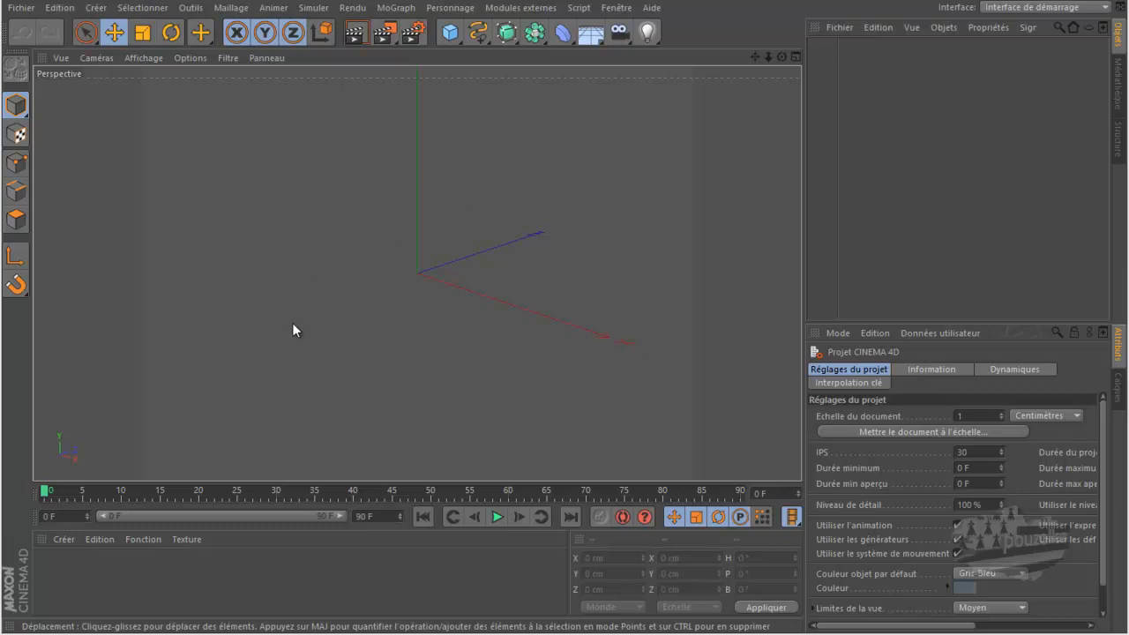
# Step: Open the chess pieces picture 01 from the echec folder and examine the pawn's profile up close
pyautogui.click(82, 633)
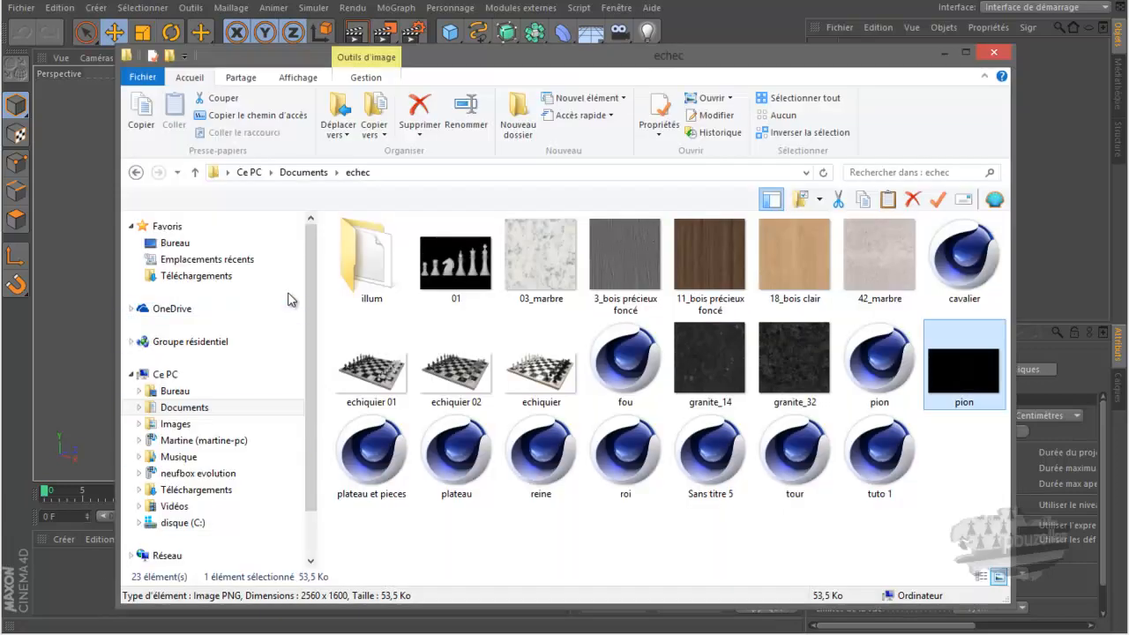
pyautogui.click(467, 263)
pyautogui.doubleClick(467, 262)
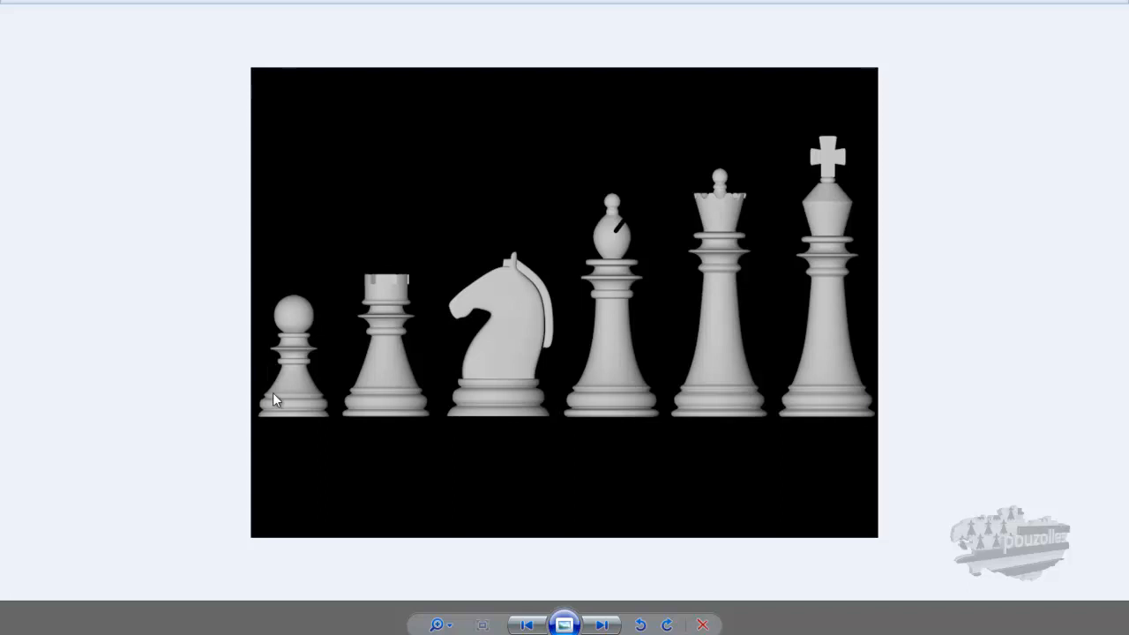
pyautogui.scroll(2, 274, 392)
pyautogui.scroll(2, 30, 388)
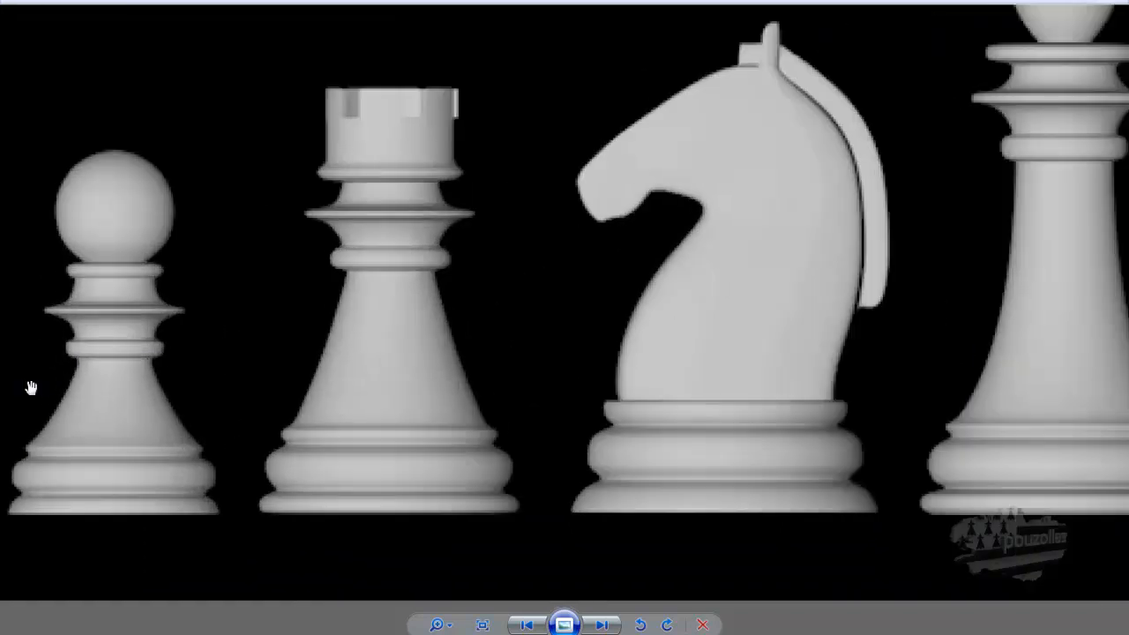
pyautogui.scroll(1, 31, 388)
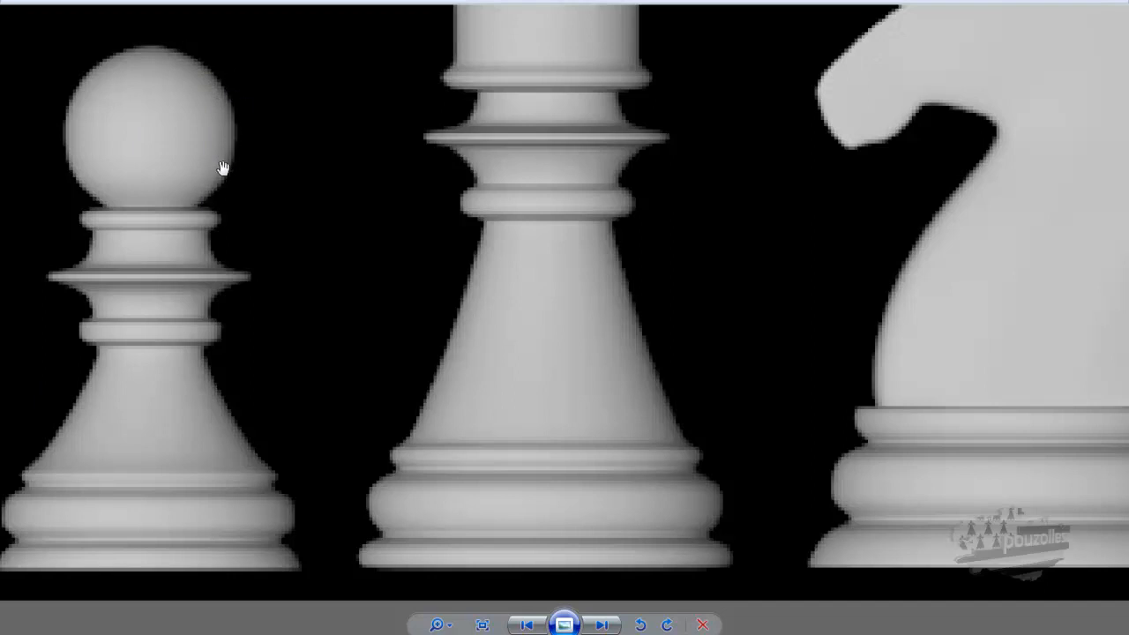
pyautogui.scroll(3, 223, 167)
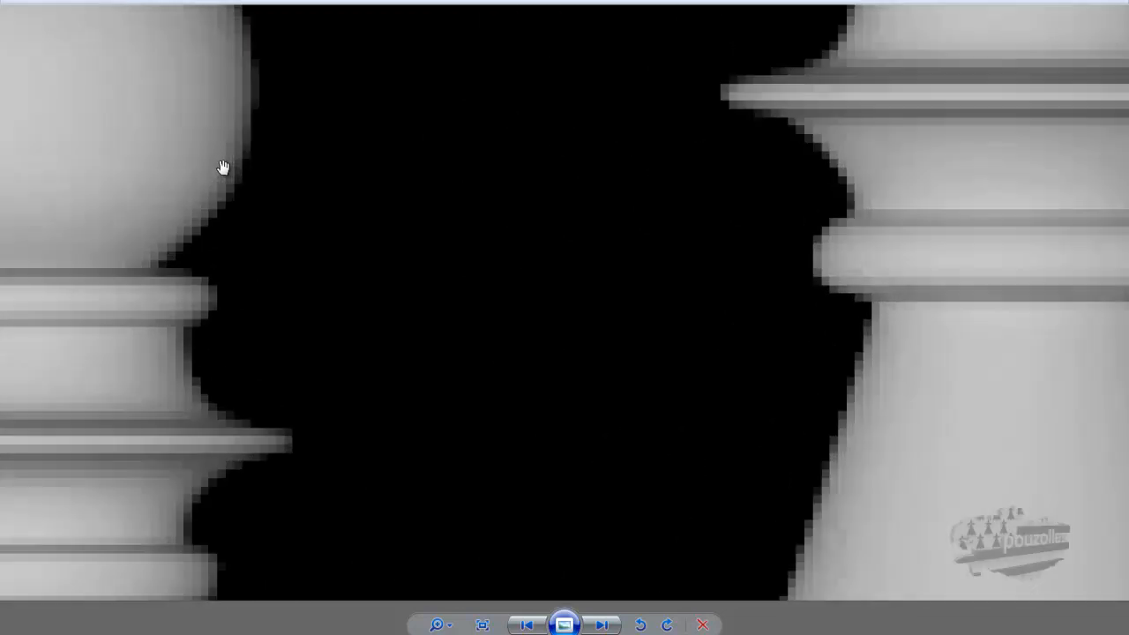
pyautogui.scroll(-5, 223, 167)
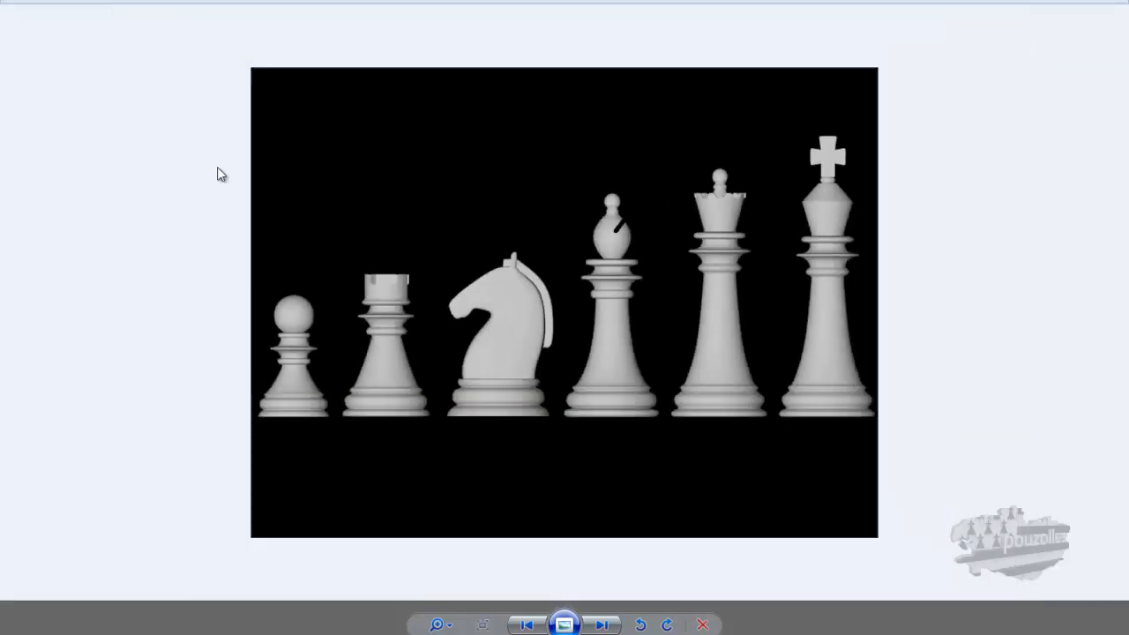
pyautogui.click(1074, 4)
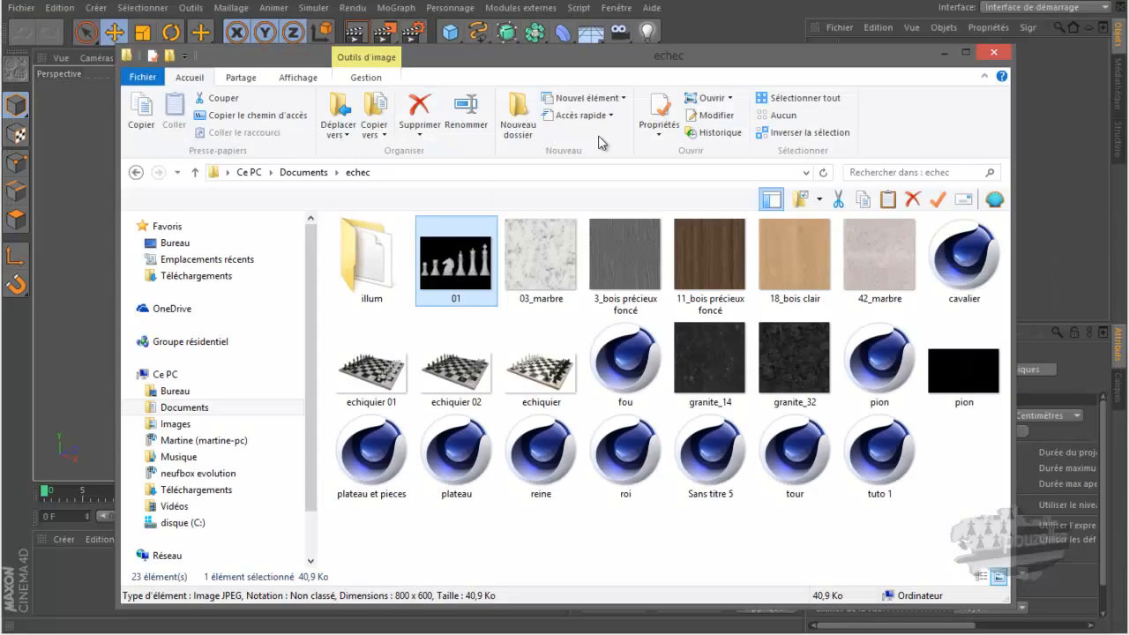
# Step: Delete the image 01 from the echec folder
pyautogui.rightClick(467, 251)
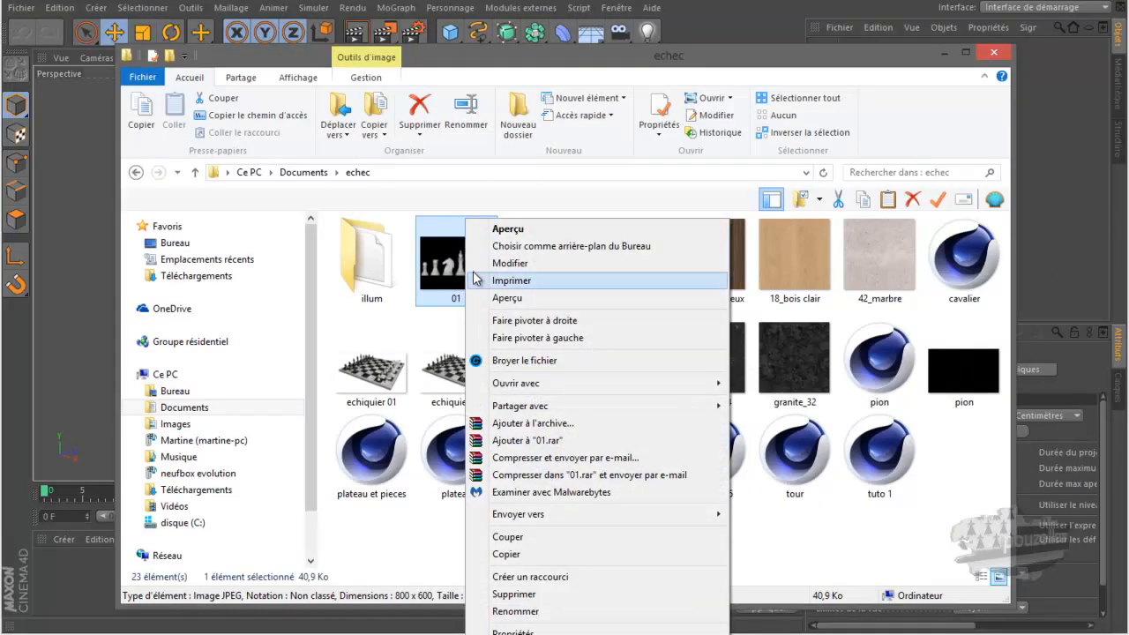
pyautogui.click(527, 595)
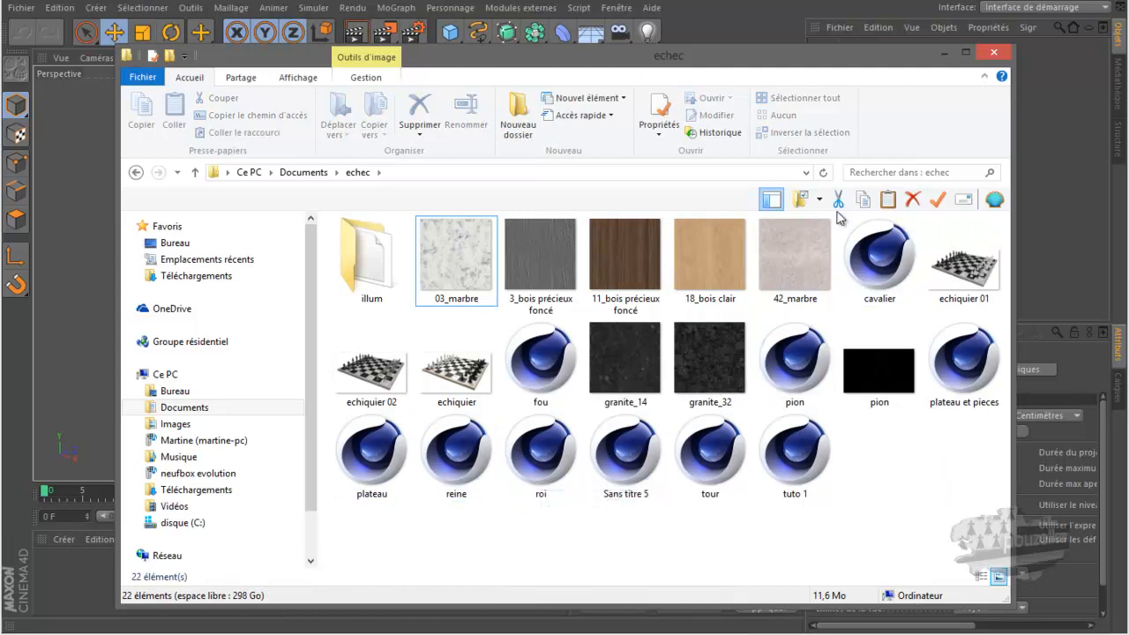
# Step: View the pion PNG image, inspect the pawn outline up close, and return to Cinema 4D
pyautogui.click(876, 368)
pyautogui.doubleClick(876, 368)
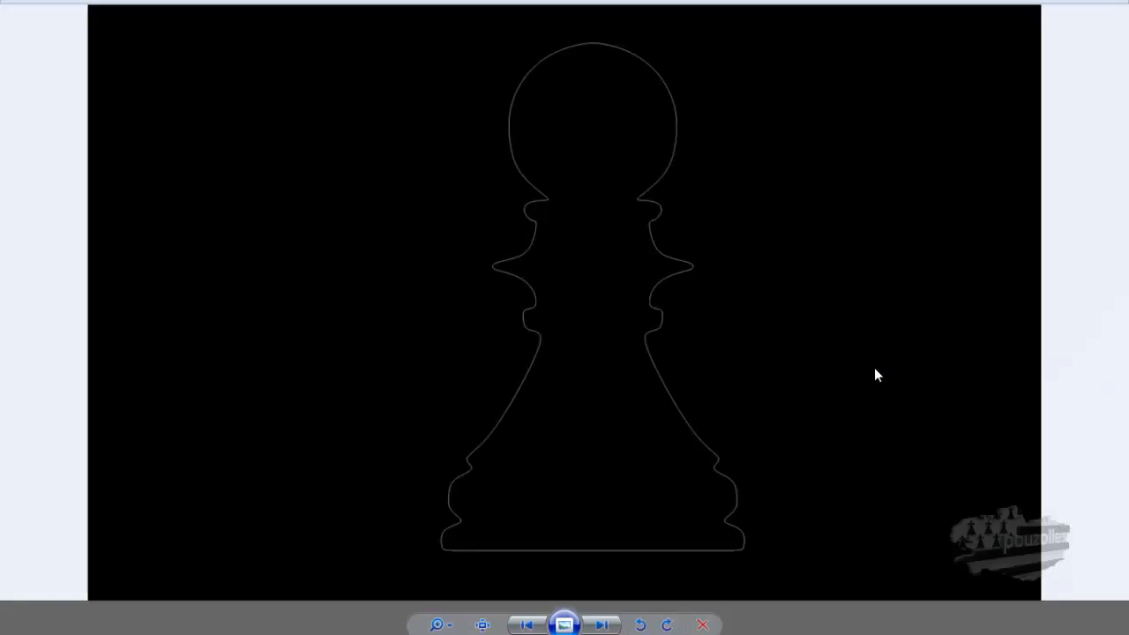
pyautogui.scroll(6, 659, 177)
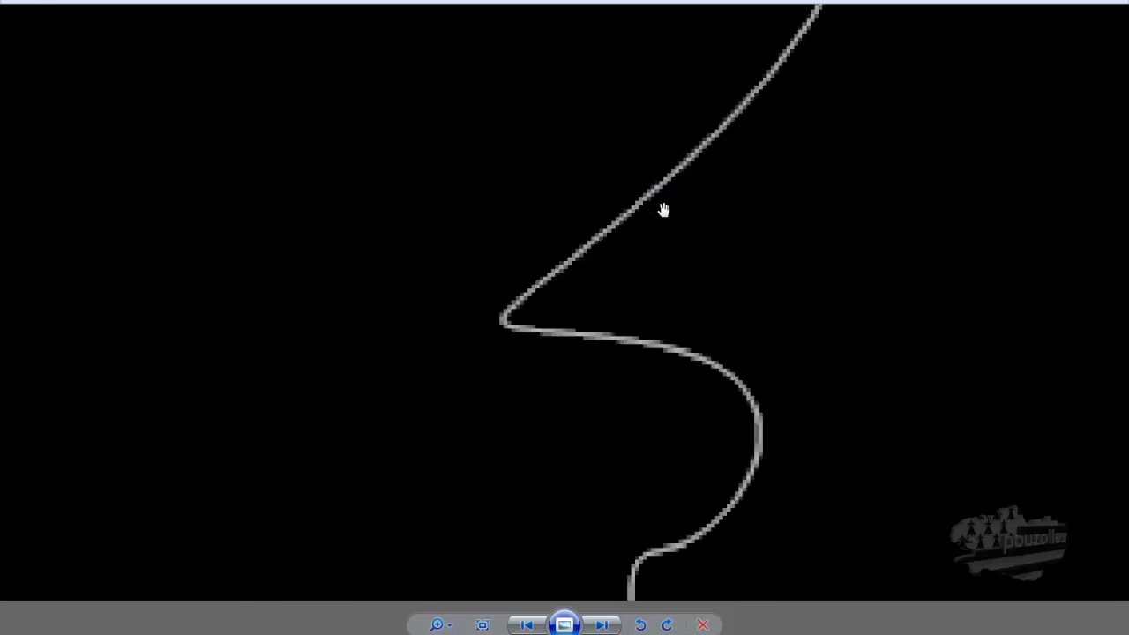
pyautogui.scroll(-1, 661, 206)
pyautogui.scroll(-5, 661, 205)
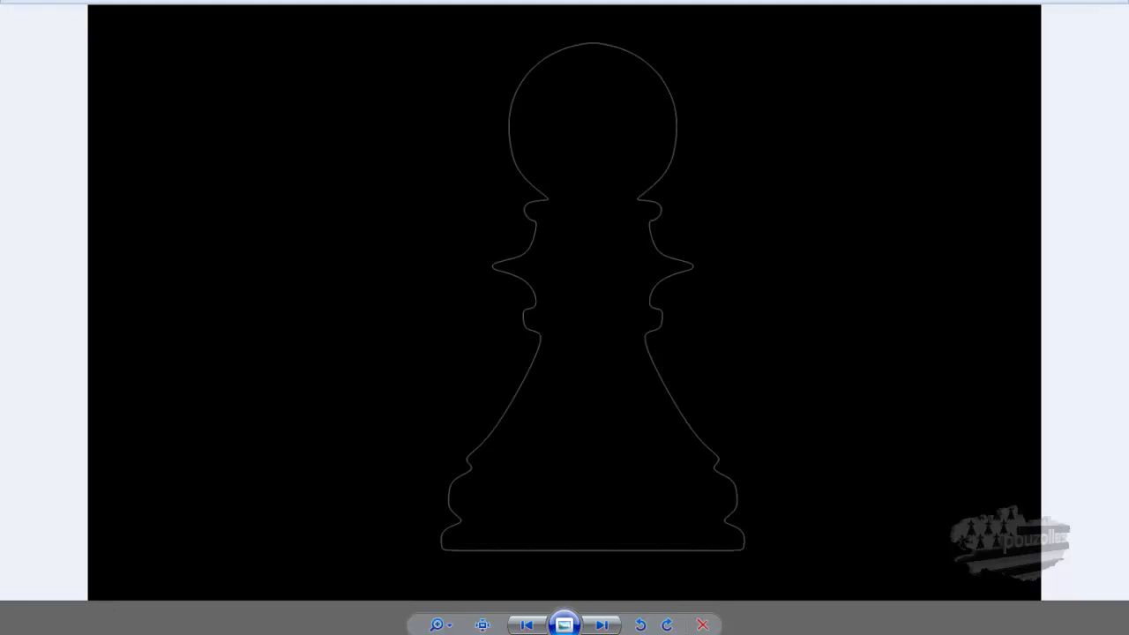
pyautogui.click(273, 633)
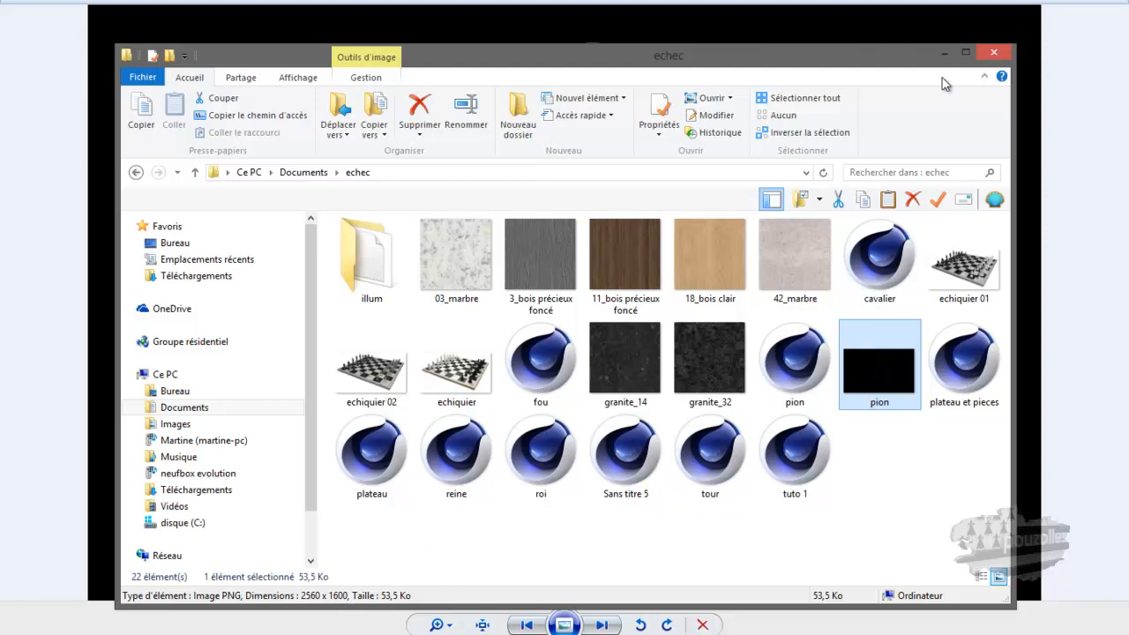
pyautogui.click(997, 54)
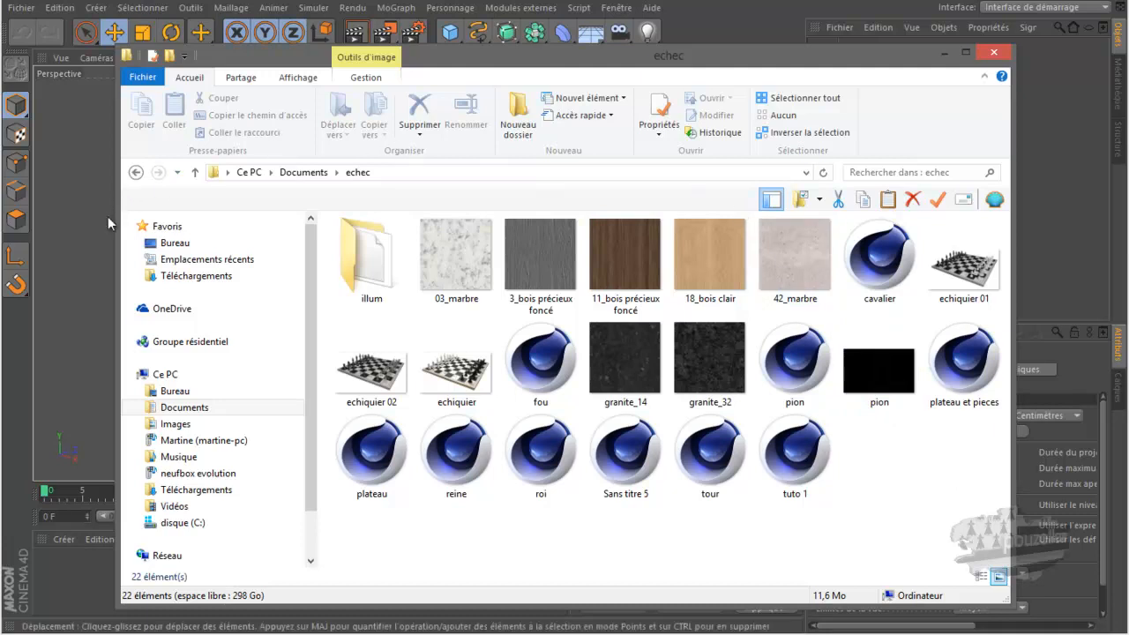
pyautogui.click(68, 231)
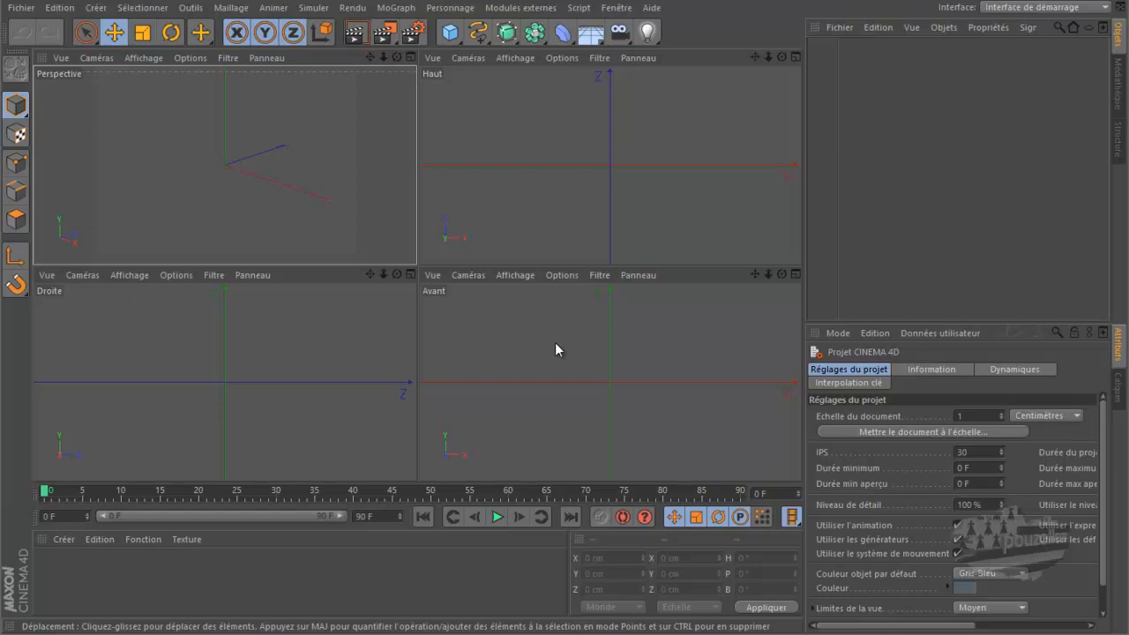
# Step: Look at the Perspective and Haut views enlarged one after the other, returning to the four-view layout each time
pyautogui.middleClick(342, 166)
pyautogui.middleClick(437, 276)
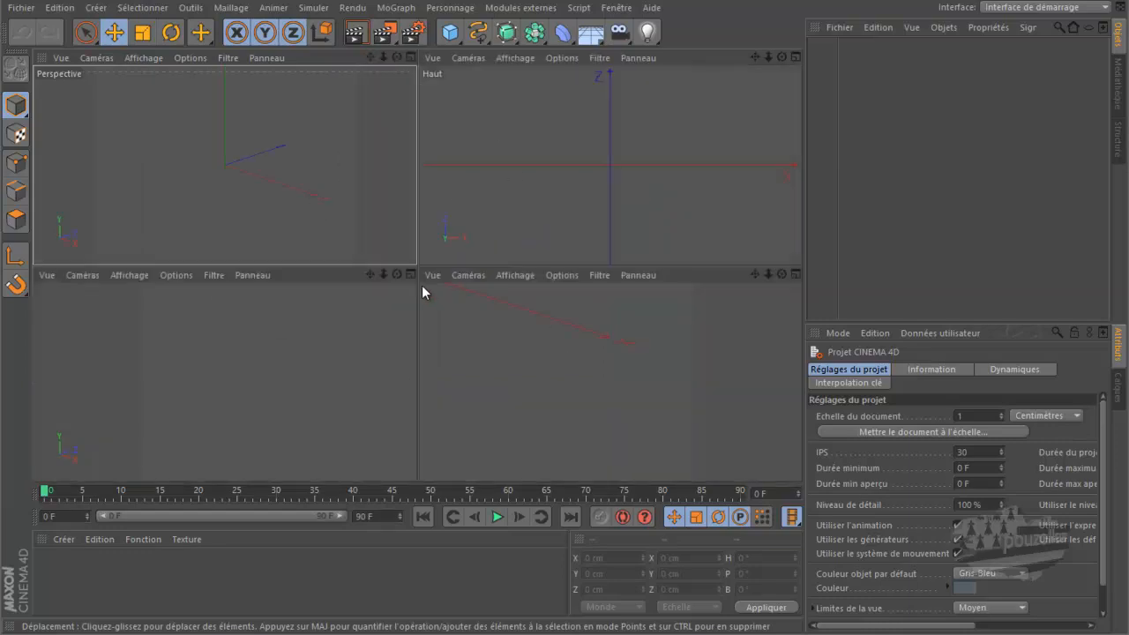
pyautogui.middleClick(546, 179)
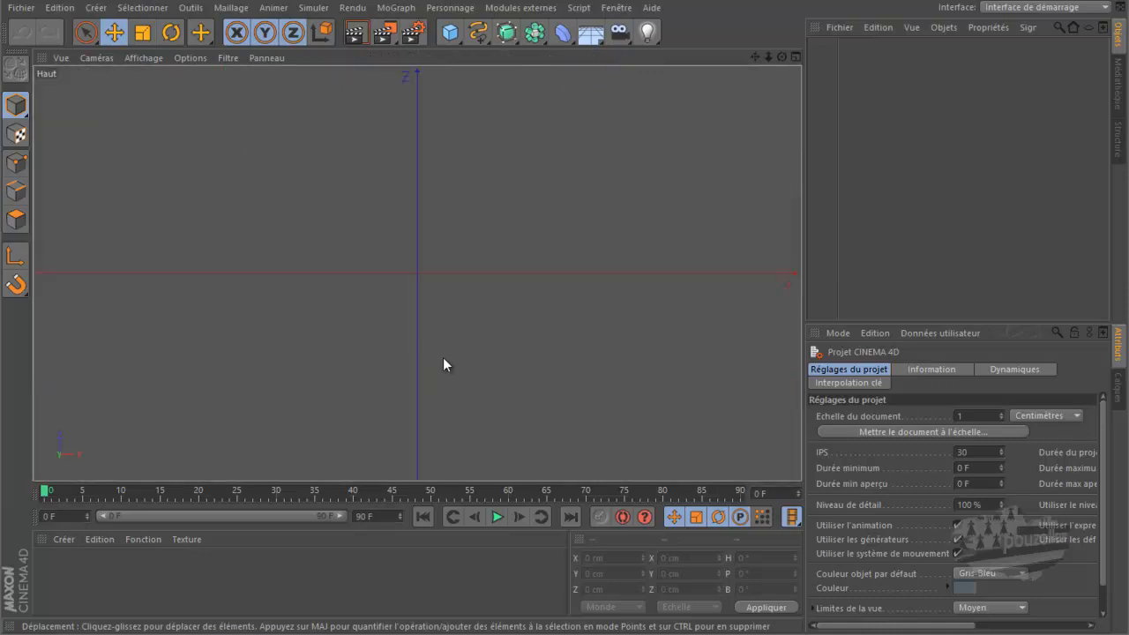
pyautogui.middleClick(367, 183)
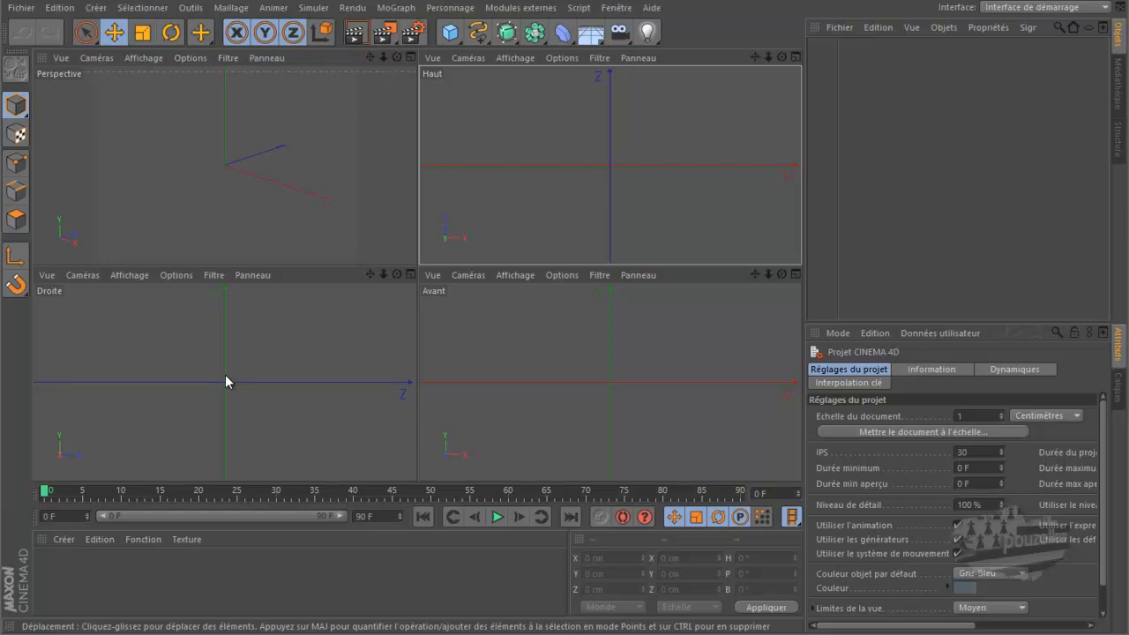
pyautogui.click(407, 57)
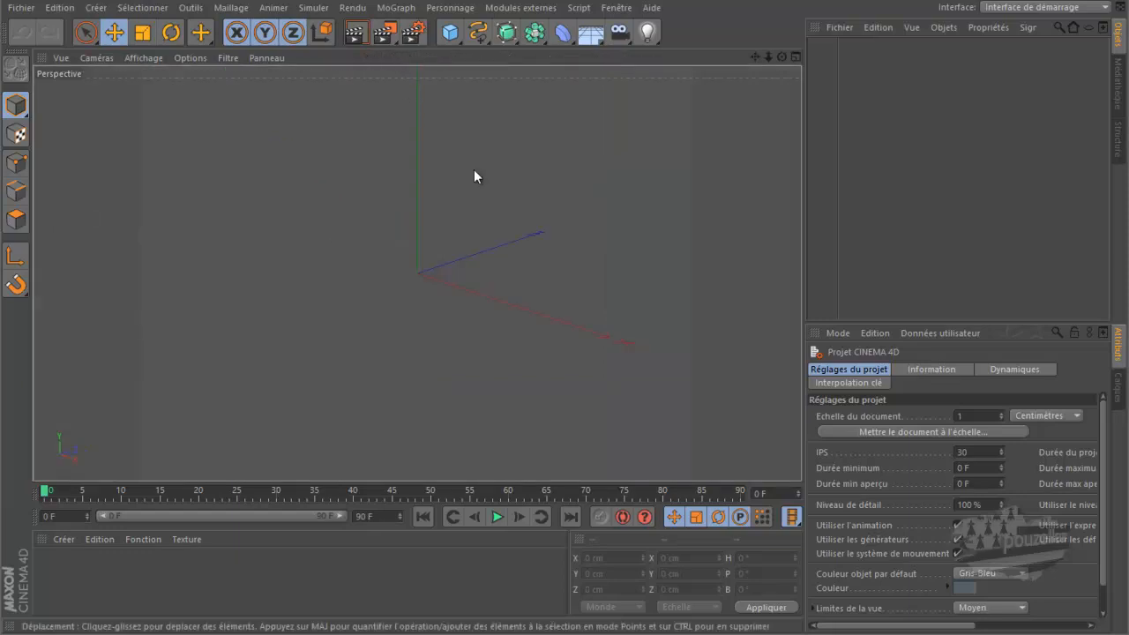
pyautogui.click(795, 58)
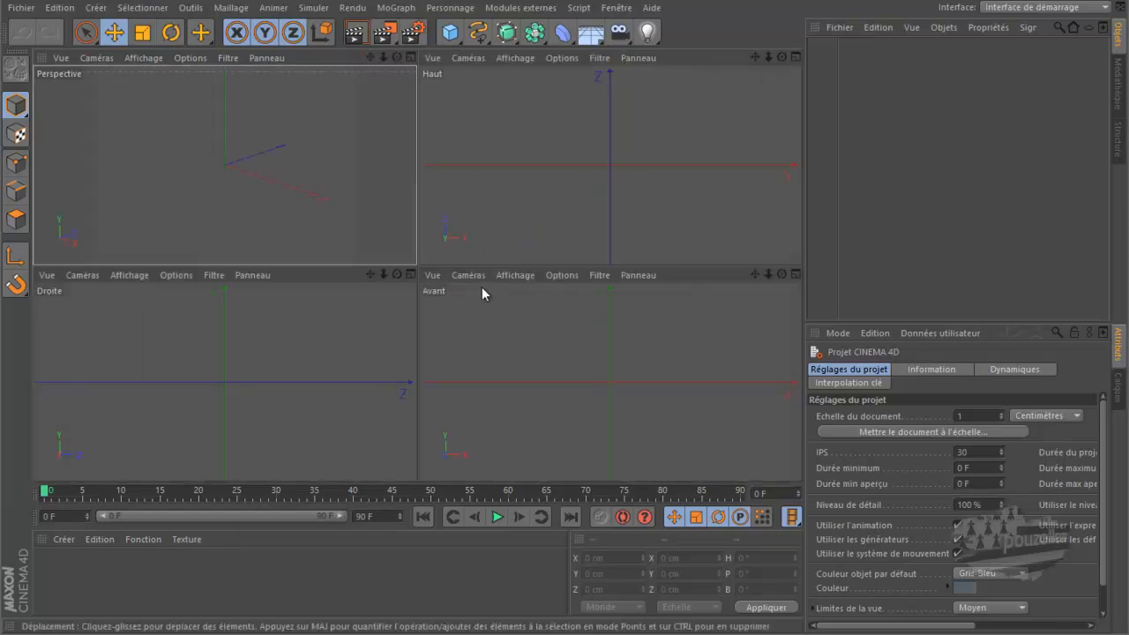
# Step: Maximise the Avant view and load the pion PNG from the echec folder as its background image
pyautogui.click(794, 274)
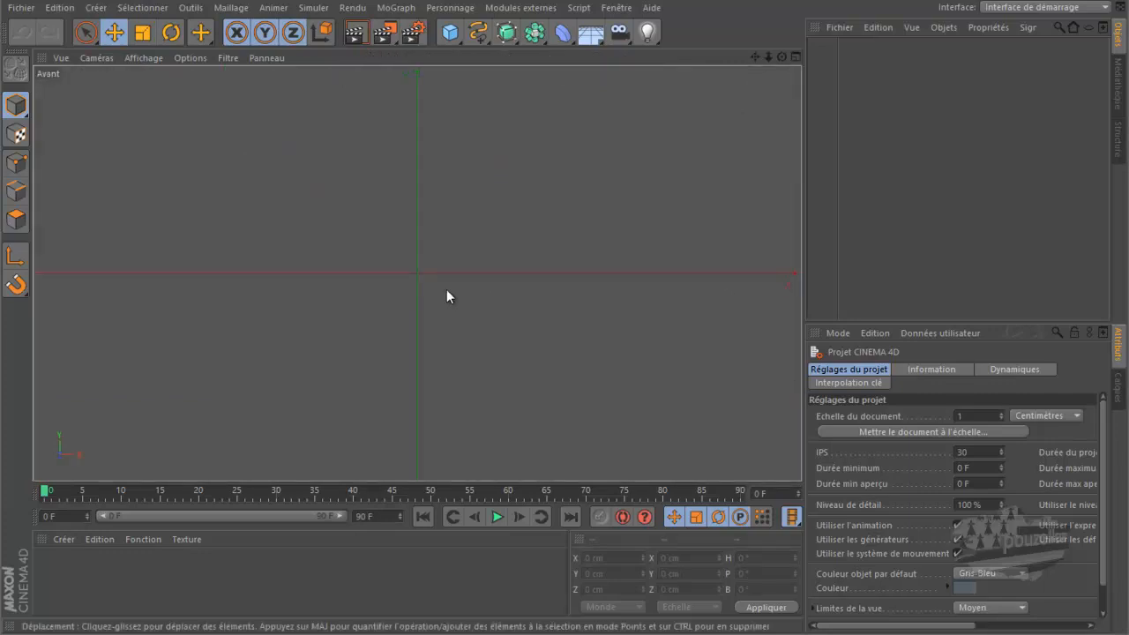
pyautogui.click(86, 634)
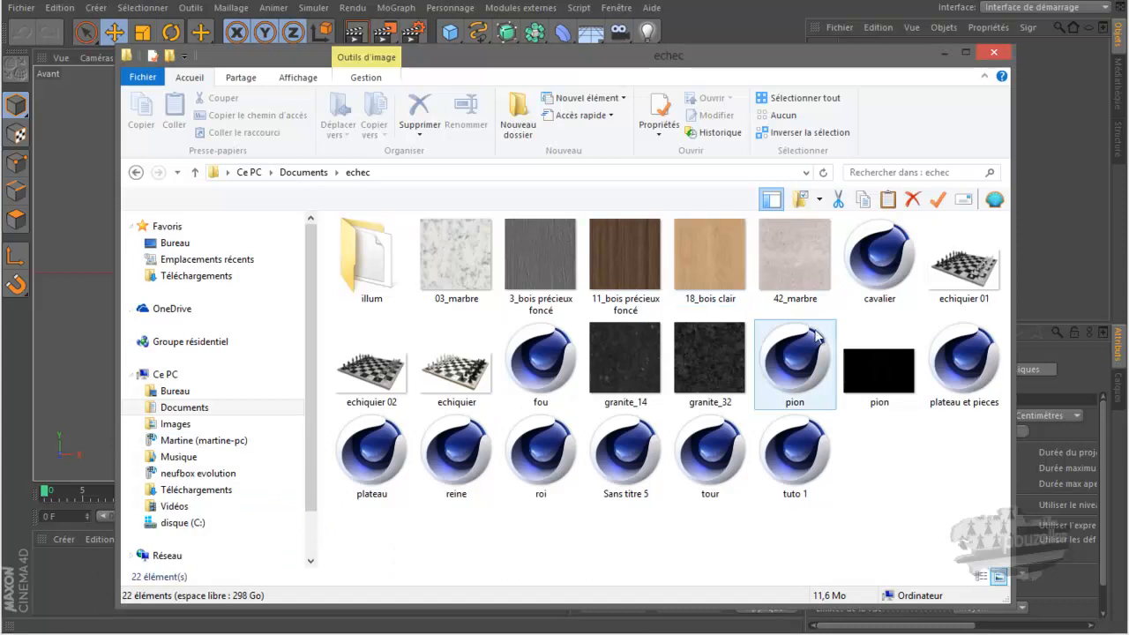
pyautogui.moveTo(896, 379); pyautogui.dragTo(99, 256)
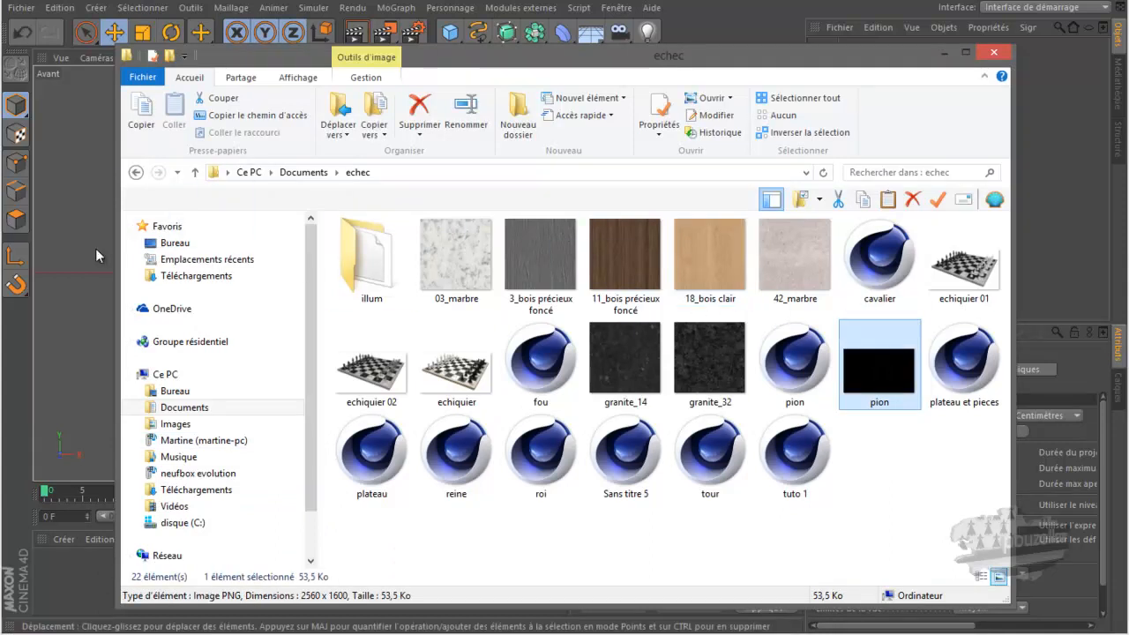
pyautogui.click(944, 55)
# Step: Examine the background pawn outline up close around the collar in the Avant view
pyautogui.scroll(6, 426, 257)
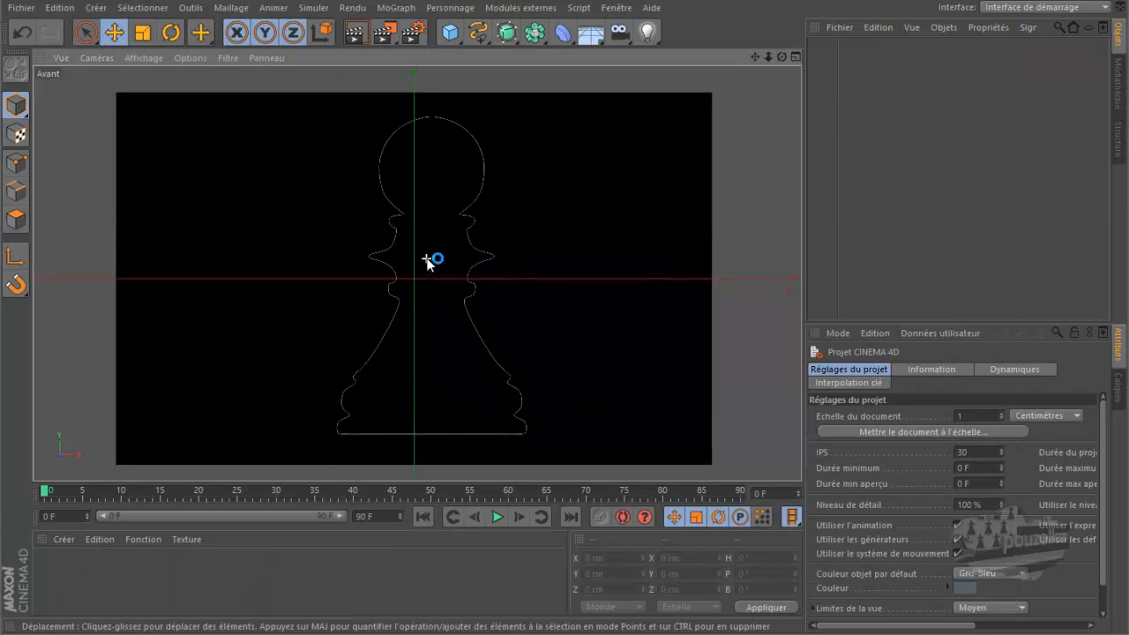
pyautogui.scroll(8, 470, 264)
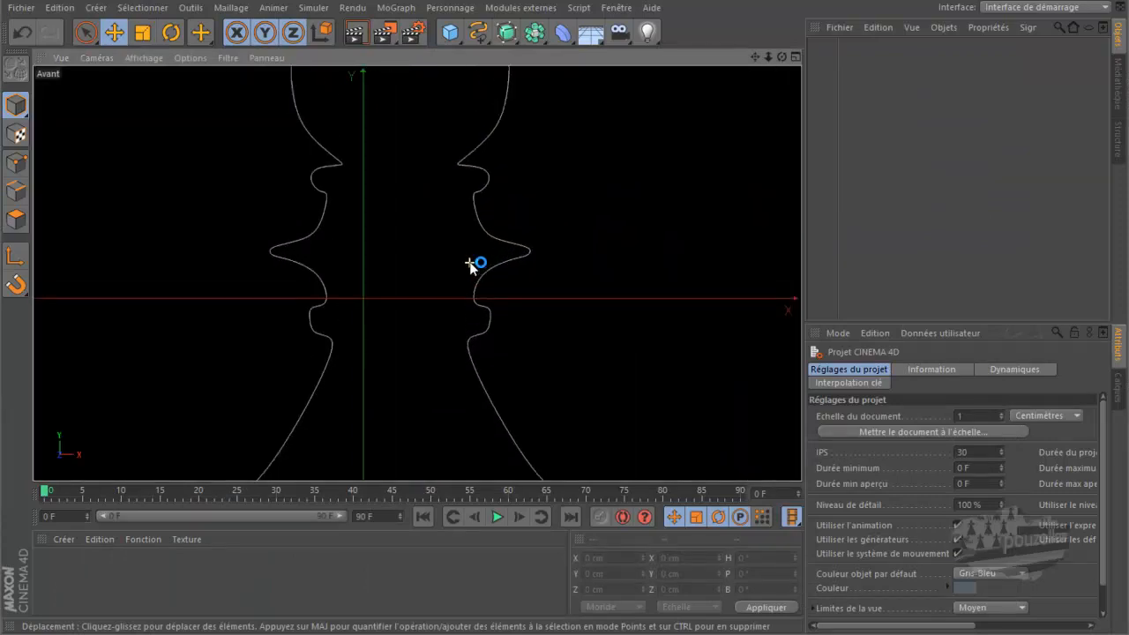
pyautogui.scroll(8, 470, 264)
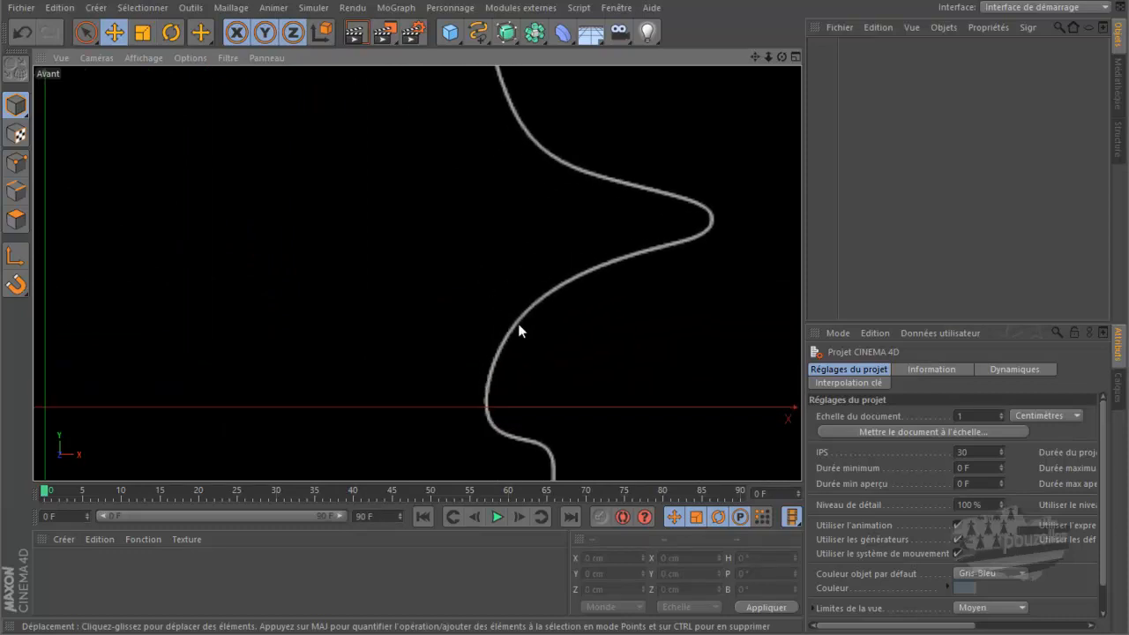
pyautogui.scroll(3, 516, 326)
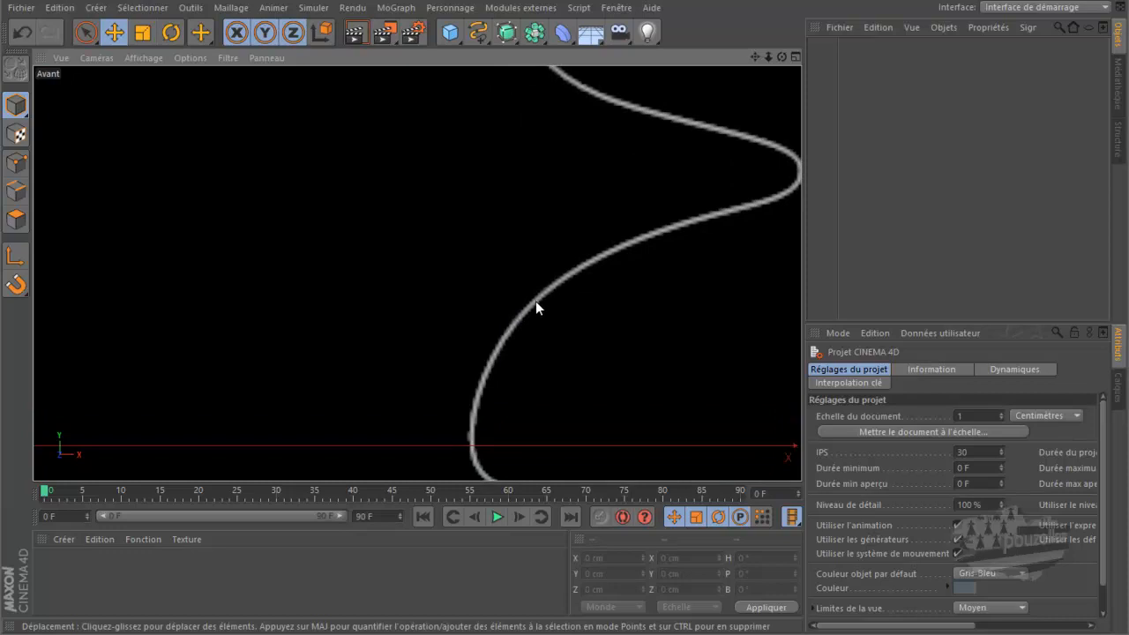
pyautogui.scroll(-5, 496, 321)
pyautogui.scroll(-8, 496, 321)
pyautogui.scroll(-3, 497, 315)
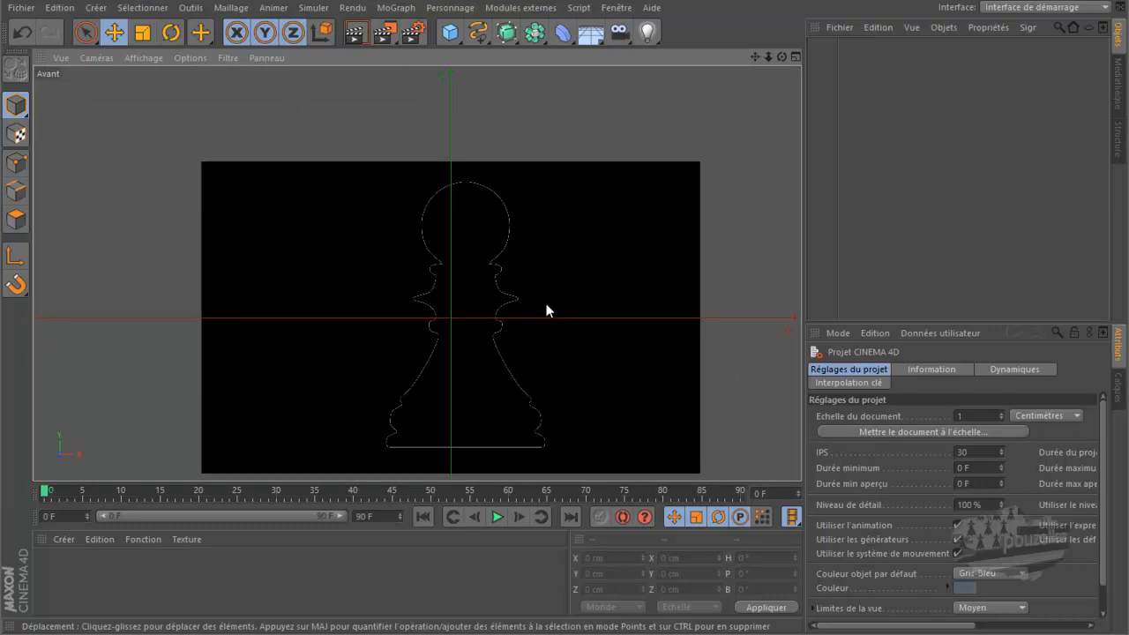
# Step: Set the Avant view's background image transparency to 51% and check the legibility of the pawn outline
pyautogui.click(188, 57)
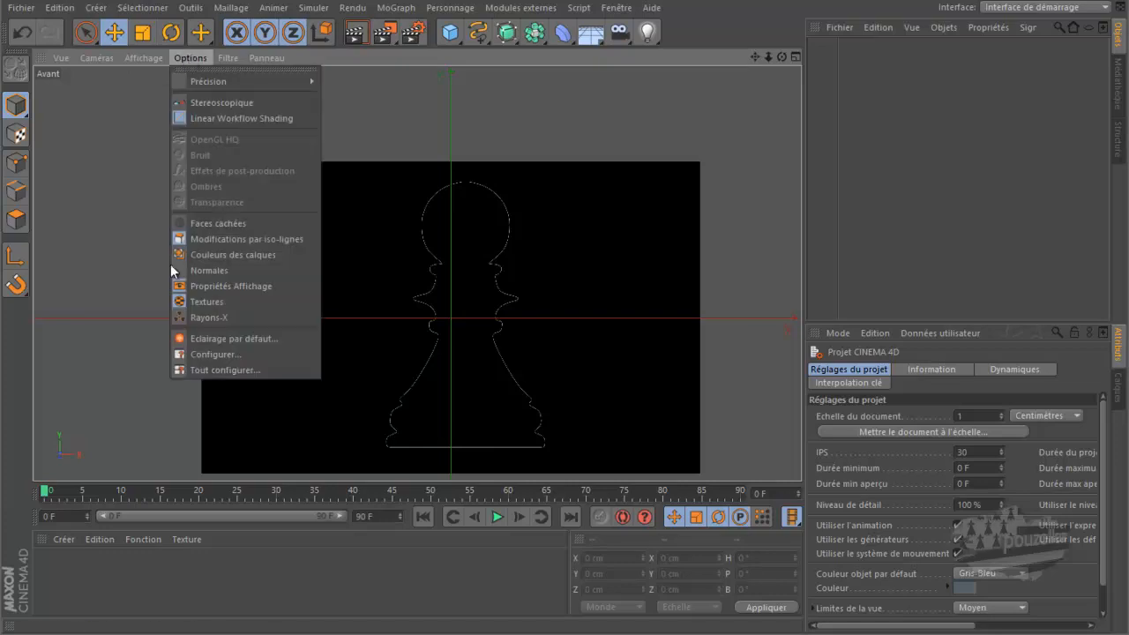
pyautogui.click(198, 351)
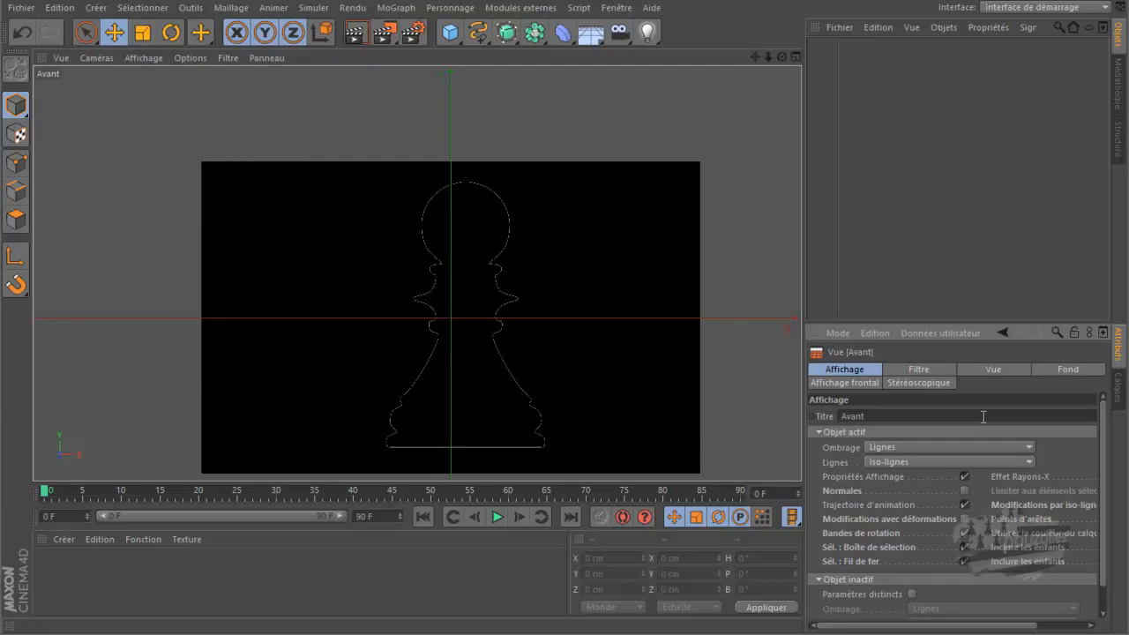
pyautogui.click(1067, 370)
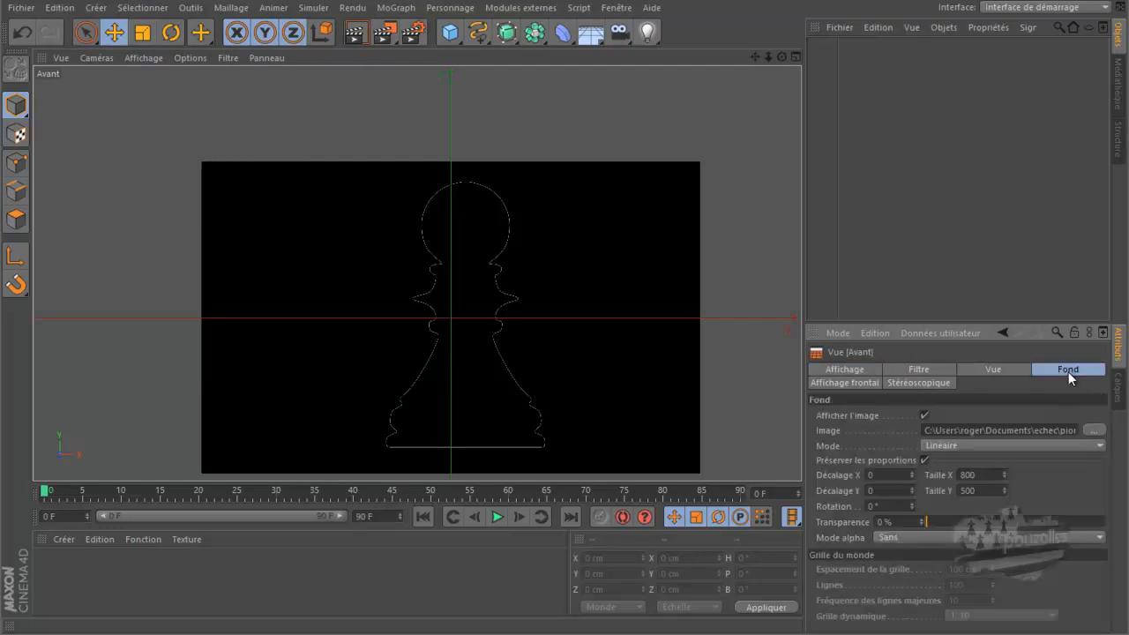
pyautogui.moveTo(937, 521); pyautogui.dragTo(1020, 533)
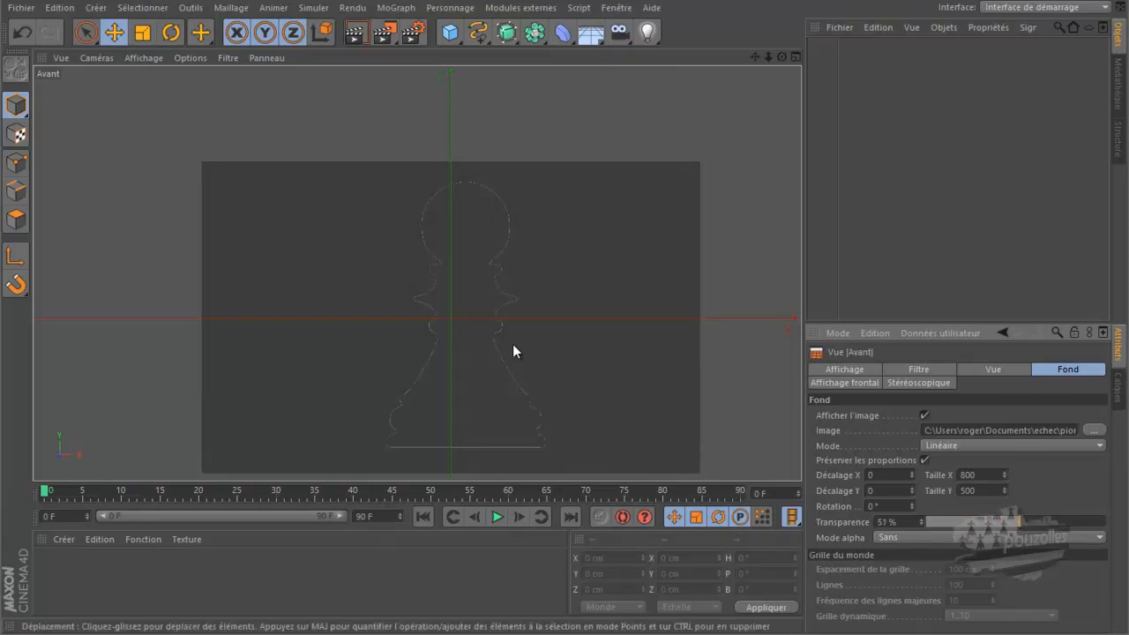
pyautogui.scroll(6, 512, 343)
pyautogui.scroll(6, 502, 345)
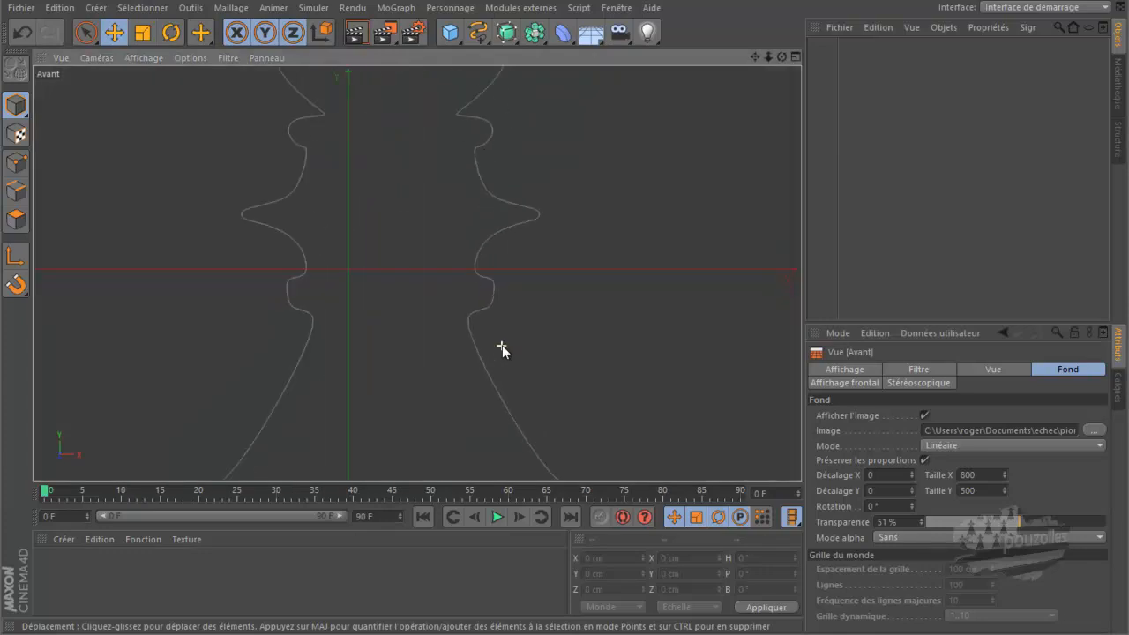
pyautogui.scroll(-8, 502, 345)
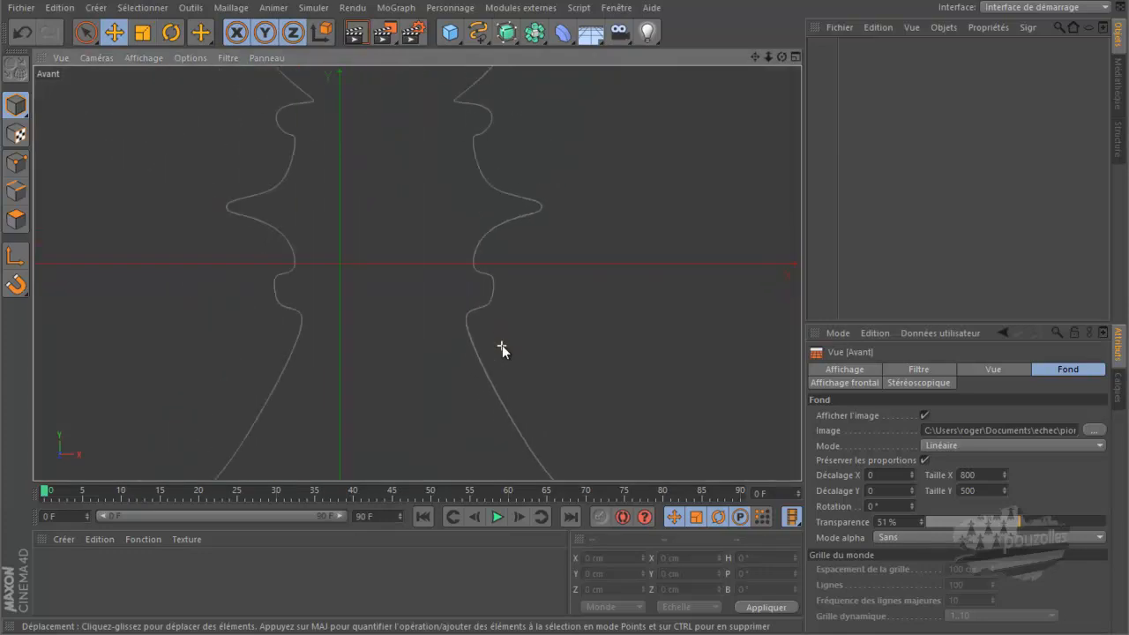
pyautogui.scroll(-2, 501, 345)
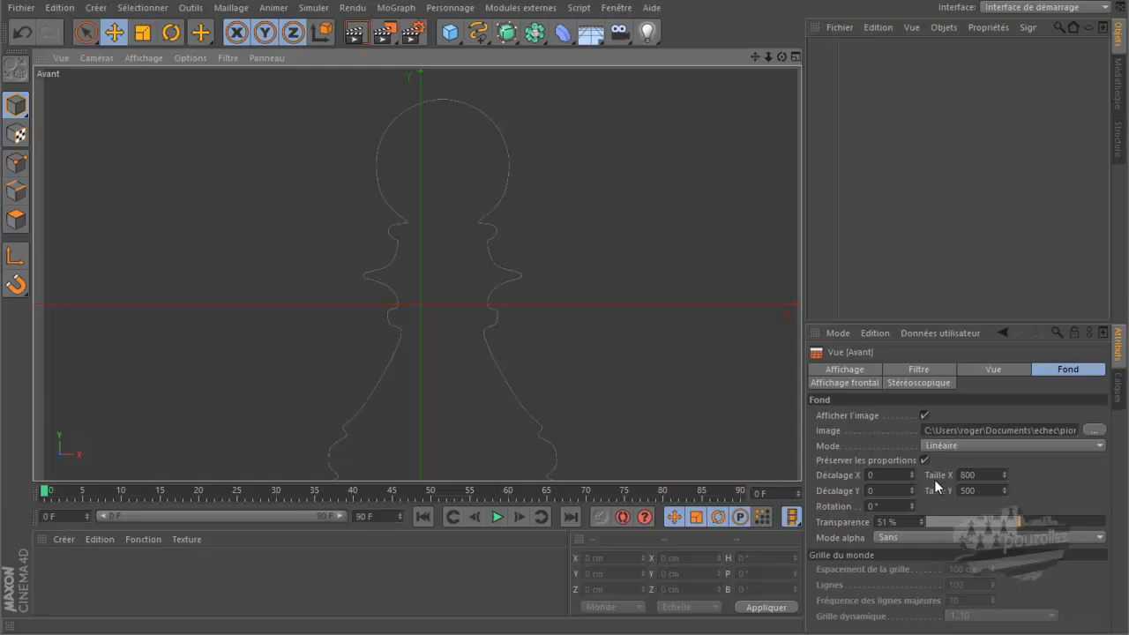
# Step: Set the background image's X offset to -22 so the pawn outline is centred on the vertical axis
pyautogui.moveTo(912, 476); pyautogui.dragTo(911, 476)
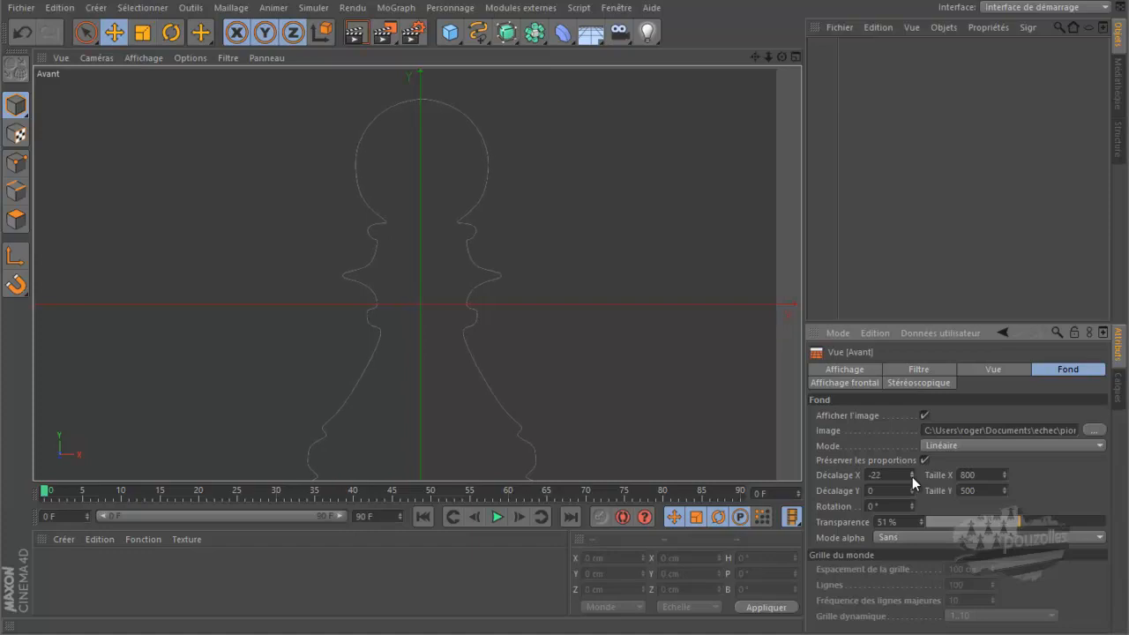
pyautogui.scroll(-2, 649, 310)
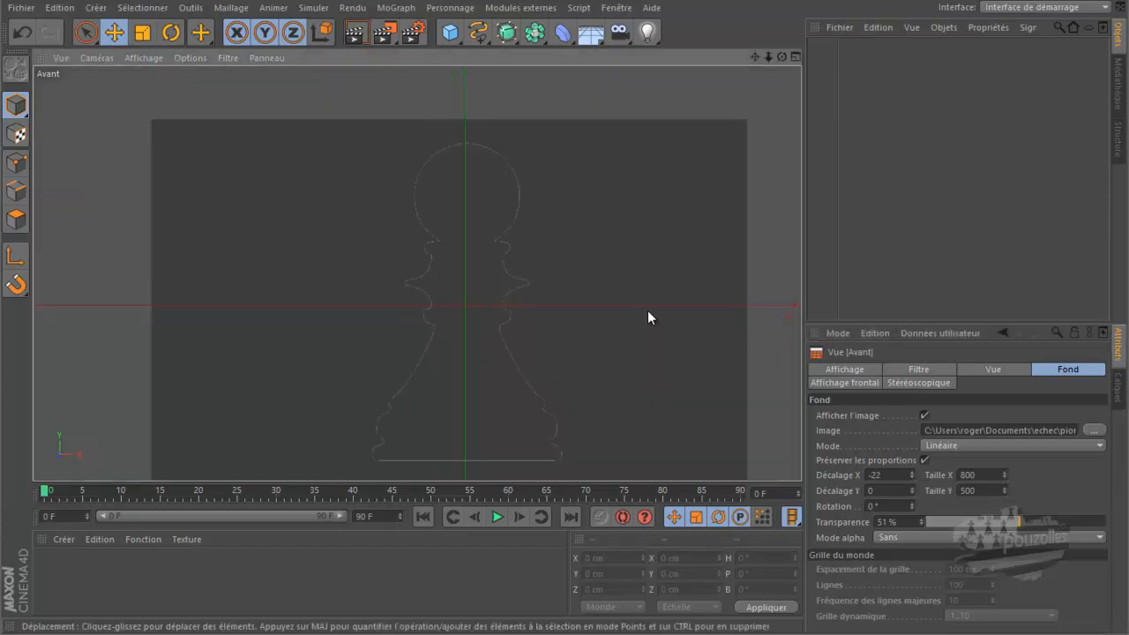
pyautogui.scroll(2, 648, 311)
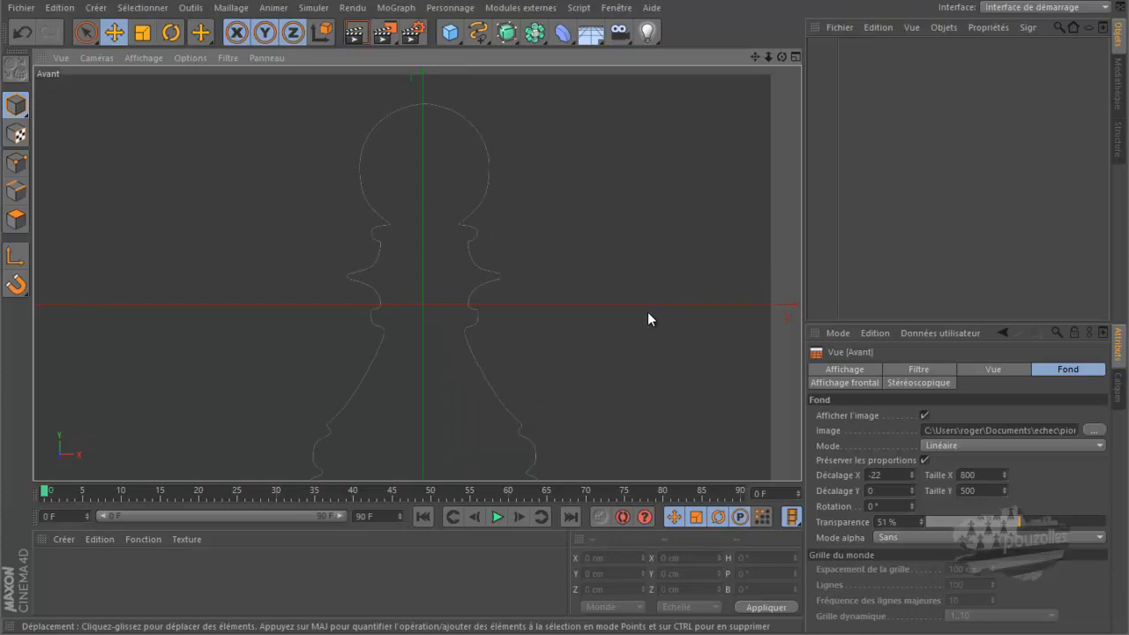
pyautogui.scroll(-1, 598, 242)
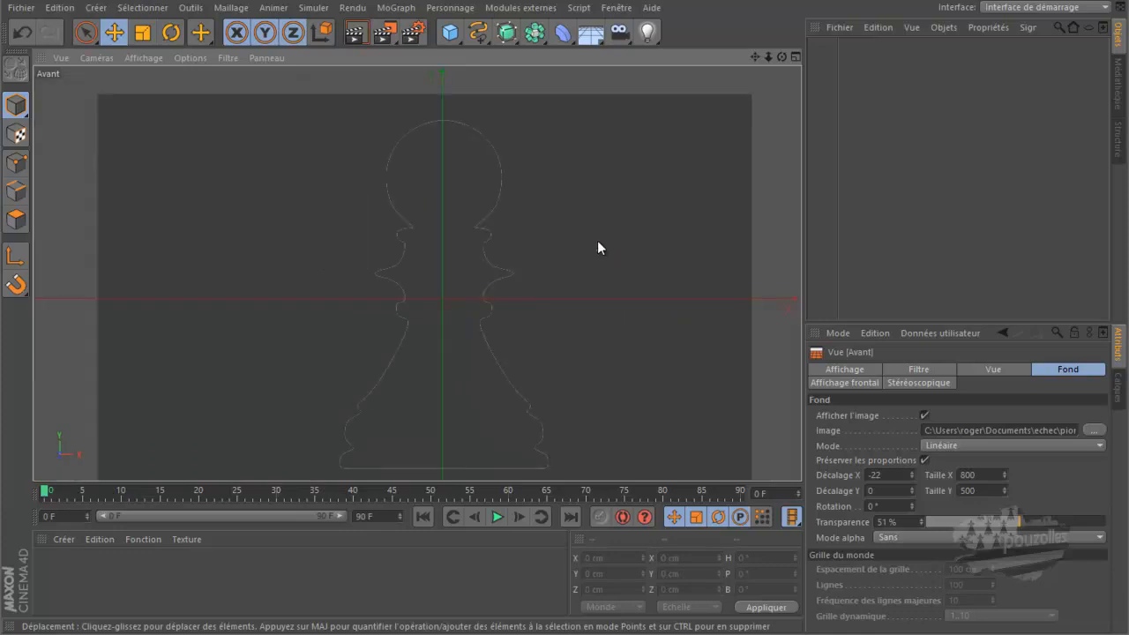
# Step: Add a cylinder primitive to the scene
pyautogui.click(449, 32)
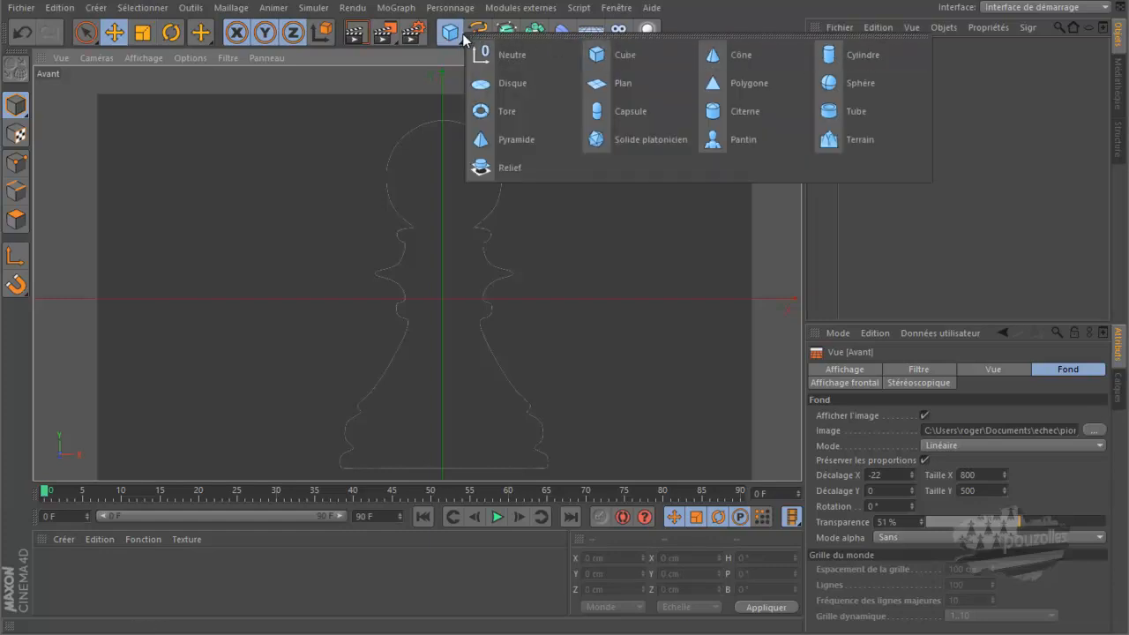
pyautogui.click(386, 84)
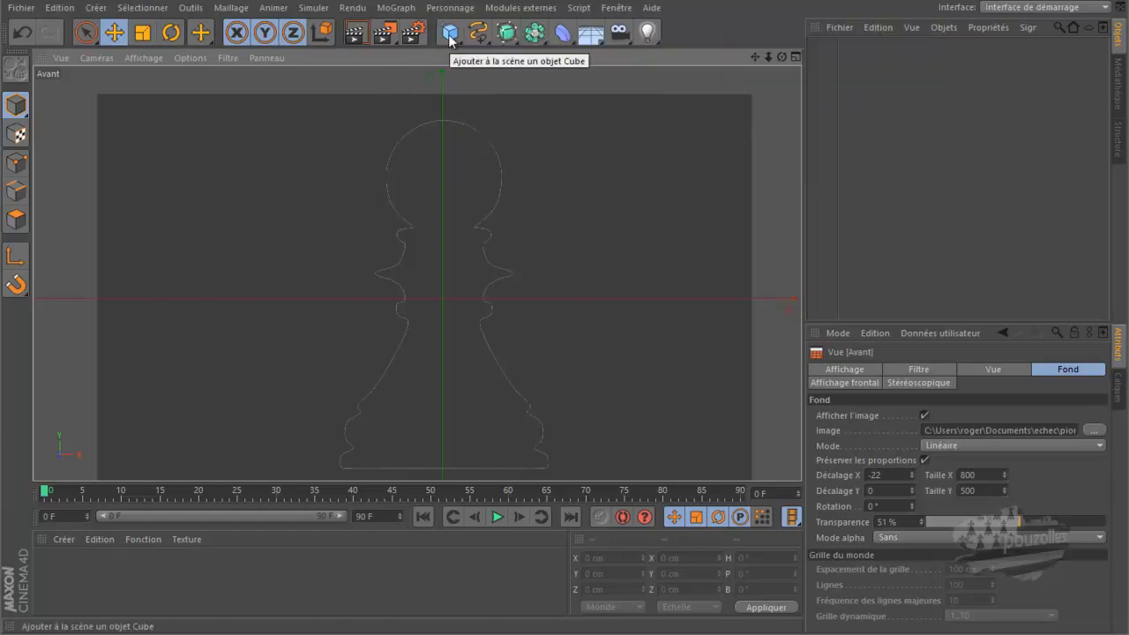
pyautogui.click(449, 36)
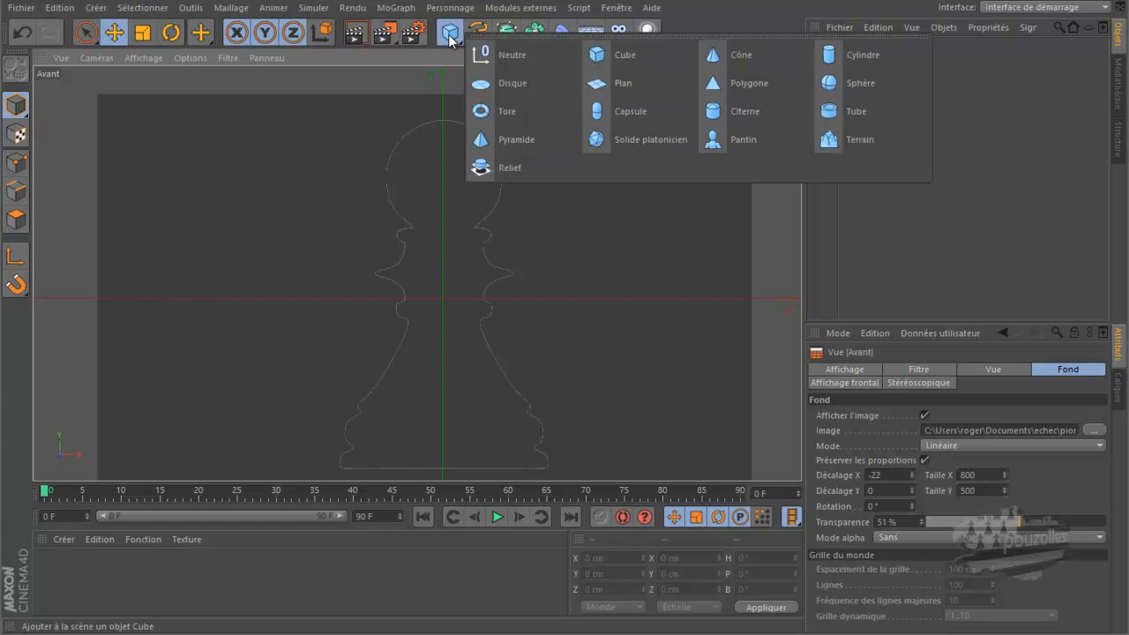
pyautogui.click(842, 56)
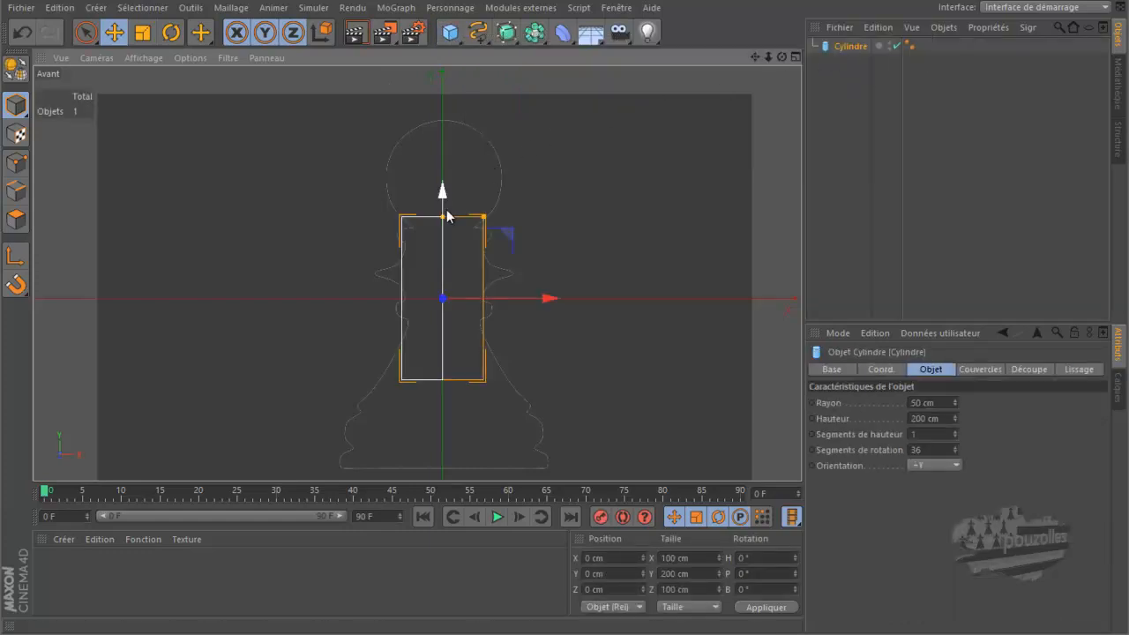
# Step: Fit the cylinder around the pawn outline at about 424 cm high and 131 cm radius, positioned at about X 1 cm, Y 6.7 cm
pyautogui.moveTo(445, 222); pyautogui.dragTo(443, 130)
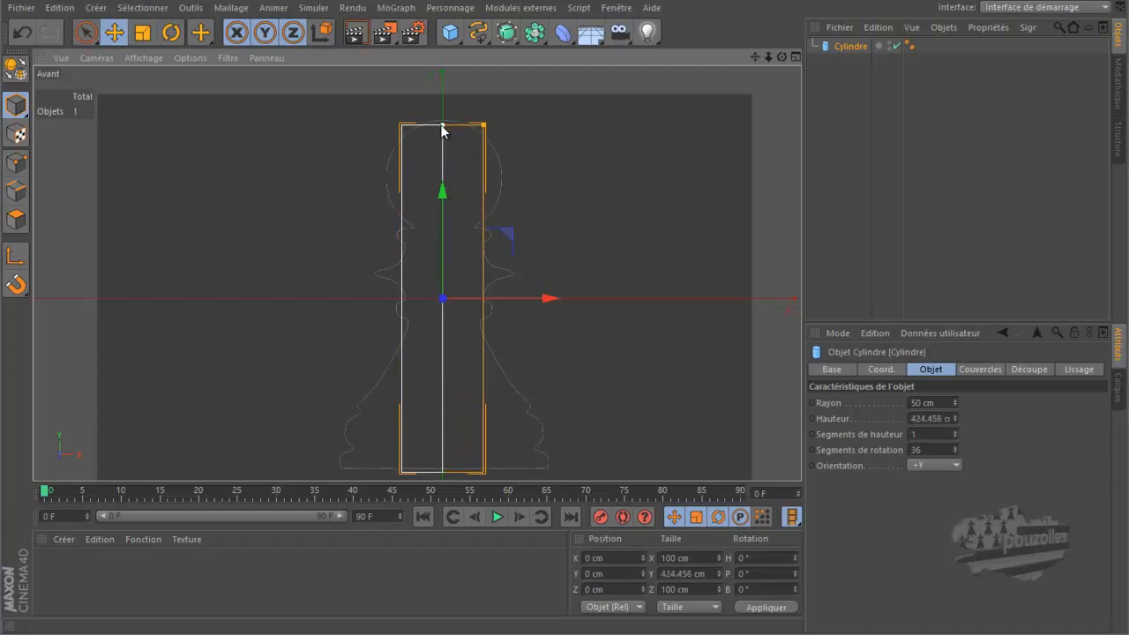
pyautogui.moveTo(443, 190); pyautogui.dragTo(443, 185)
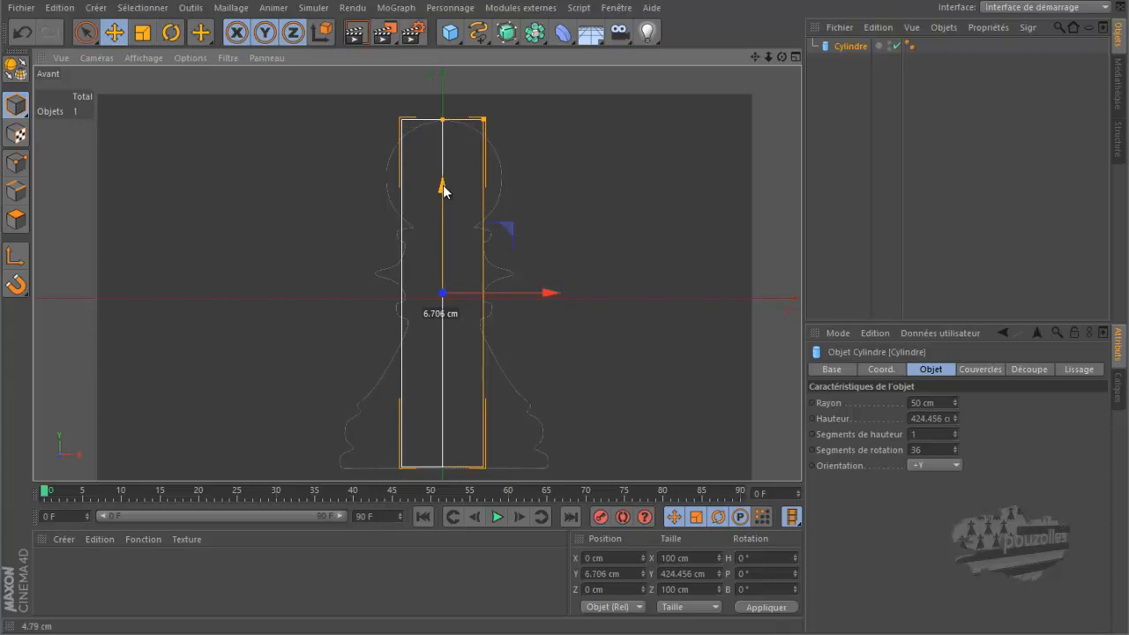
pyautogui.moveTo(442, 189); pyautogui.dragTo(444, 194)
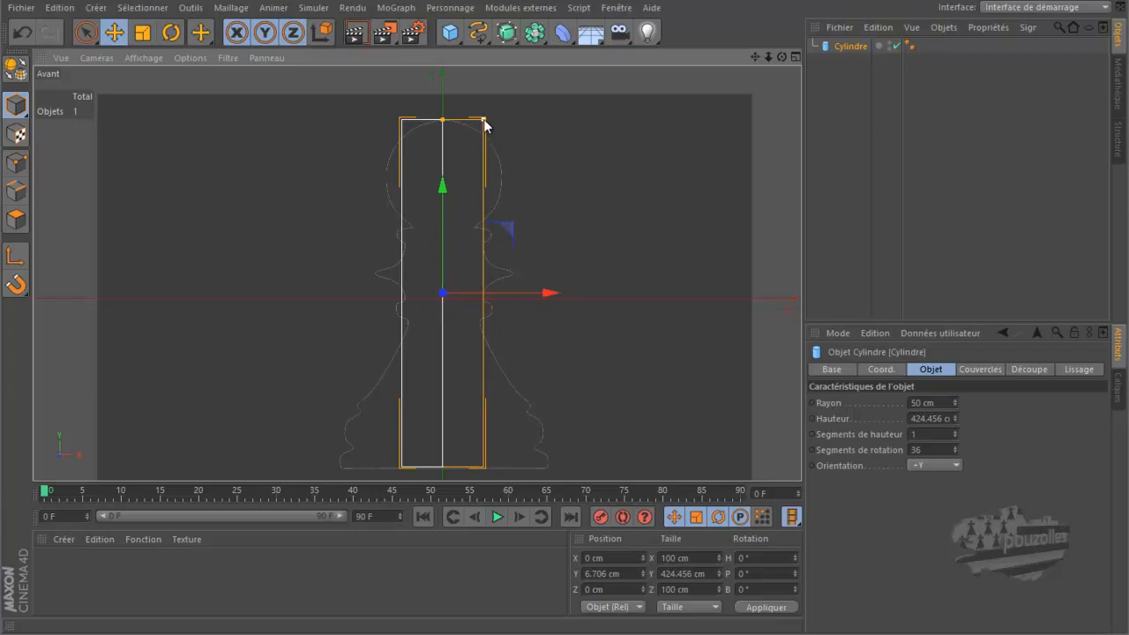
pyautogui.moveTo(485, 119); pyautogui.dragTo(550, 141)
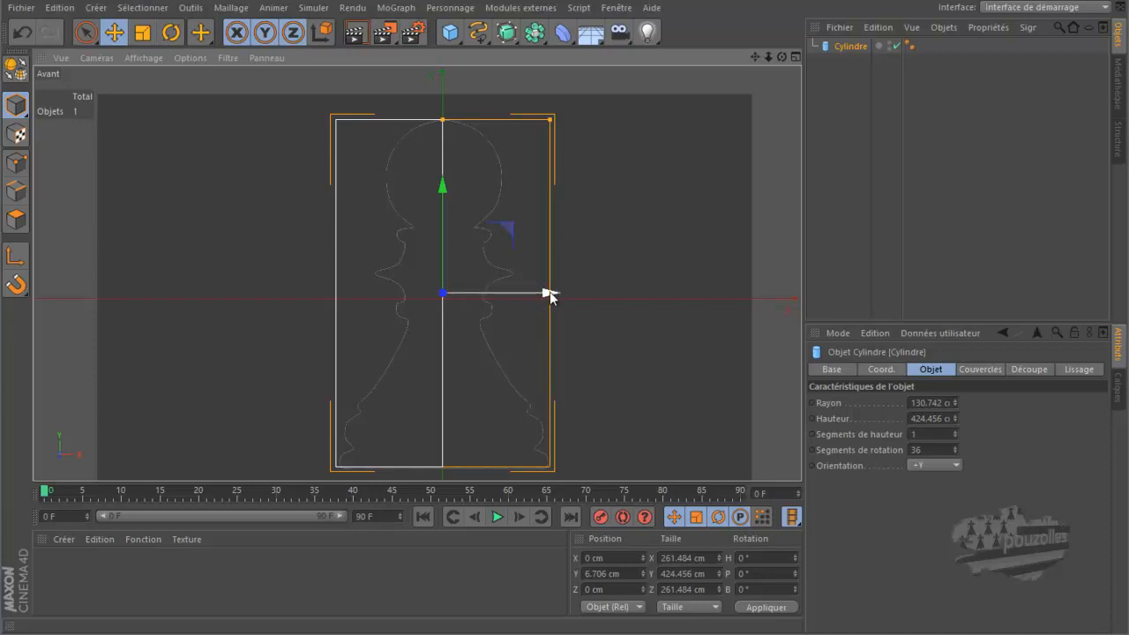
pyautogui.moveTo(547, 293); pyautogui.dragTo(550, 294)
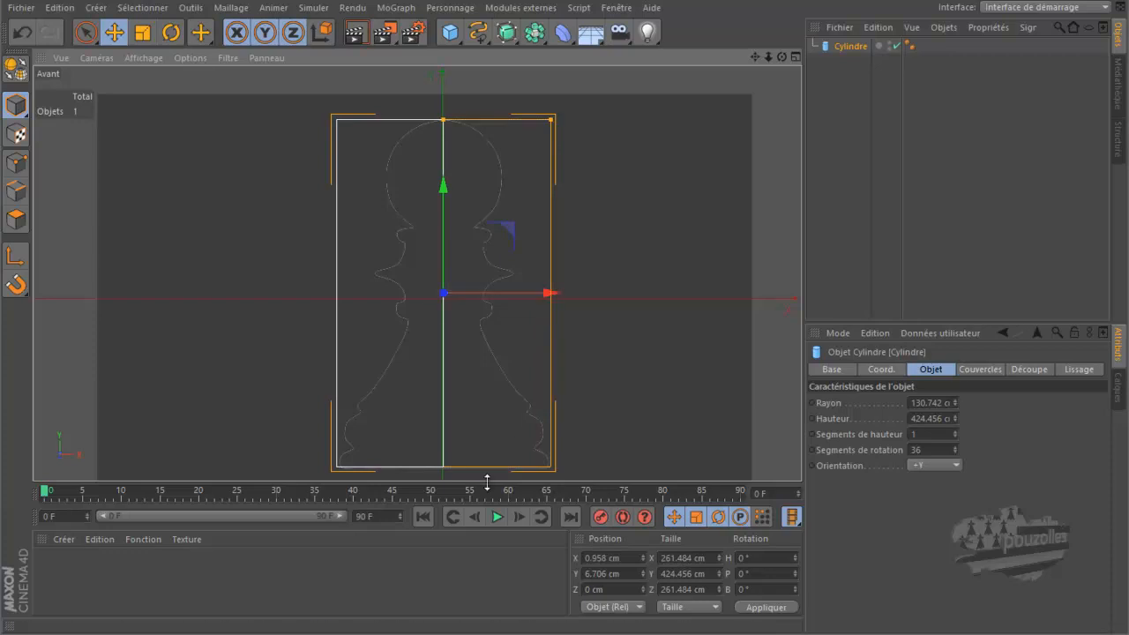
# Step: Fine-tune the cylinder's height to 429.456 cm to meet the base of the pawn outline
pyautogui.scroll(5, 485, 477)
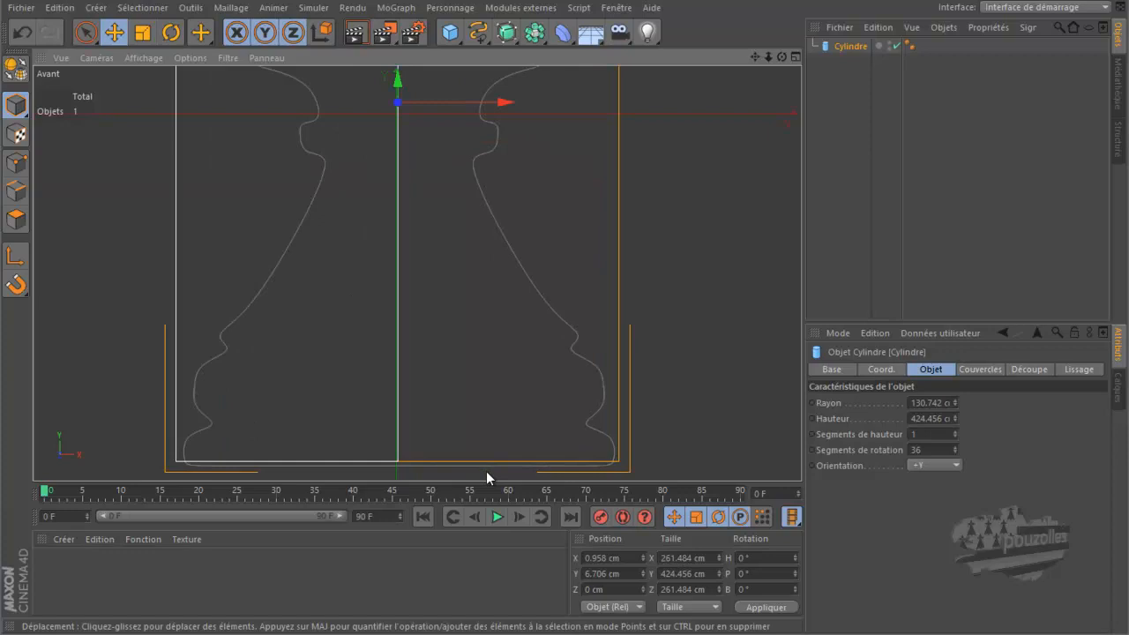
pyautogui.scroll(-3, 487, 477)
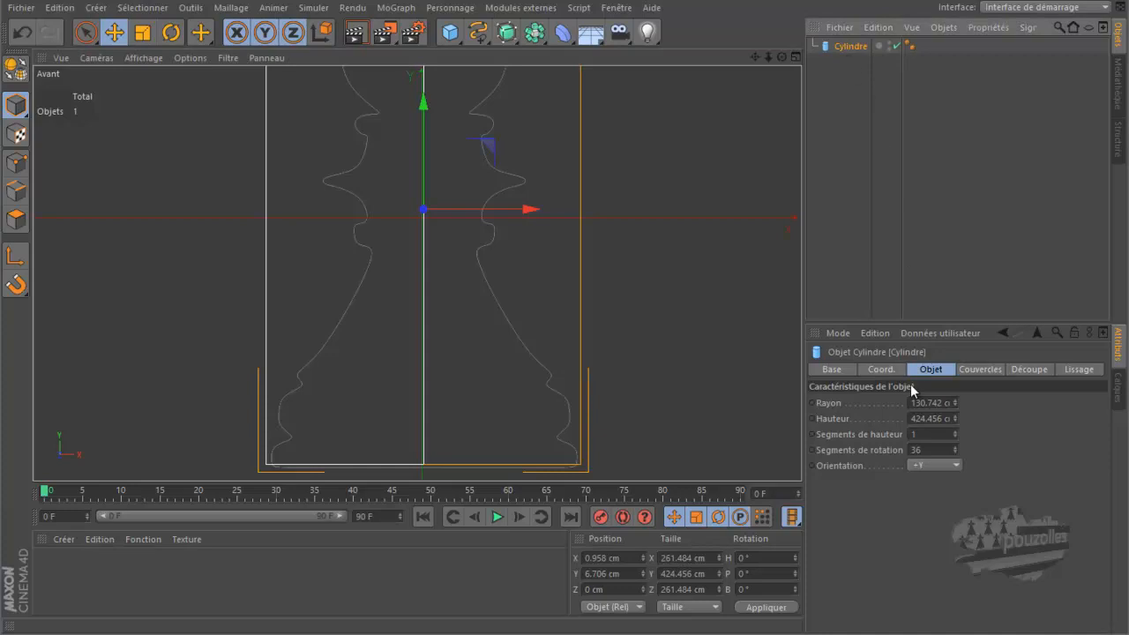
pyautogui.click(954, 420)
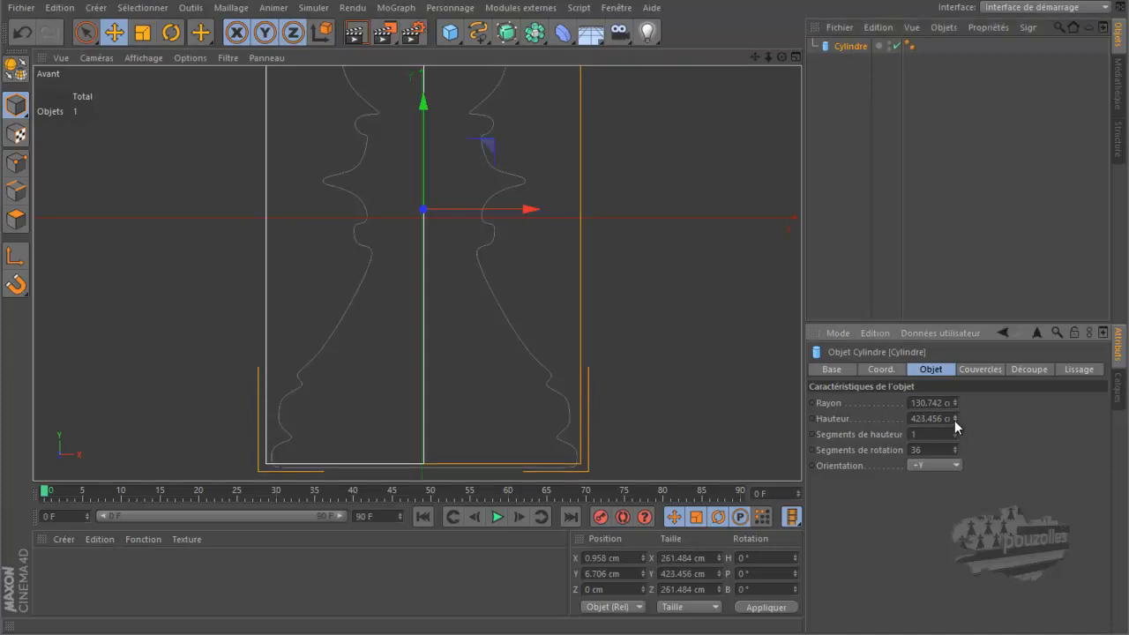
pyautogui.click(955, 414)
pyautogui.click(954, 414)
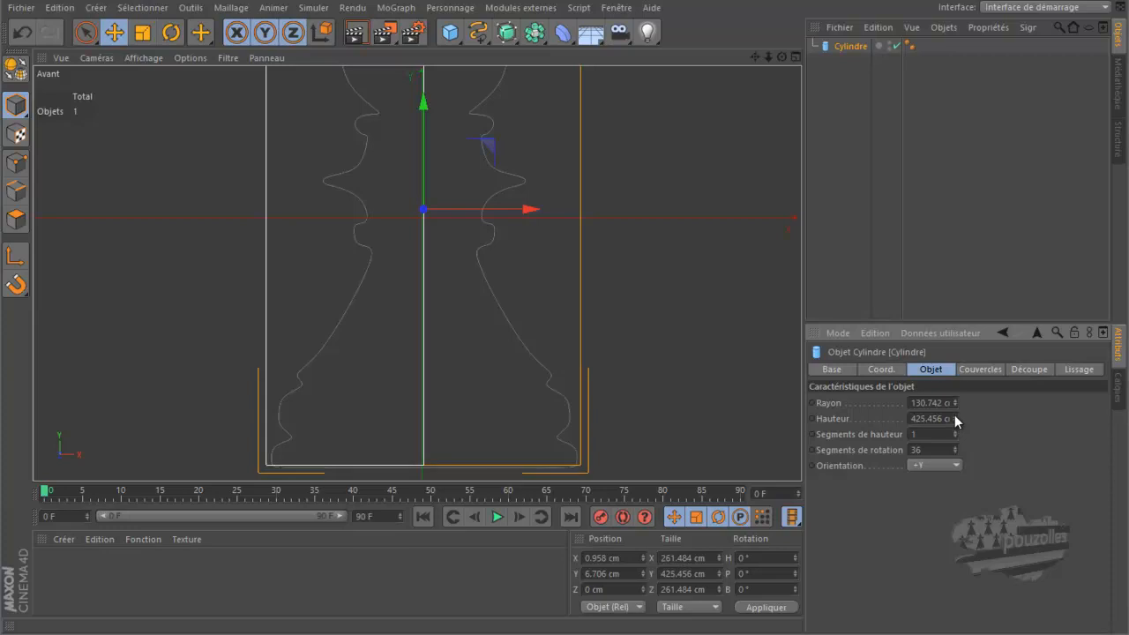
pyautogui.click(954, 414)
pyautogui.click(954, 415)
pyautogui.click(954, 415)
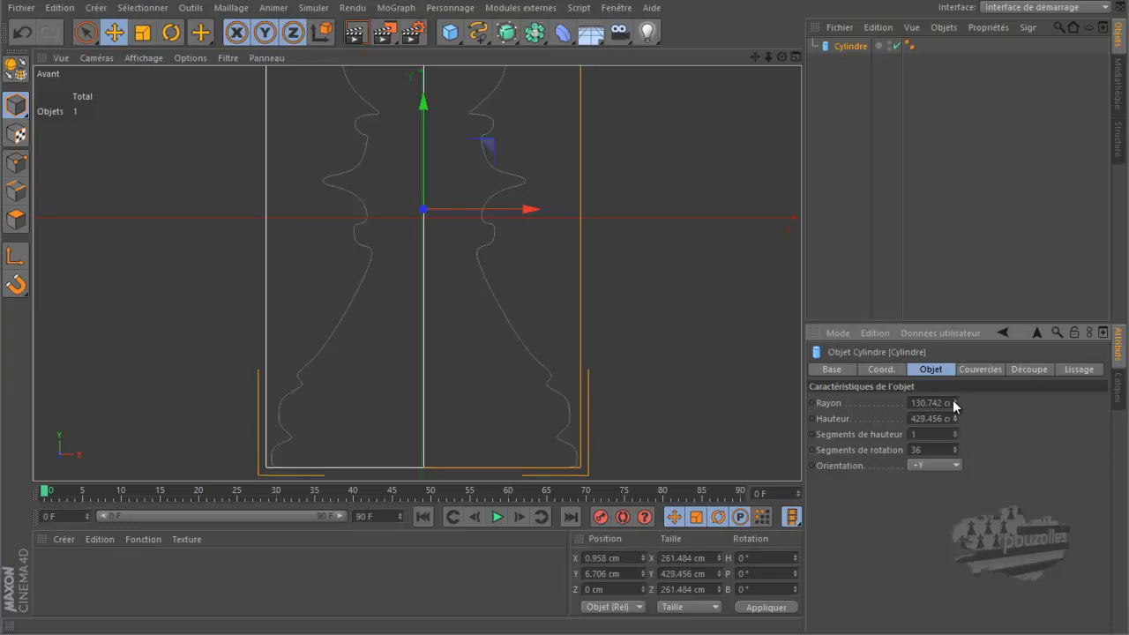
# Step: Adjust the cylinder's radius to 128.742 cm to match the width of the pawn's base
pyautogui.click(953, 401)
pyautogui.click(954, 400)
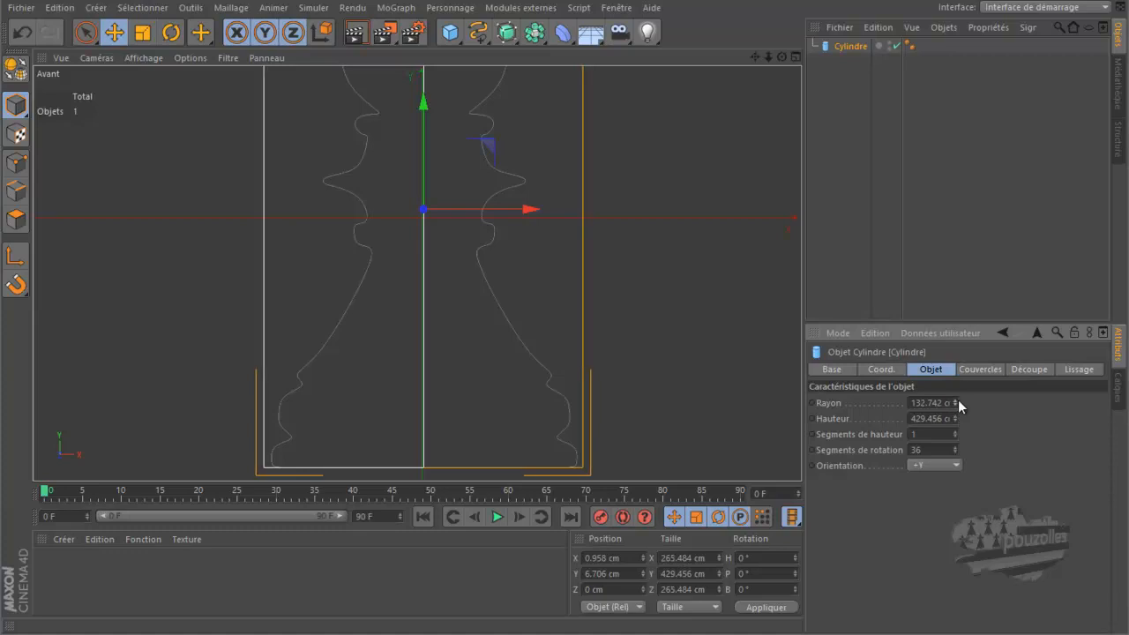
pyautogui.click(954, 399)
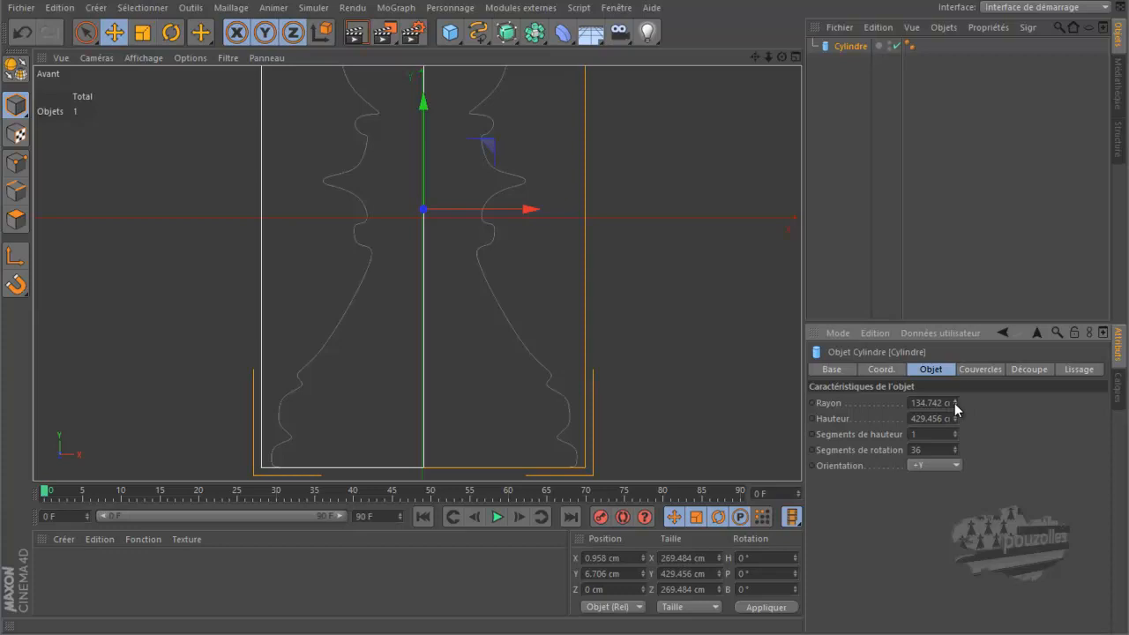
pyautogui.click(954, 404)
pyautogui.click(954, 404)
pyautogui.click(954, 404)
pyautogui.click(954, 404)
pyautogui.click(954, 404)
pyautogui.click(954, 403)
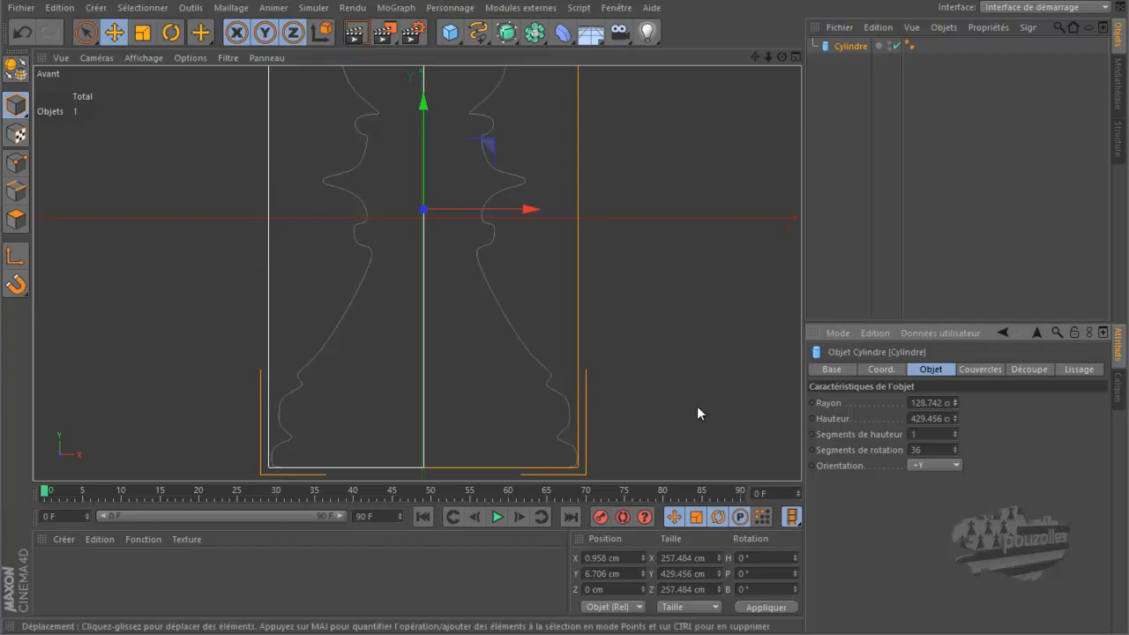
pyautogui.scroll(-1, 697, 386)
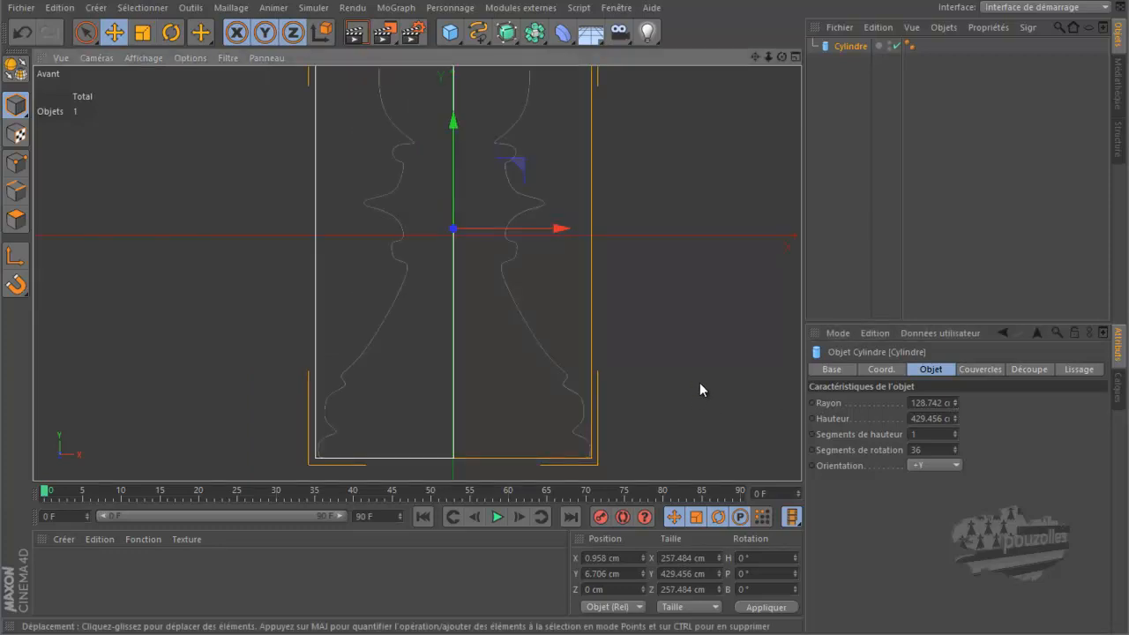
pyautogui.scroll(-2, 425, 386)
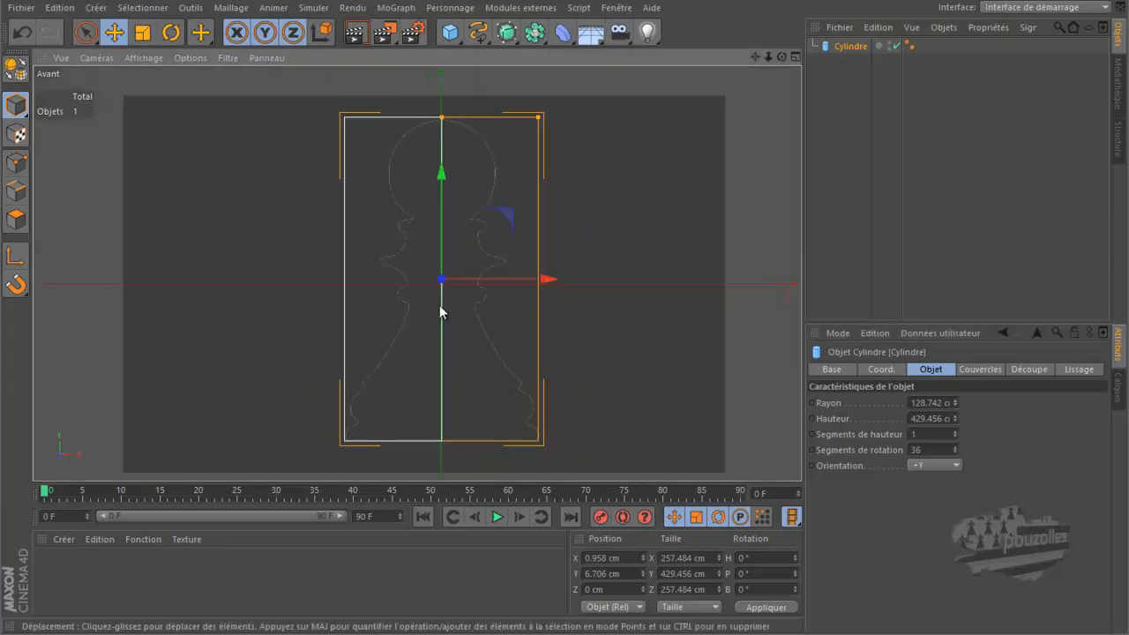
# Step: Show the Avant view's objects as wireframe (Fil de fer) and set the cylinder's rotation segments to 18
pyautogui.click(139, 59)
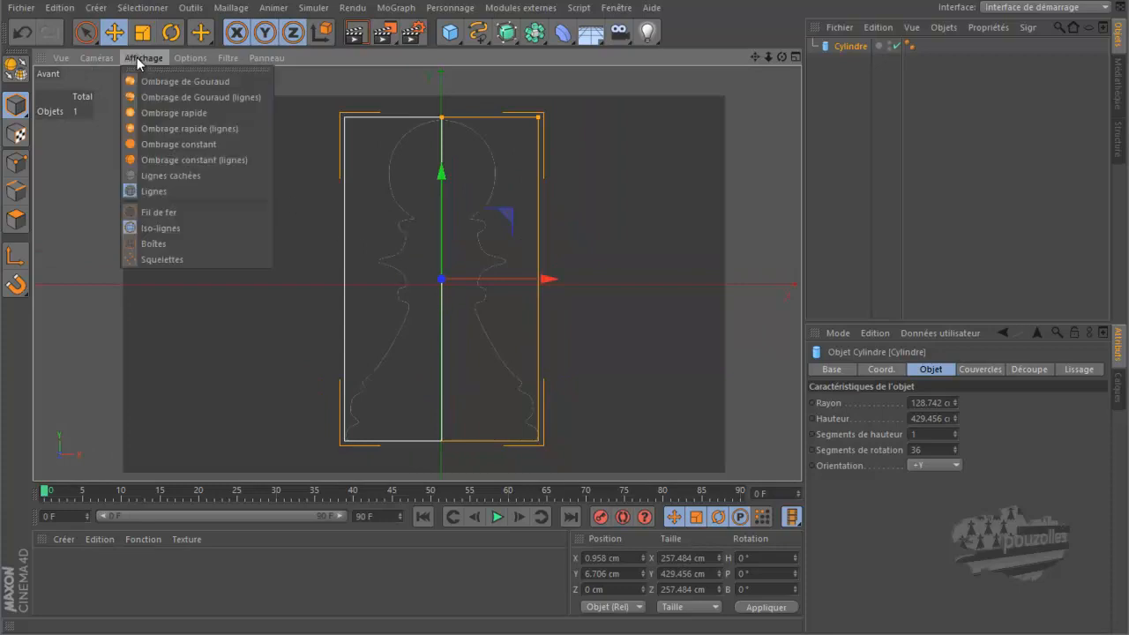
pyautogui.click(148, 212)
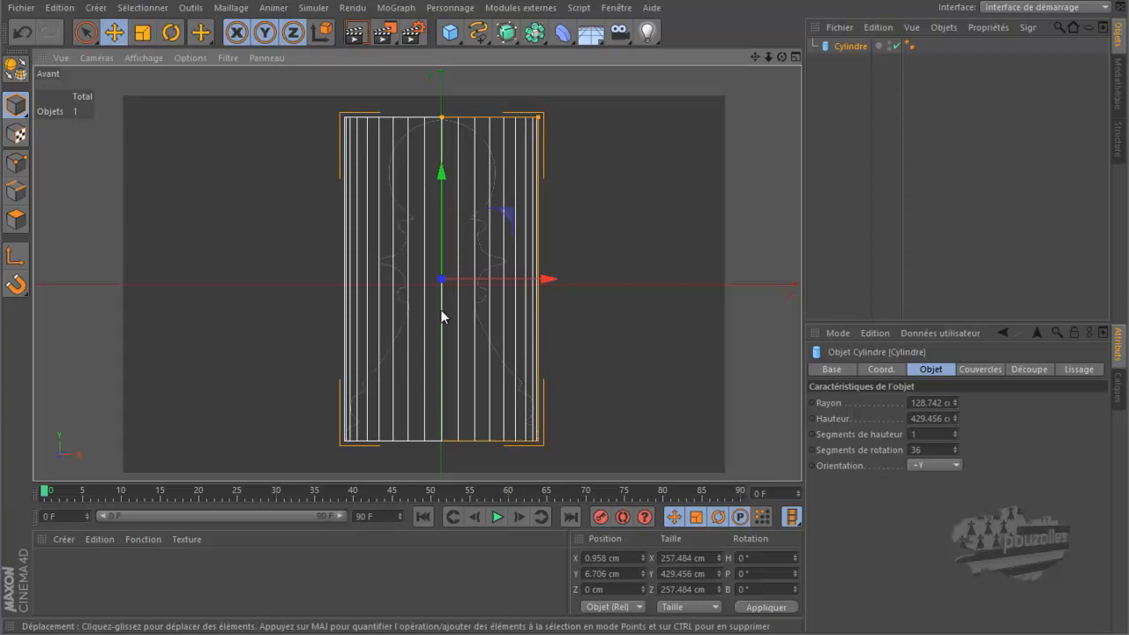
pyautogui.click(927, 433)
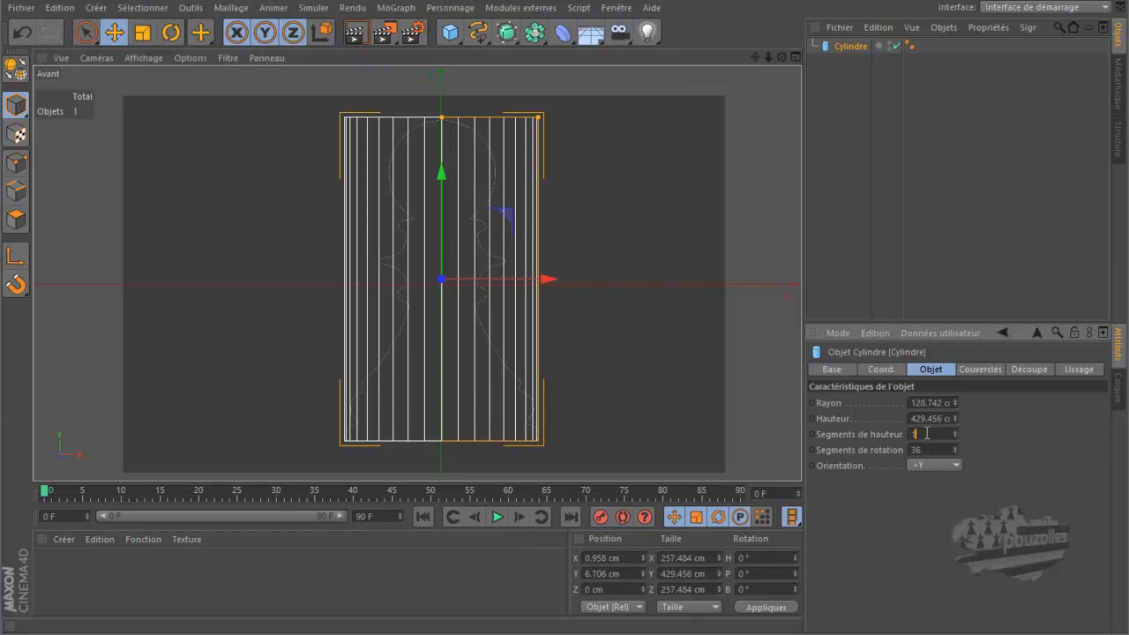
pyautogui.click(925, 450)
pyautogui.write('18')
pyautogui.press('Return')
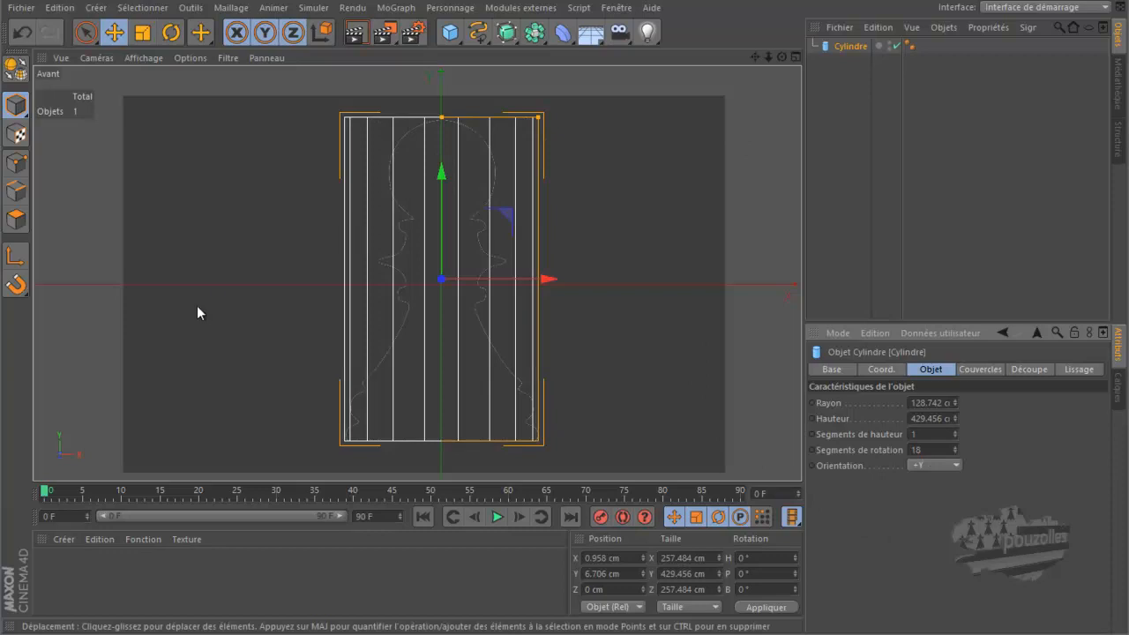
# Step: Enlarge the Avant viewport by narrowing the object and attribute managers and folding away the timeline, playback controls, material and coordinate managers
pyautogui.moveTo(803, 234); pyautogui.dragTo(922, 243)
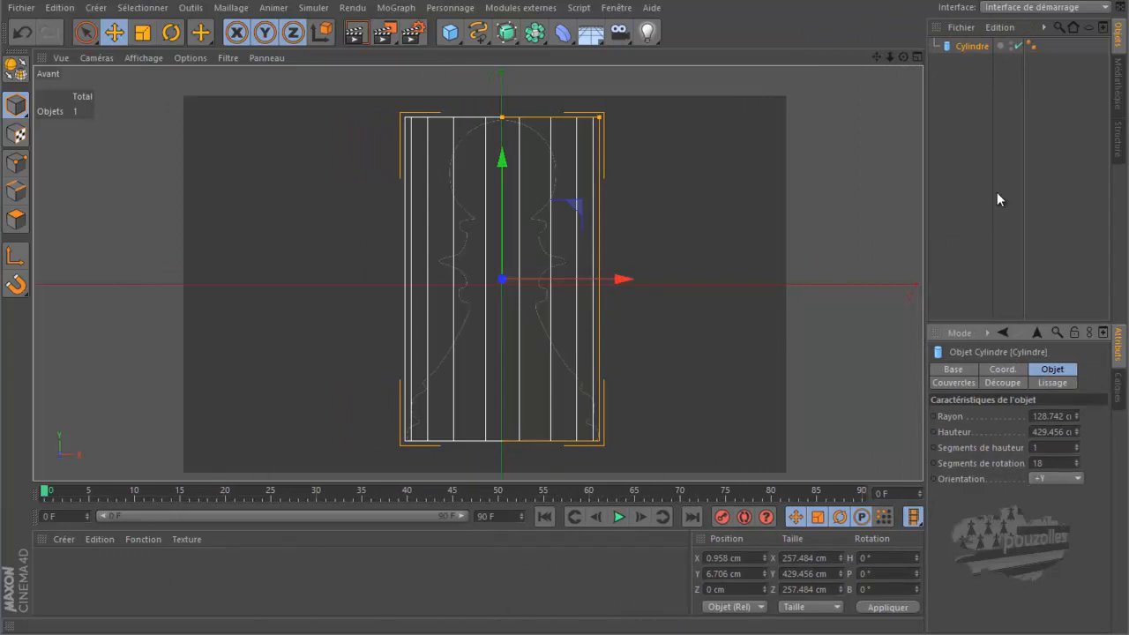
pyautogui.click(1046, 8)
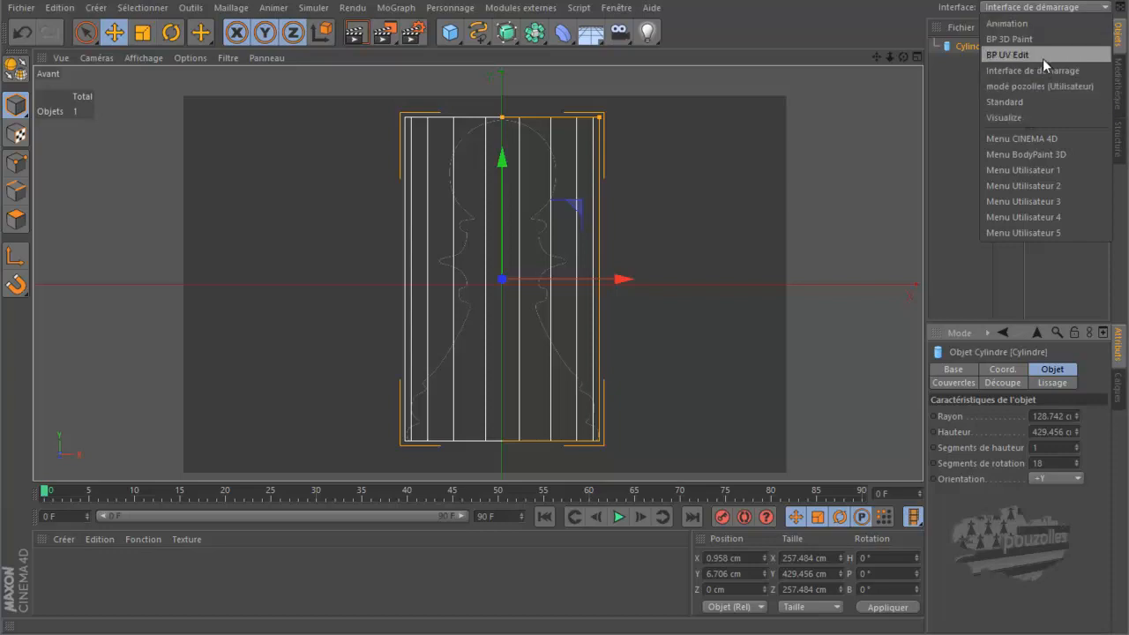
pyautogui.click(1061, 9)
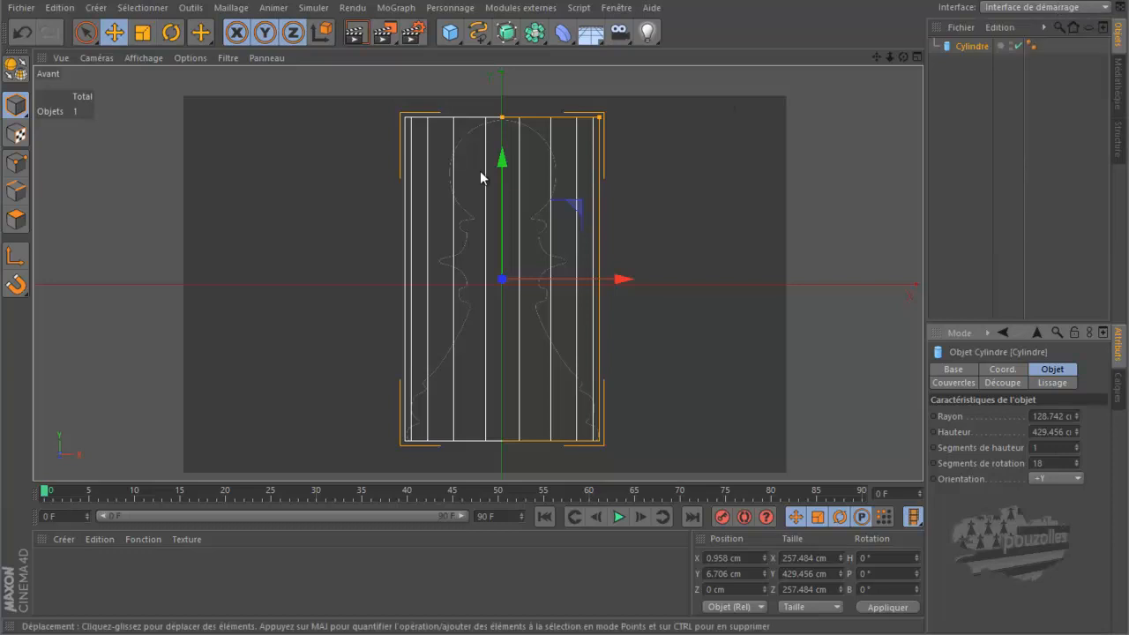
pyautogui.keyDown('ctrl'); pyautogui.click(36, 497); pyautogui.keyUp('ctrl')
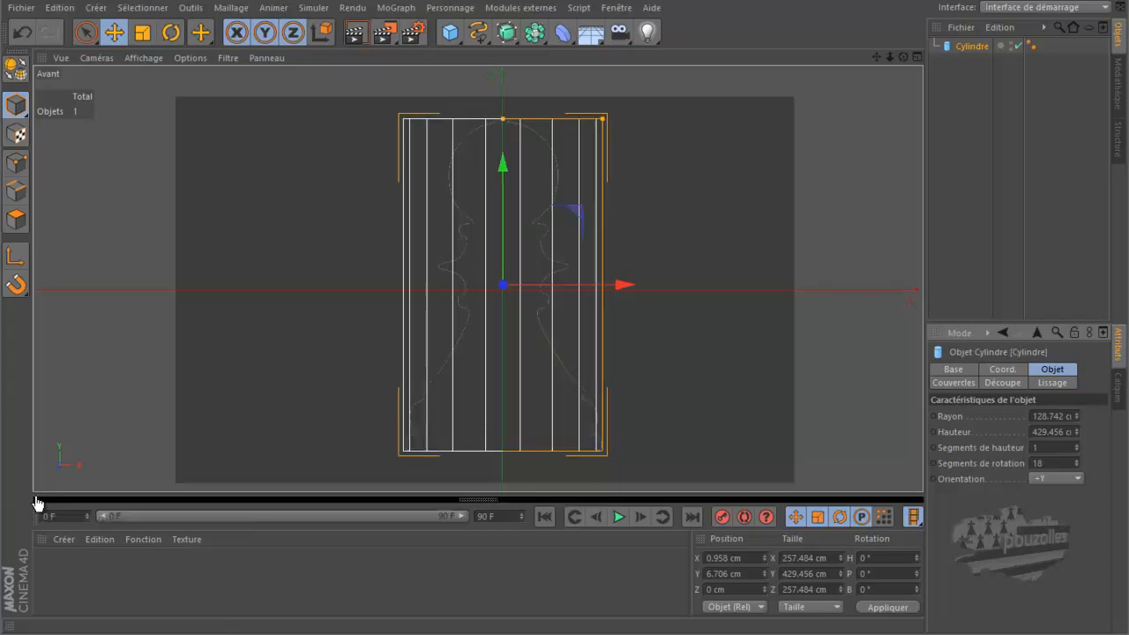
pyautogui.click(35, 523)
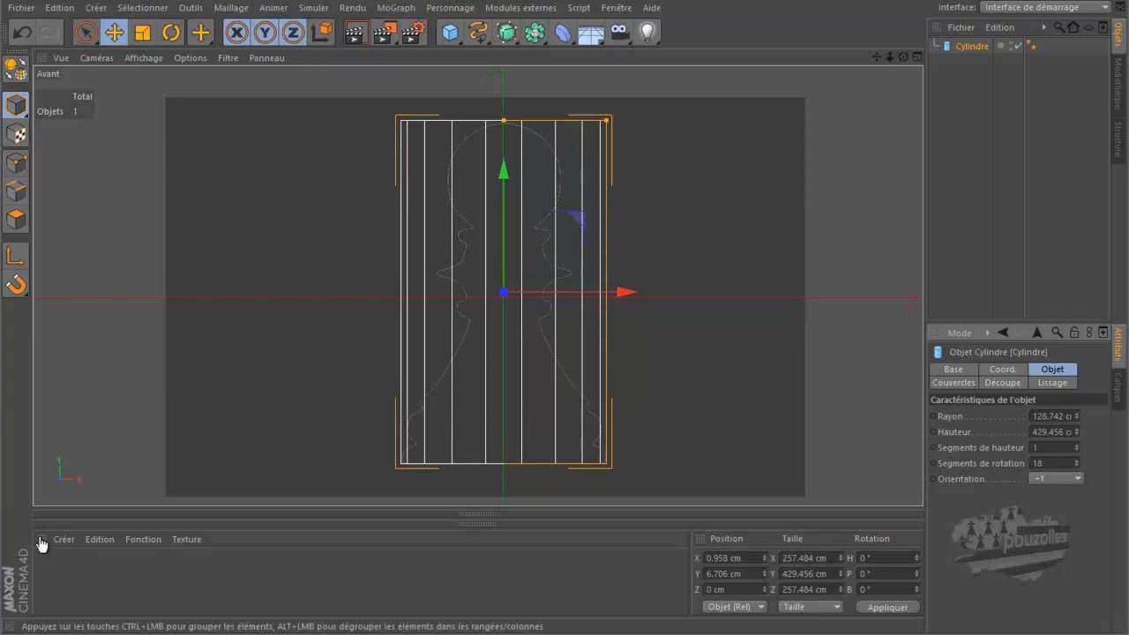
pyautogui.click(39, 540)
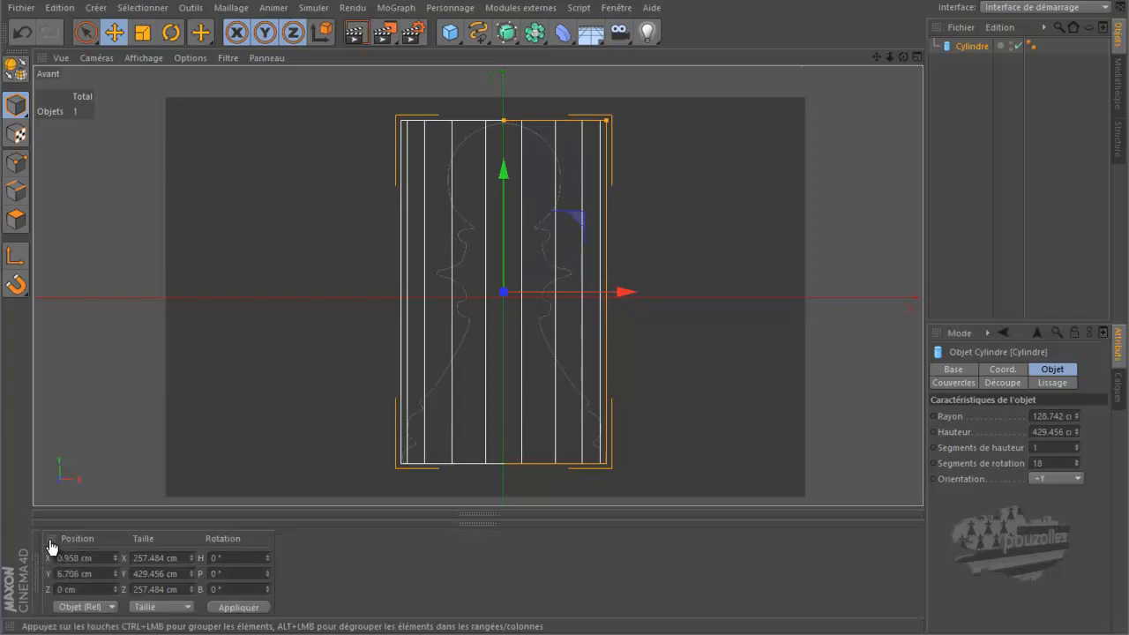
pyautogui.click(46, 539)
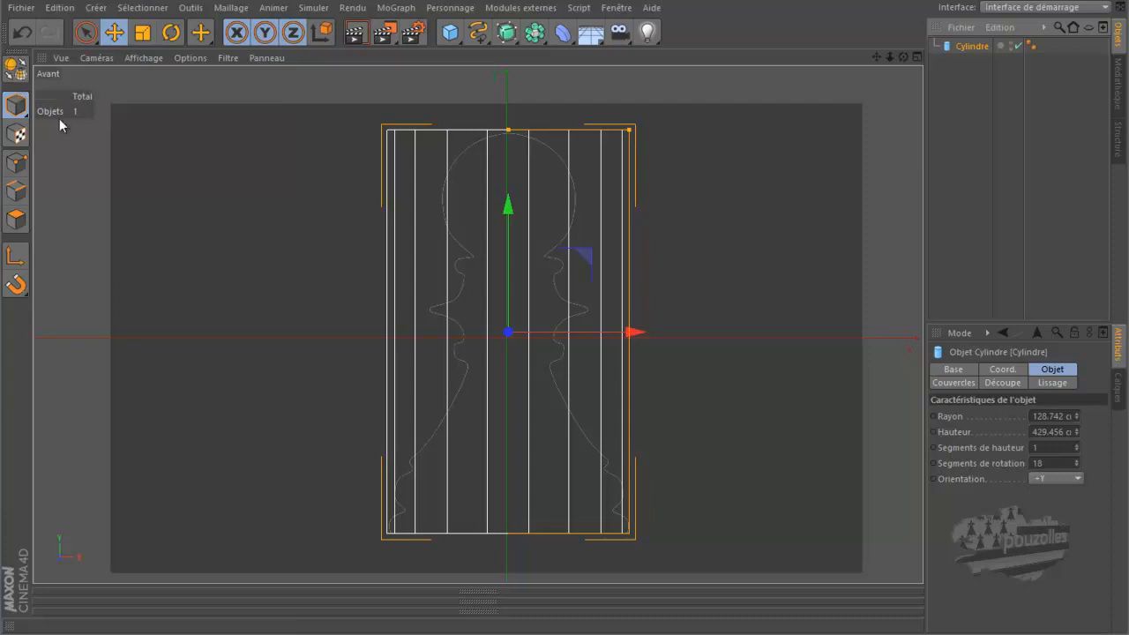
# Step: Convert the cylinder into an editable polygon object
pyautogui.press('c')
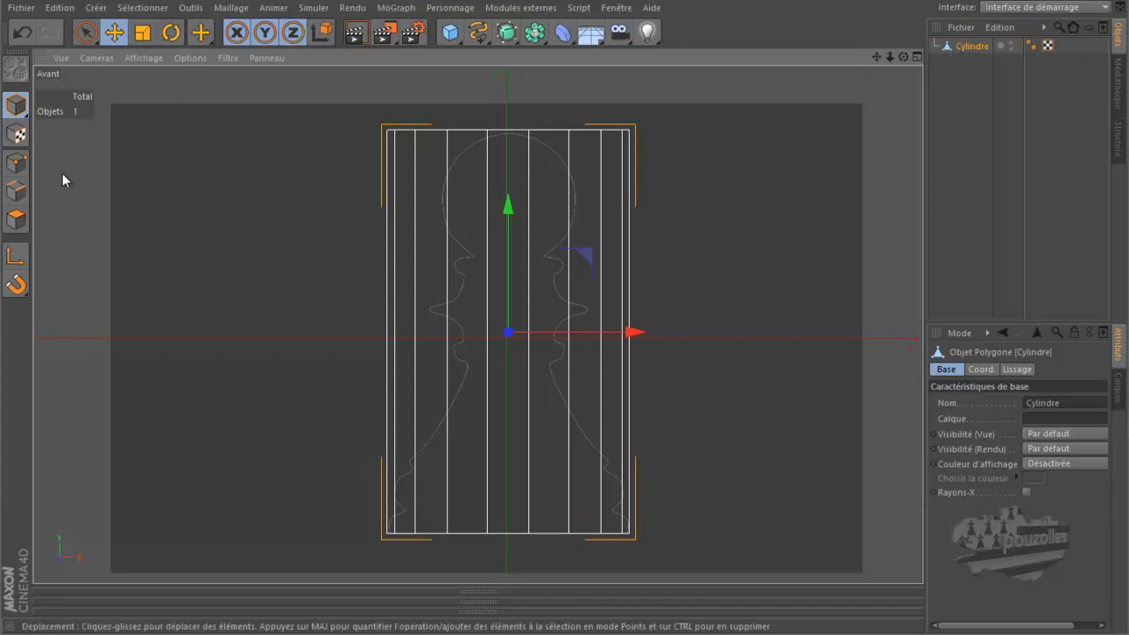
# Step: Inspect the cylinder's points, edges and polygons in turn by switching between the component modes
pyautogui.click(15, 162)
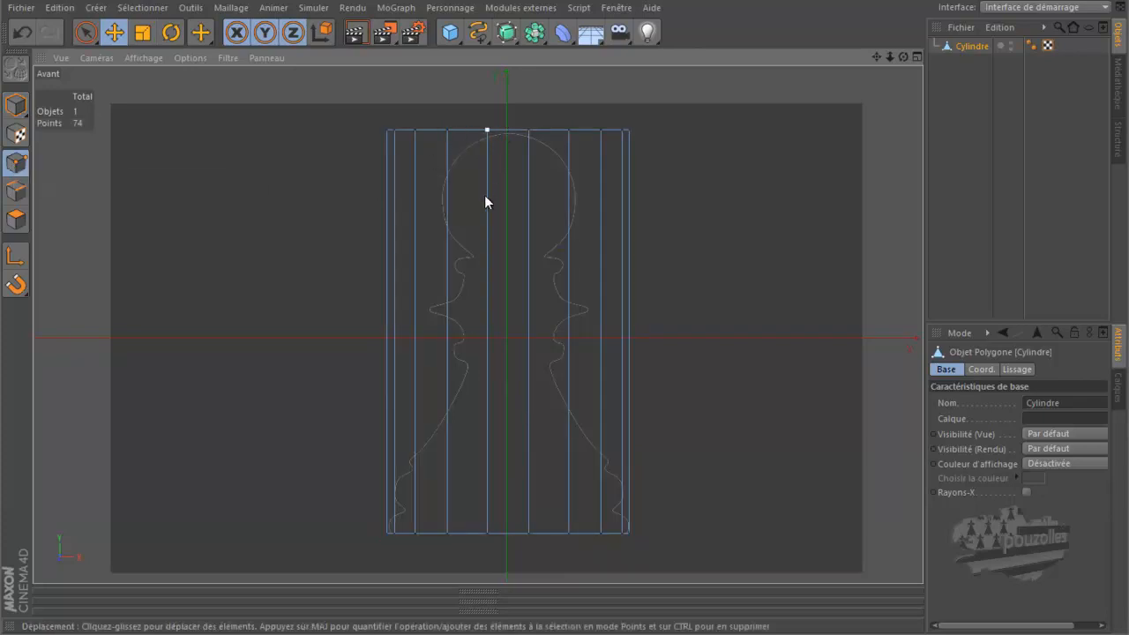
pyautogui.click(16, 191)
pyautogui.click(446, 229)
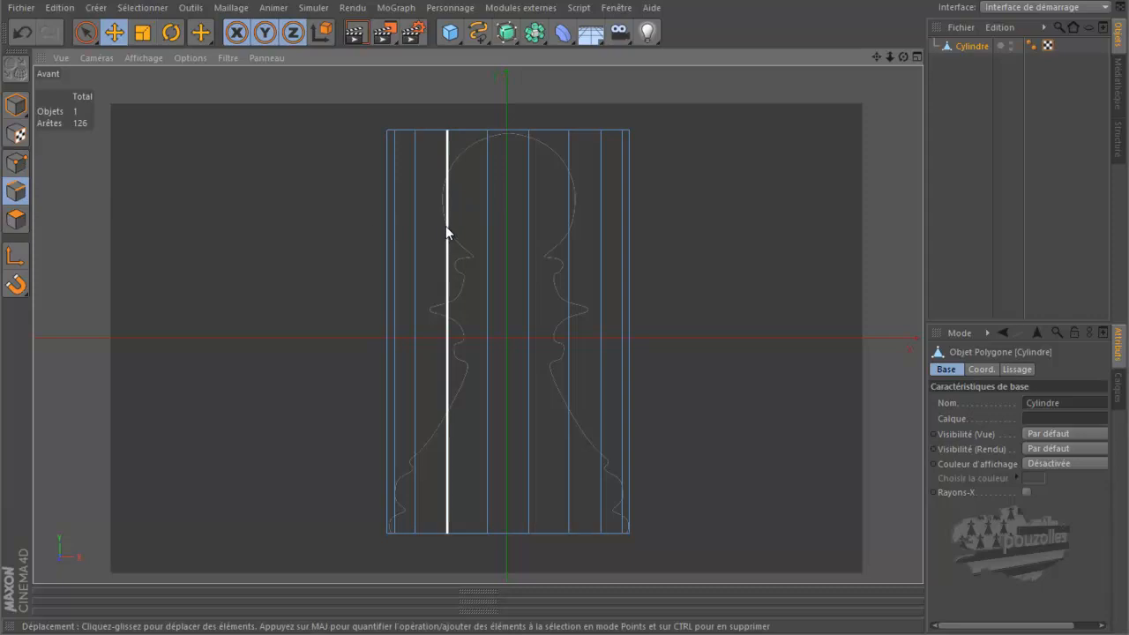
pyautogui.click(16, 218)
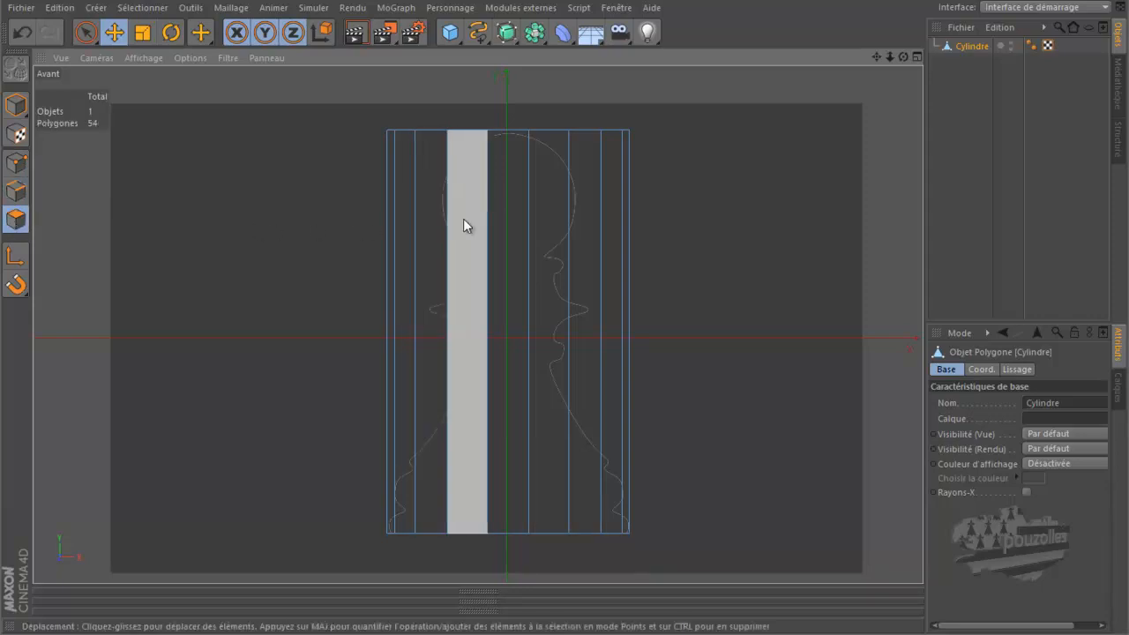
pyautogui.click(16, 164)
# Step: Select the cylinder's top cap polygons in the Perspective view and try moving them to test whether the cap is attached to the sides
pyautogui.middleClick(218, 166)
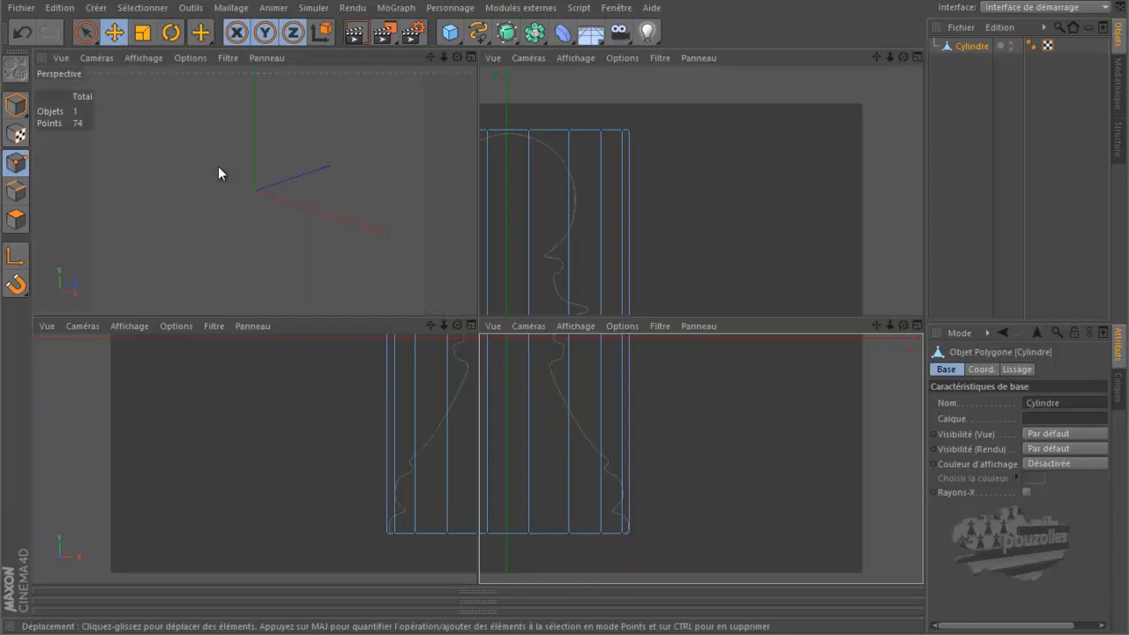
pyautogui.middleClick(218, 166)
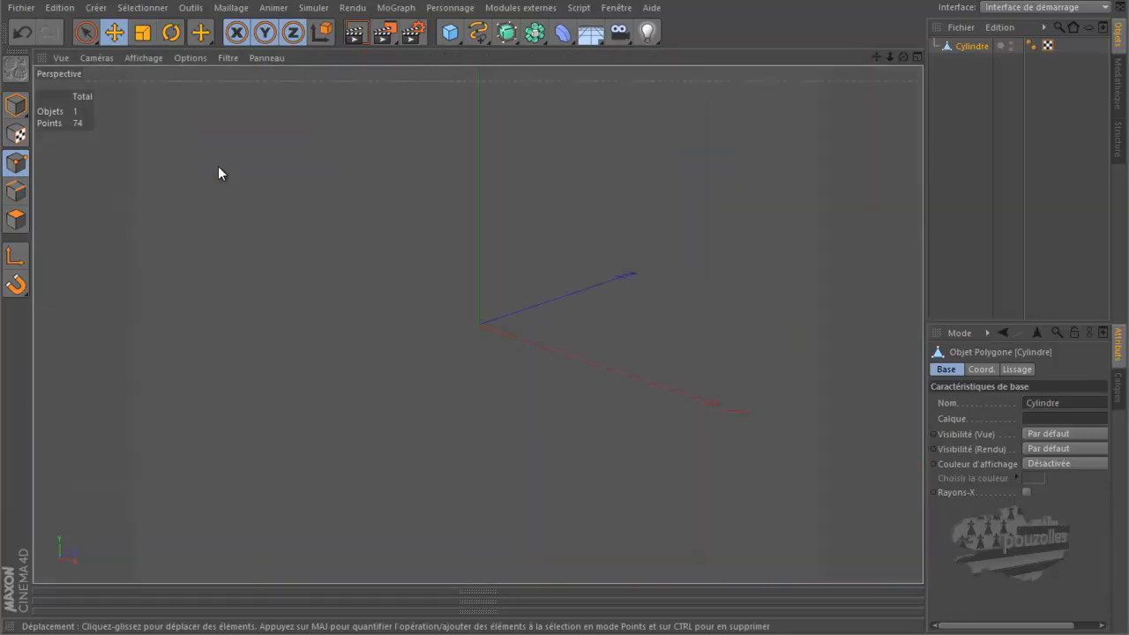
pyautogui.scroll(5, 584, 148)
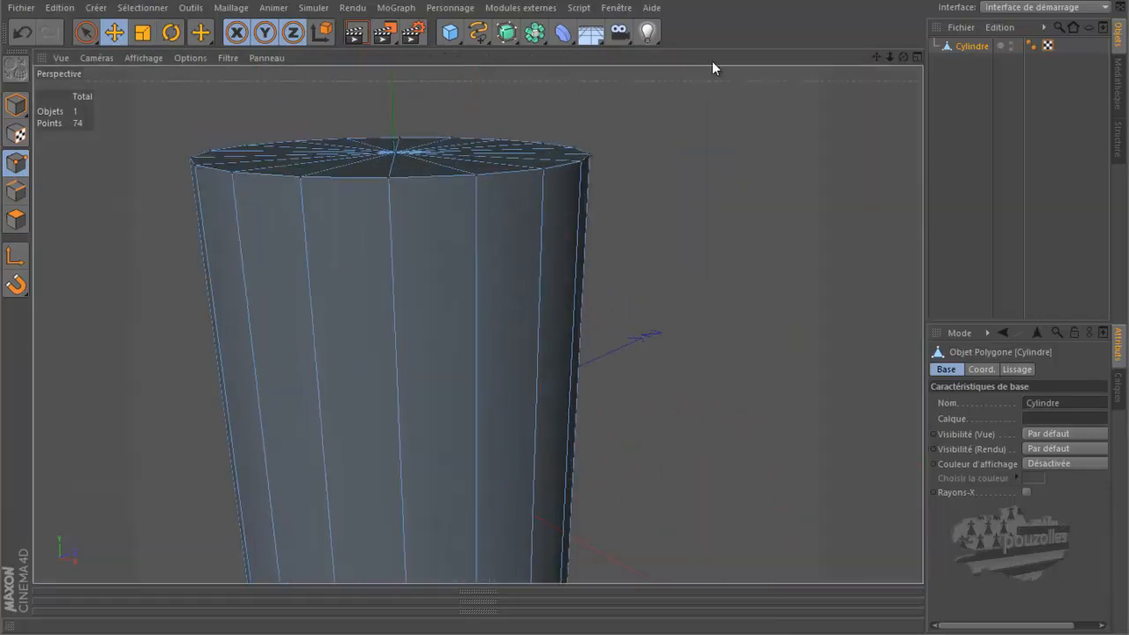
pyautogui.scroll(-5, 574, 312)
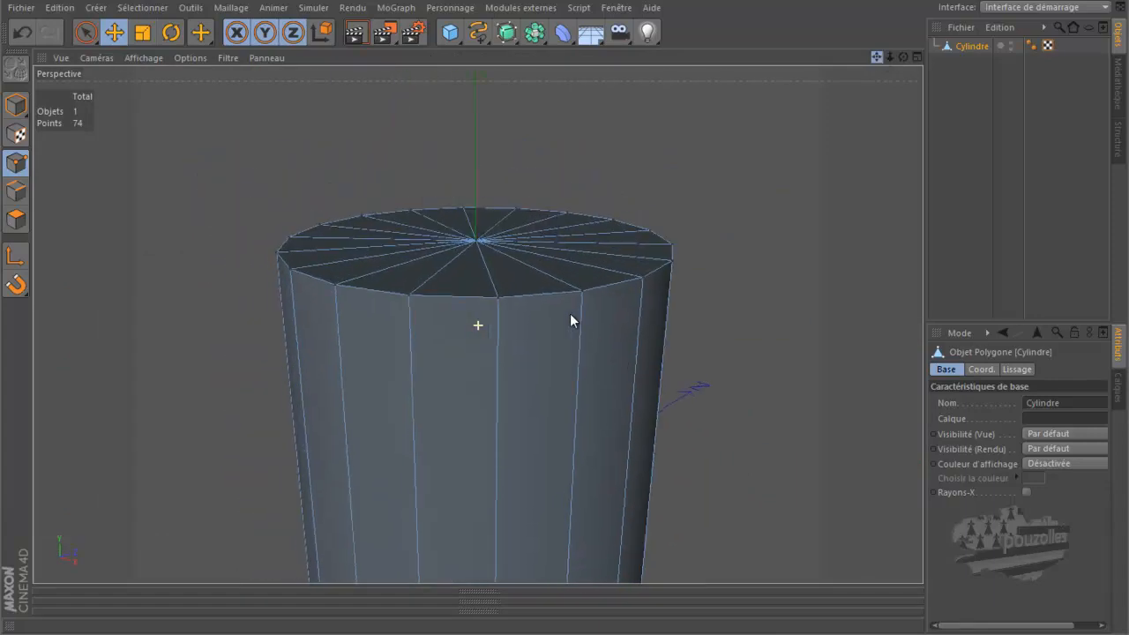
pyautogui.click(14, 221)
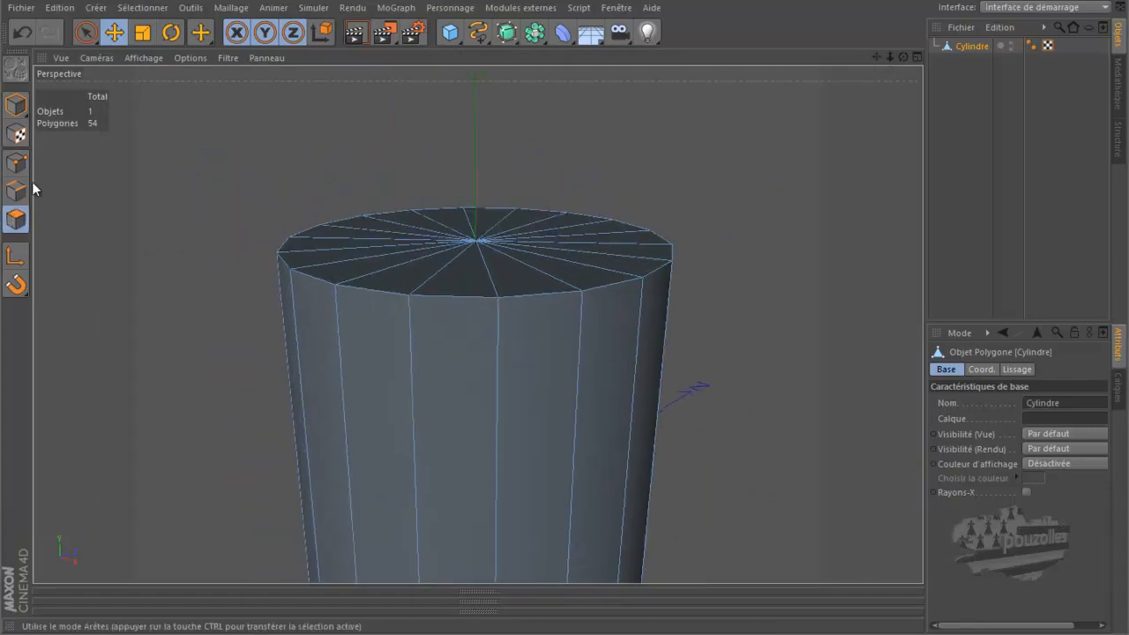
pyautogui.click(88, 34)
pyautogui.moveTo(415, 240)
pyautogui.mouseDown()
pyautogui.moveTo(465, 254)
pyautogui.moveTo(487, 238)
pyautogui.moveTo(469, 240)
pyautogui.mouseUp()
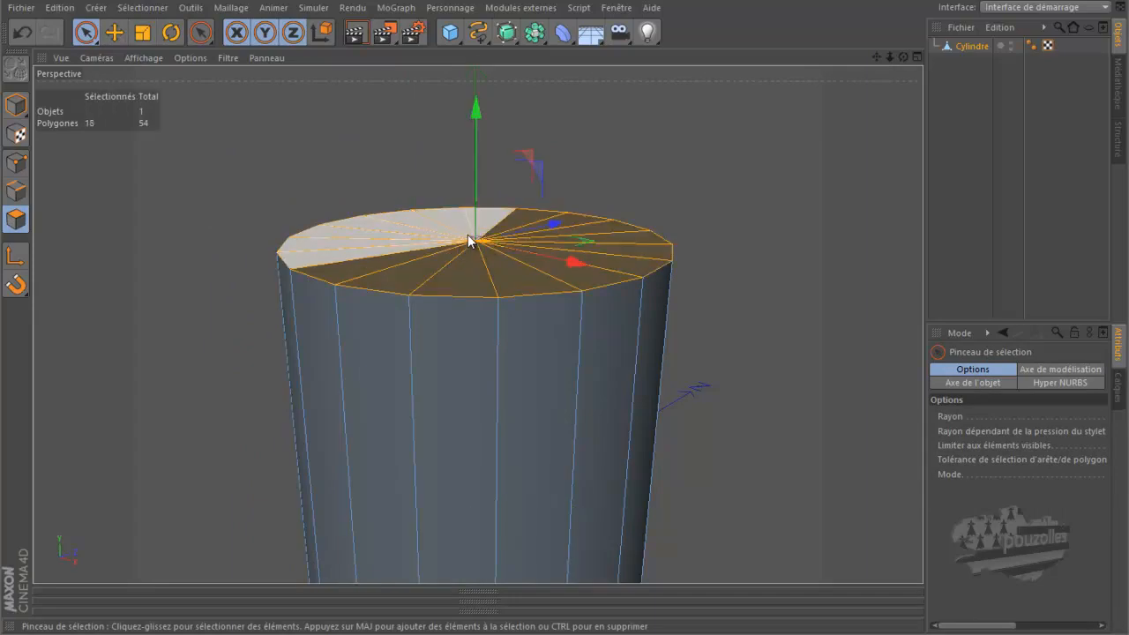
pyautogui.moveTo(477, 116); pyautogui.dragTo(566, 302)
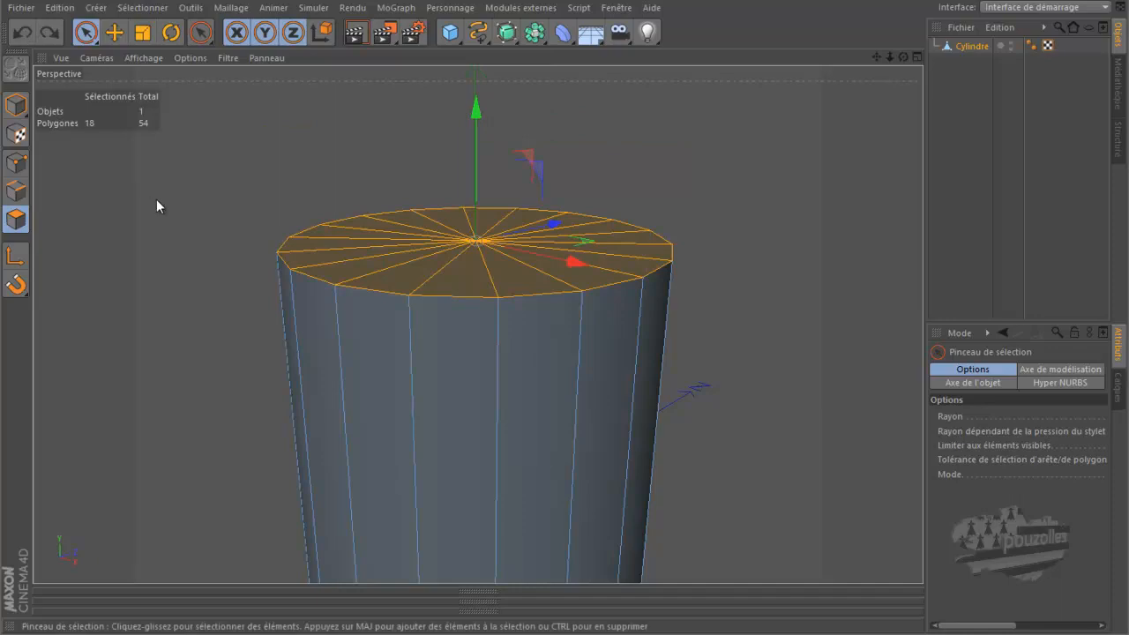
# Step: Merge the cylinder's duplicate points with the Optimiser command in point mode
pyautogui.click(17, 163)
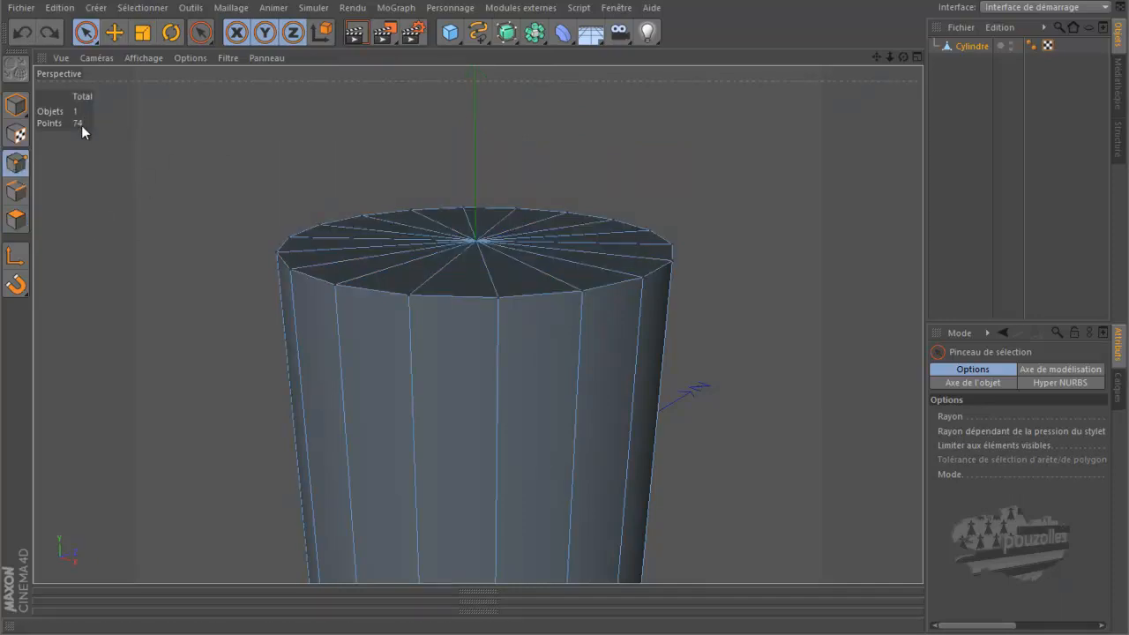
pyautogui.rightClick(253, 96)
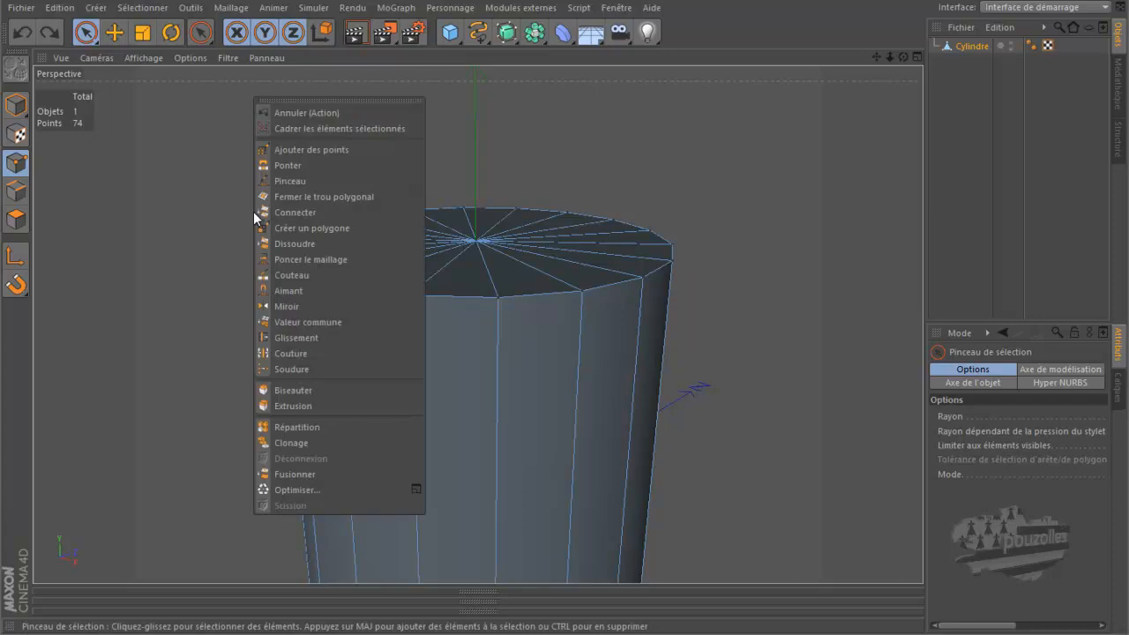
pyautogui.click(291, 485)
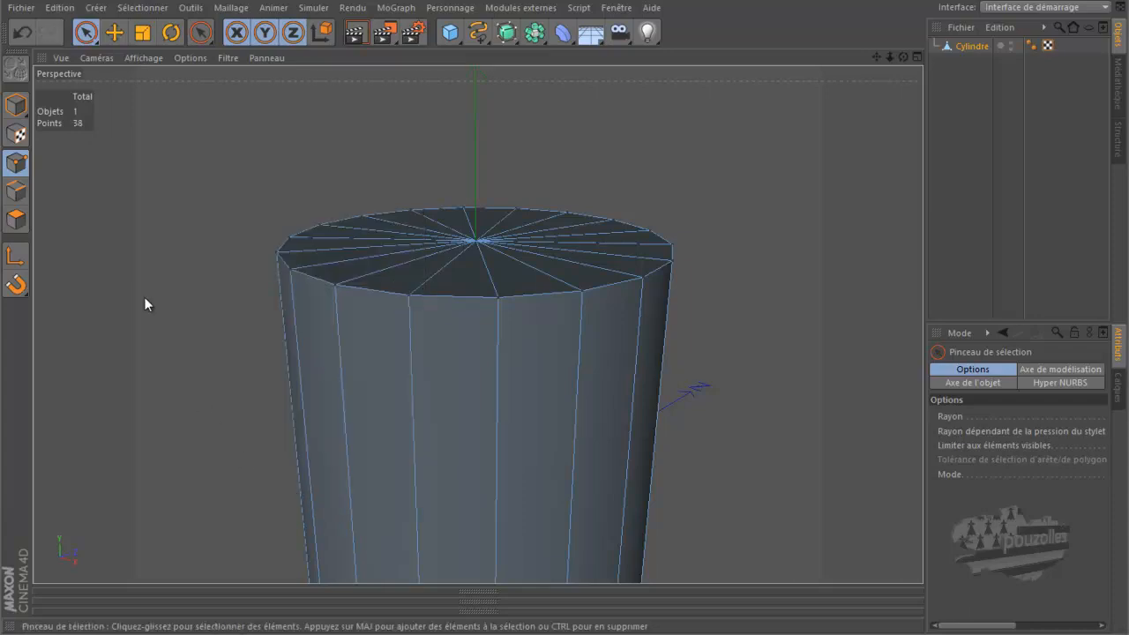
# Step: Try lowering the top cap's polygons by about 6.6 cm, undo the move and clear the selection
pyautogui.click(17, 220)
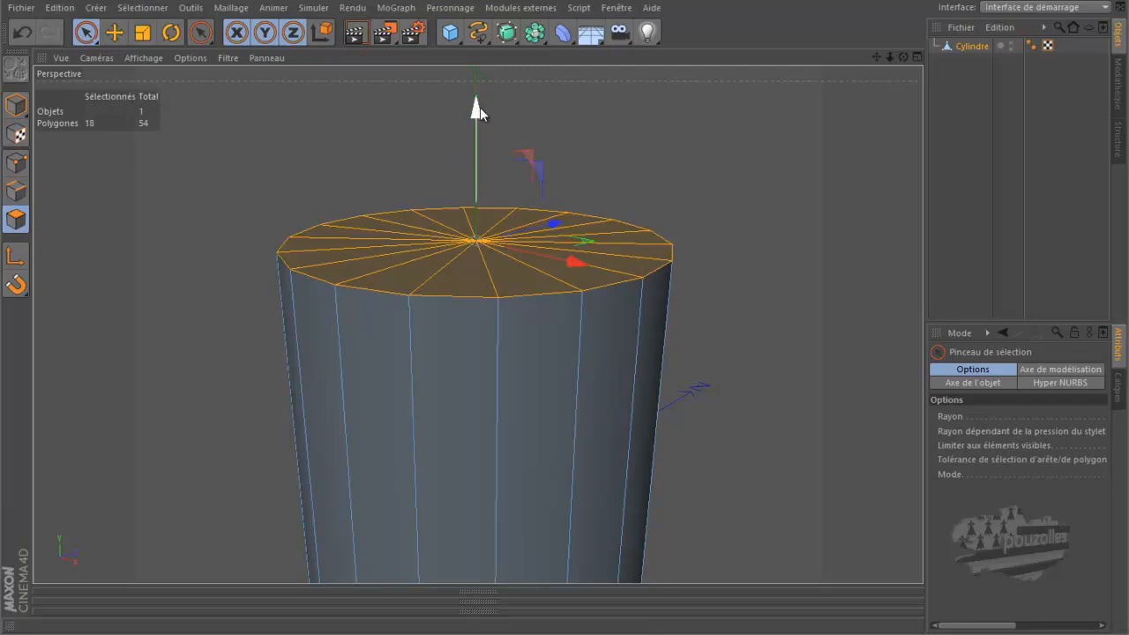
pyautogui.moveTo(477, 98)
pyautogui.mouseDown()
pyautogui.moveTo(565, 298)
pyautogui.moveTo(564, 346)
pyautogui.moveTo(480, 120)
pyautogui.mouseUp()
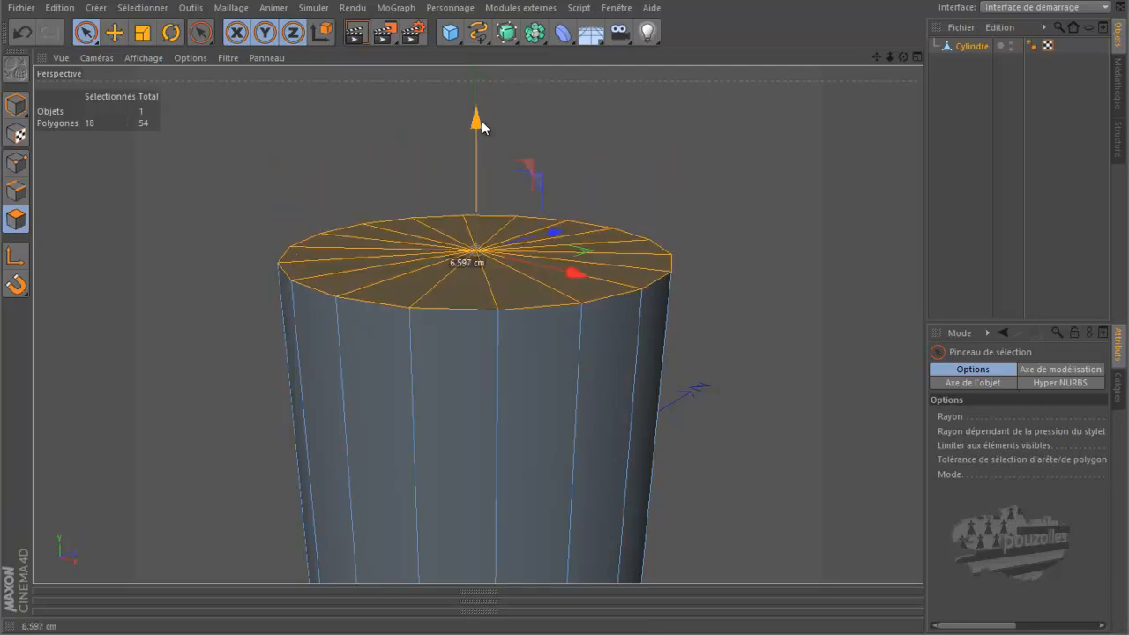
pyautogui.click(21, 33)
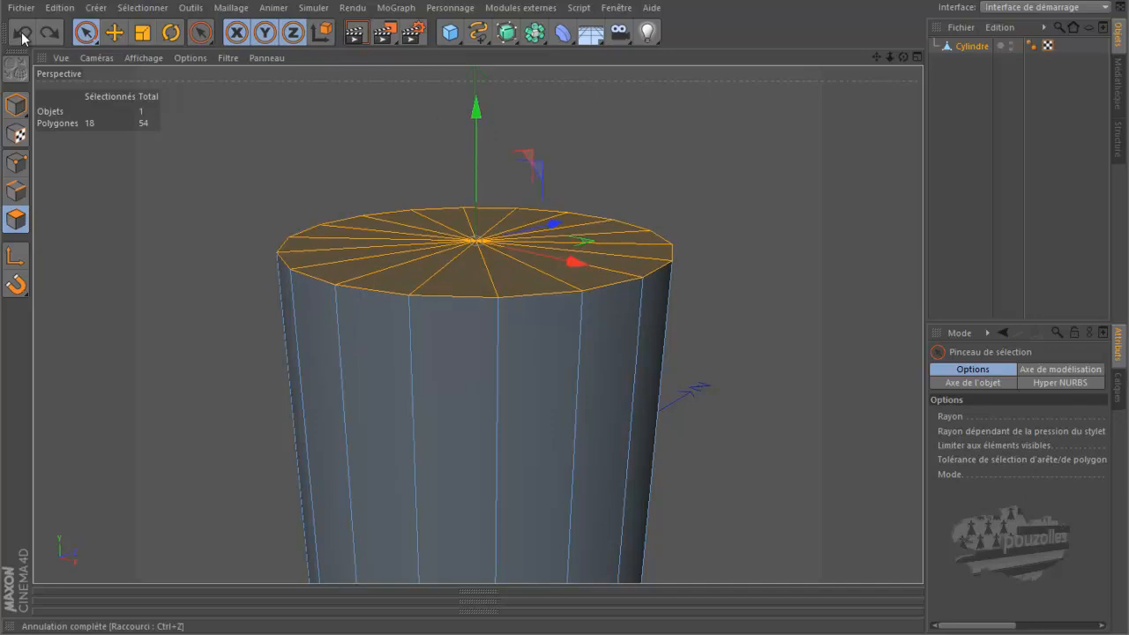
pyautogui.click(181, 245)
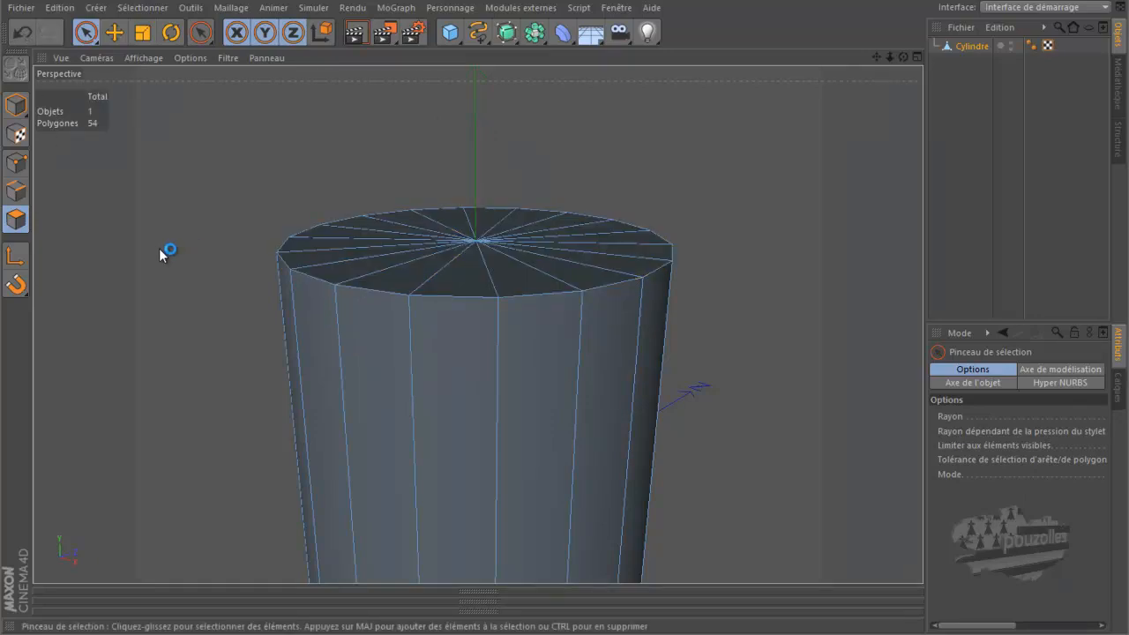
# Step: Activate the Knife (Couteau) tool in Boucle mode for cutting the cylinder's lower part in the Avant view, with point mode on
pyautogui.click(16, 163)
pyautogui.middleClick(210, 249)
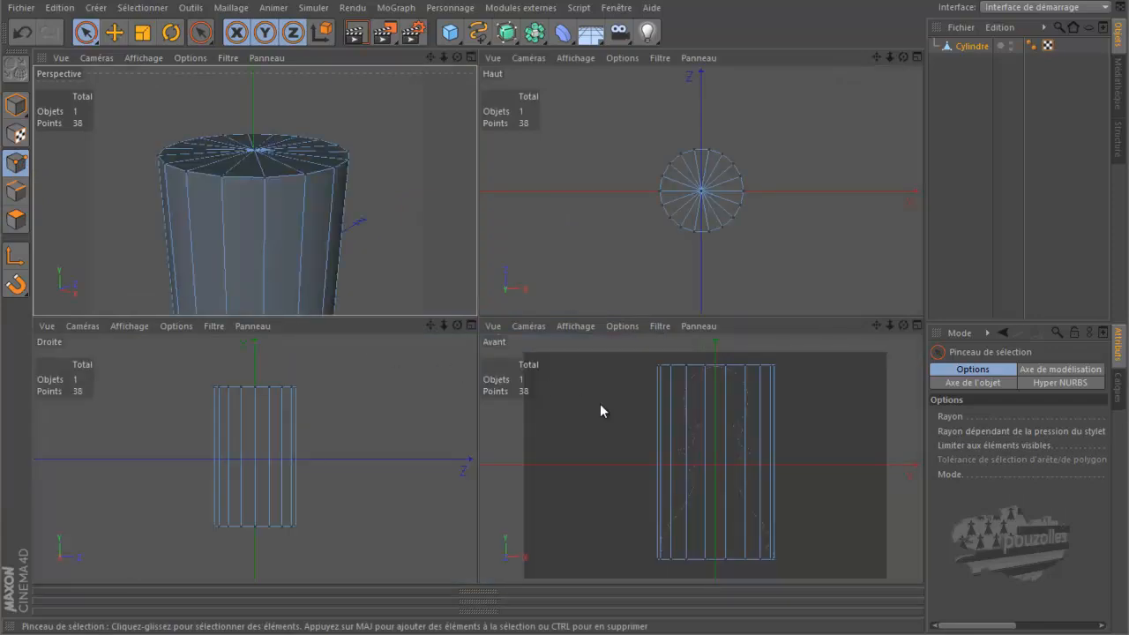
pyautogui.middleClick(547, 352)
pyautogui.scroll(5, 519, 545)
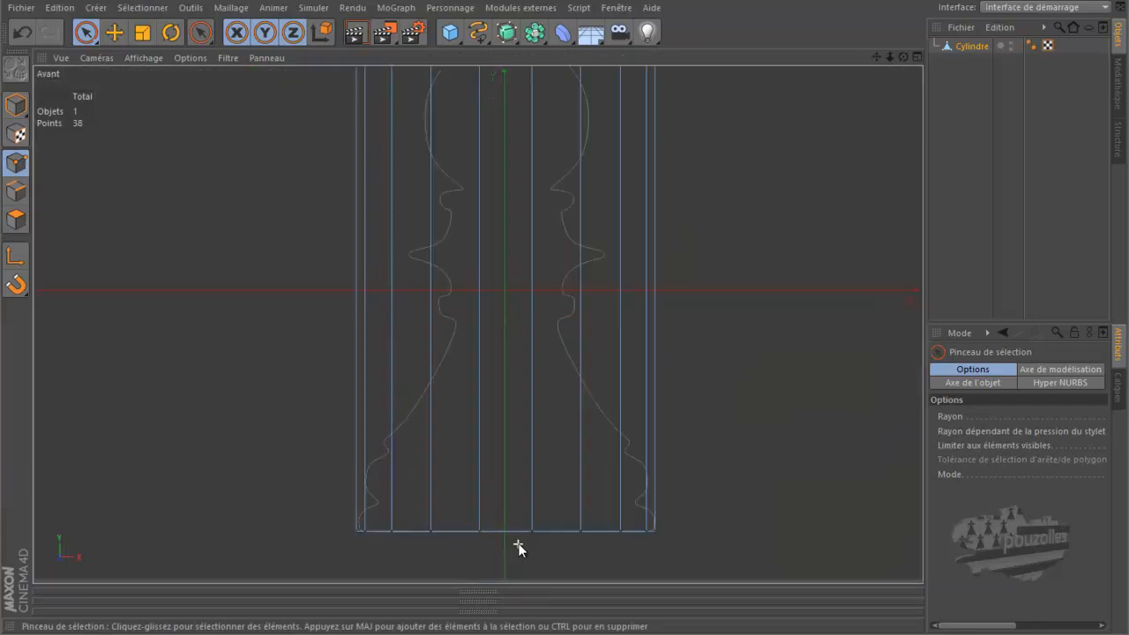
pyautogui.scroll(1, 518, 545)
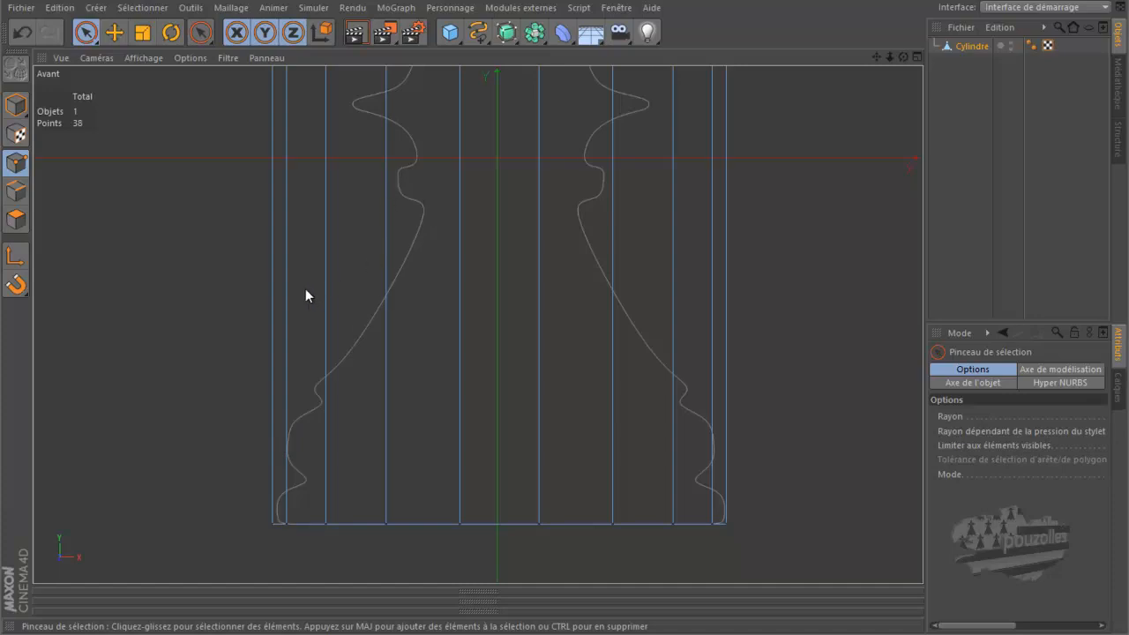
pyautogui.press('k')
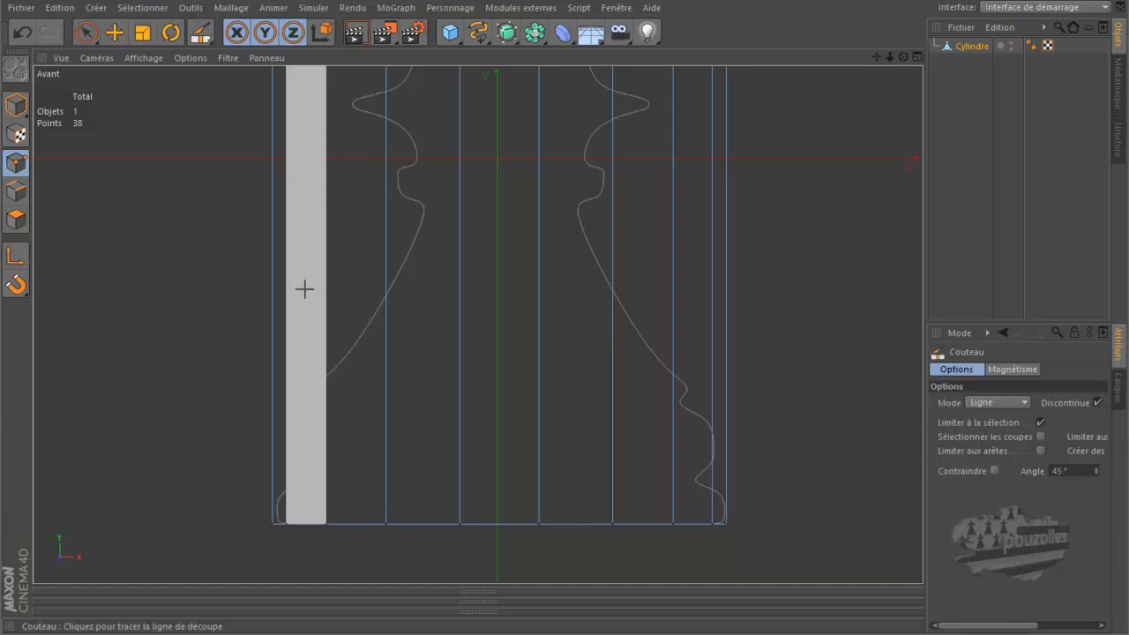
pyautogui.click(995, 401)
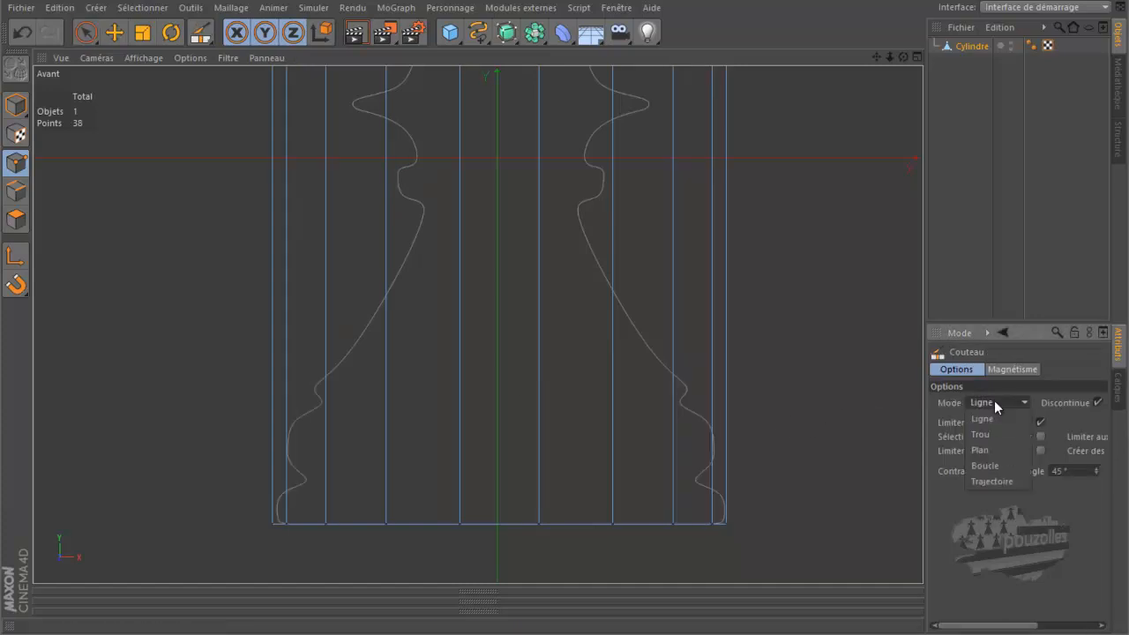
pyautogui.click(990, 465)
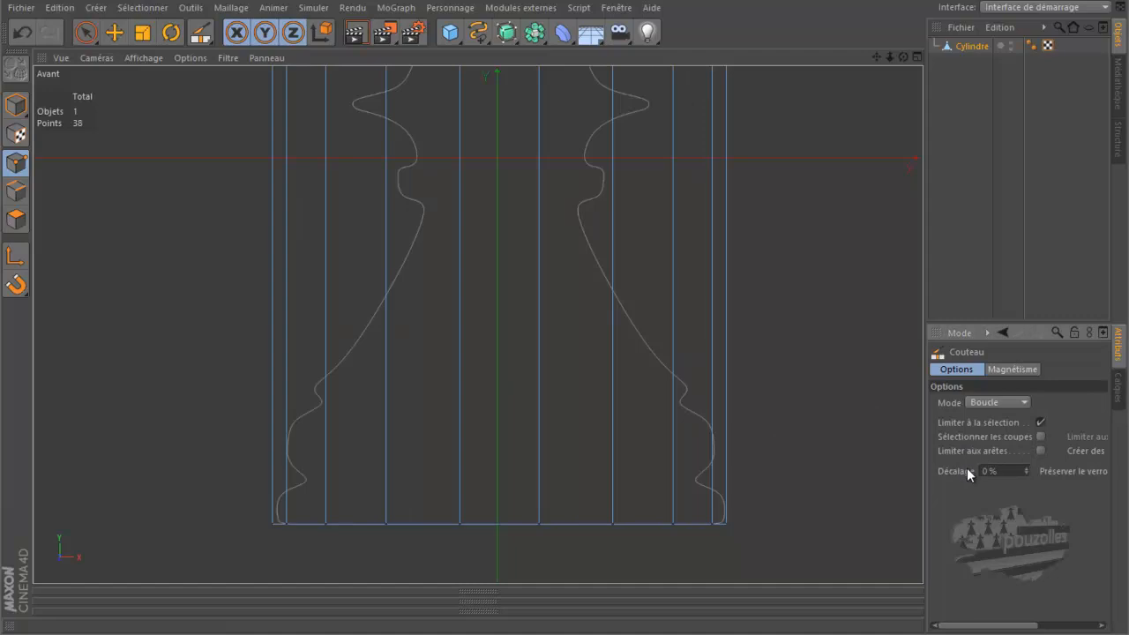
# Step: Cut eight horizontal loops around the cylinder's base, from just above its bottom edge up through the bulges and notches of the pawn outline
pyautogui.scroll(3, 750, 521)
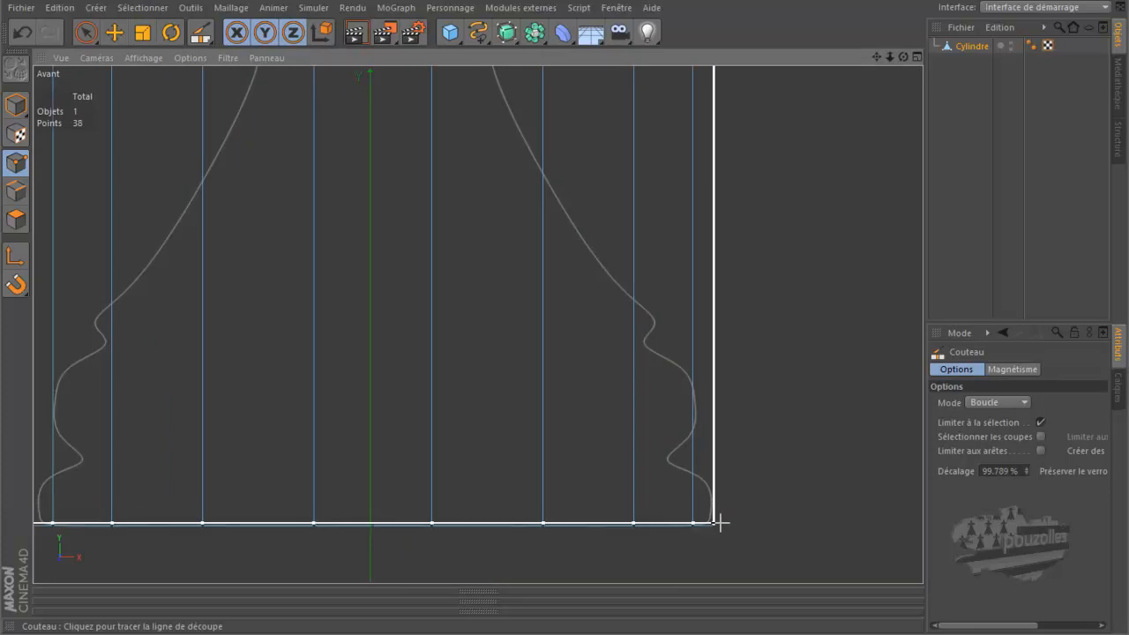
pyautogui.scroll(5, 719, 522)
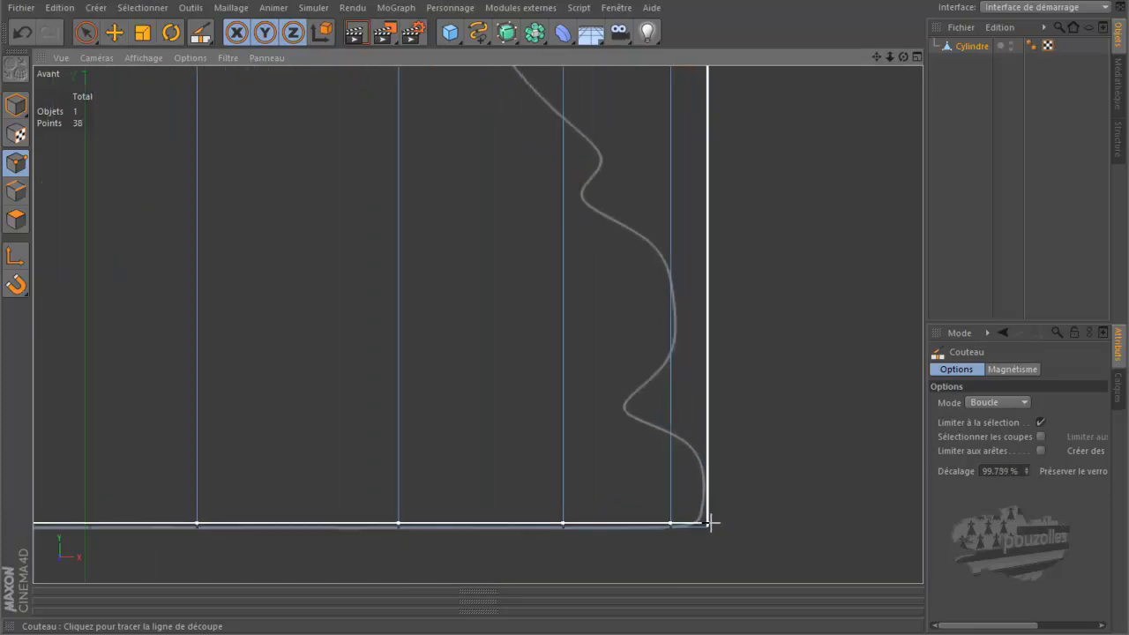
pyautogui.moveTo(711, 522); pyautogui.dragTo(711, 485)
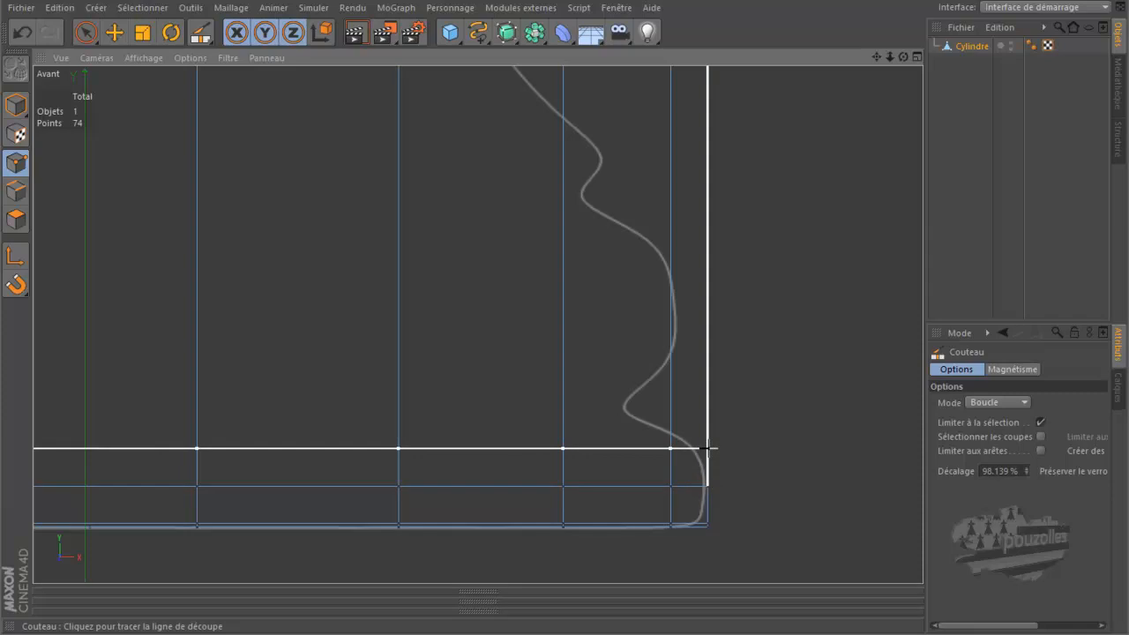
pyautogui.click(706, 448)
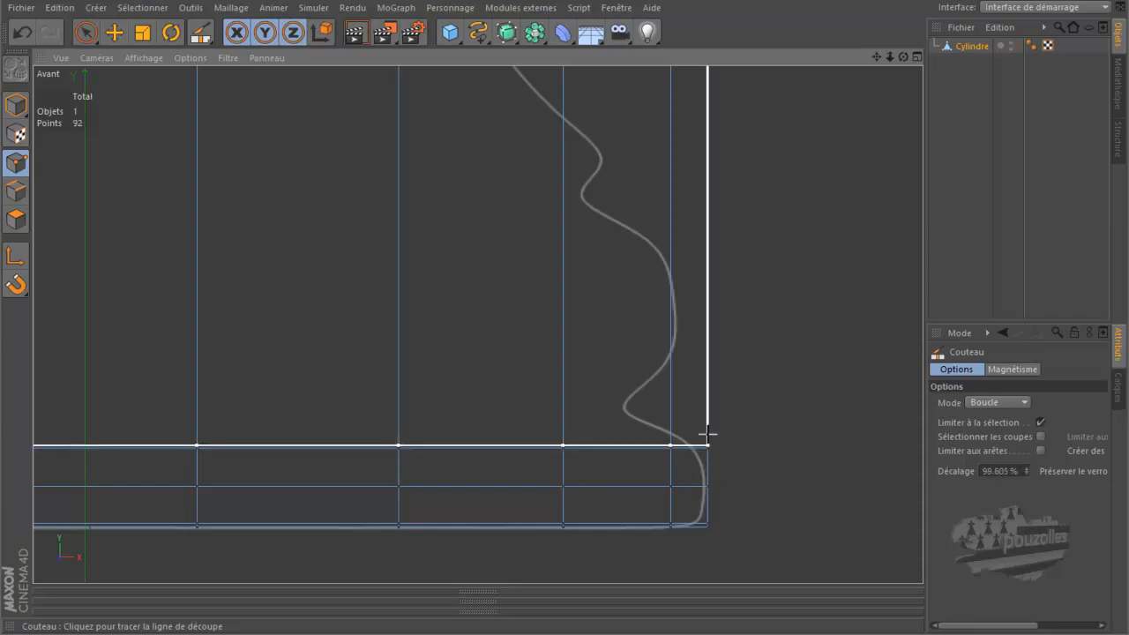
pyautogui.click(706, 409)
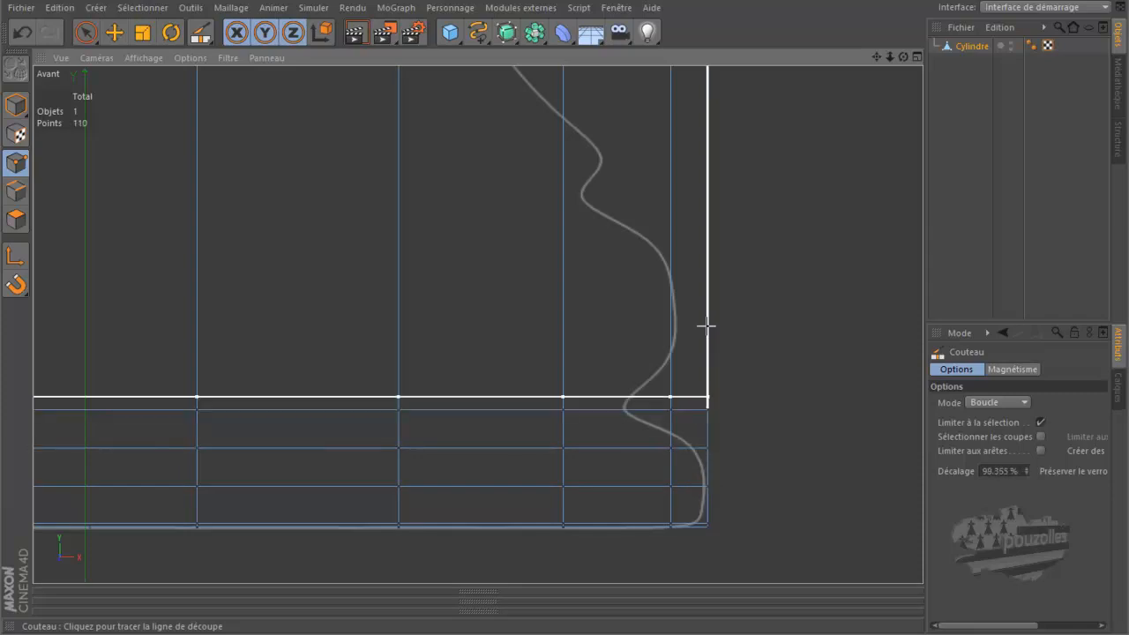
pyautogui.click(706, 344)
pyautogui.click(707, 265)
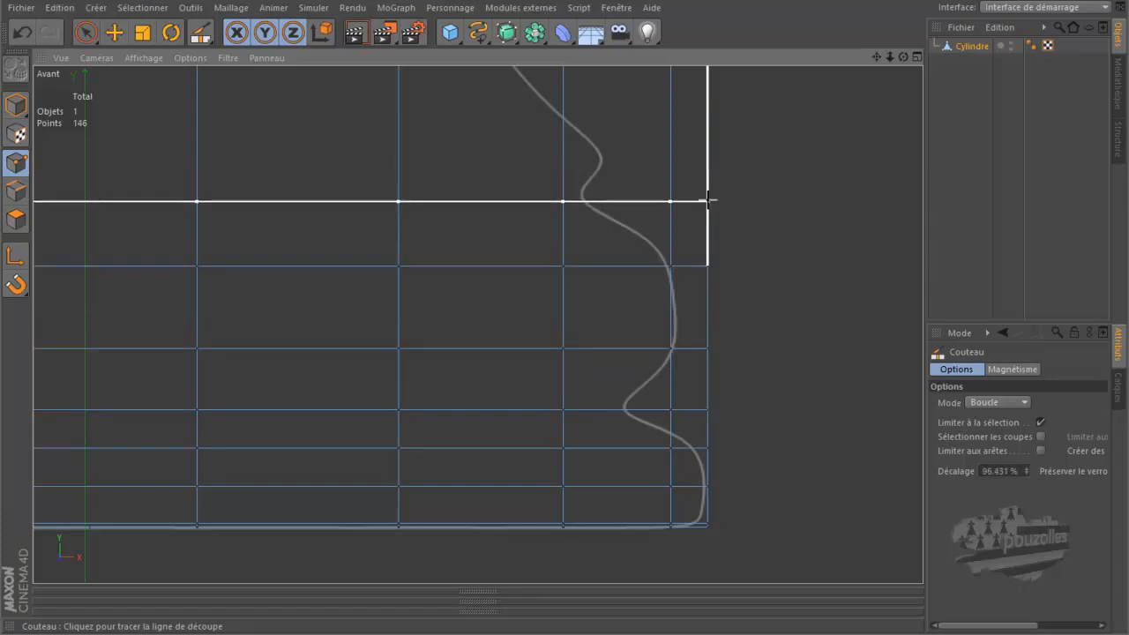
pyautogui.click(707, 198)
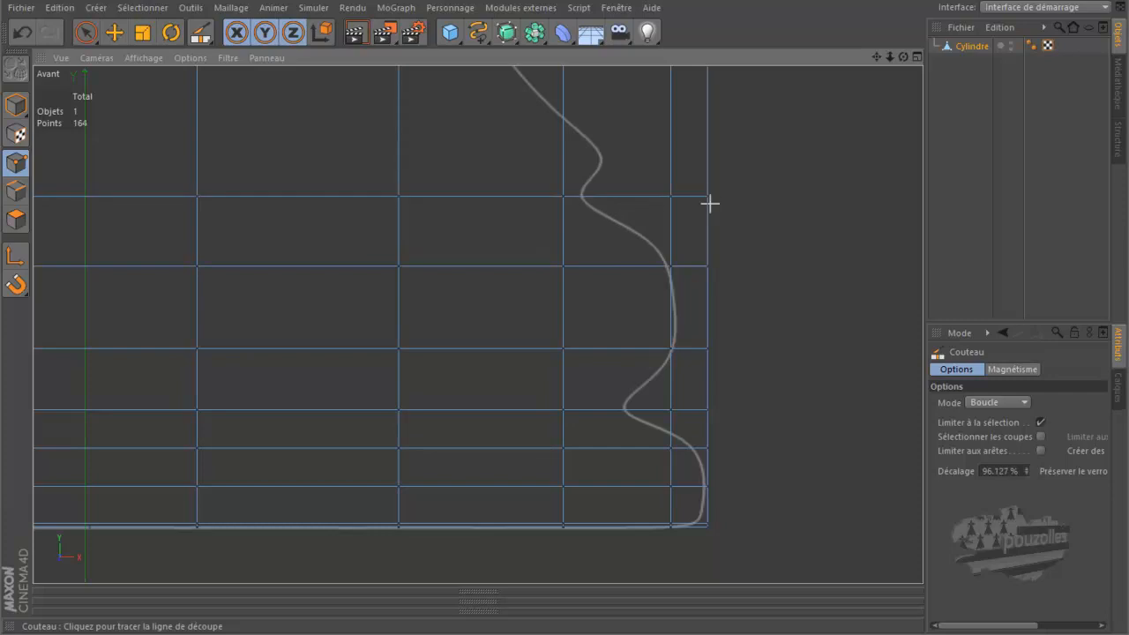
pyautogui.moveTo(873, 57); pyautogui.dragTo(565, 304)
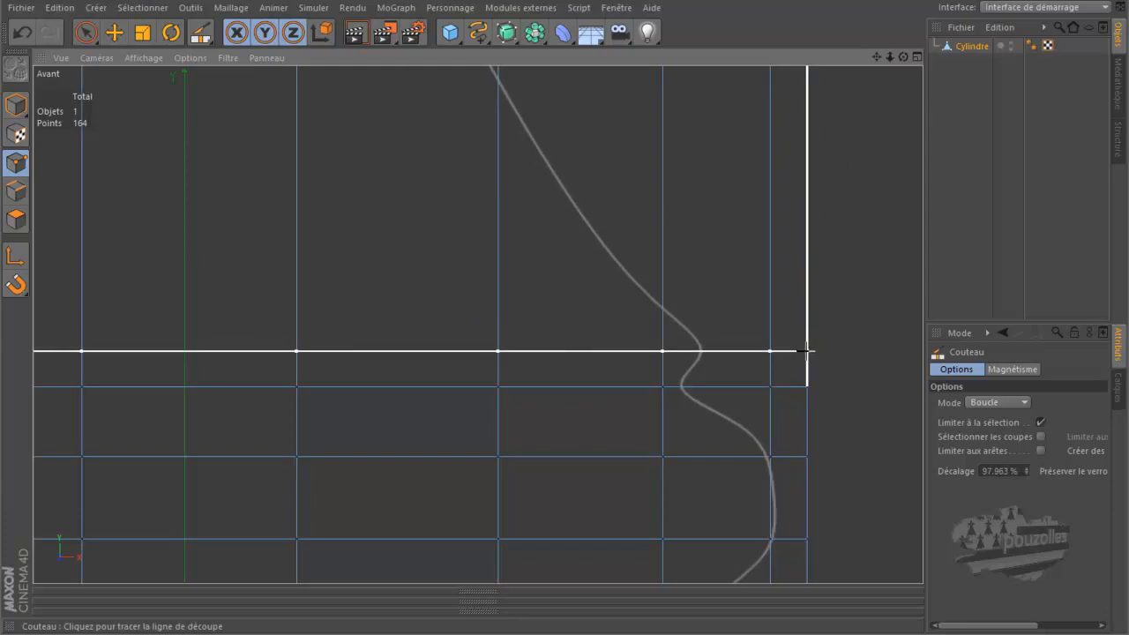
pyautogui.click(806, 350)
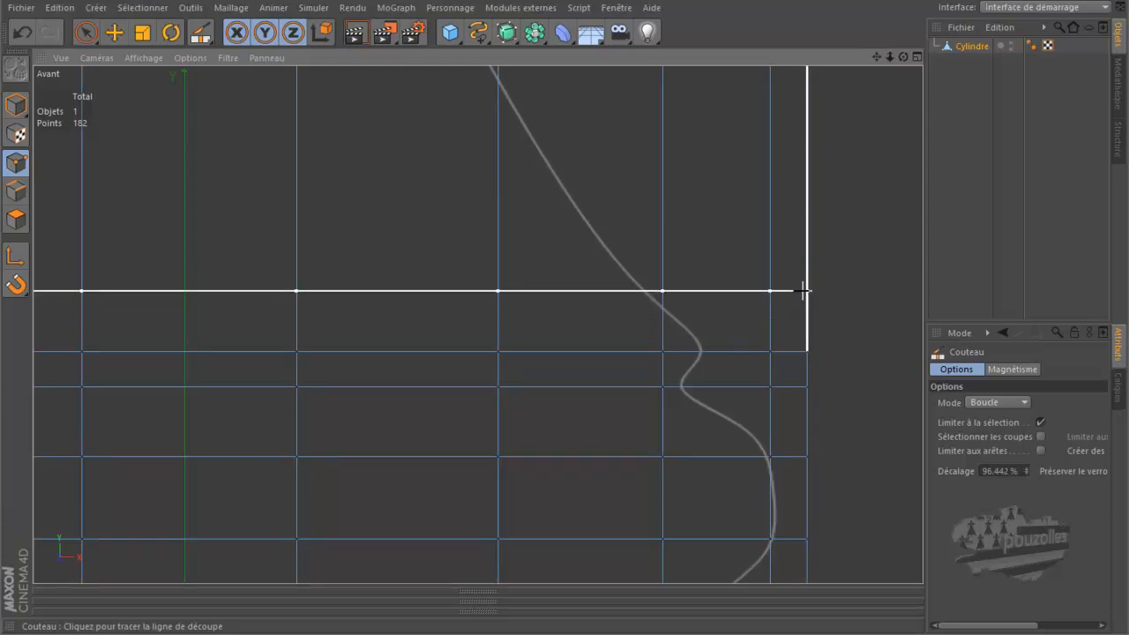
# Step: Cut four horizontal loops around the cylinder, one halfway up the flared body and three along the bulge and notch above it
pyautogui.scroll(-3, 801, 291)
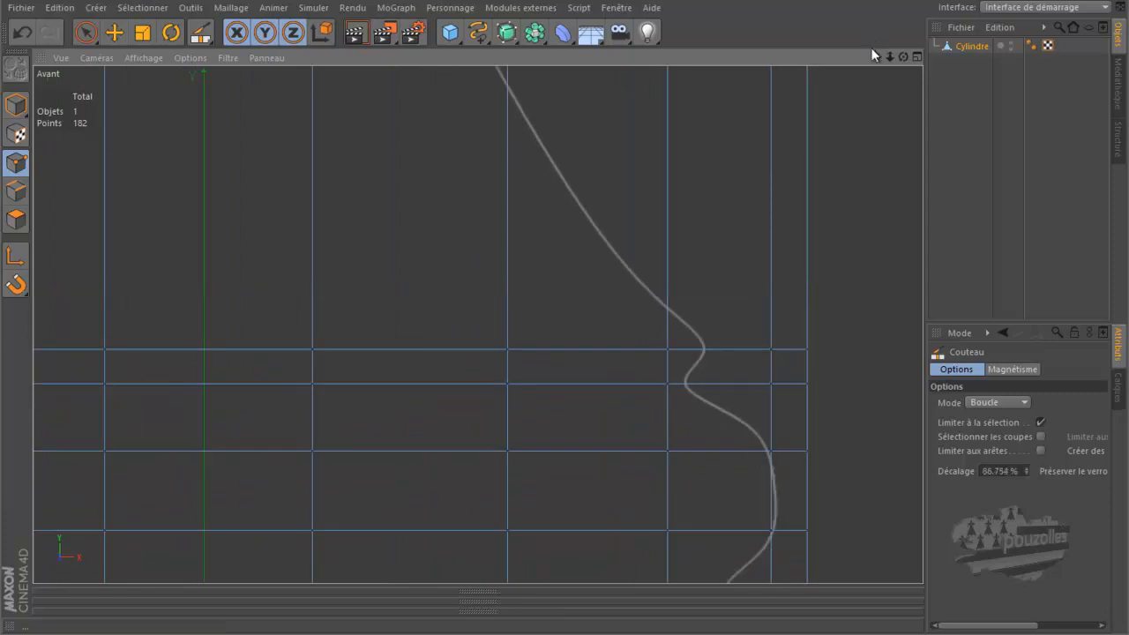
pyautogui.moveTo(565, 306); pyautogui.dragTo(569, 314)
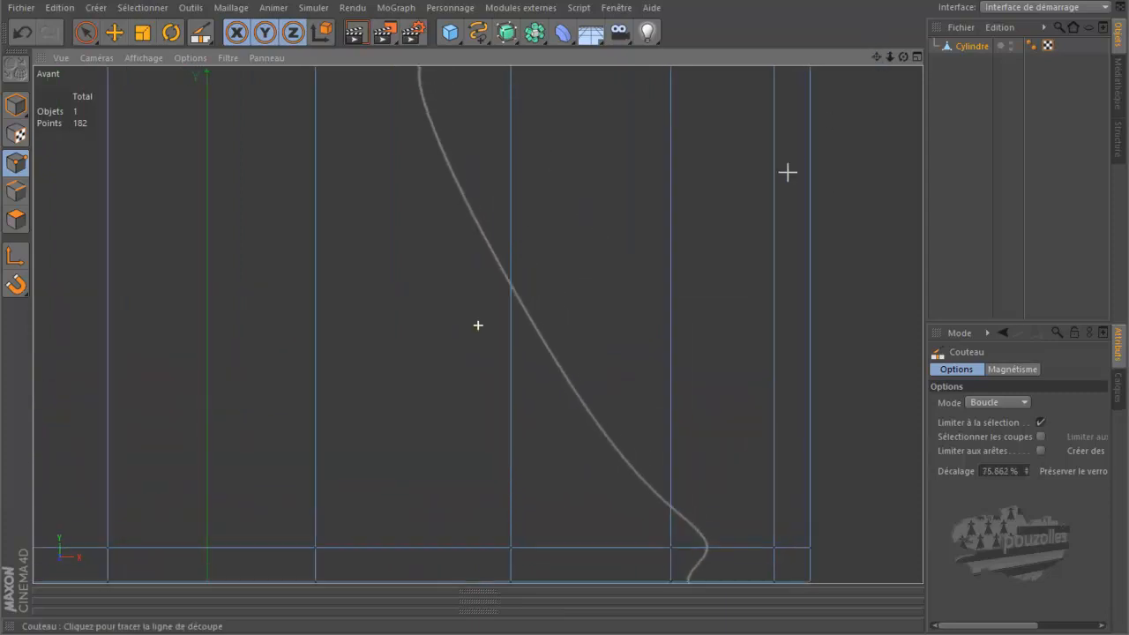
pyautogui.scroll(-3, 800, 227)
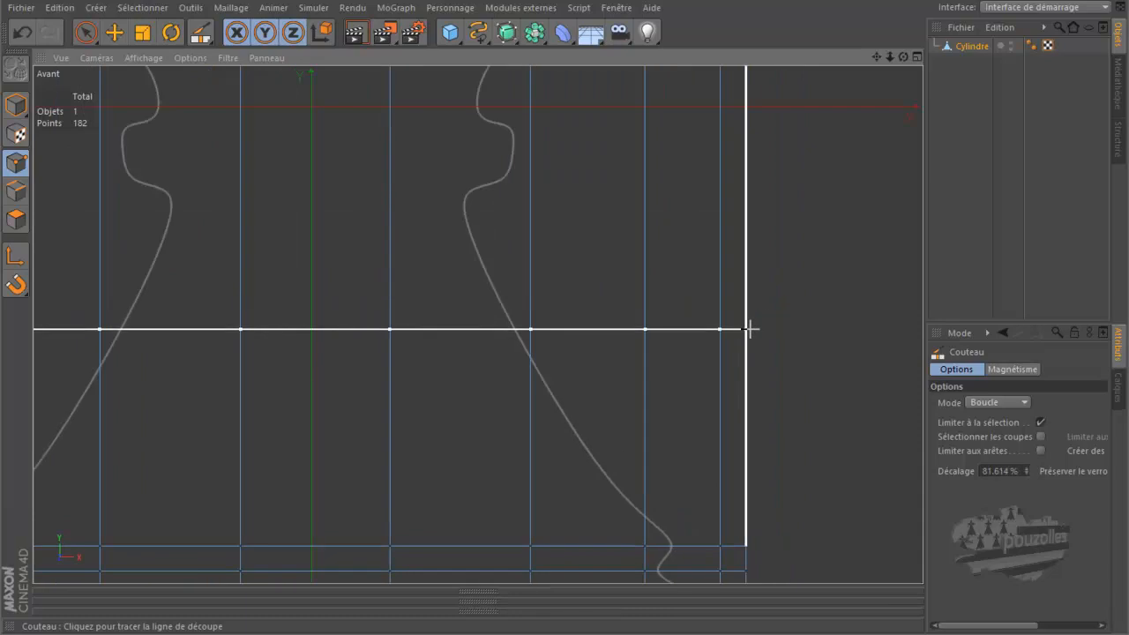
pyautogui.click(746, 332)
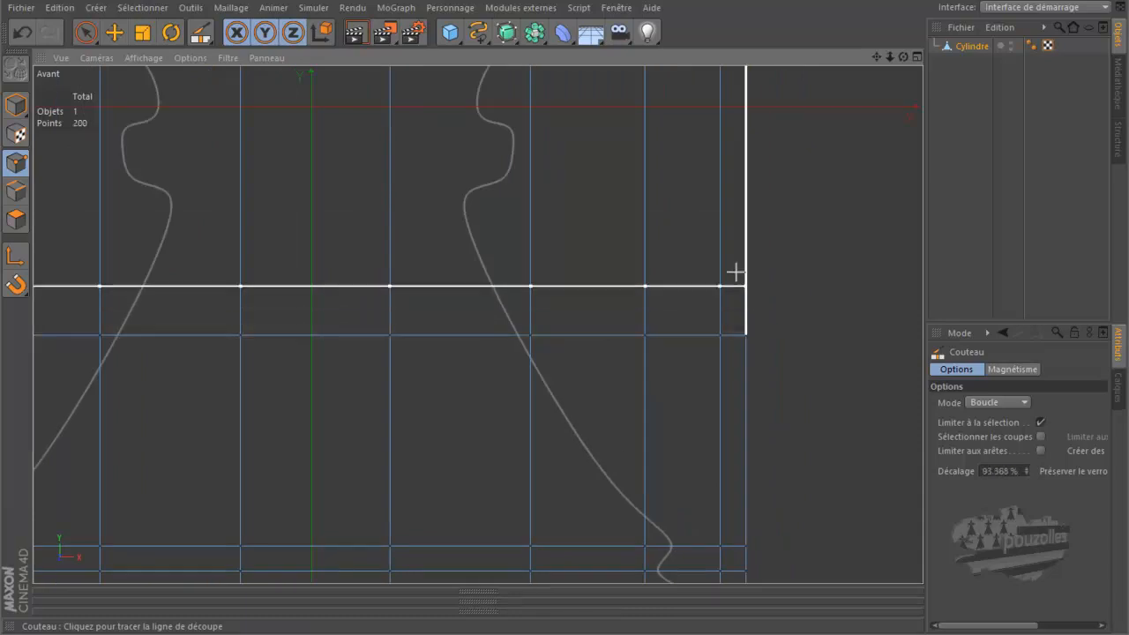
pyautogui.click(738, 202)
pyautogui.click(737, 175)
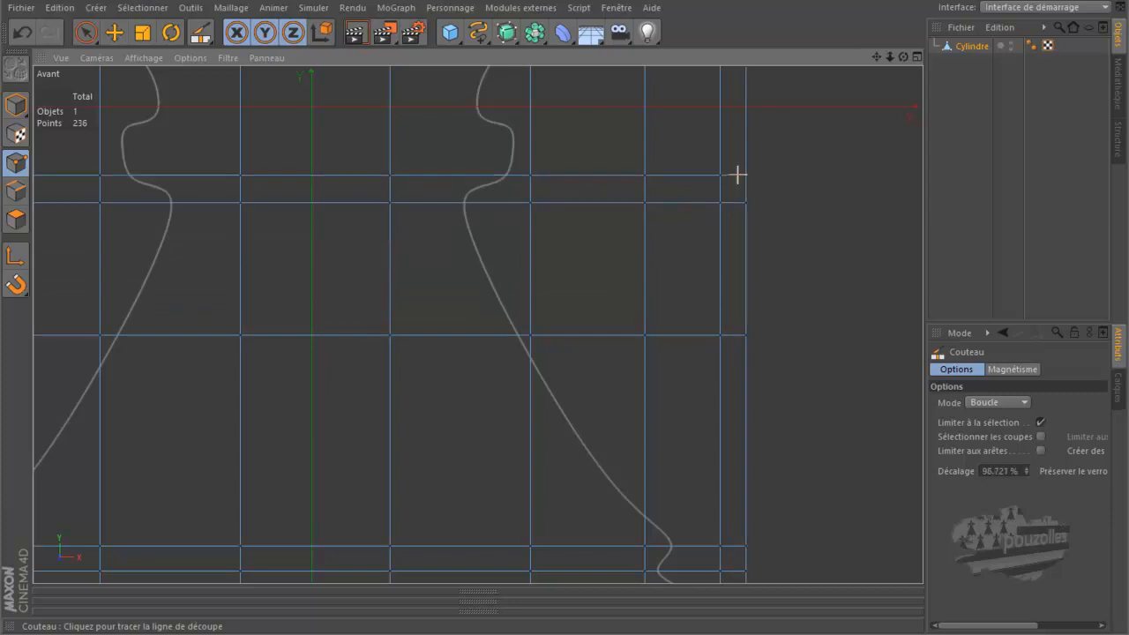
pyautogui.click(736, 128)
# Step: Cut three horizontal loops, from the notch at the cylinder's mid-height up to the widest point of the pawn's collar
pyautogui.moveTo(876, 55); pyautogui.dragTo(566, 307)
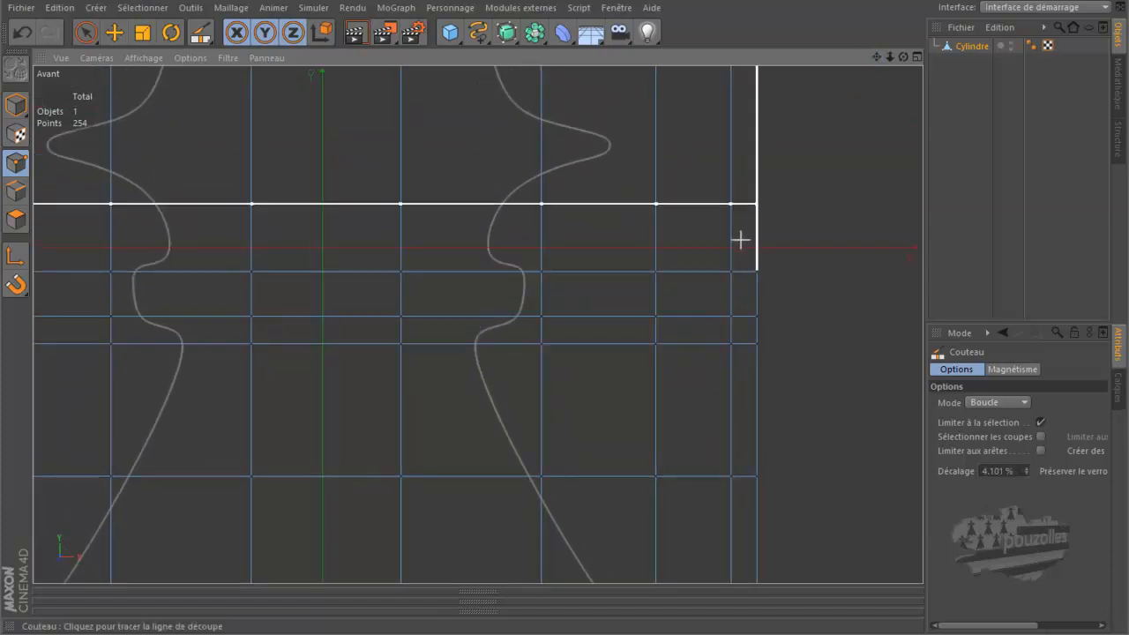
pyautogui.click(738, 251)
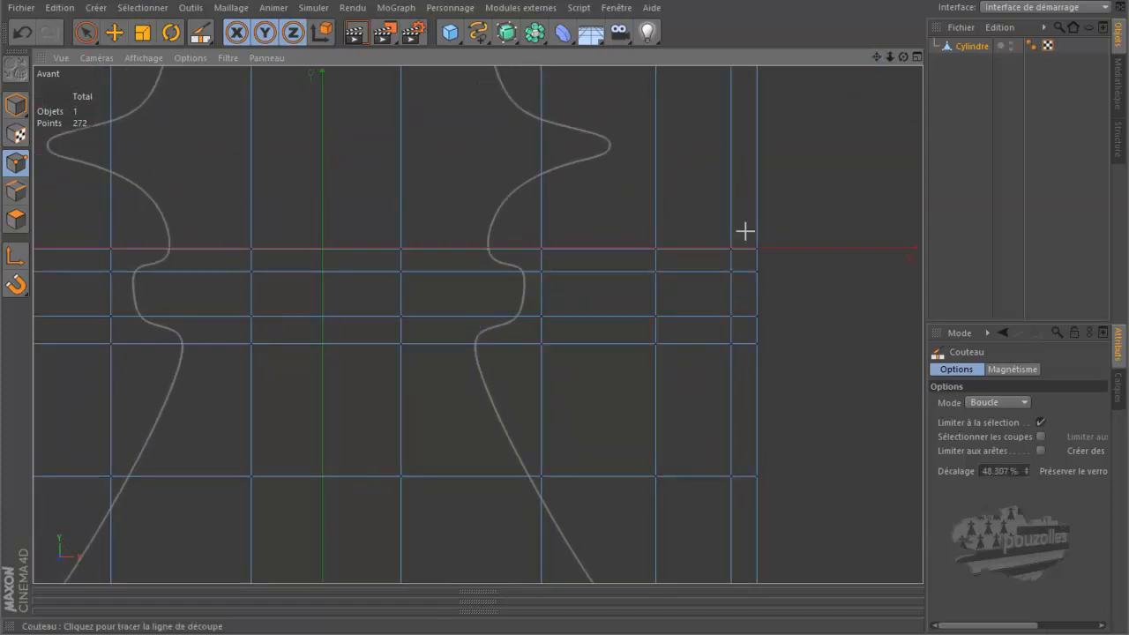
pyautogui.click(750, 182)
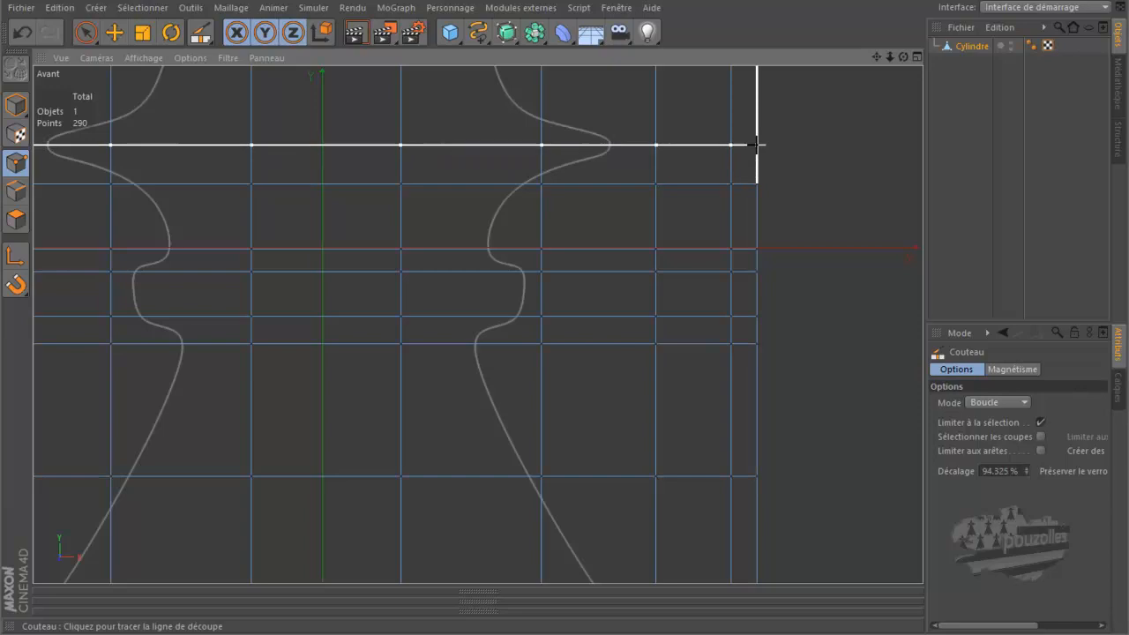
pyautogui.click(757, 147)
# Step: Cut five more horizontal loops from above the collar through the neck's bulge and notches up to the middle of the pawn's head
pyautogui.moveTo(875, 57)
pyautogui.mouseDown()
pyautogui.moveTo(559, 322)
pyautogui.moveTo(860, 54)
pyautogui.mouseUp()
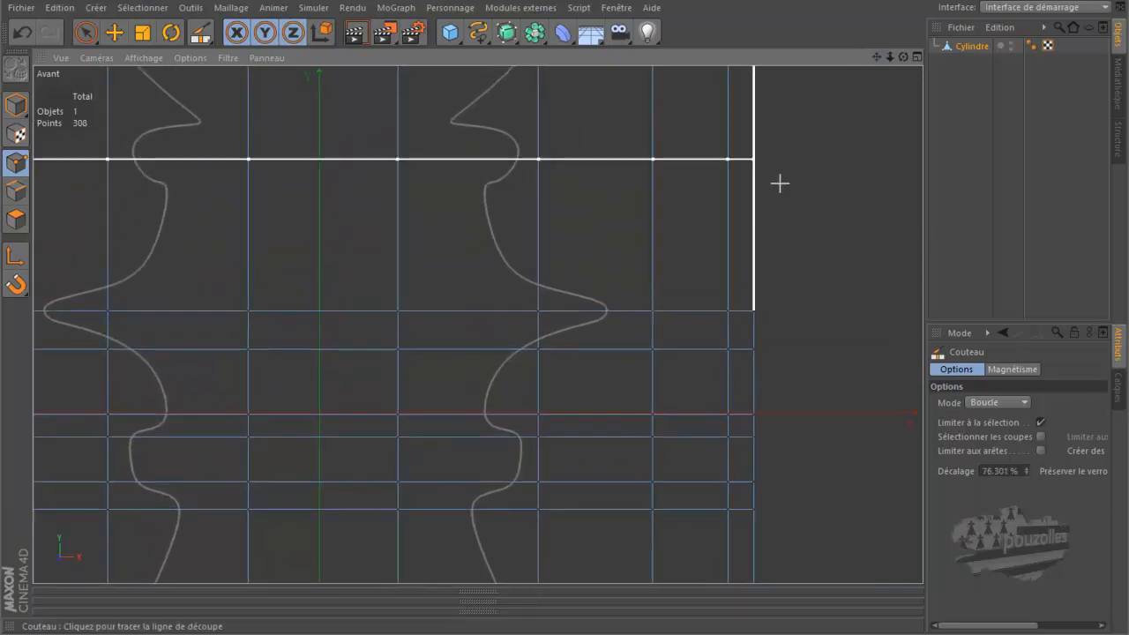
pyautogui.click(756, 234)
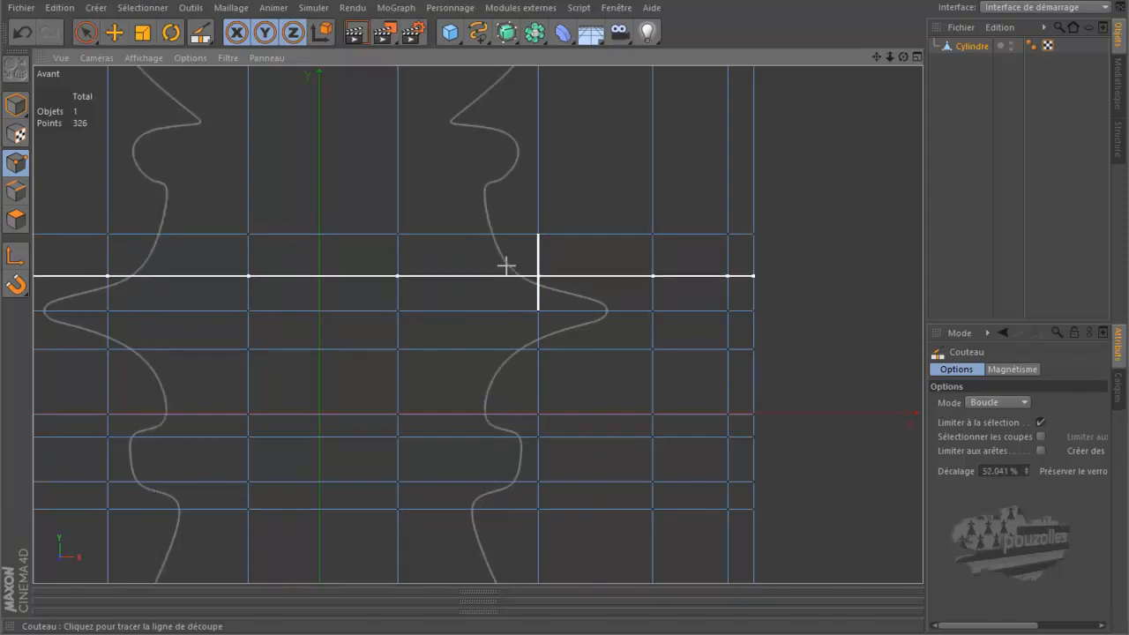
pyautogui.click(513, 186)
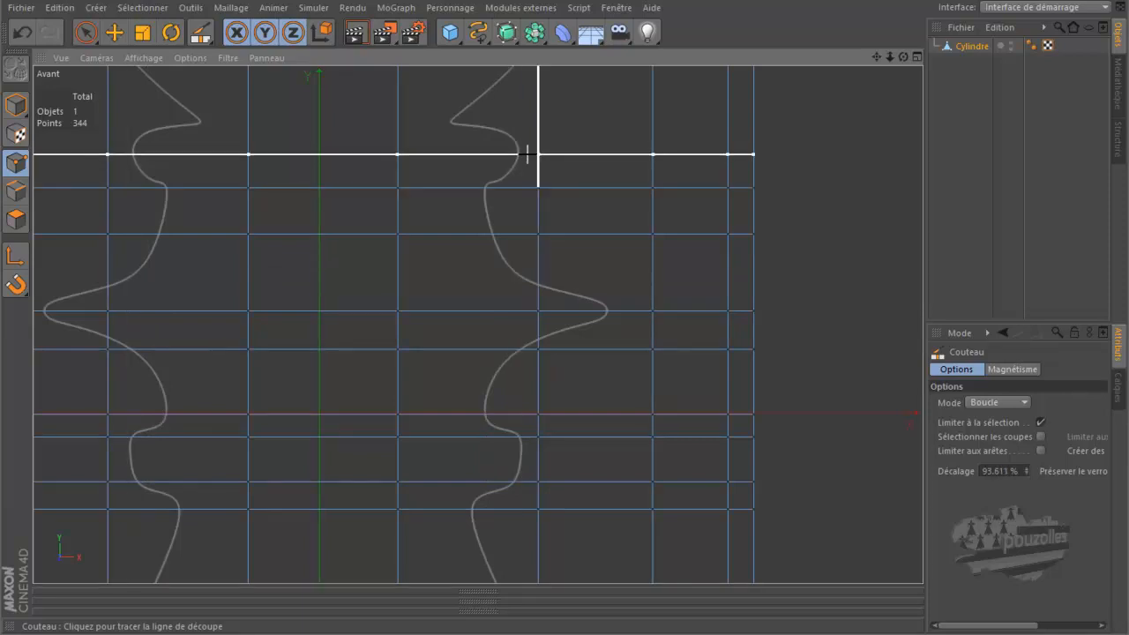
pyautogui.click(525, 152)
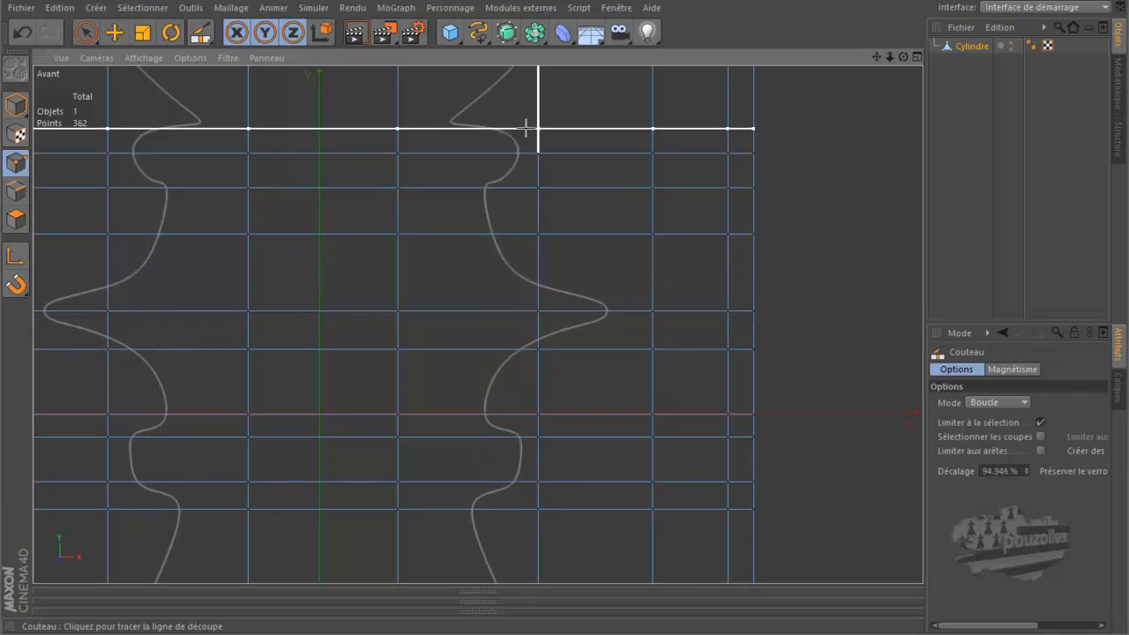
pyautogui.click(525, 120)
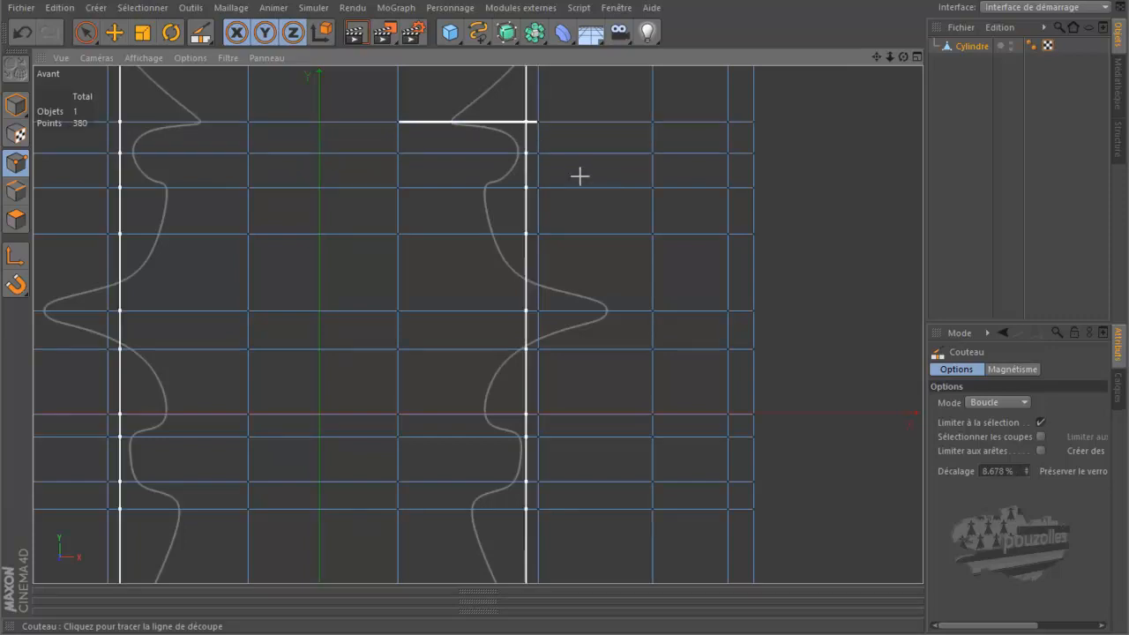
pyautogui.scroll(-6, 564, 244)
pyautogui.scroll(-4, 544, 262)
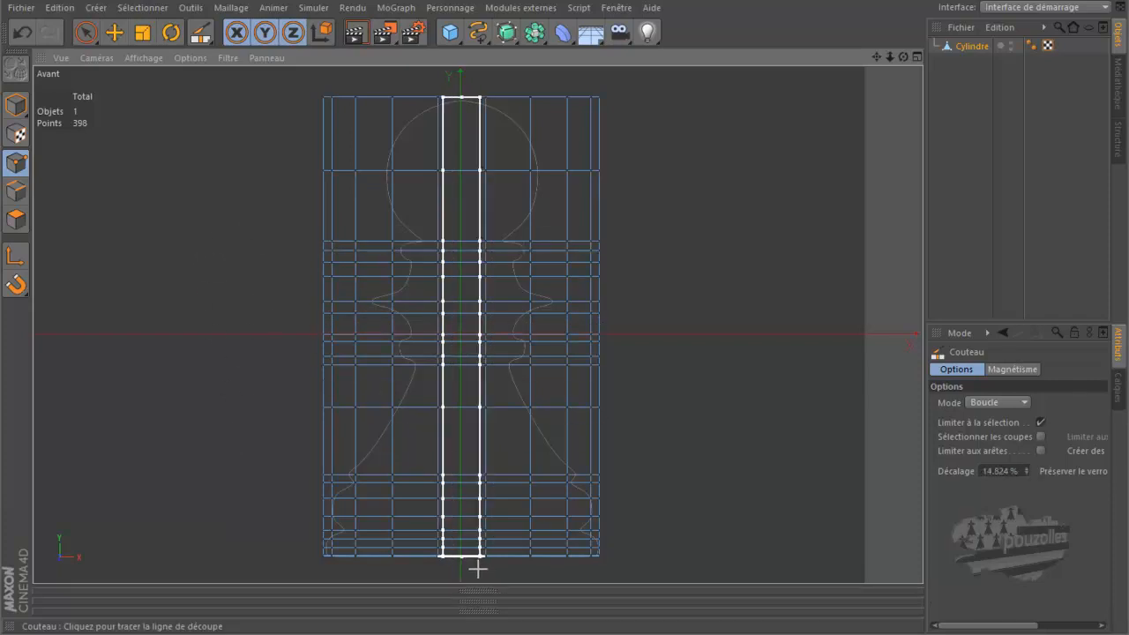
# Step: Select the point loop along the cylinder's bottom edge with Sélection par boucle
pyautogui.scroll(2, 477, 569)
pyautogui.scroll(4, 477, 569)
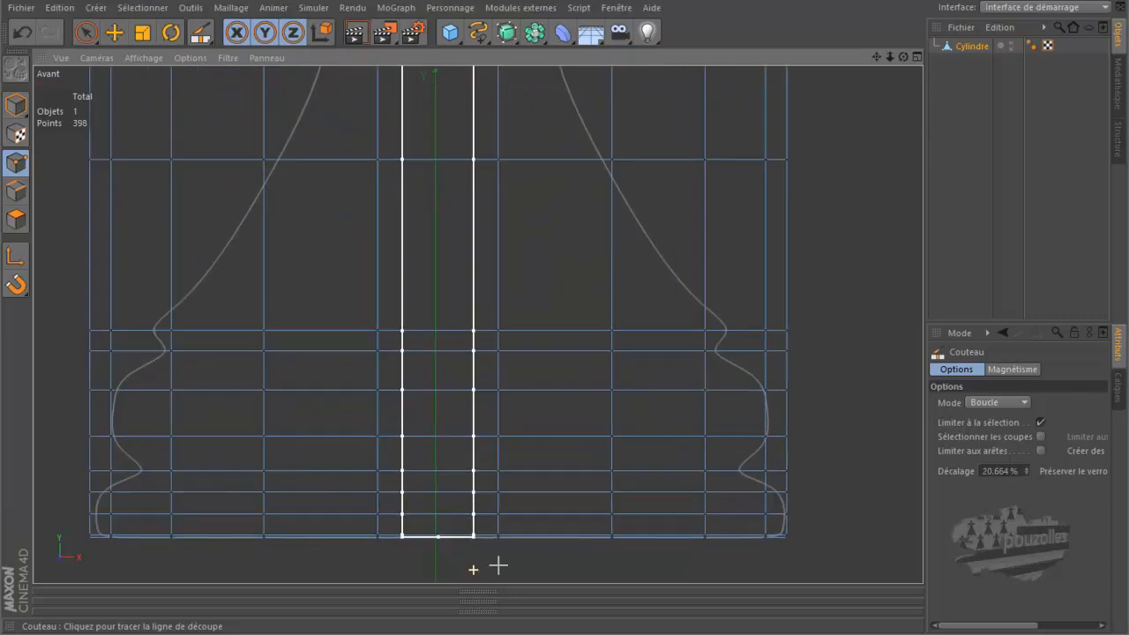
pyautogui.scroll(3, 859, 547)
pyautogui.scroll(4, 782, 532)
pyautogui.scroll(-2, 781, 533)
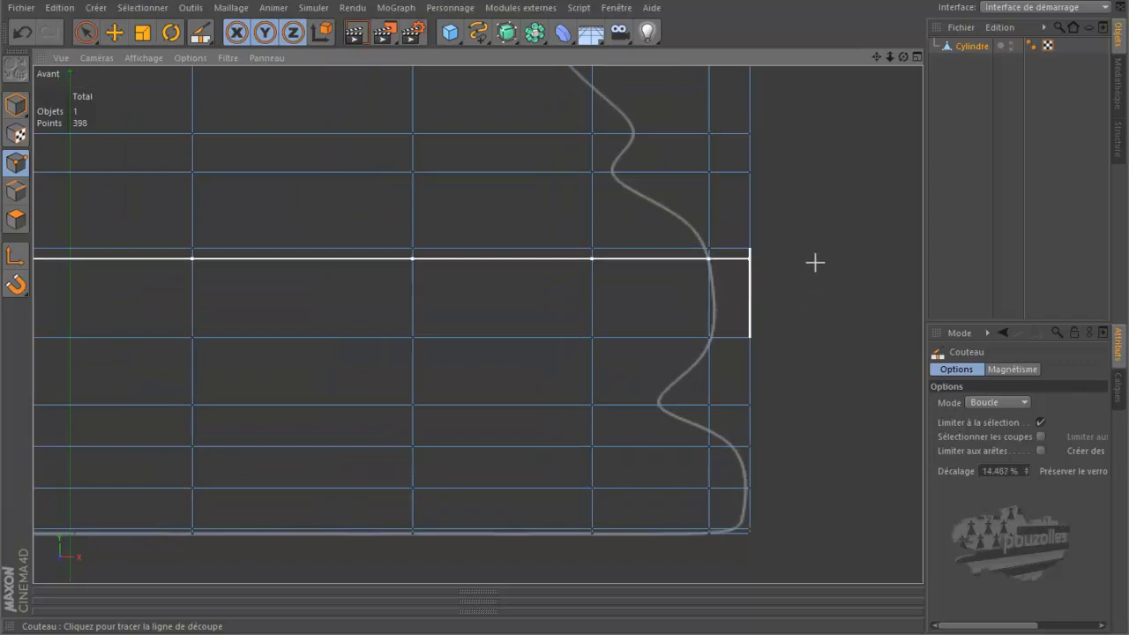
pyautogui.press('m')
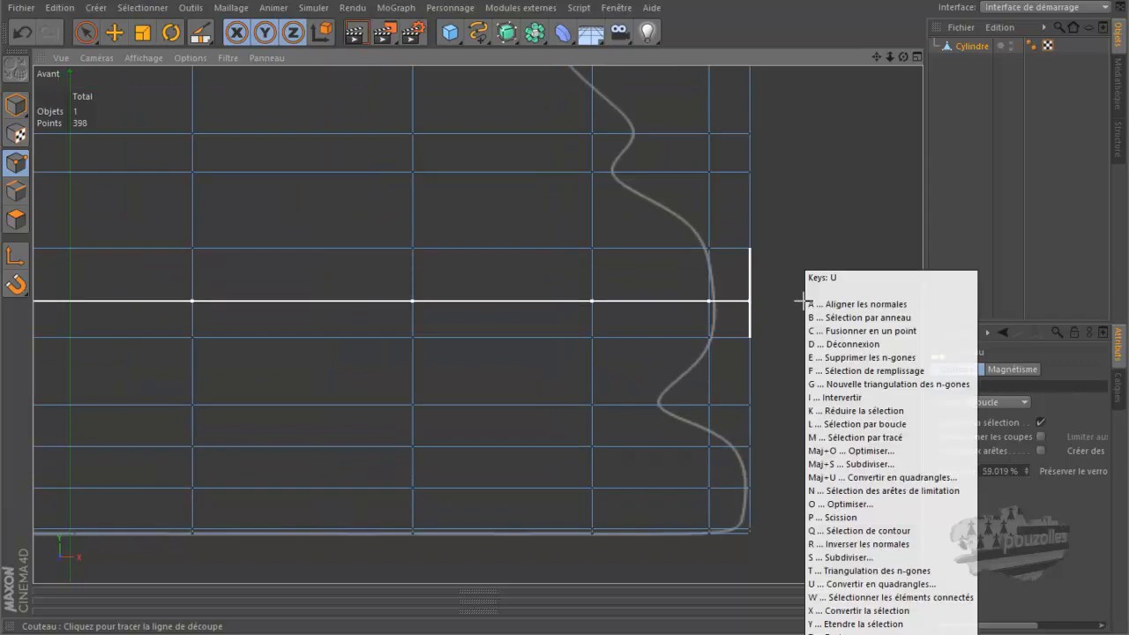
pyautogui.press('l')
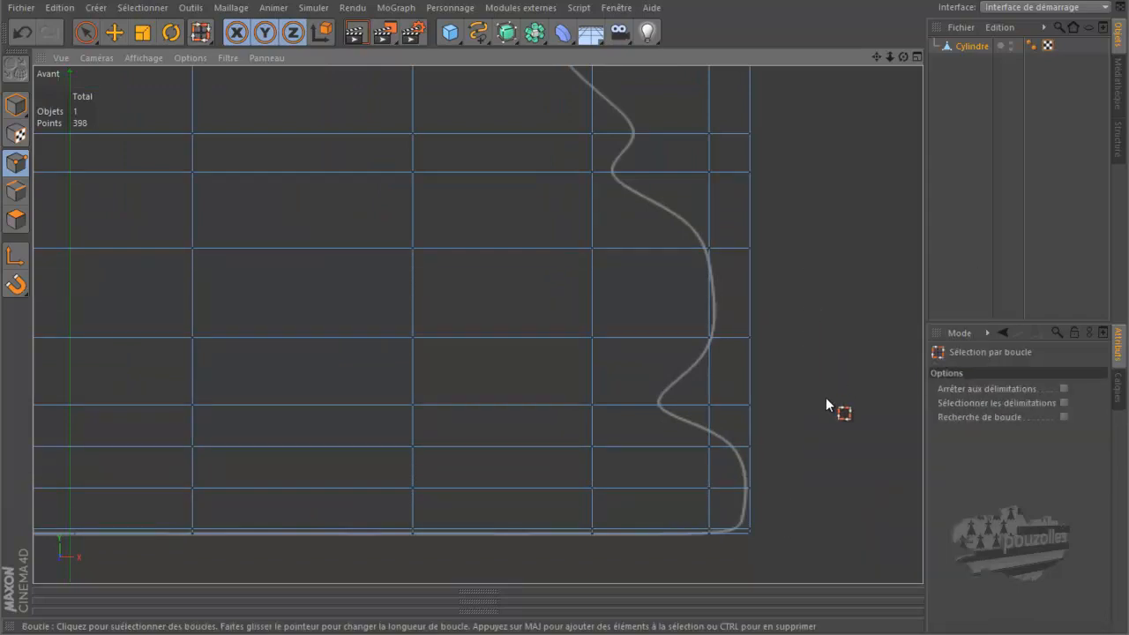
pyautogui.click(667, 532)
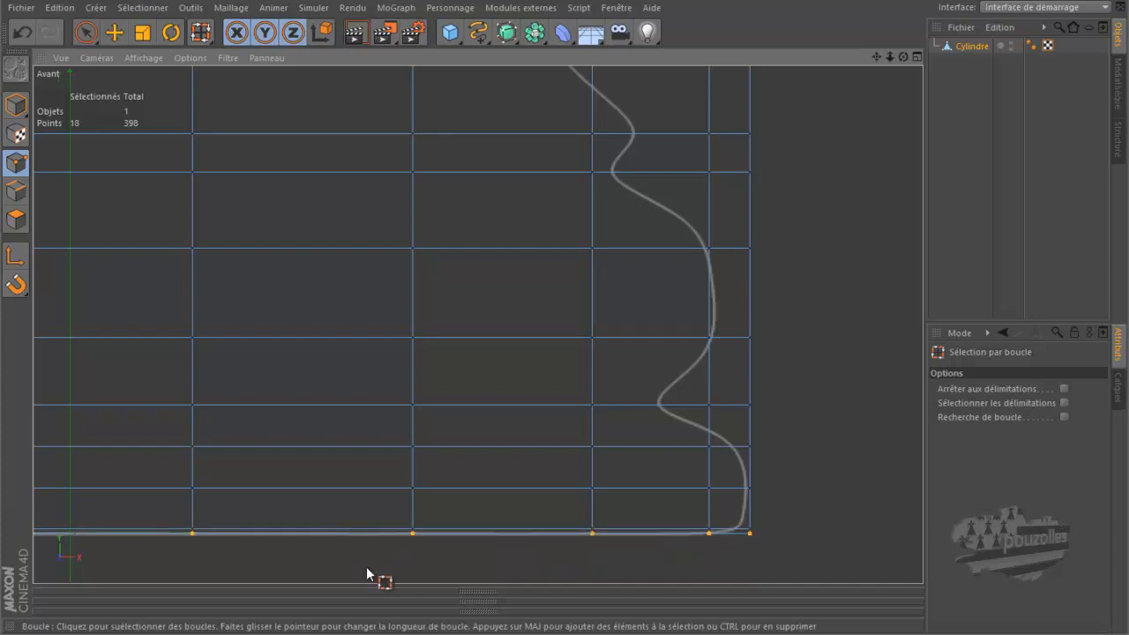
# Step: Inspect the selected bottom loop on the whole cylinder in the Perspective view and return to the Avant view
pyautogui.middleClick(236, 374)
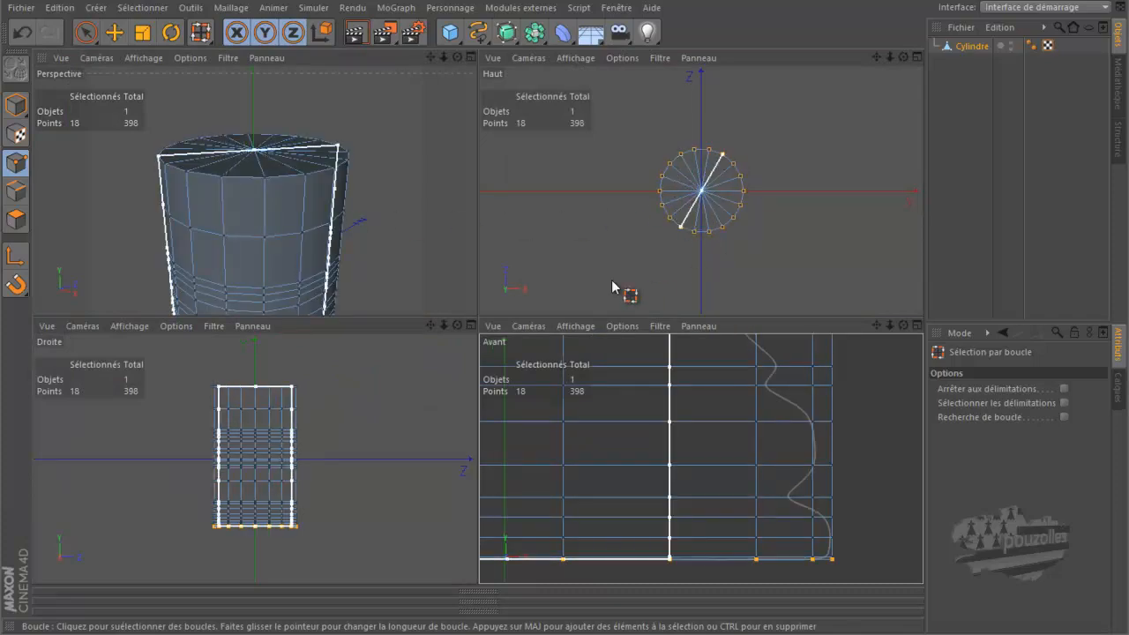
pyautogui.middleClick(392, 179)
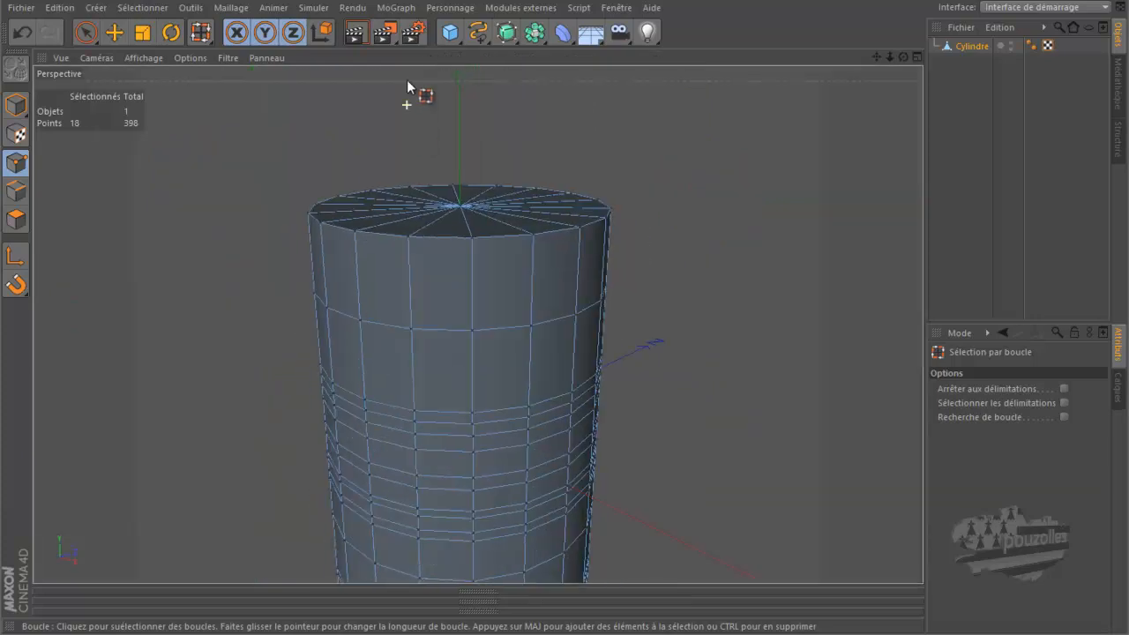
pyautogui.scroll(-3, 408, 84)
pyautogui.moveTo(905, 56); pyautogui.dragTo(565, 315)
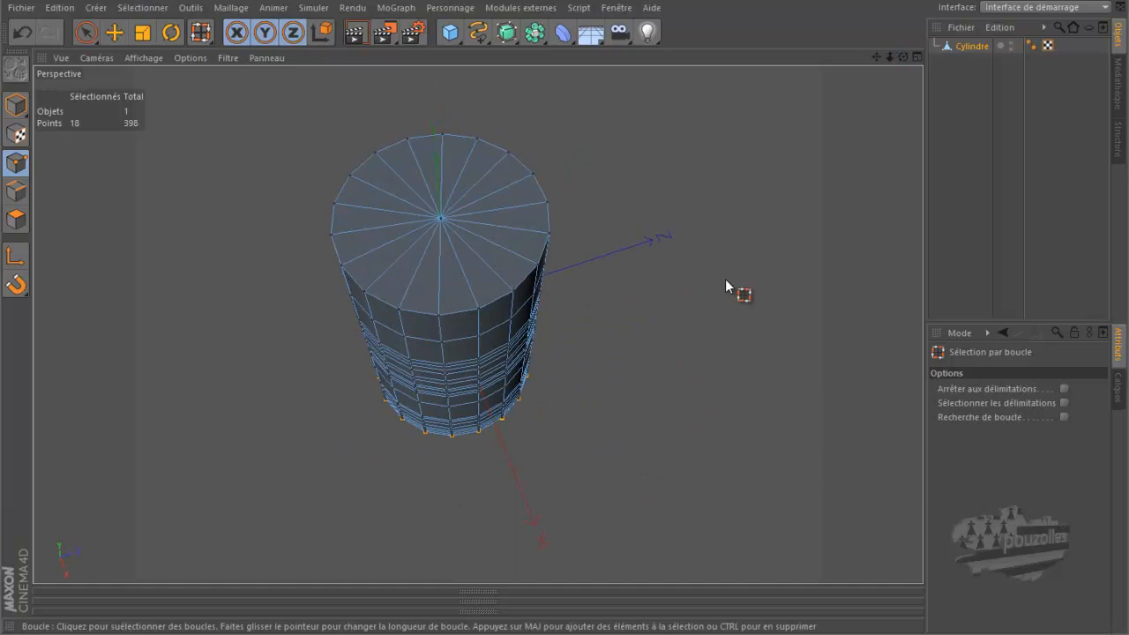
pyautogui.middleClick(644, 359)
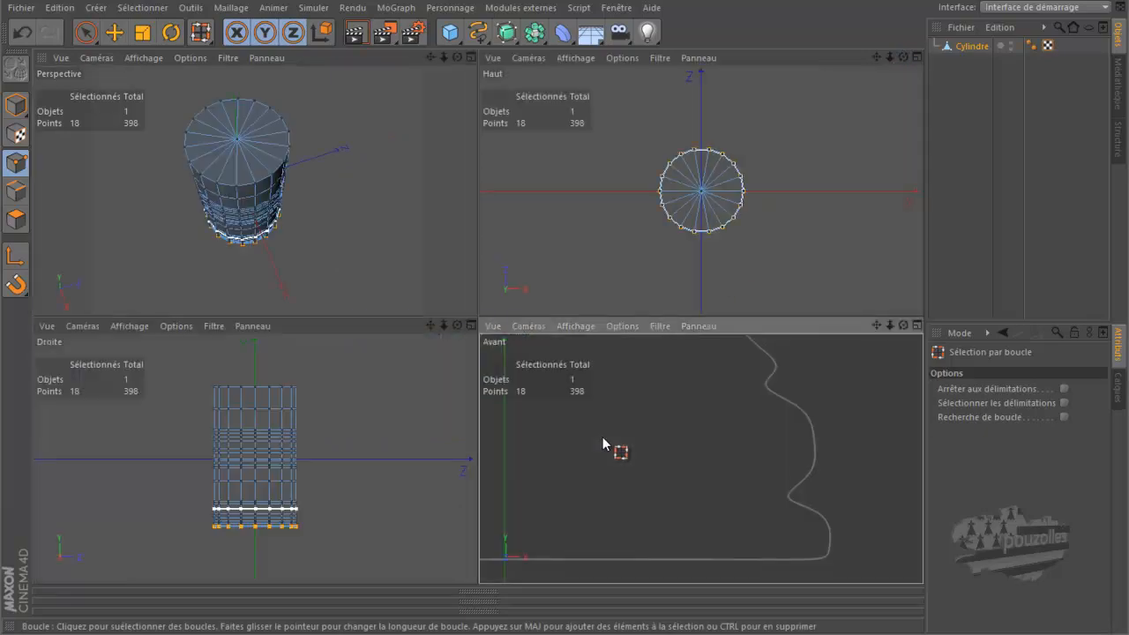
pyautogui.middleClick(602, 436)
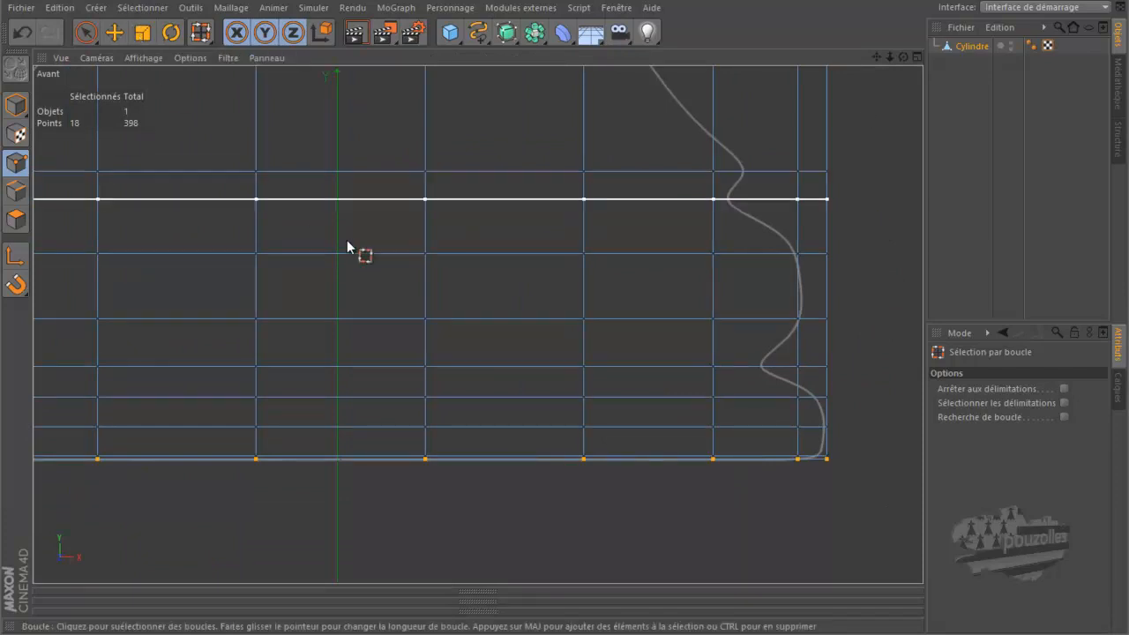
# Step: Lock the Y axis and scale the bottom point loop inward to meet the pawn outline's rounded lower corner
pyautogui.press('t')
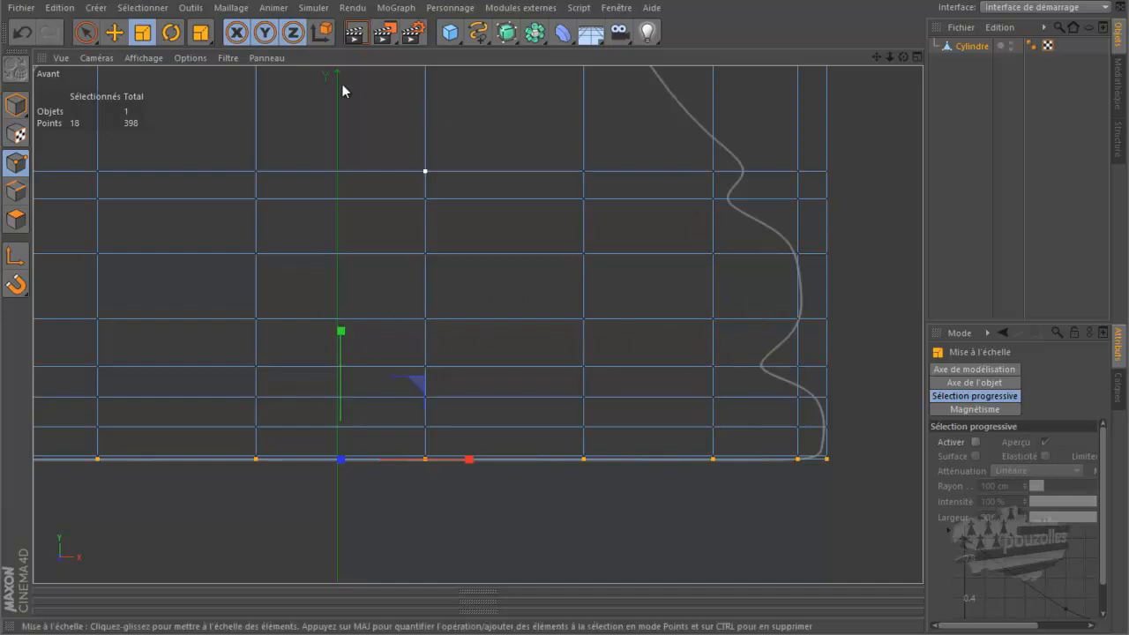
pyautogui.click(264, 34)
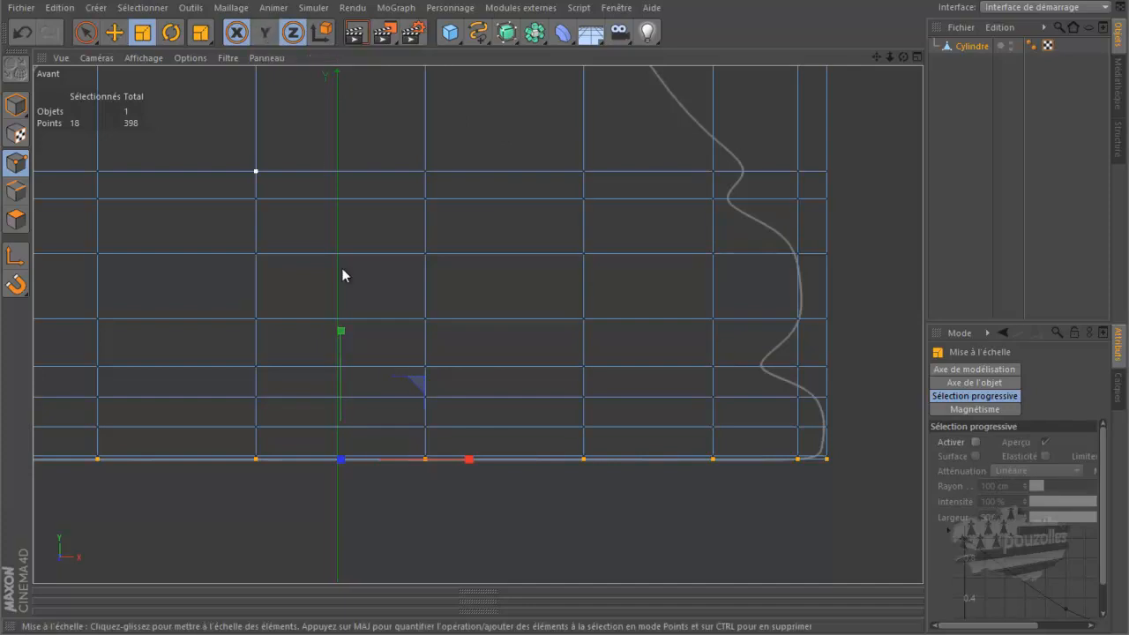
pyautogui.moveTo(341, 331); pyautogui.dragTo(333, 239)
pyautogui.moveTo(873, 202); pyautogui.dragTo(855, 208)
pyautogui.scroll(5, 834, 455)
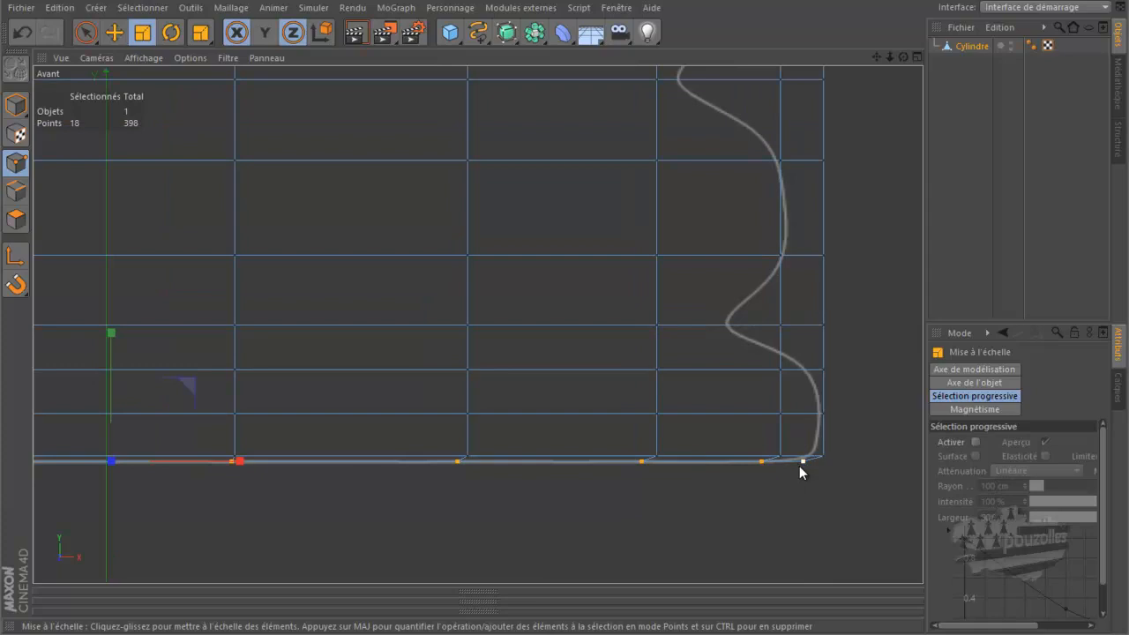
# Step: Select the second point loop from the base and scale it inward onto the outline's rounded corner
pyautogui.press('u')
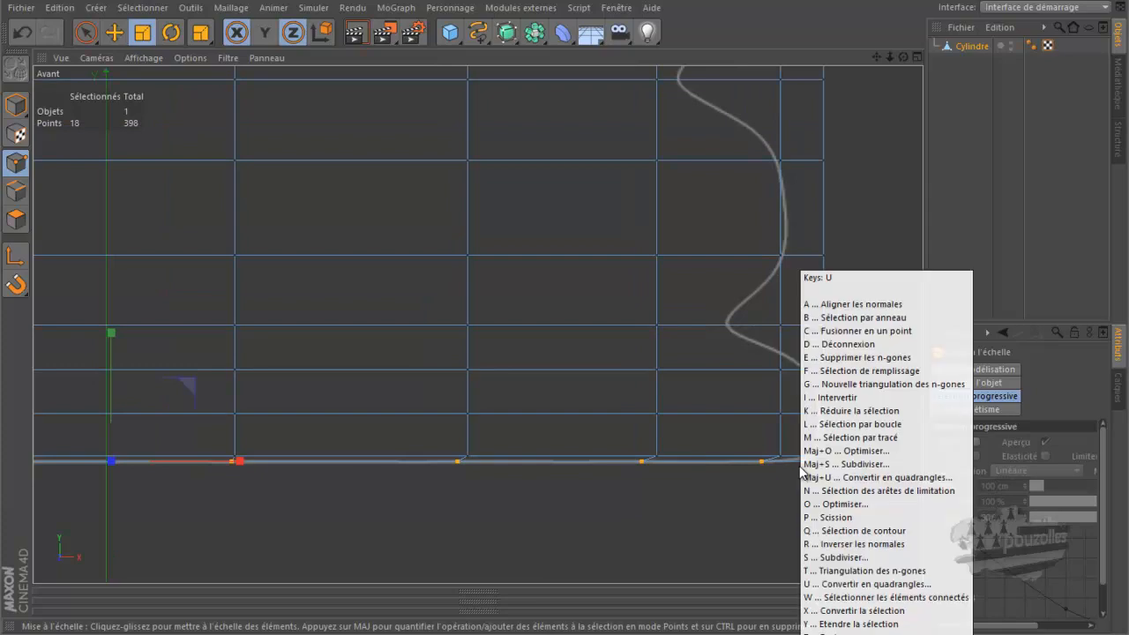
pyautogui.press('l')
pyautogui.click(756, 459)
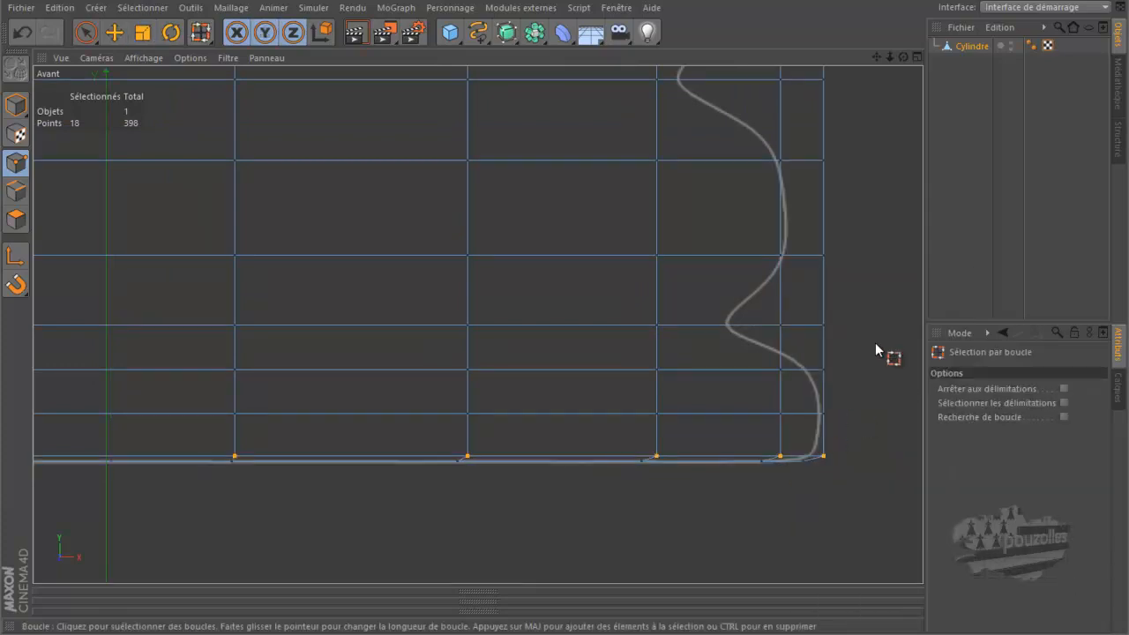
pyautogui.press('t')
pyautogui.press('y')
pyautogui.moveTo(872, 337); pyautogui.dragTo(862, 340)
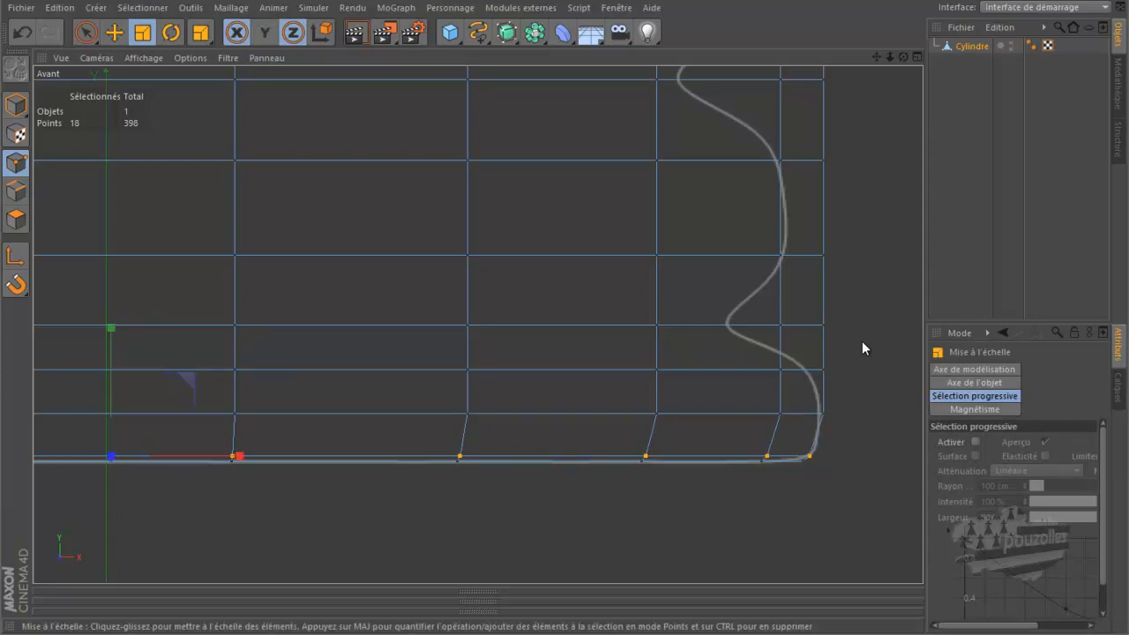
# Step: Select the third point loop from the base and scale it slightly inward onto the pawn outline
pyautogui.press('u')
pyautogui.press('l')
pyautogui.click(794, 409)
pyautogui.press('t')
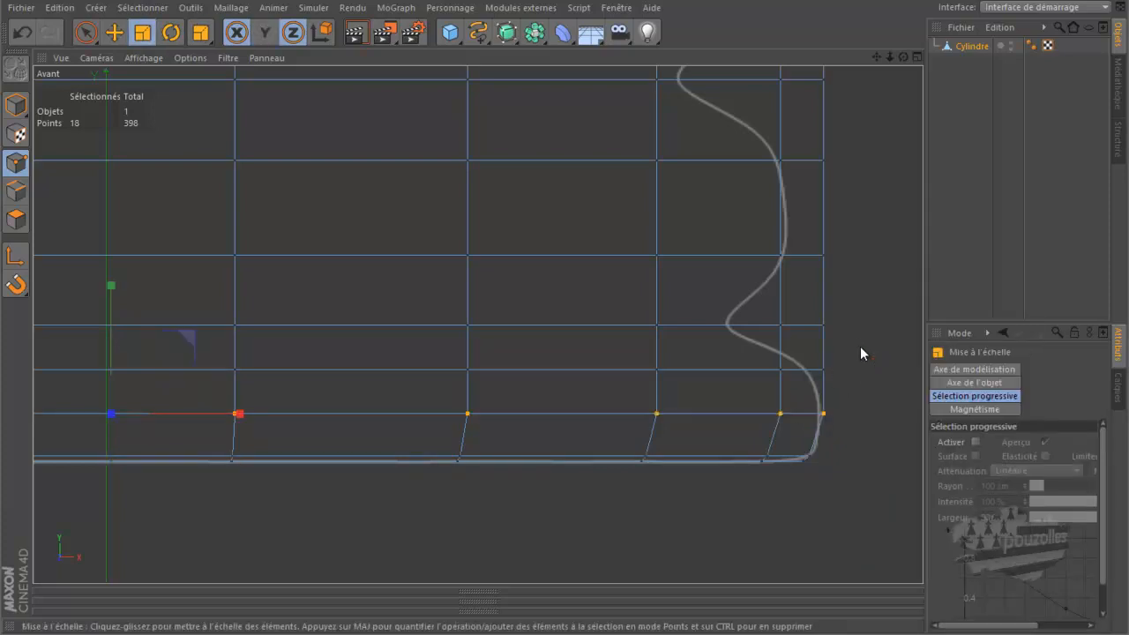
pyautogui.moveTo(858, 348); pyautogui.dragTo(862, 353)
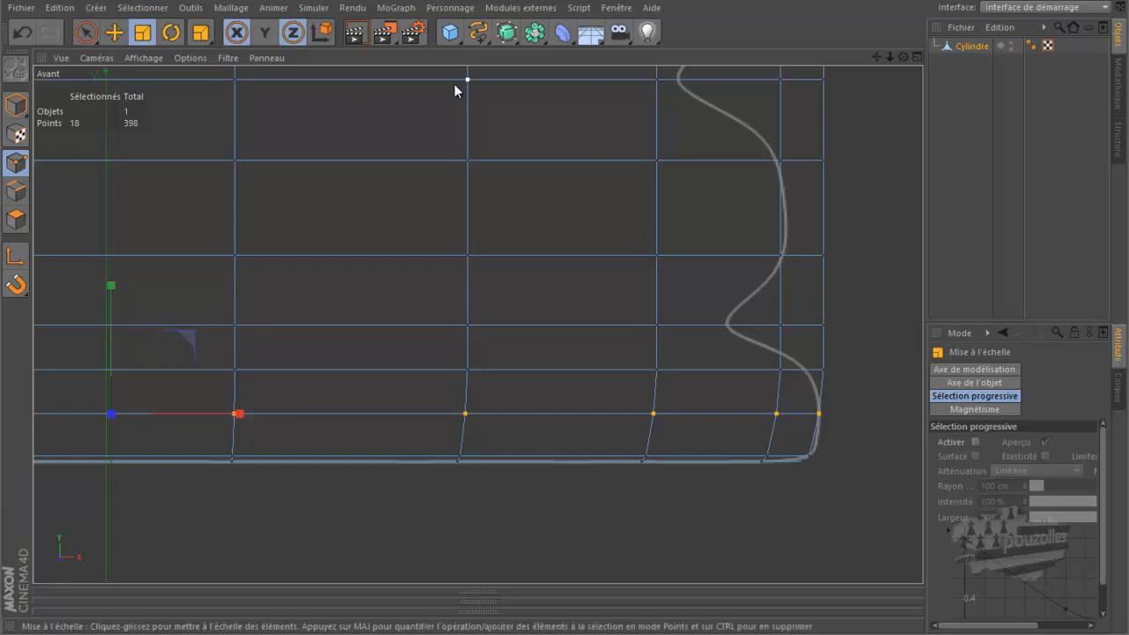
# Step: Select the point loop at the outline's upper notch on the base and lock the Y axis for scaling
pyautogui.press('m')
pyautogui.press('l')
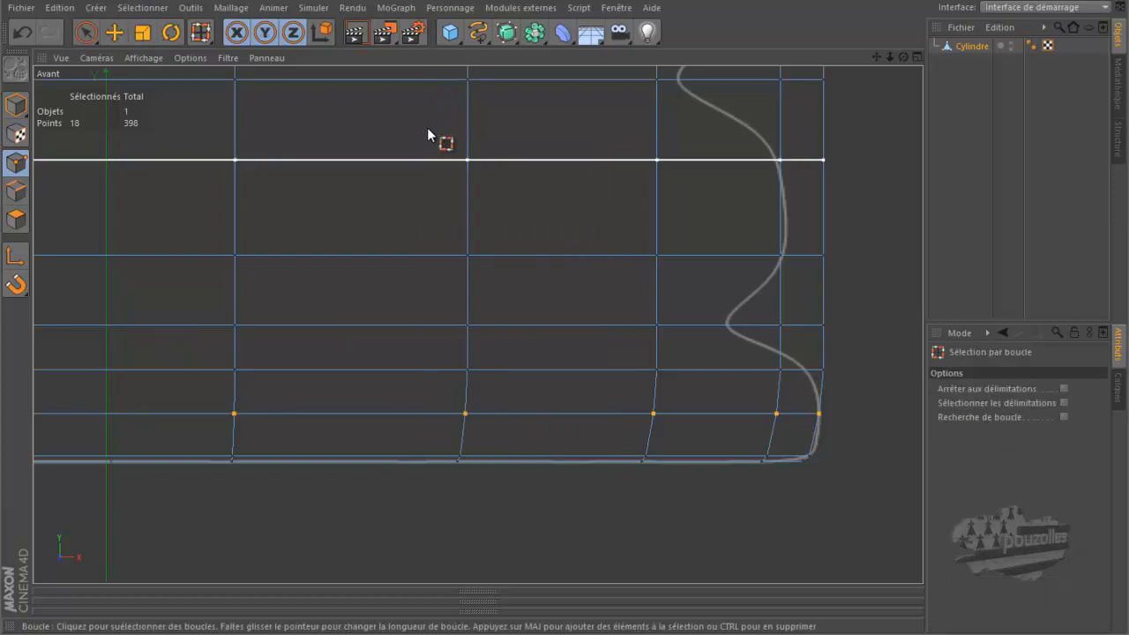
pyautogui.click(414, 87)
pyautogui.scroll(-3, 515, 289)
pyautogui.keyDown('alt'); pyautogui.moveTo(515, 289); pyautogui.dragTo(551, 371, button='middle'); pyautogui.keyUp('alt')
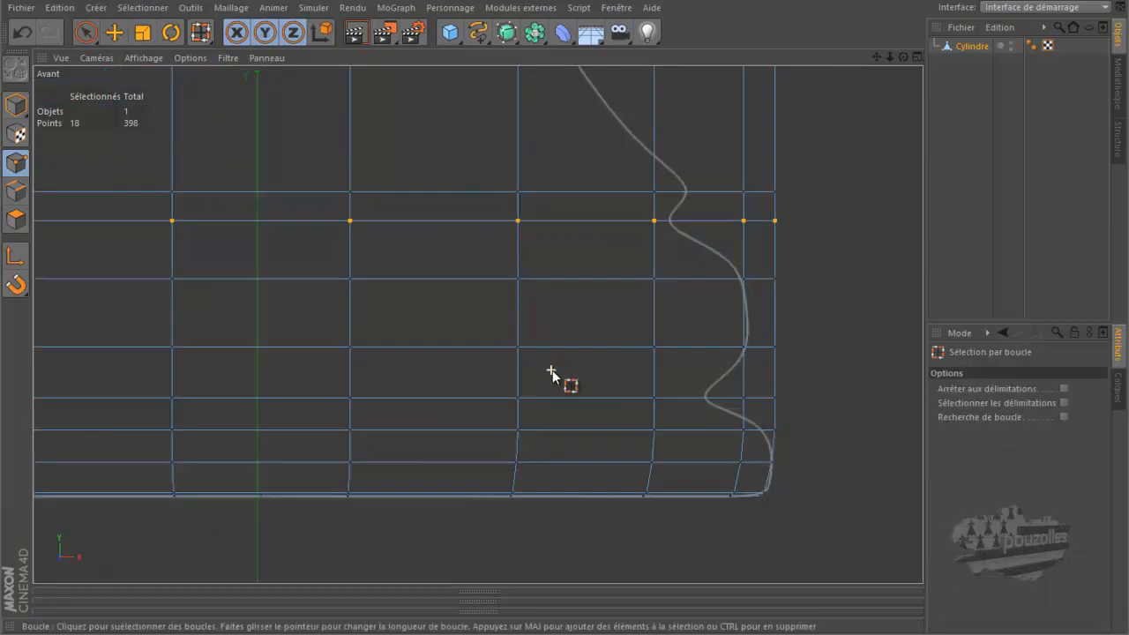
pyautogui.press('t')
pyautogui.press('y')
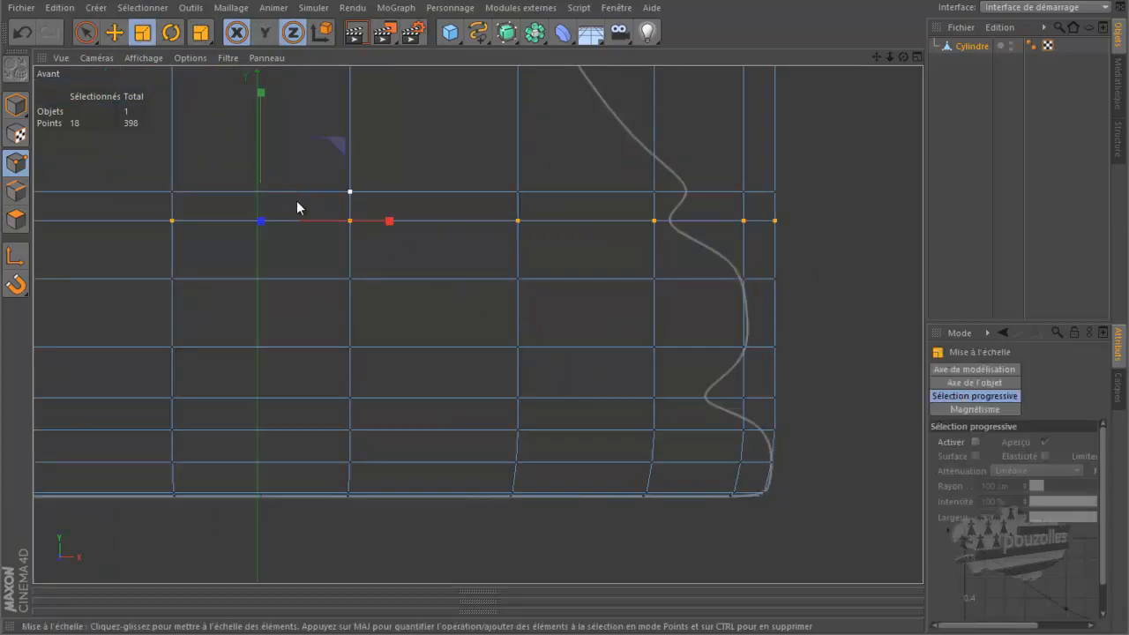
# Step: Scale the selected loop inward along X only, inspect its shape in the Haut view, and undo the scaling
pyautogui.moveTo(390, 221); pyautogui.dragTo(325, 230)
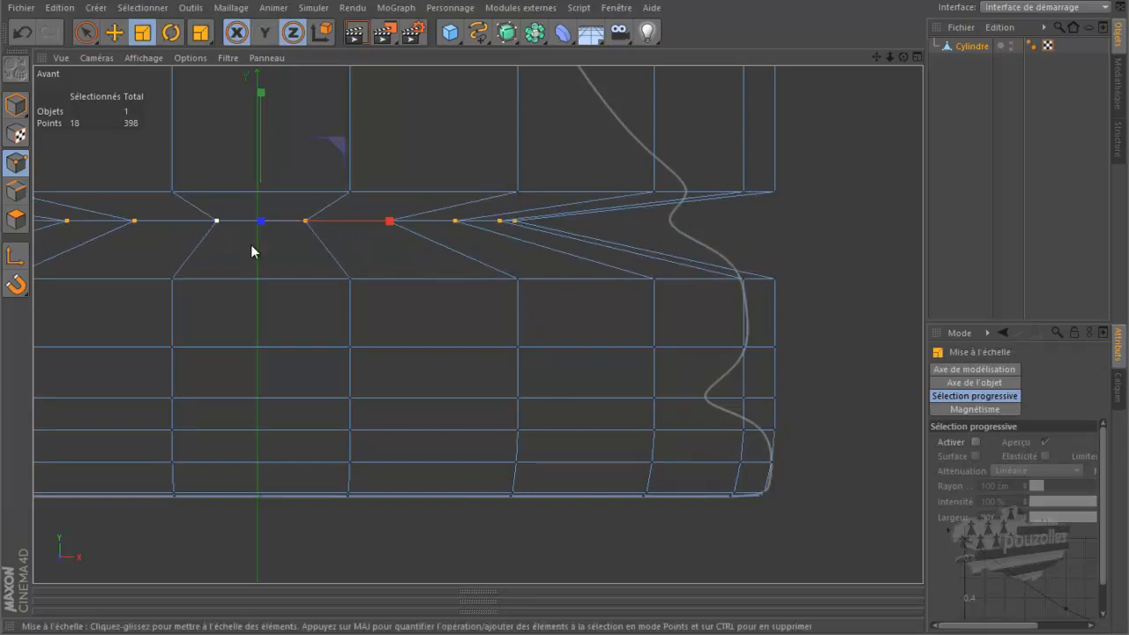
pyautogui.middleClick(250, 244)
pyautogui.middleClick(257, 194)
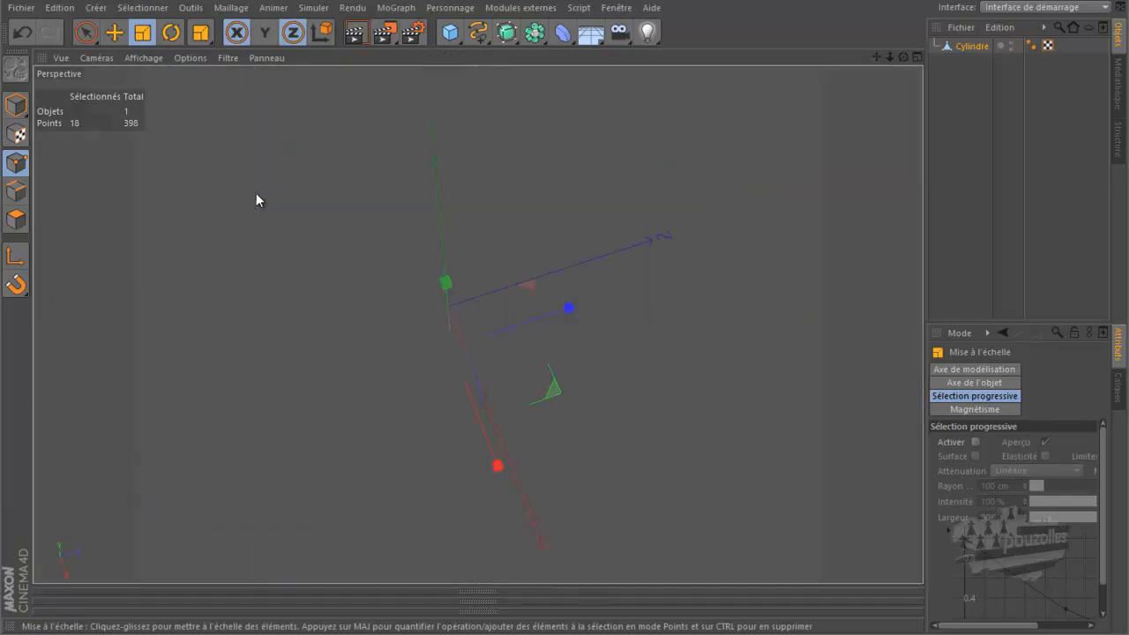
pyautogui.middleClick(655, 237)
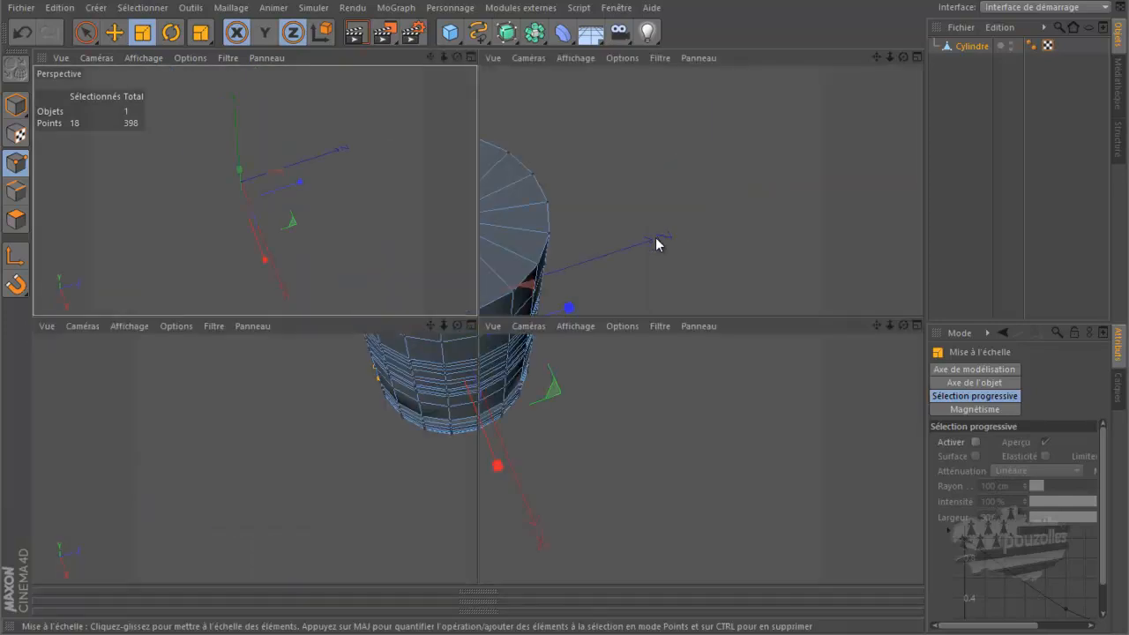
pyautogui.middleClick(728, 227)
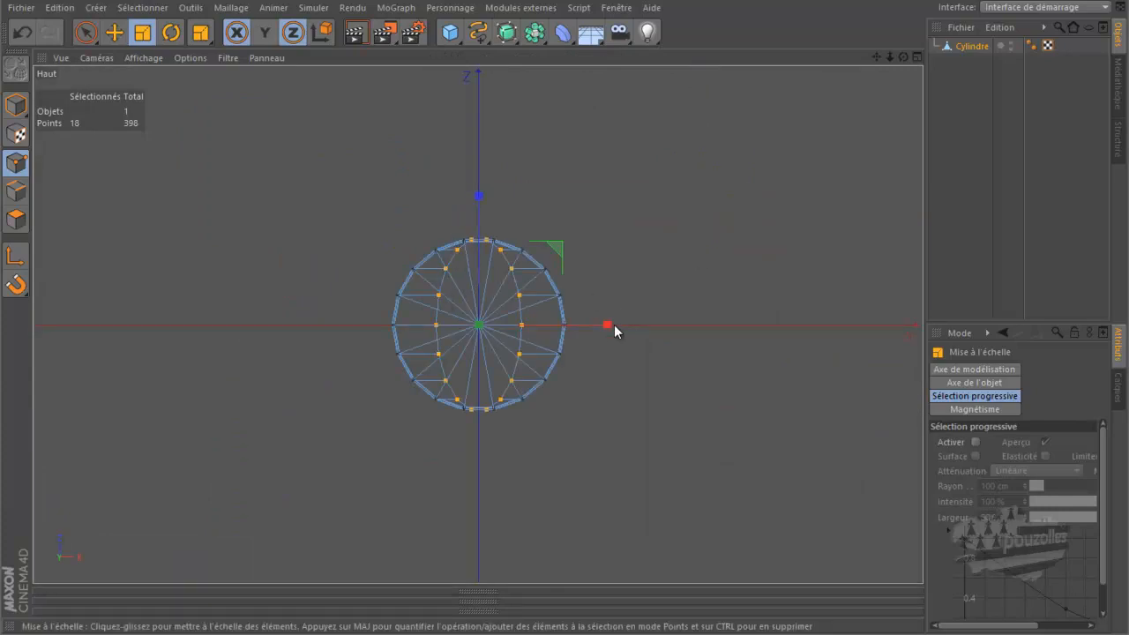
pyautogui.moveTo(608, 324); pyautogui.dragTo(635, 328)
pyautogui.click(21, 34)
pyautogui.click(21, 34)
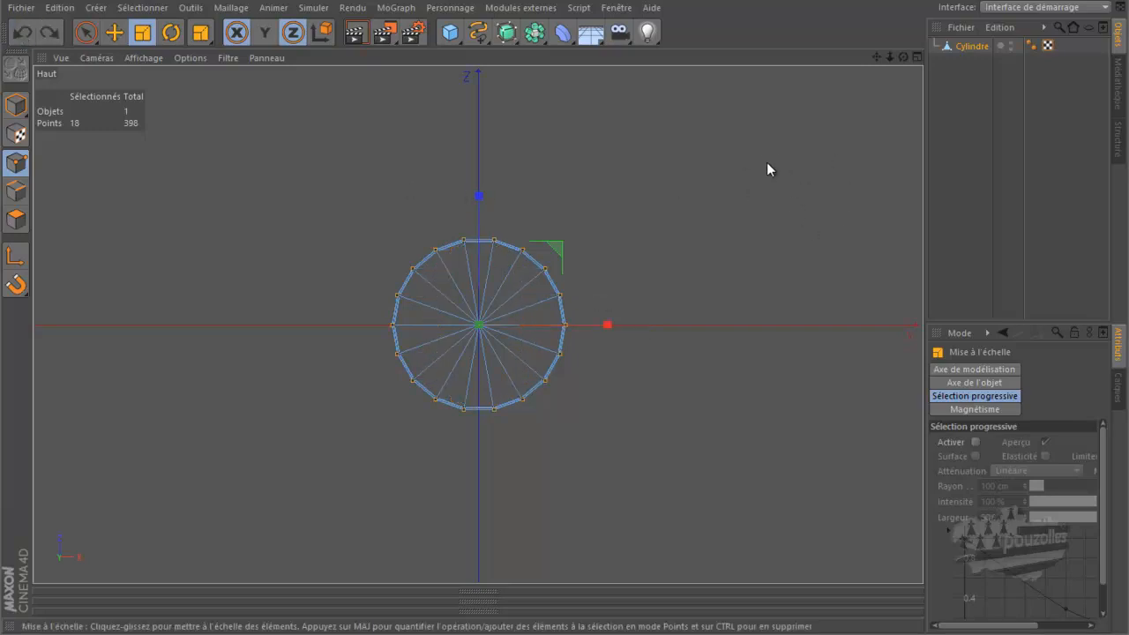
# Step: Scale the selected loop inward on X and Z together until it meets the outline's upper notch in the Avant view
pyautogui.moveTo(763, 167); pyautogui.dragTo(698, 211)
pyautogui.middleClick(239, 271)
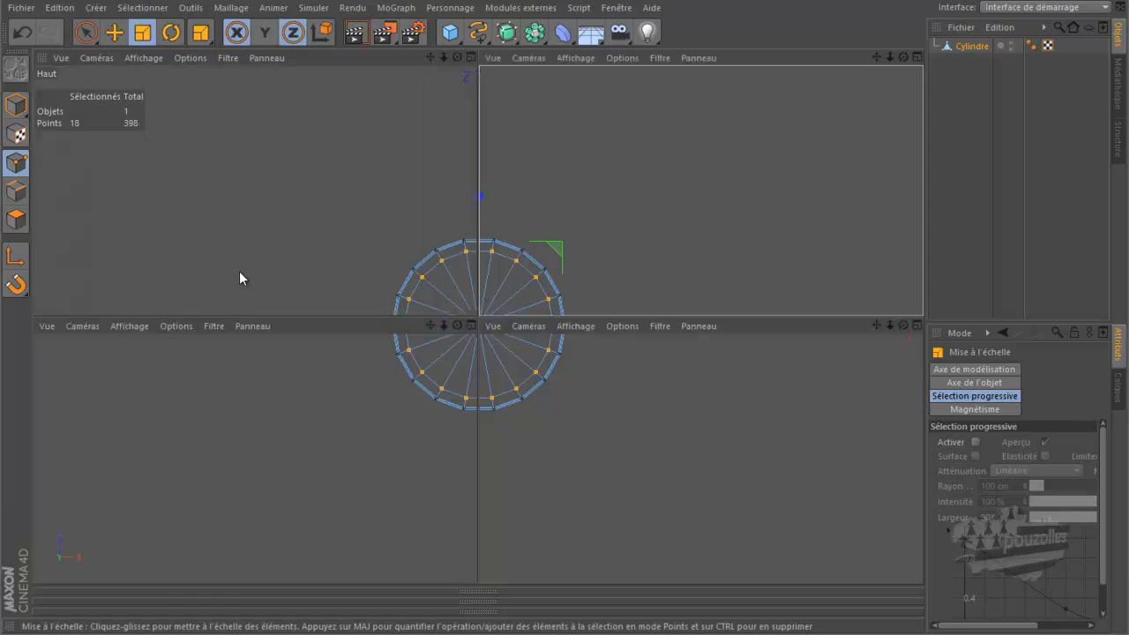
pyautogui.middleClick(617, 442)
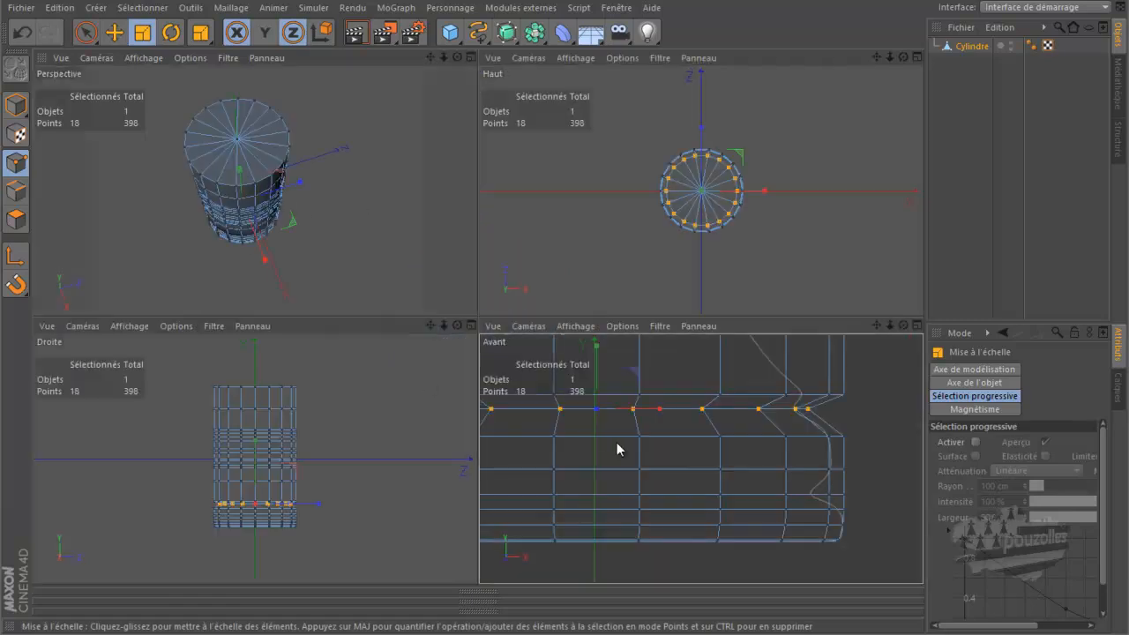
pyautogui.moveTo(877, 193); pyautogui.dragTo(849, 214)
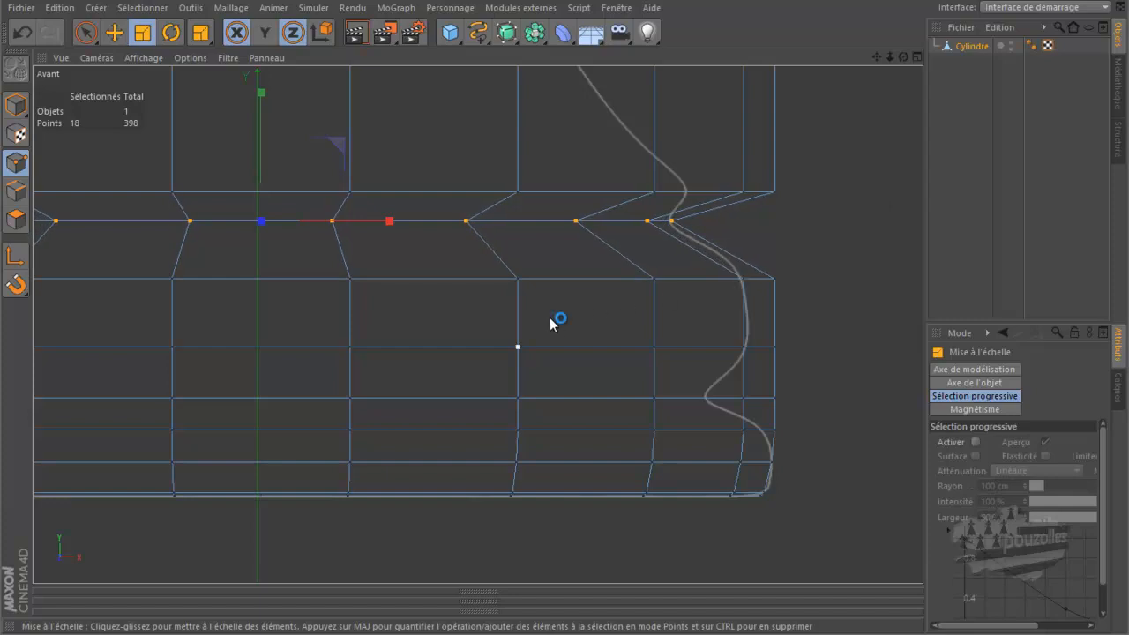
# Step: Select the fourth point loop from the base and scale it slightly inward onto the pawn outline
pyautogui.press('u')
pyautogui.press('l')
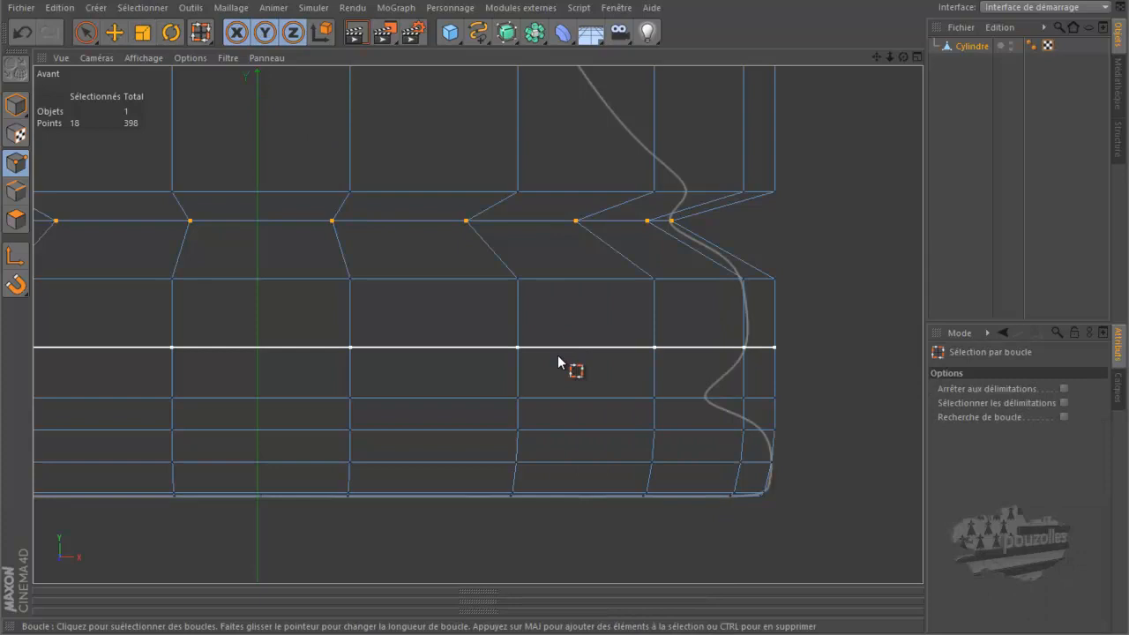
pyautogui.click(617, 436)
pyautogui.press('t')
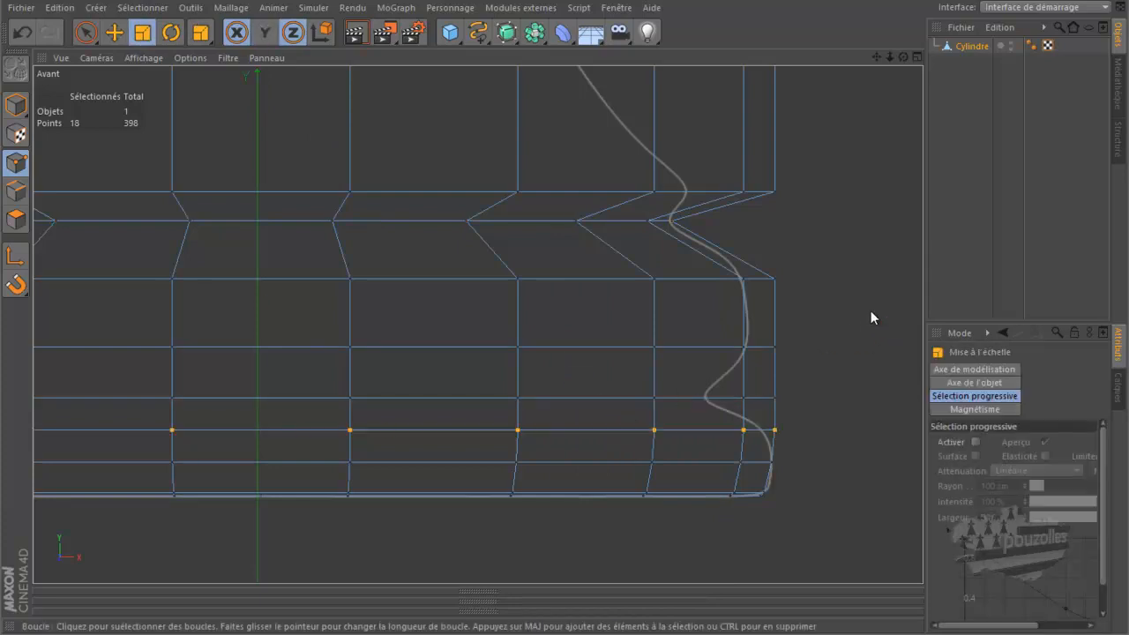
pyautogui.moveTo(864, 312); pyautogui.dragTo(854, 313)
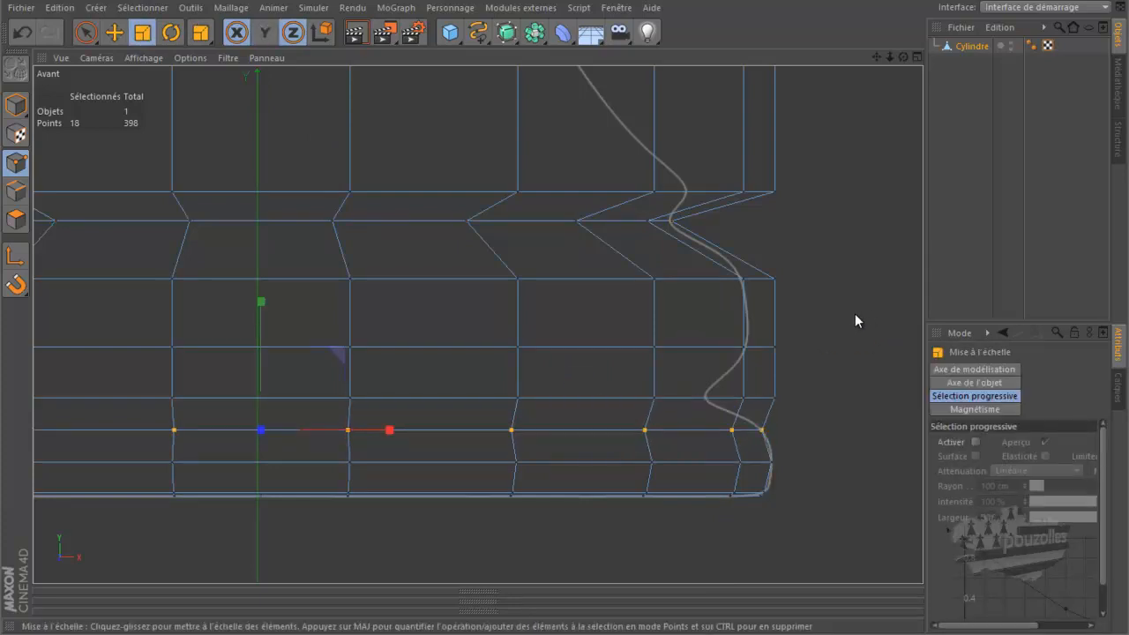
# Step: Select the fifth point loop from the base and scale it inward to the outline's lower notch
pyautogui.press('u')
pyautogui.press('l')
pyautogui.click(691, 398)
pyautogui.press('t')
pyautogui.moveTo(859, 297); pyautogui.dragTo(784, 325)
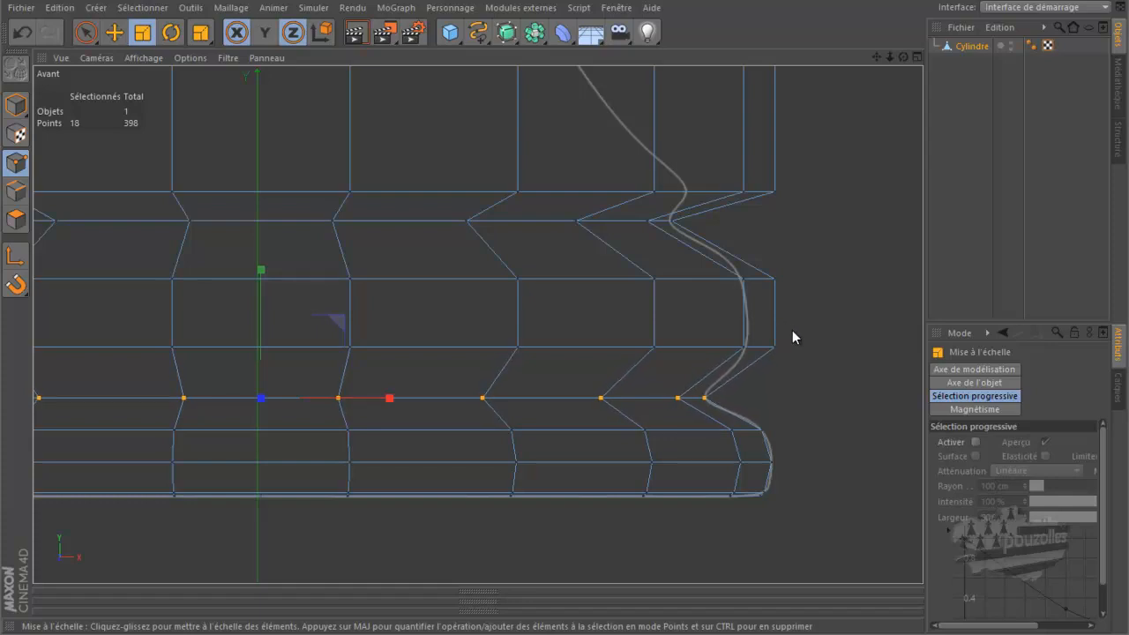
# Step: Select the sixth point loop from the base, just above the lower notch, and scale it inward onto the outline
pyautogui.press('u')
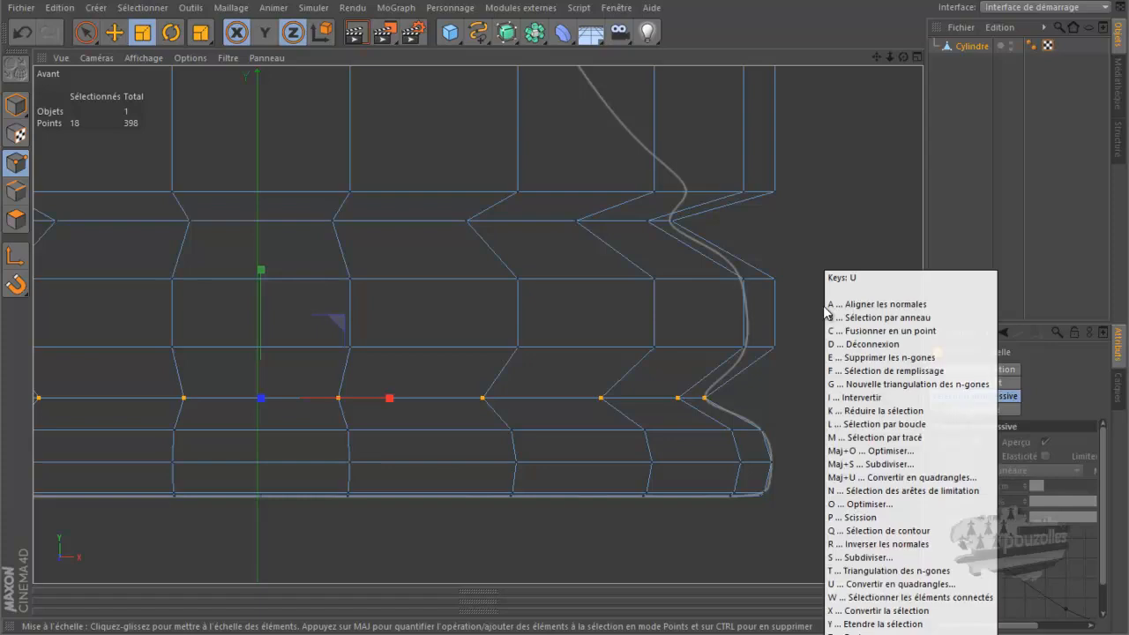
pyautogui.press('l')
pyautogui.click(716, 348)
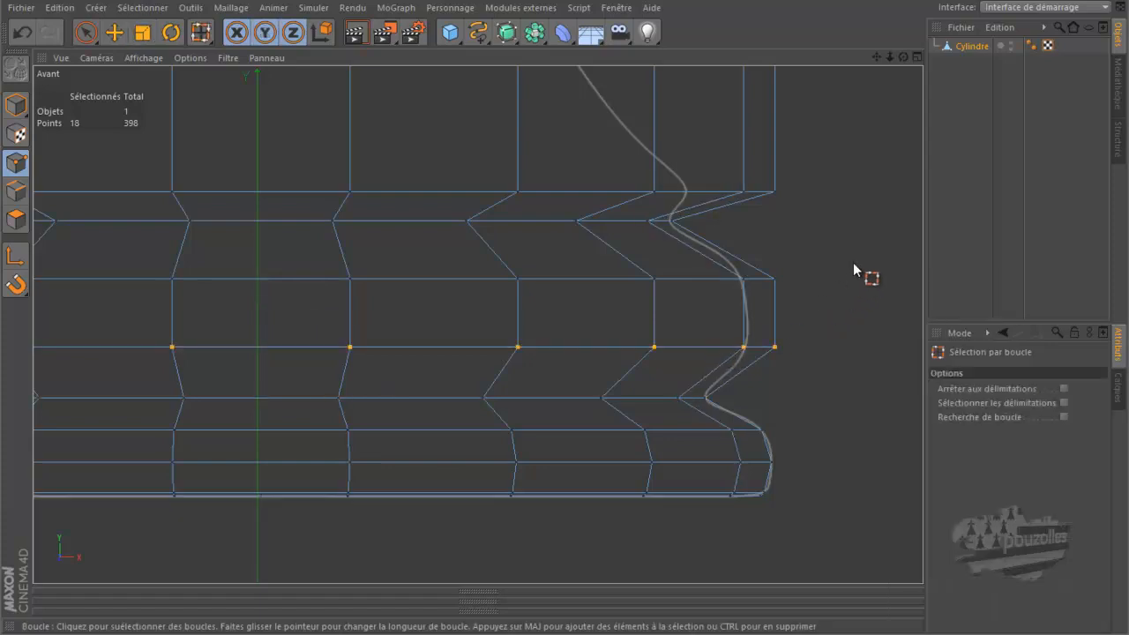
pyautogui.press('t')
pyautogui.moveTo(846, 263); pyautogui.dragTo(823, 281)
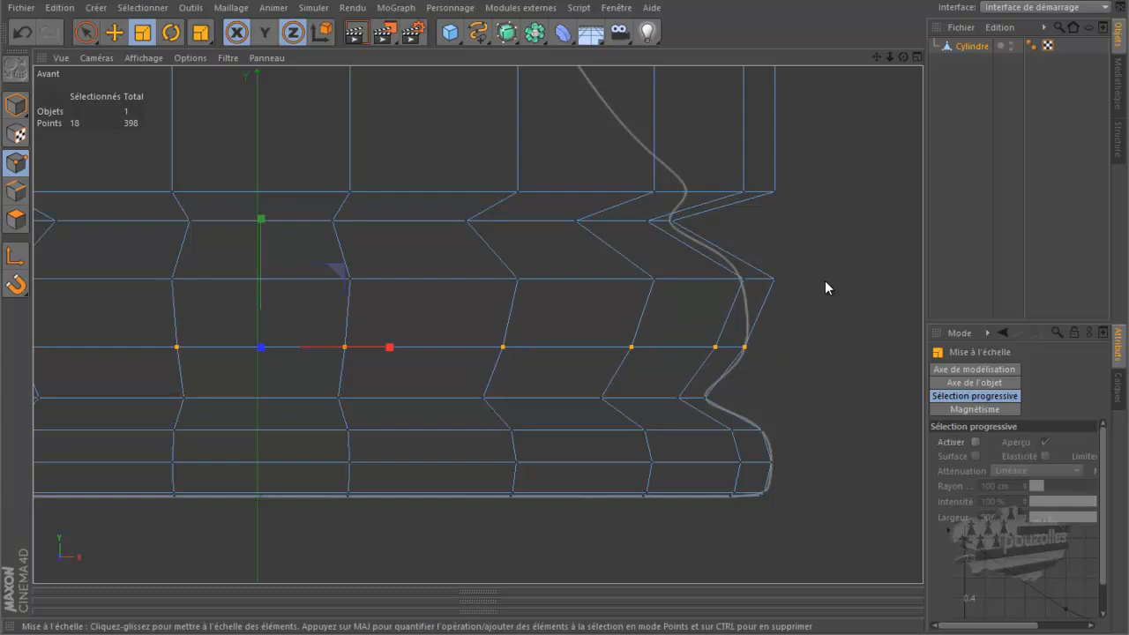
# Step: Select the seventh point loop from the base and scale it inward onto the upper part of the base bulge
pyautogui.press('u')
pyautogui.press('l')
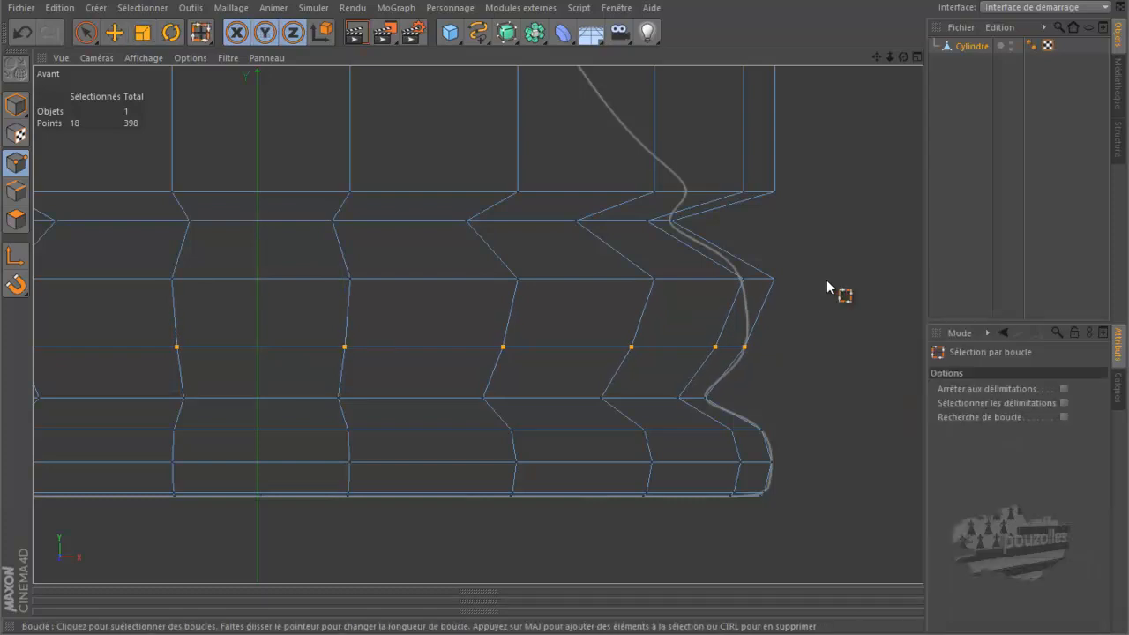
pyautogui.click(678, 280)
pyautogui.press('t')
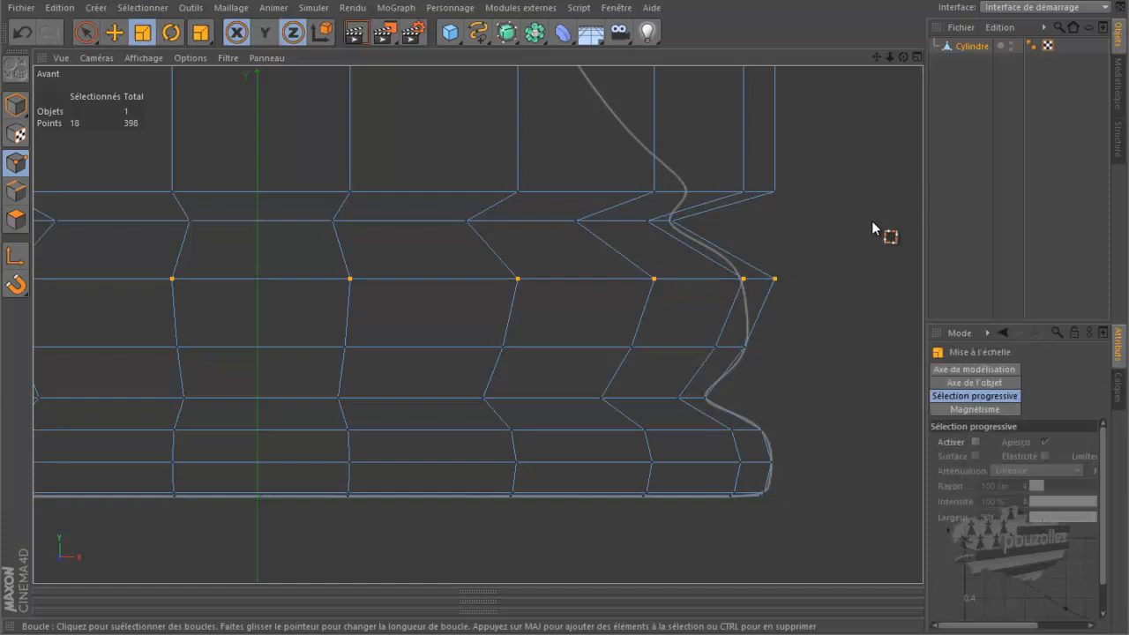
pyautogui.moveTo(871, 221); pyautogui.dragTo(834, 234)
# Step: Select the point loop at the small ridge above the upper notch and scale it inward onto the outline
pyautogui.press('u')
pyautogui.press('l')
pyautogui.click(620, 190)
pyautogui.press('t')
pyautogui.moveTo(894, 196); pyautogui.dragTo(793, 230)
# Step: Select the point loop partway up the sloping body and scale it inward onto the outline with the Y axis locked
pyautogui.moveTo(875, 56); pyautogui.dragTo(564, 312)
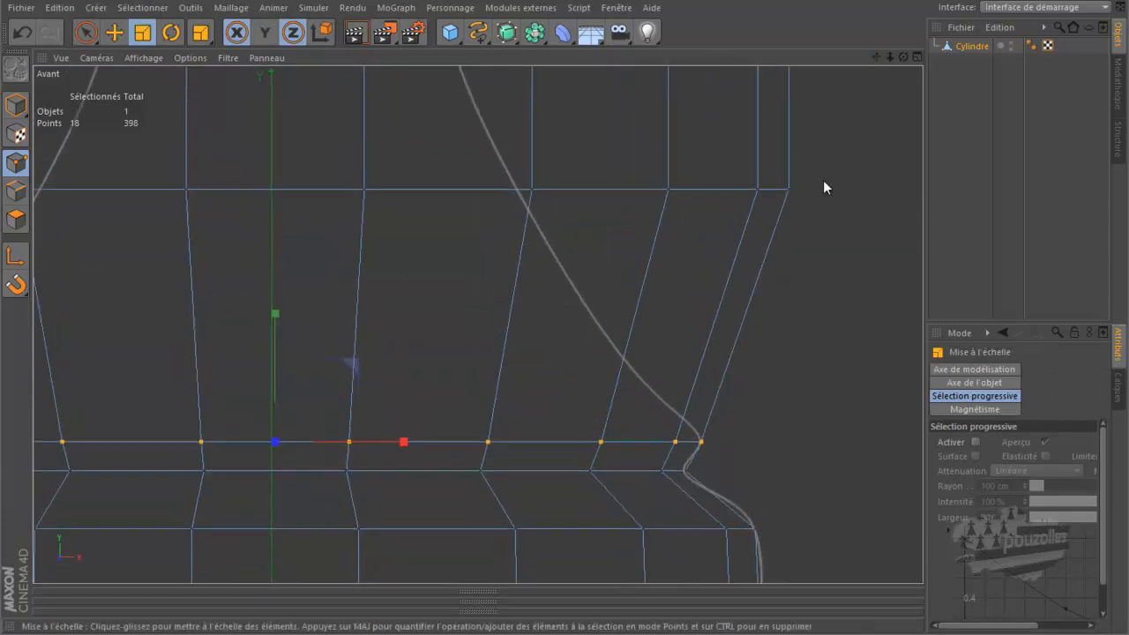
pyautogui.press('u')
pyautogui.press('l')
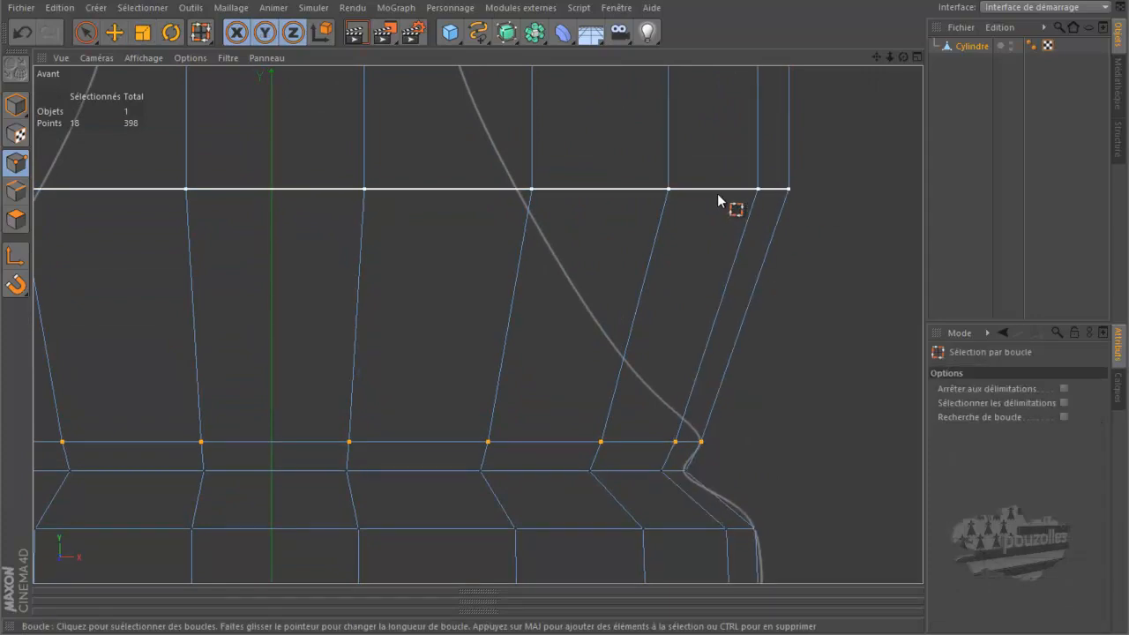
pyautogui.click(716, 193)
pyautogui.press('t')
pyautogui.press('y')
pyautogui.moveTo(845, 249); pyautogui.dragTo(532, 351)
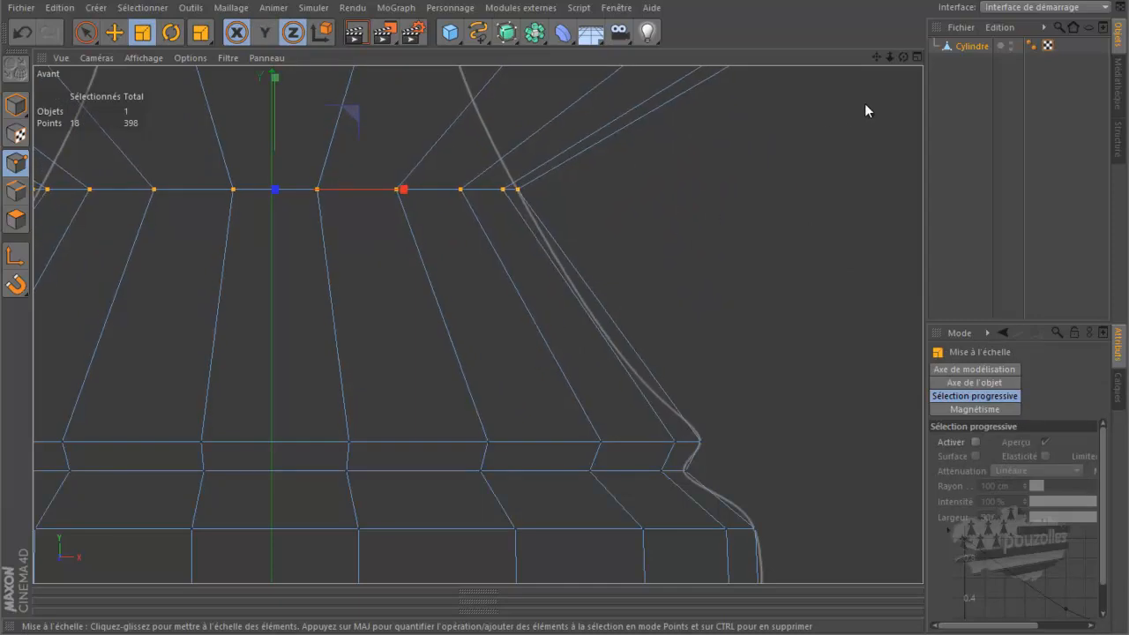
# Step: Select the seven point loops from below the neck to just above the collar and scale them inward together to the collar's tip
pyautogui.moveTo(878, 56); pyautogui.dragTo(790, 157)
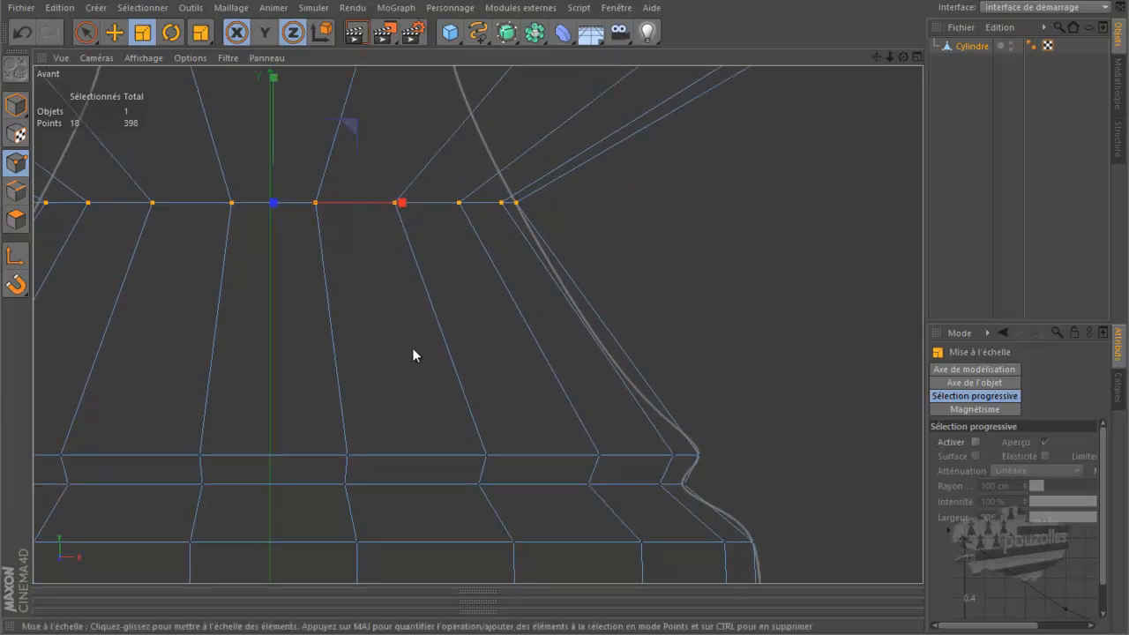
pyautogui.moveTo(876, 56); pyautogui.dragTo(565, 308)
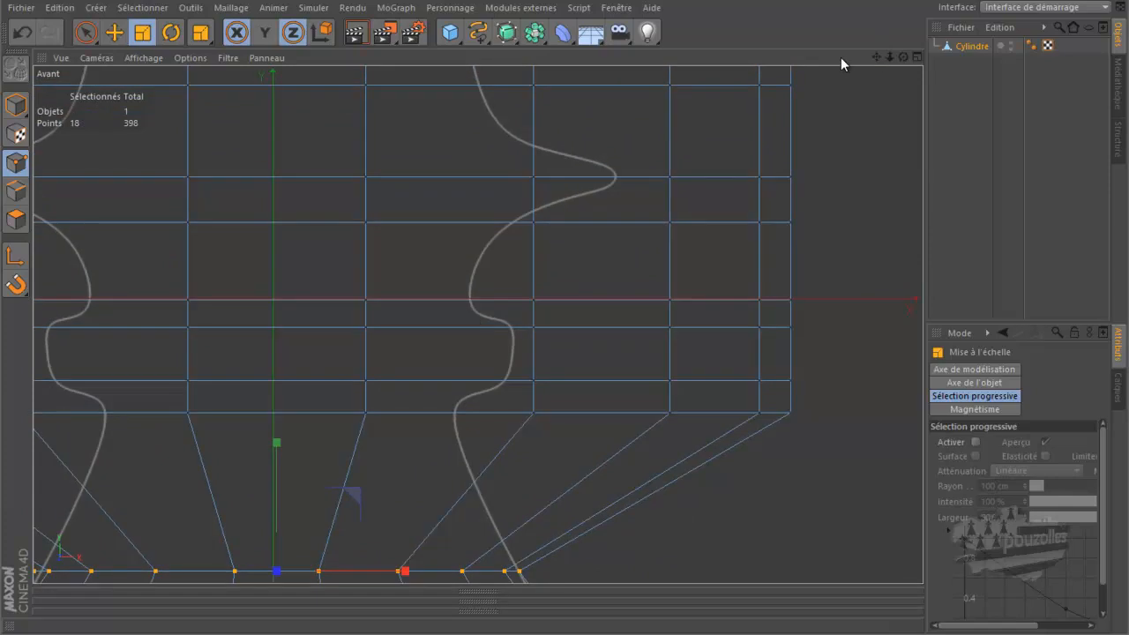
pyautogui.press('u')
pyautogui.press('l')
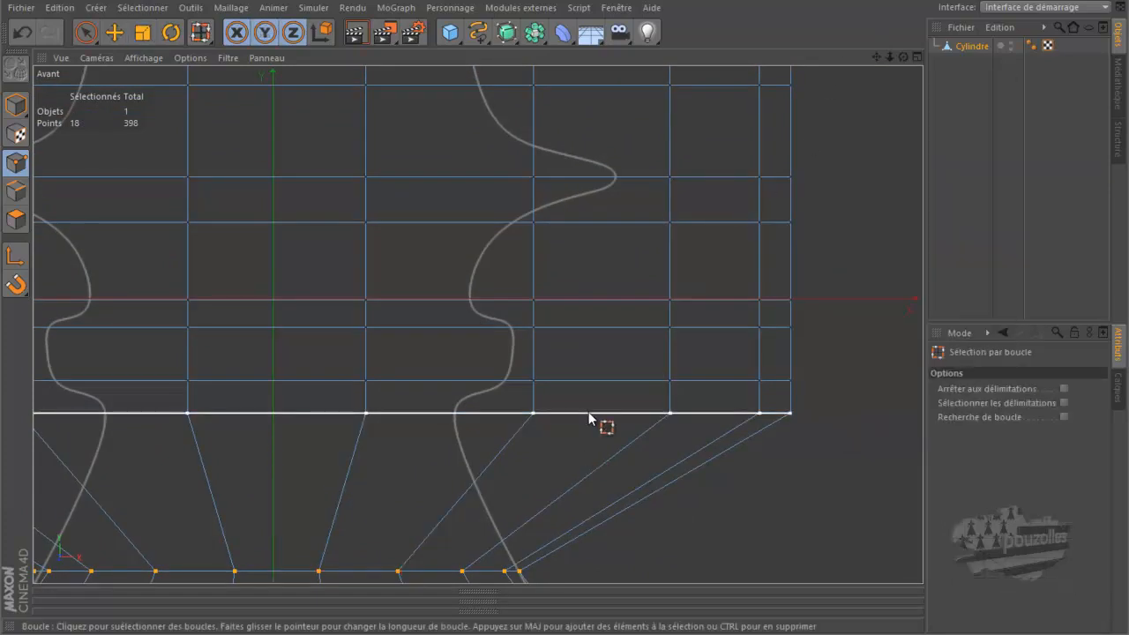
pyautogui.click(590, 414)
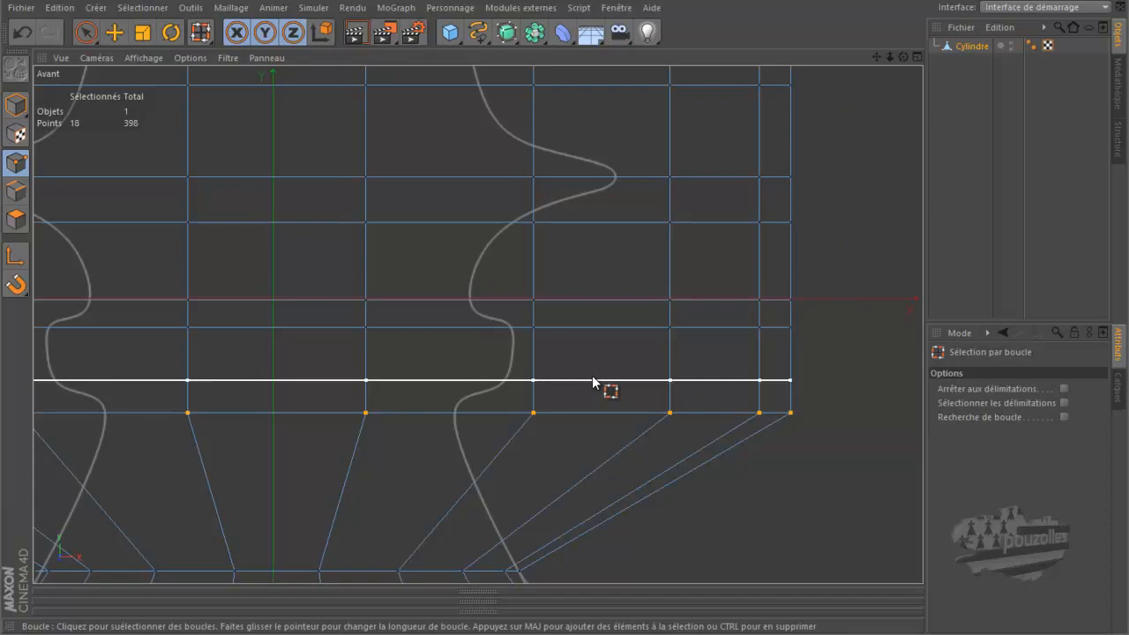
pyautogui.keyDown('shift'); pyautogui.click(592, 380); pyautogui.keyUp('shift')
pyautogui.keyDown('shift'); pyautogui.click(594, 327); pyautogui.keyUp('shift')
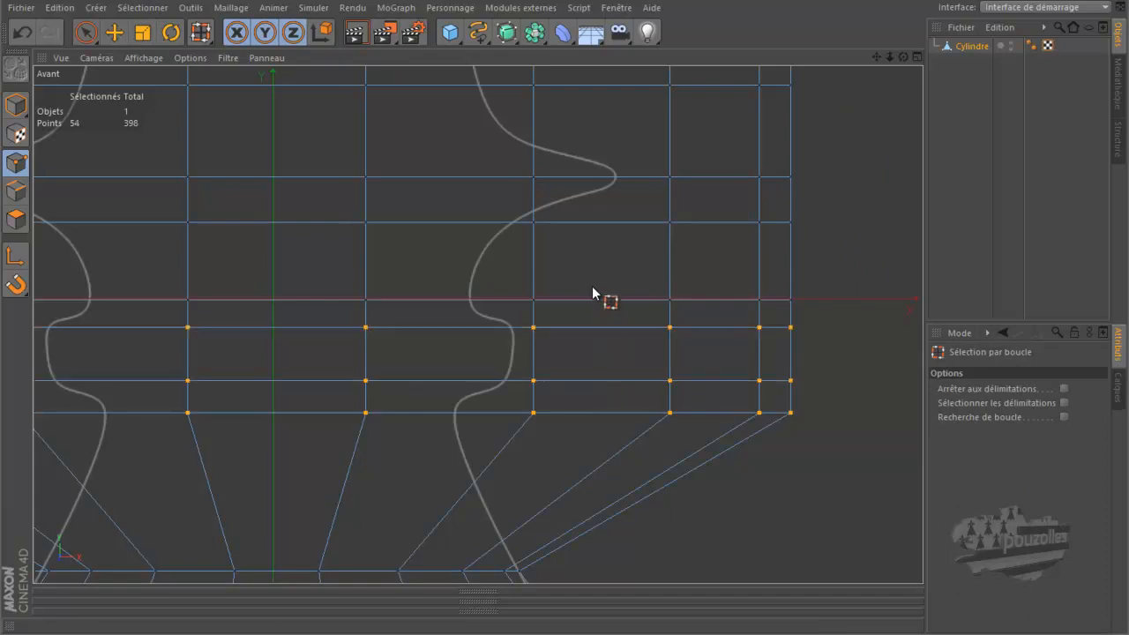
pyautogui.keyDown('shift'); pyautogui.click(598, 225); pyautogui.keyUp('shift')
pyautogui.keyDown('shift'); pyautogui.click(587, 302); pyautogui.keyUp('shift')
pyautogui.keyDown('shift'); pyautogui.click(623, 175); pyautogui.keyUp('shift')
pyautogui.keyDown('shift'); pyautogui.click(616, 92); pyautogui.keyUp('shift')
pyautogui.press('t')
pyautogui.press('y')
pyautogui.moveTo(879, 177); pyautogui.dragTo(677, 241)
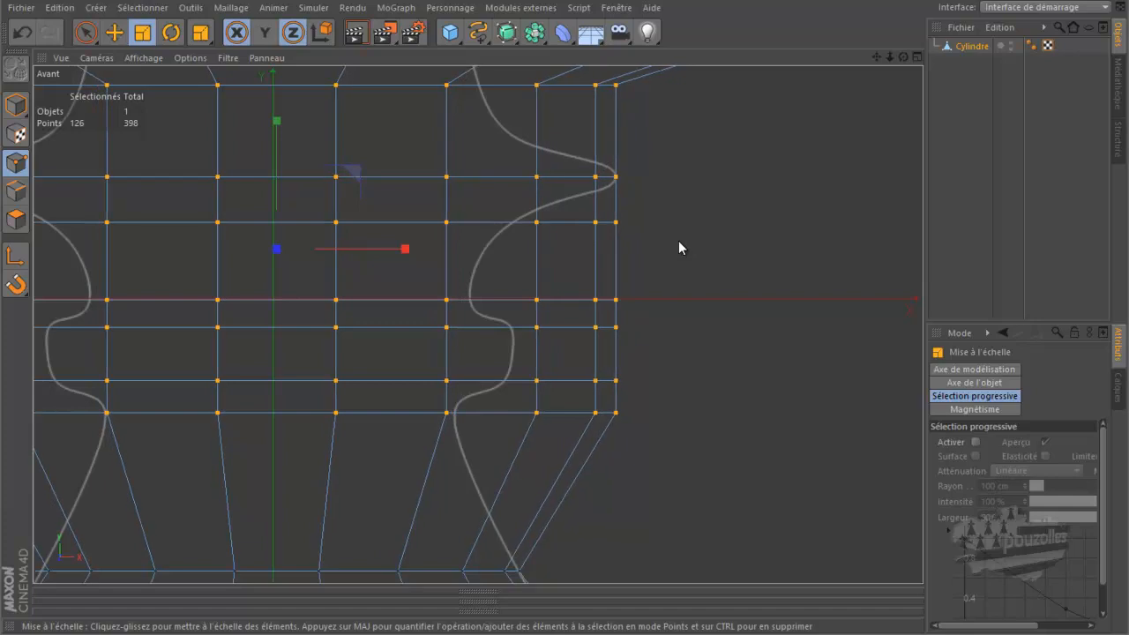
# Step: Deselect the collar tip loop and scale the six remaining loops inward to the width of the neck bulge
pyautogui.press('u')
pyautogui.press('l')
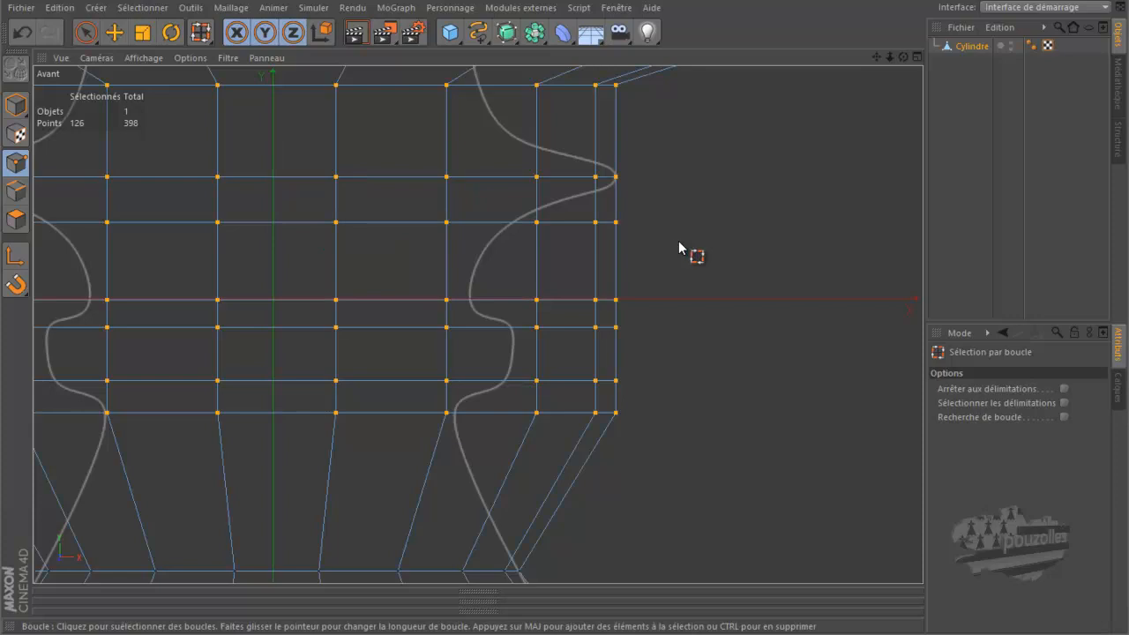
pyautogui.keyDown('ctrl'); pyautogui.click(436, 181); pyautogui.keyUp('ctrl')
pyautogui.press('t')
pyautogui.press('y')
pyautogui.moveTo(794, 214); pyautogui.dragTo(624, 288)
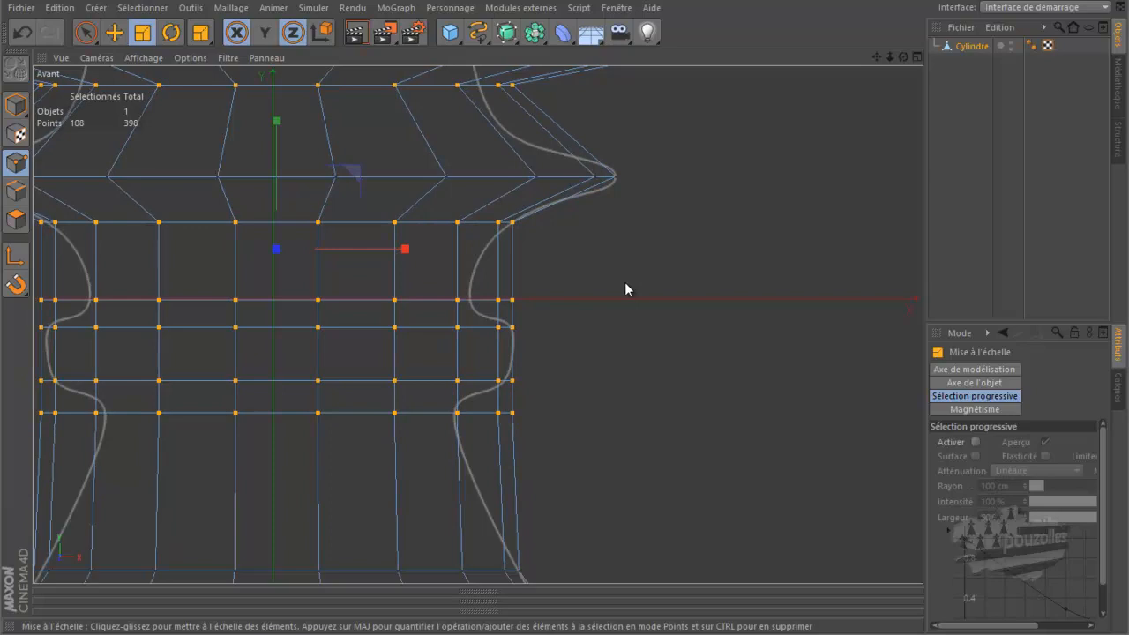
# Step: Select the point loop at the groove below the neck bulge and scale it inward onto the outline
pyautogui.press('u')
pyautogui.press('l')
pyautogui.click(405, 412)
pyautogui.press('t')
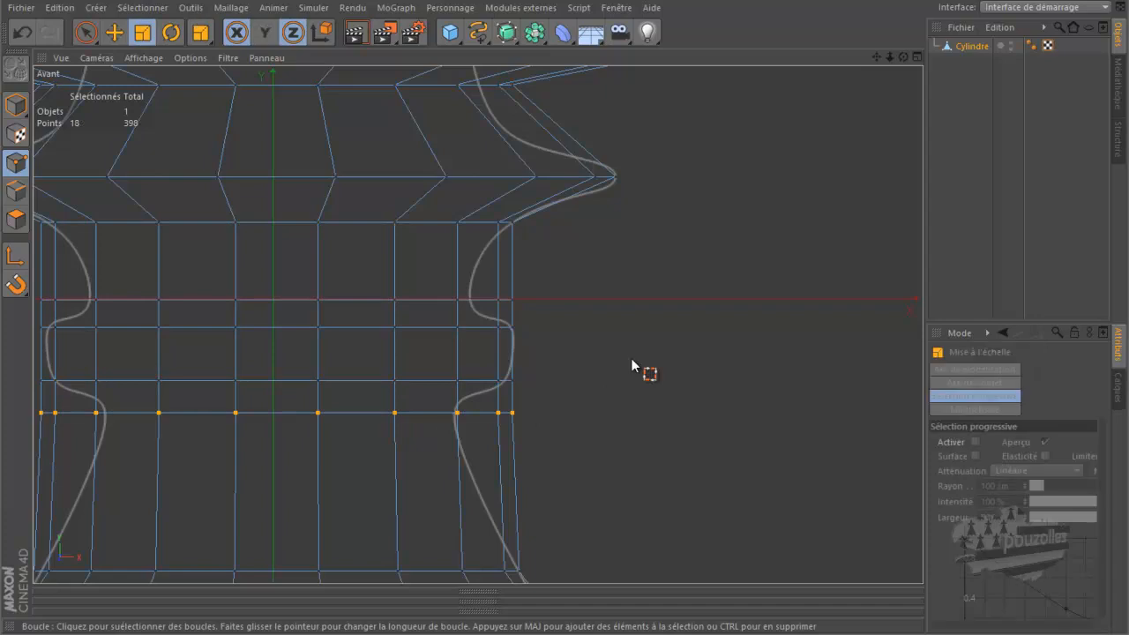
pyautogui.moveTo(643, 354); pyautogui.dragTo(512, 417)
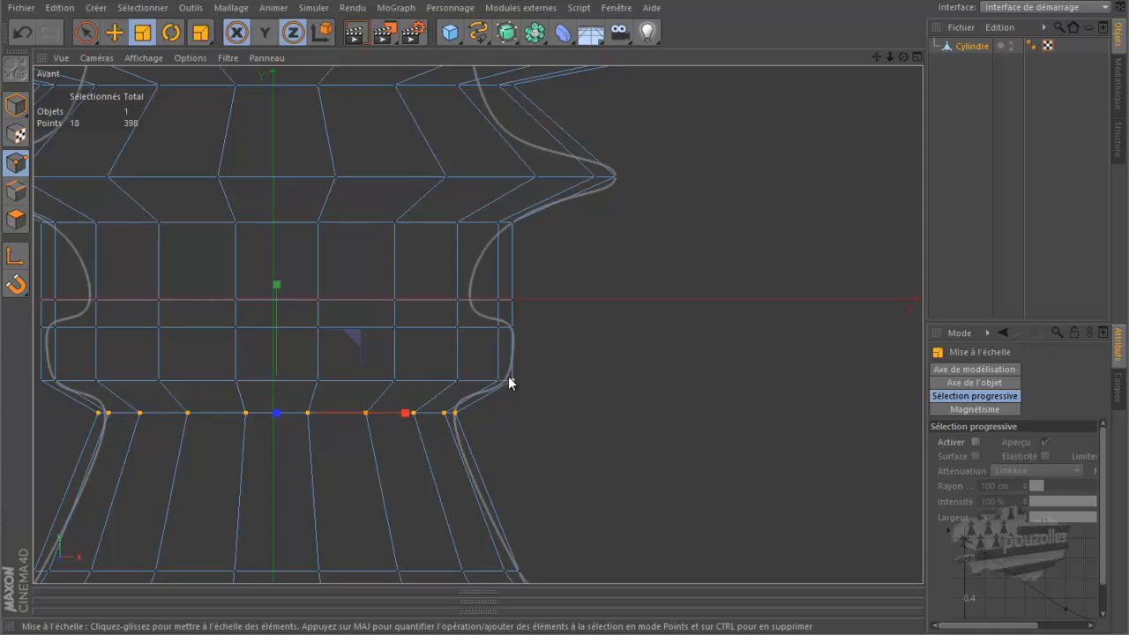
# Step: Select the point loop at the groove above the neck bulge and scale it inward onto the outline
pyautogui.press('u')
pyautogui.press('l')
pyautogui.click(472, 302)
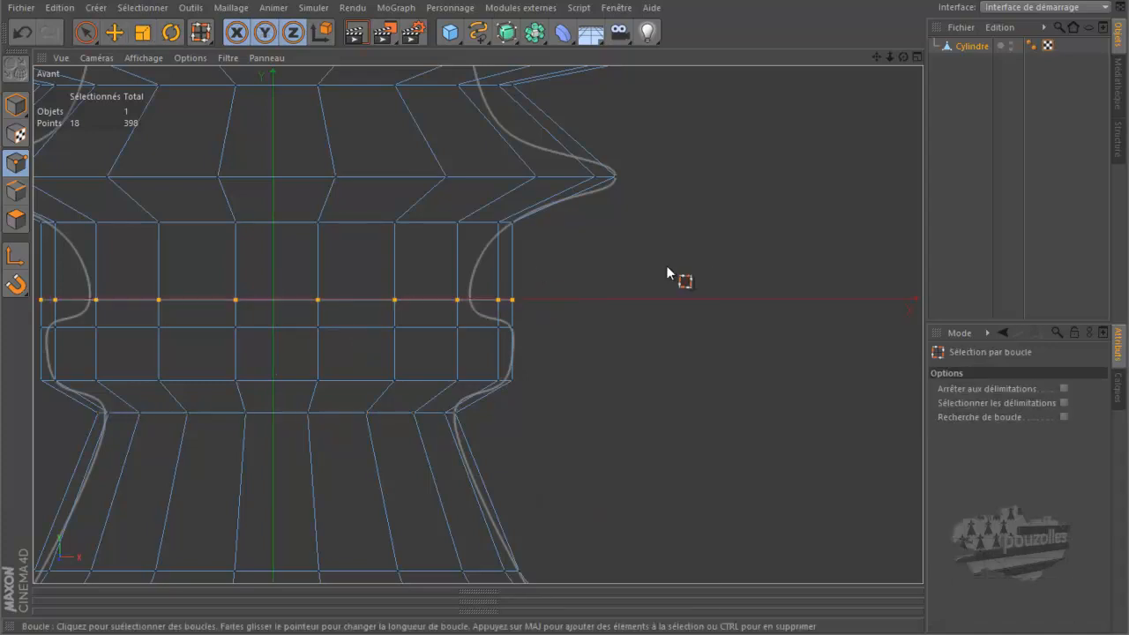
pyautogui.press('t')
pyautogui.moveTo(666, 261); pyautogui.dragTo(553, 291)
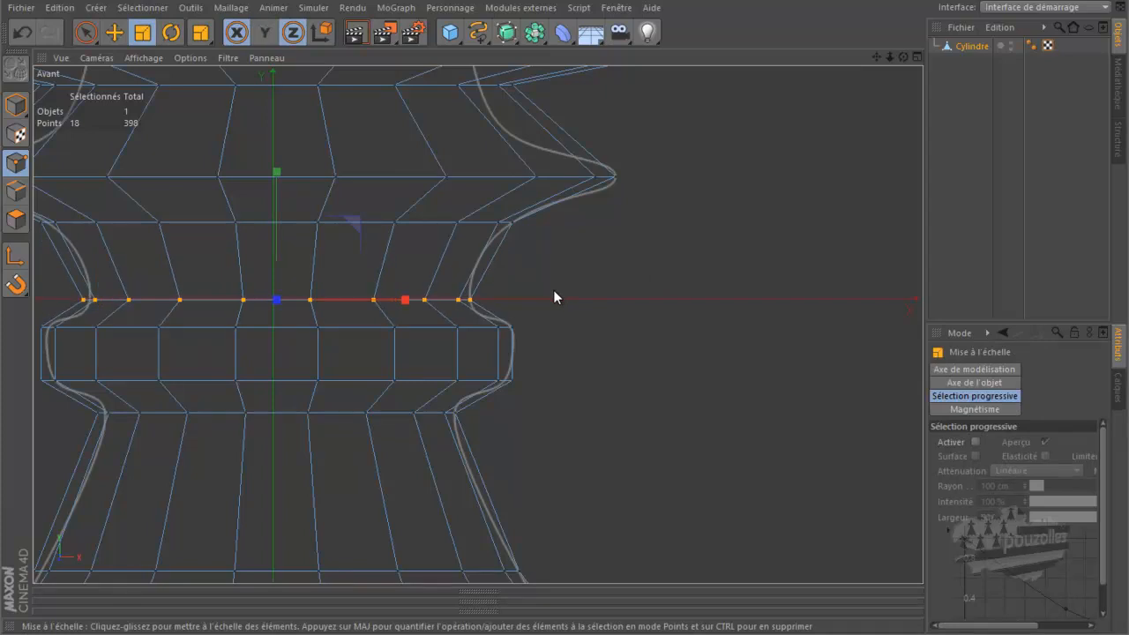
# Step: Select the point loop just above the collar's tip and scale it inward onto the neck outline
pyautogui.press('u')
pyautogui.press('l')
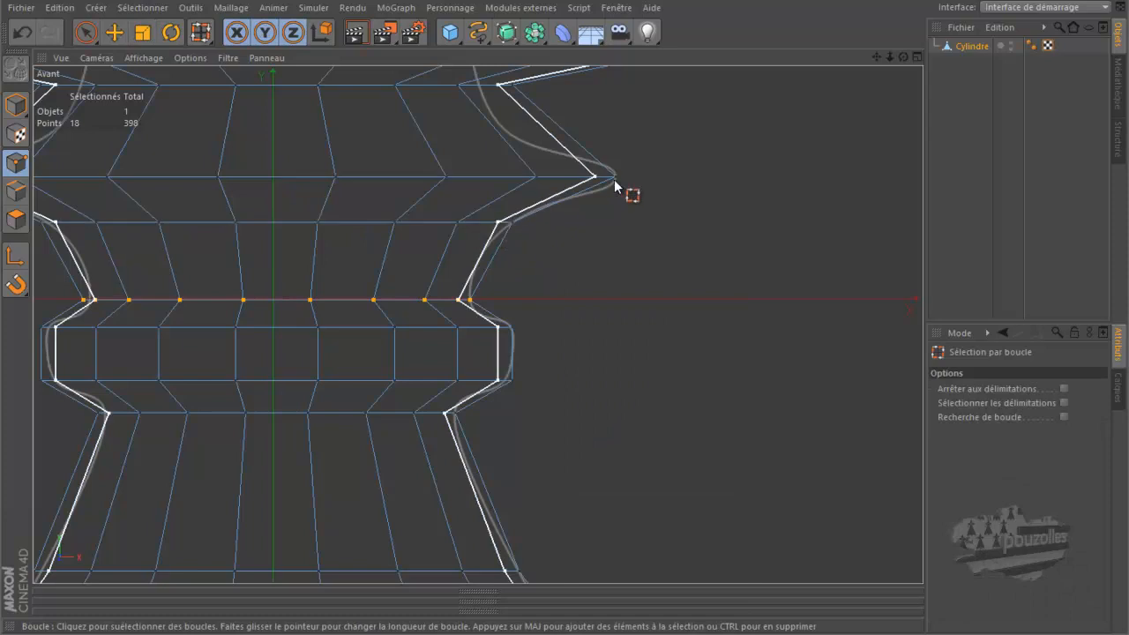
pyautogui.moveTo(878, 55); pyautogui.dragTo(565, 307)
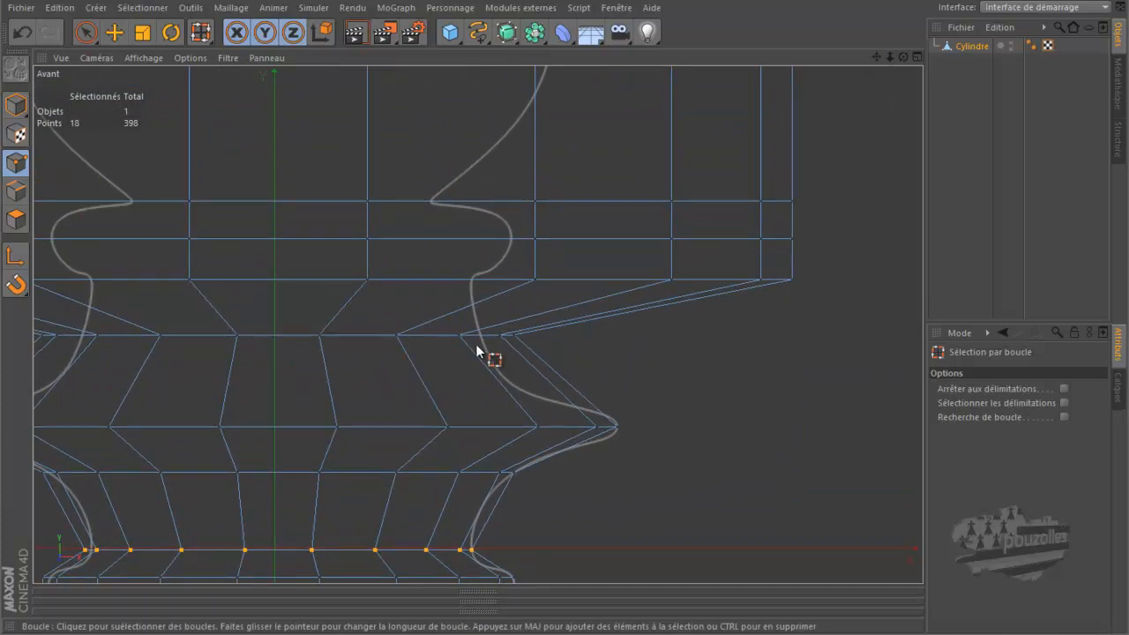
pyautogui.click(436, 335)
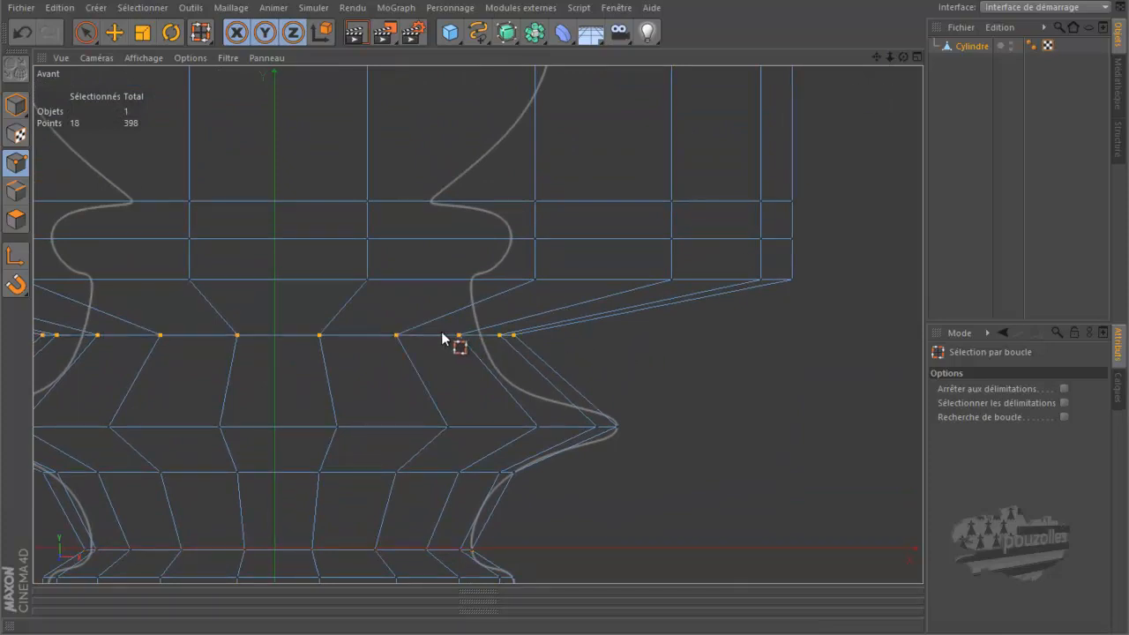
pyautogui.press('t')
pyautogui.moveTo(680, 362); pyautogui.dragTo(599, 388)
# Step: Select the point loop at the narrow neck just below the upper bulge and scale it inward onto the outline
pyautogui.rightClick(656, 354)
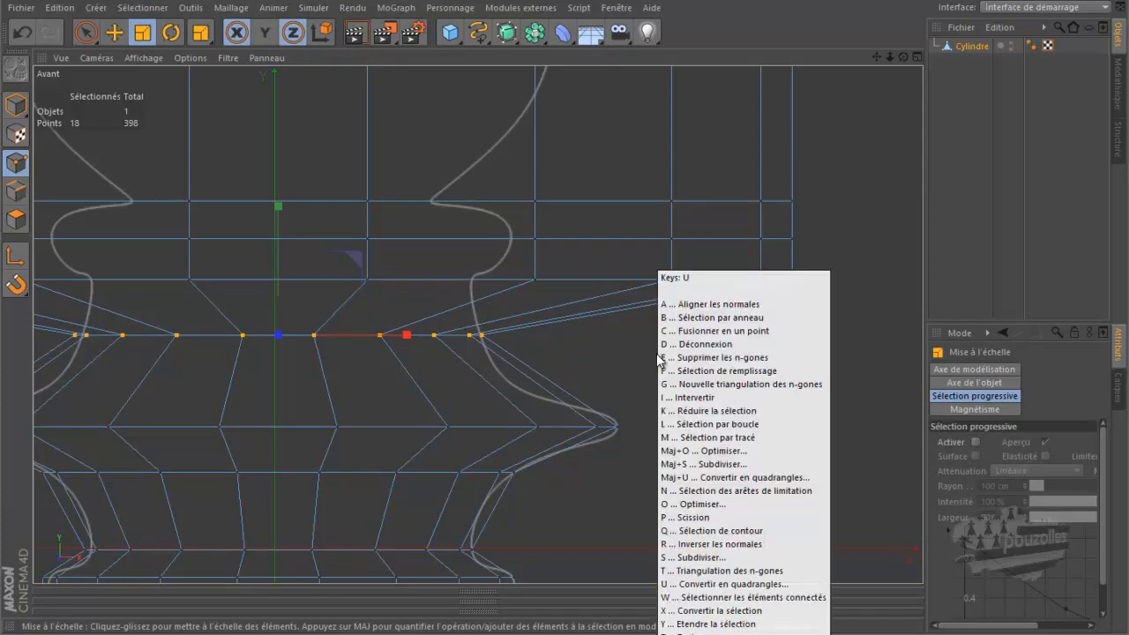
pyautogui.click(663, 294)
pyautogui.click(612, 279)
pyautogui.press('t')
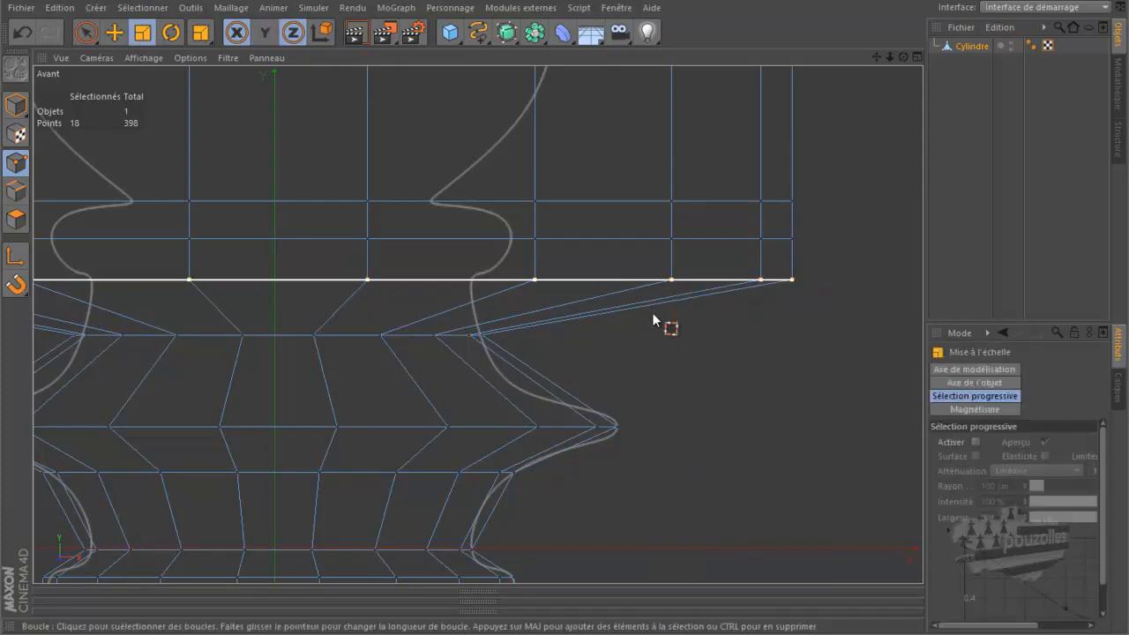
pyautogui.moveTo(785, 365); pyautogui.dragTo(335, 401)
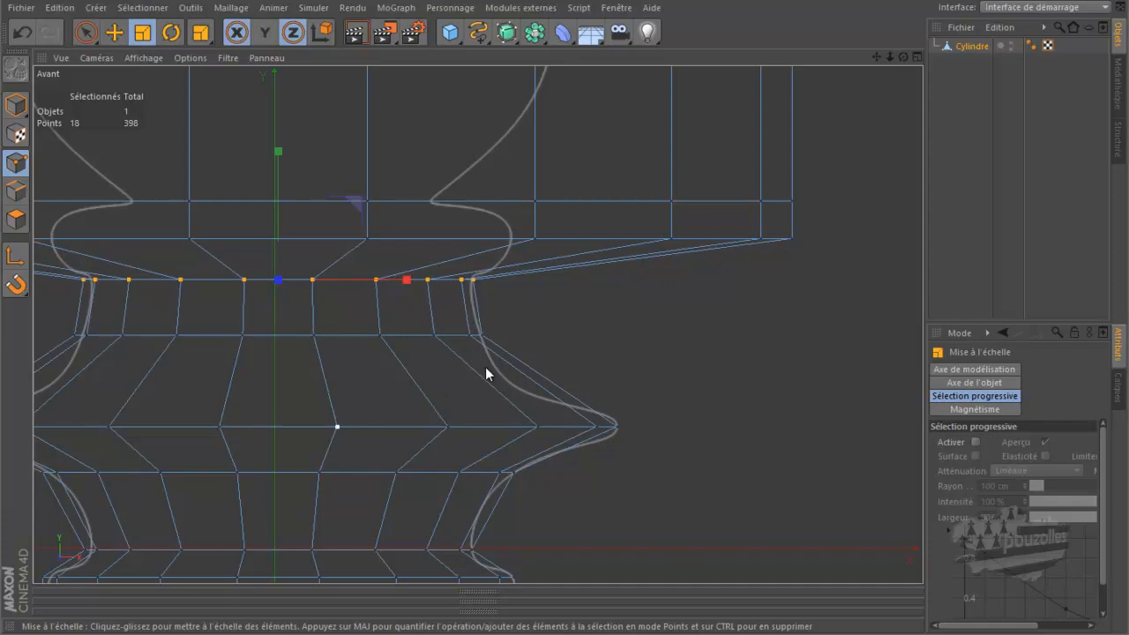
# Step: Select the point loop at the middle of the upper bulge and scale it inward onto the outline
pyautogui.press('m')
pyautogui.press('l')
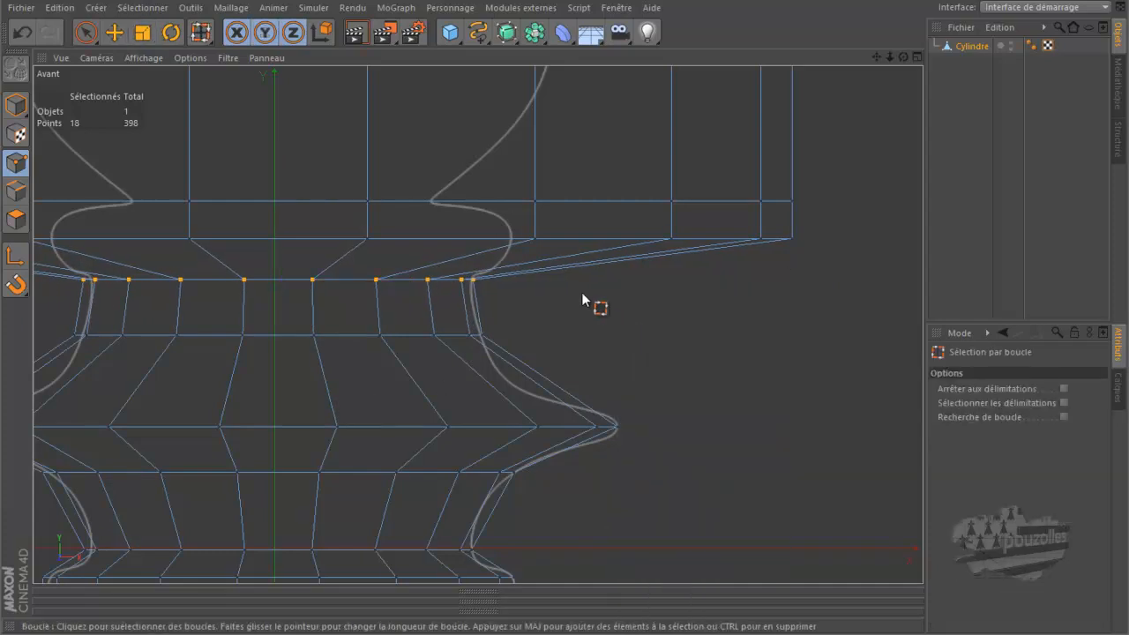
pyautogui.click(563, 237)
pyautogui.press('t')
pyautogui.press('y')
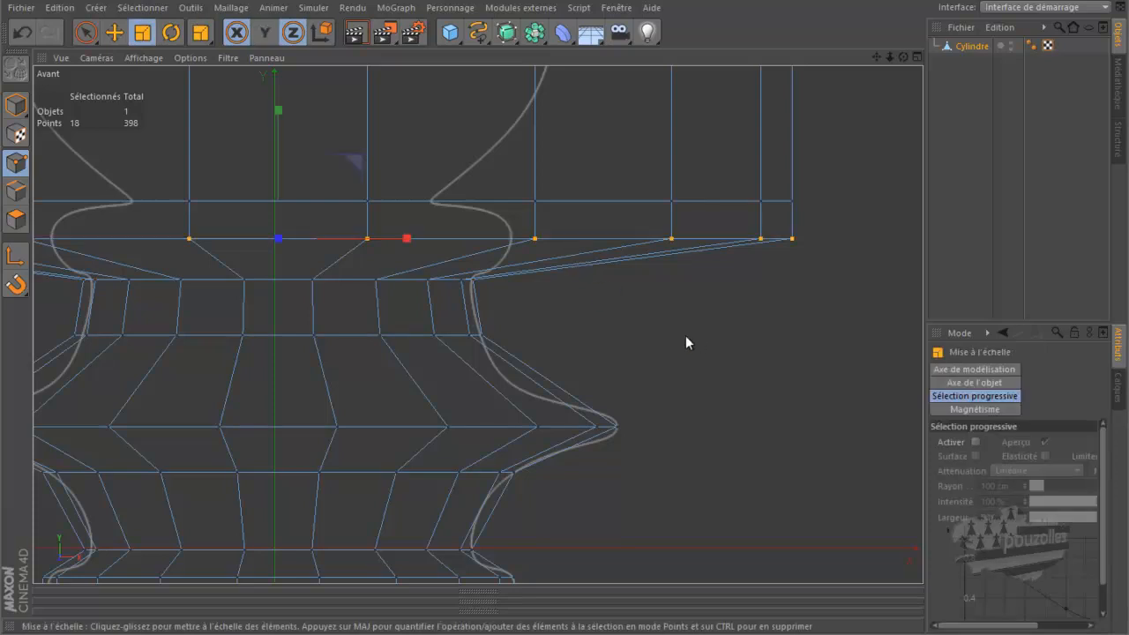
pyautogui.moveTo(662, 339); pyautogui.dragTo(320, 389)
# Step: Select the point loop at the groove between the upper bulge and the head and scale it inward onto the outline
pyautogui.press('u')
pyautogui.press('l')
pyautogui.click(623, 202)
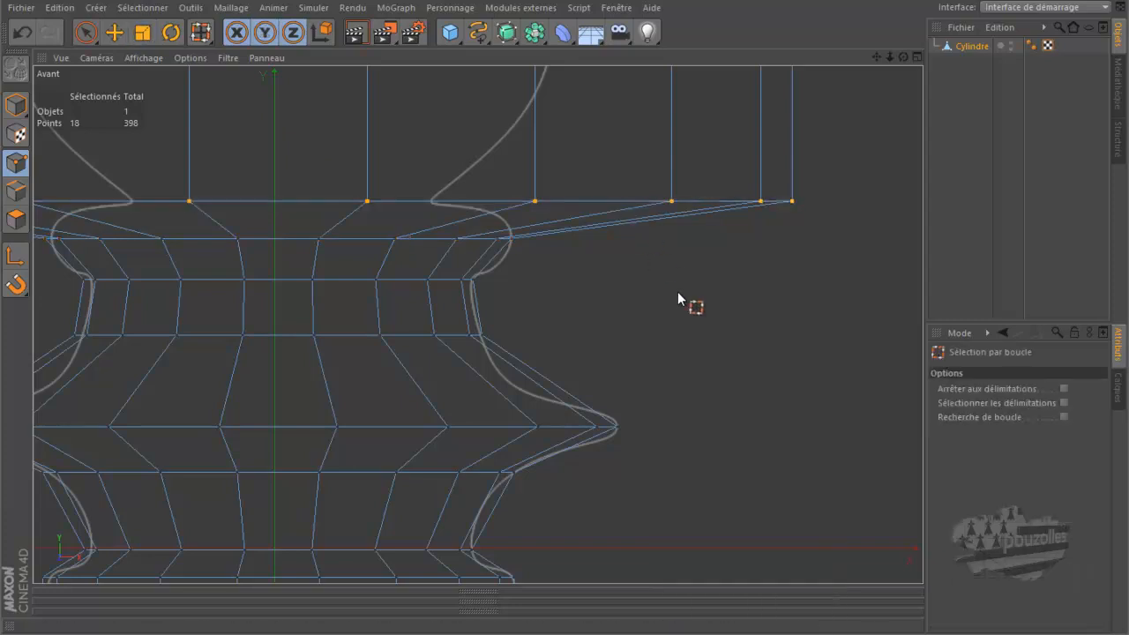
pyautogui.press('t')
pyautogui.press('y')
pyautogui.moveTo(677, 290); pyautogui.dragTo(195, 360)
# Step: Switch to edge mode and loop-select the horizontal edge loop across the middle of the head
pyautogui.scroll(-6, 436, 489)
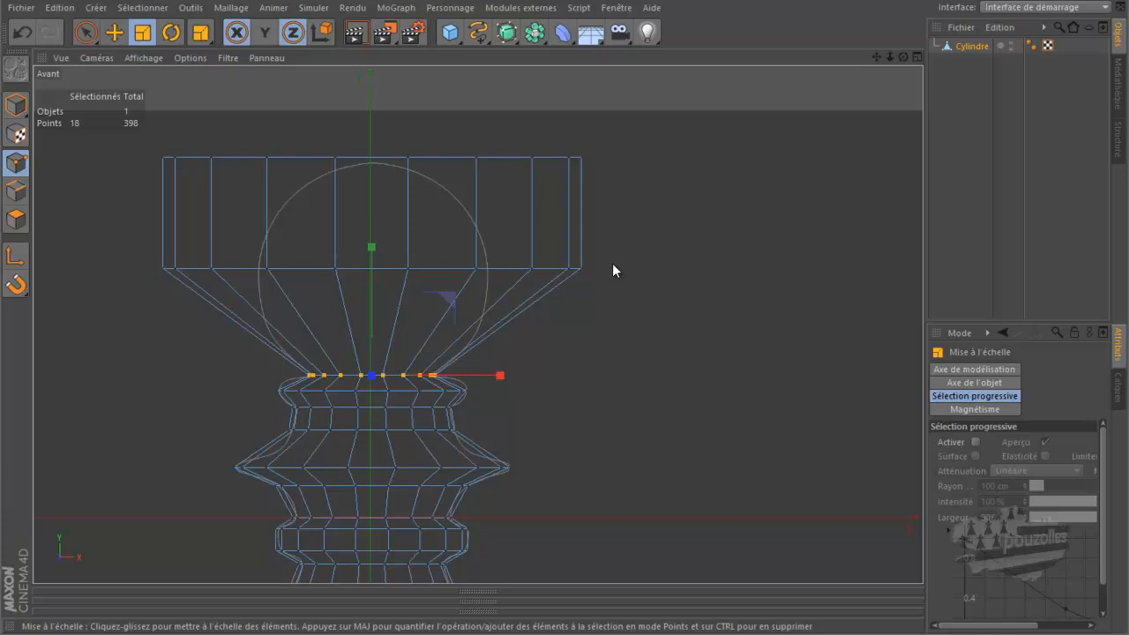
pyautogui.press('u')
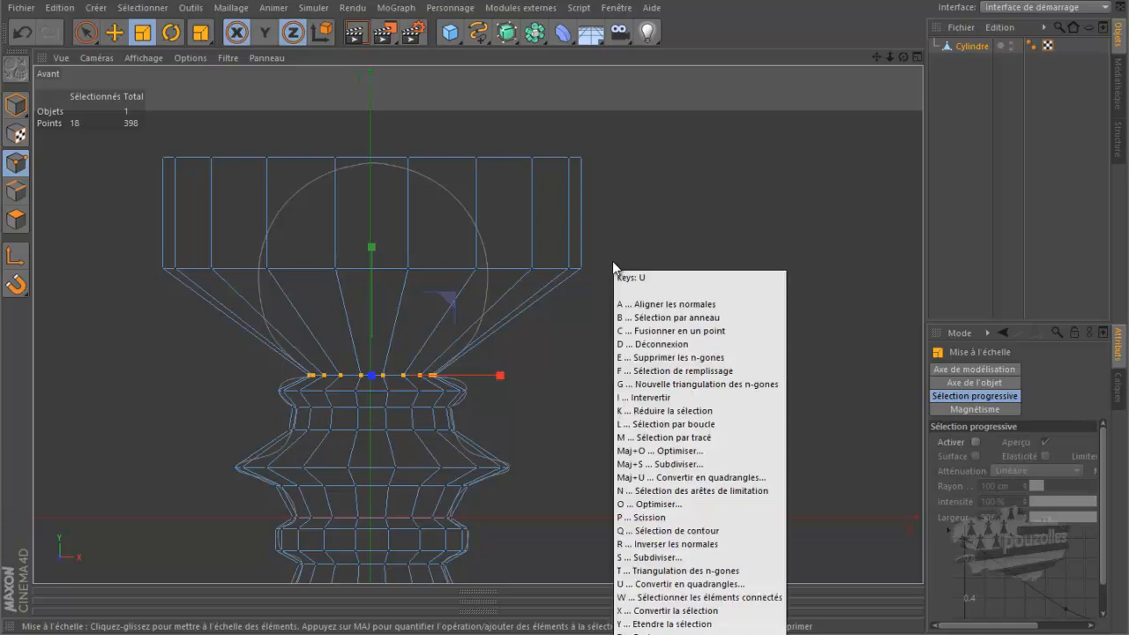
pyautogui.press('l')
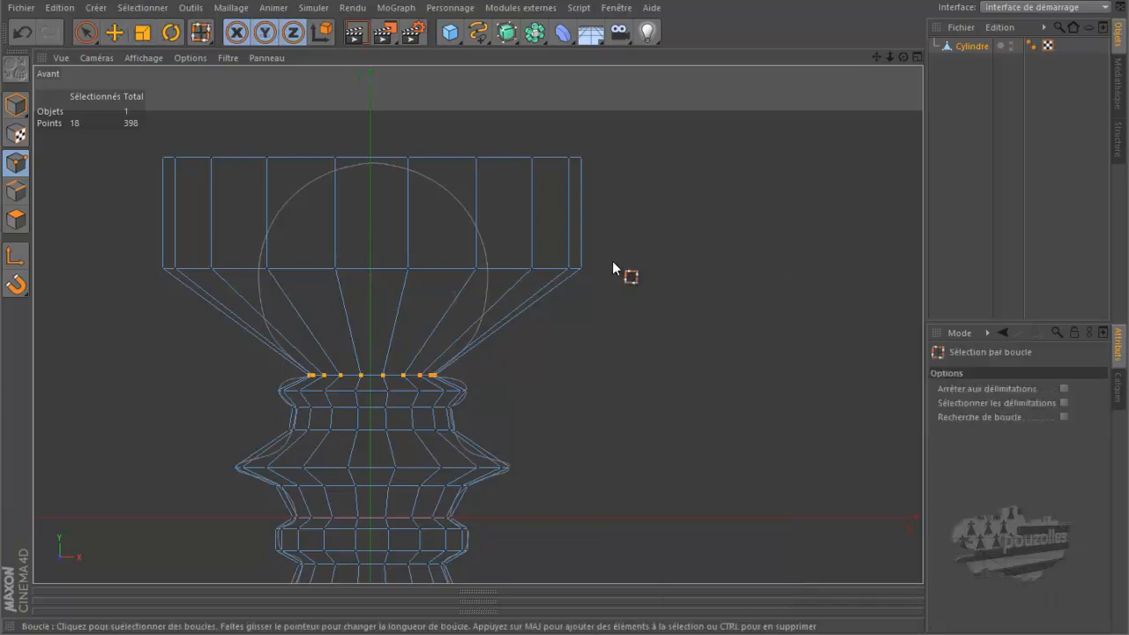
pyautogui.click(16, 191)
pyautogui.click(382, 270)
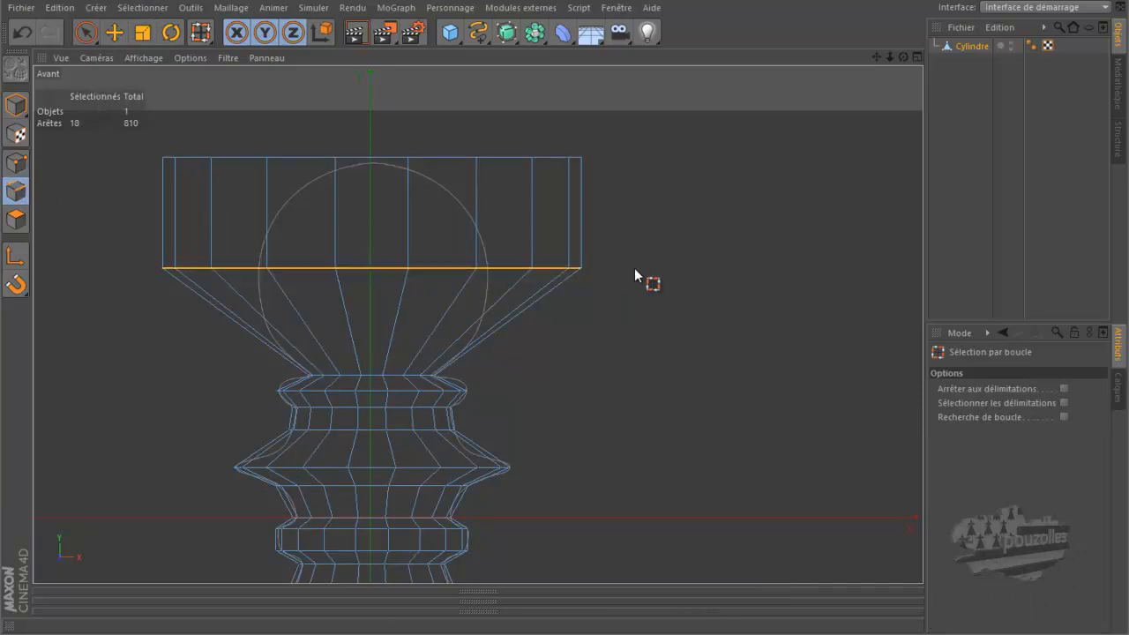
# Step: Try to bevel the head's edge loop with a 35.6 cm inner offset and 3 subdivisions
pyautogui.rightClick(716, 174)
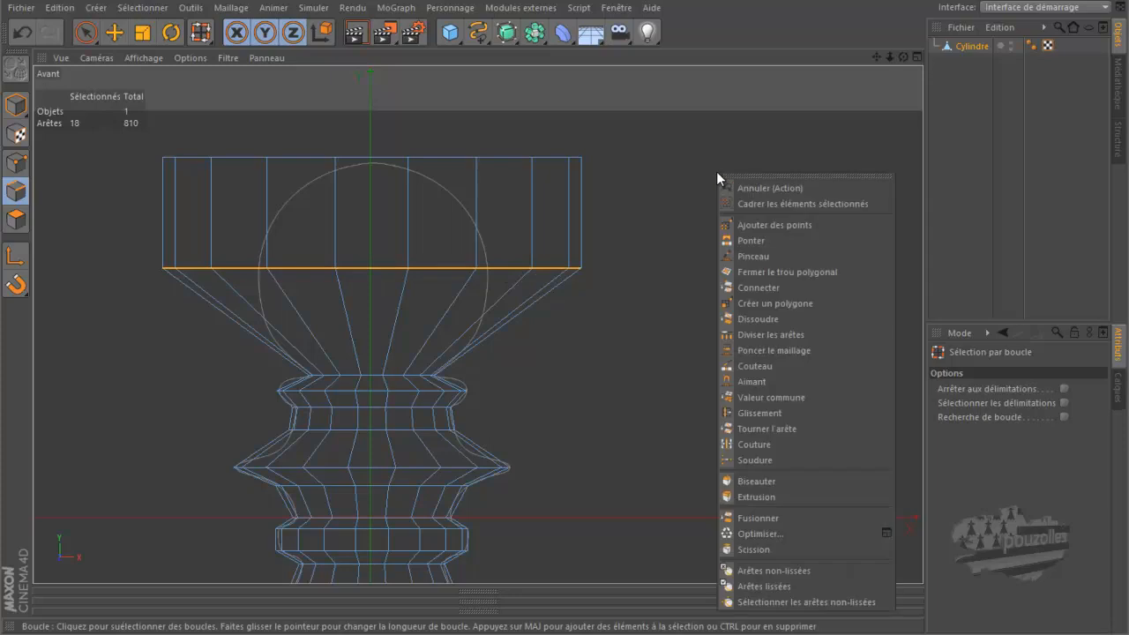
pyautogui.click(758, 480)
pyautogui.moveTo(670, 375); pyautogui.dragTo(568, 303)
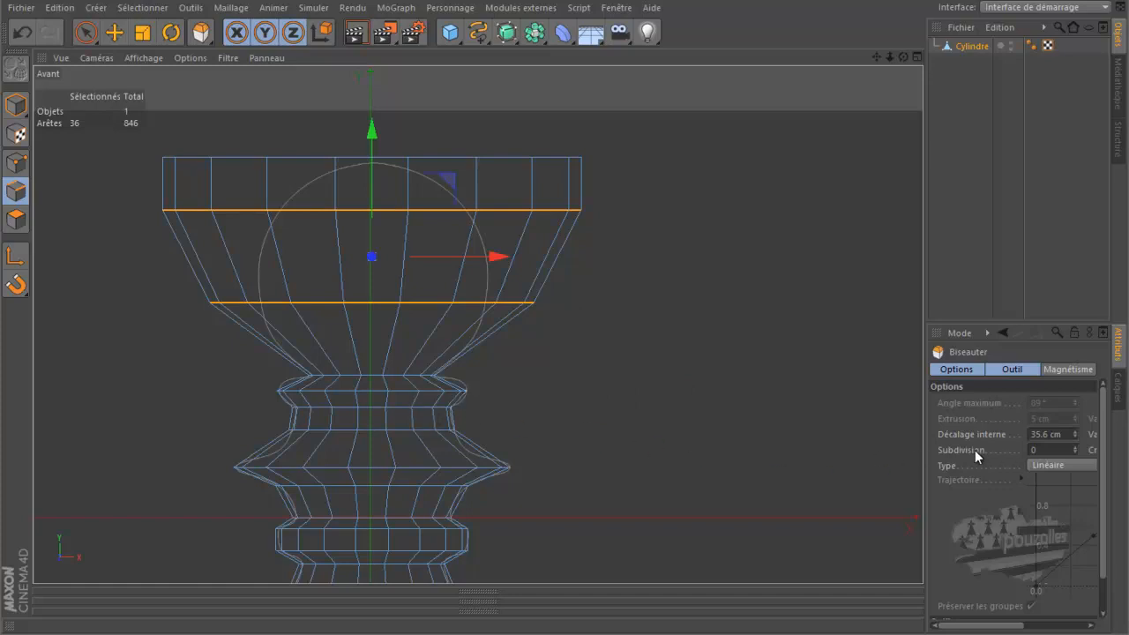
pyautogui.click(1074, 448)
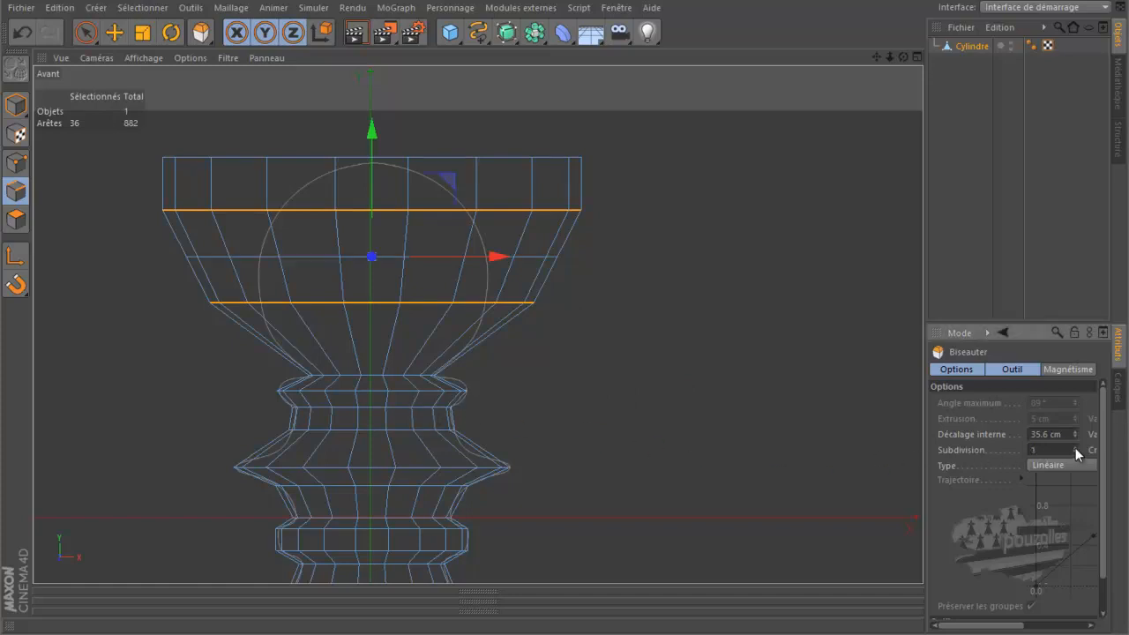
pyautogui.click(1075, 448)
pyautogui.click(1075, 447)
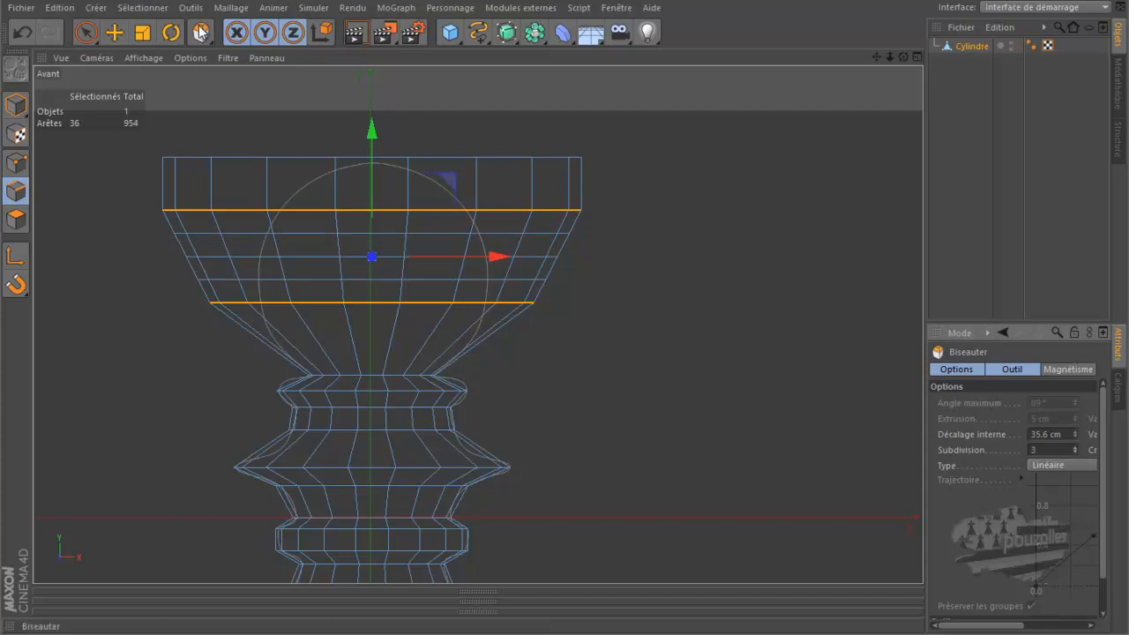
pyautogui.click(22, 35)
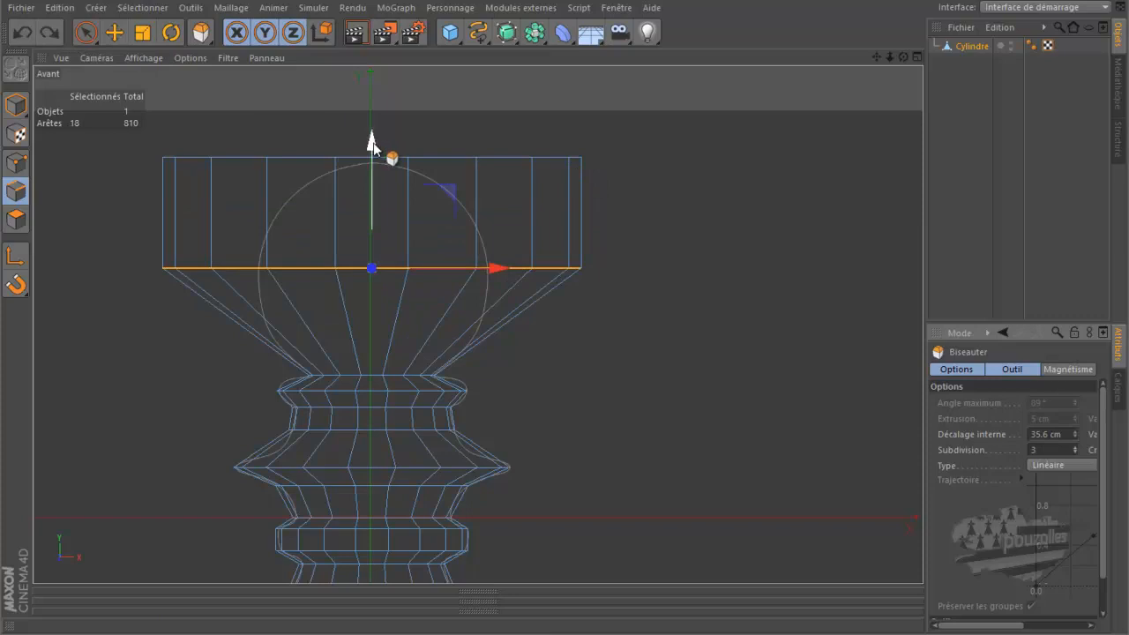
# Step: Move the head's edge loop slightly down and bevel it with a 57.6 cm inner offset and 5 subdivisions
pyautogui.moveTo(374, 143); pyautogui.dragTo(371, 156)
pyautogui.click(629, 316)
pyautogui.moveTo(566, 304)
pyautogui.mouseDown()
pyautogui.moveTo(576, 302)
pyautogui.moveTo(565, 304)
pyautogui.mouseUp()
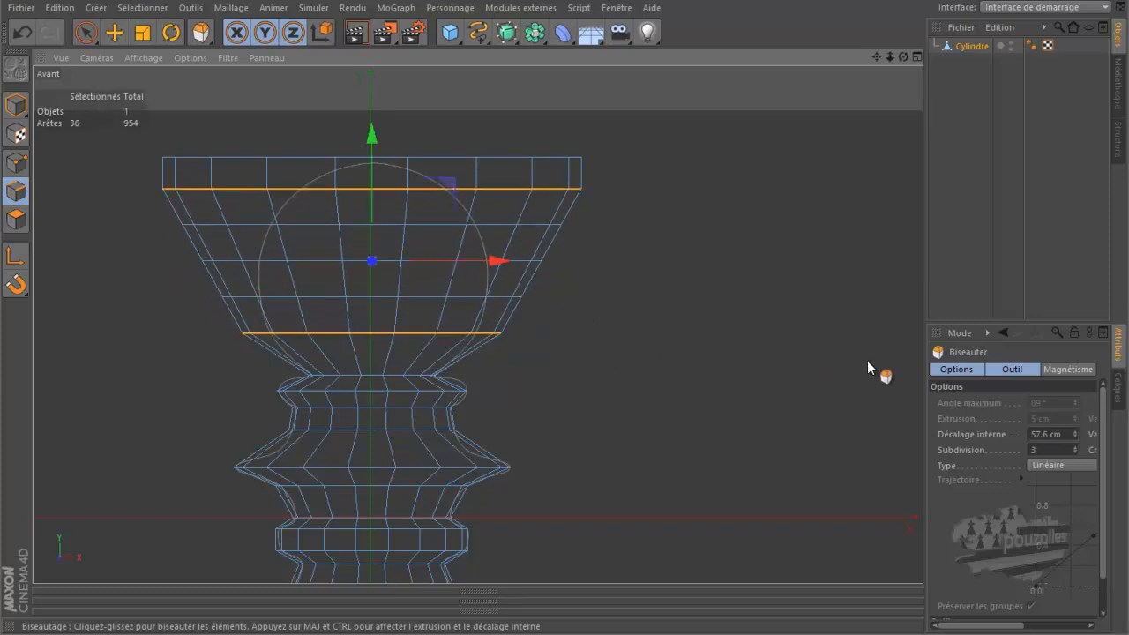
pyautogui.click(1074, 446)
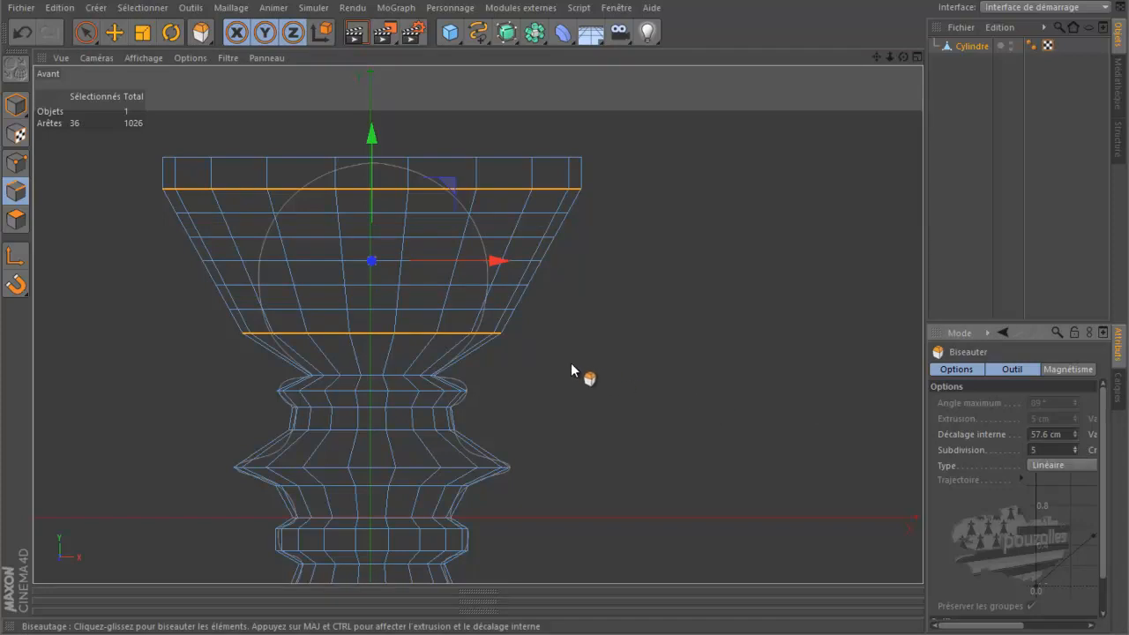
# Step: Try a knife loop cut between the head's base and its lowest bevel loop with the limit to selection turned off
pyautogui.press('k')
pyautogui.scroll(5, 498, 388)
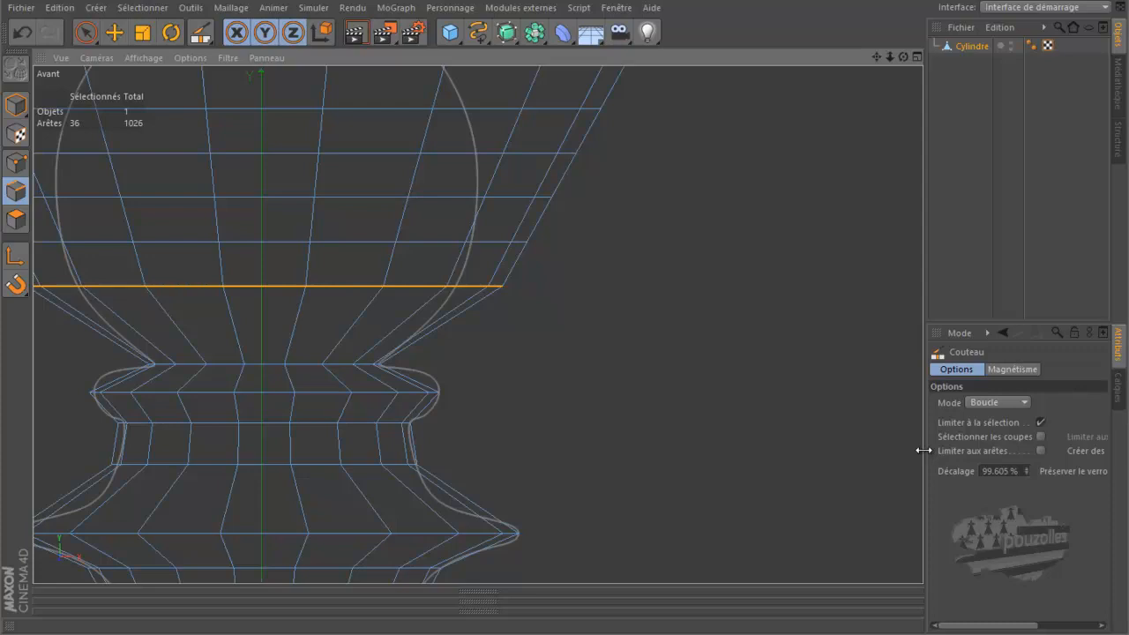
pyautogui.moveTo(922, 450); pyautogui.dragTo(825, 447)
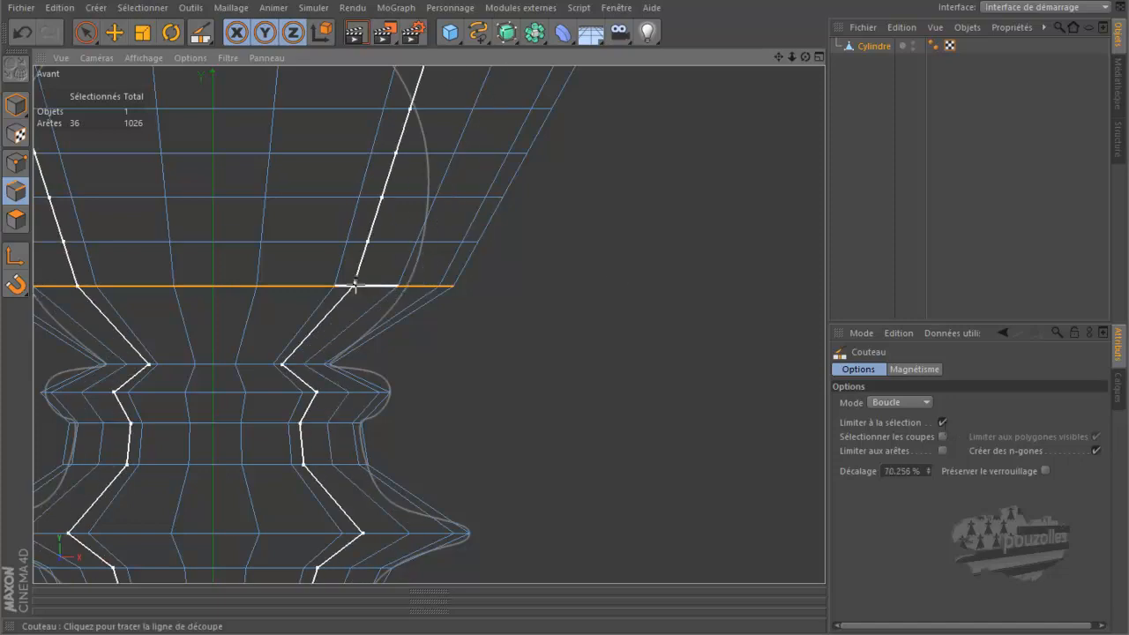
pyautogui.click(942, 423)
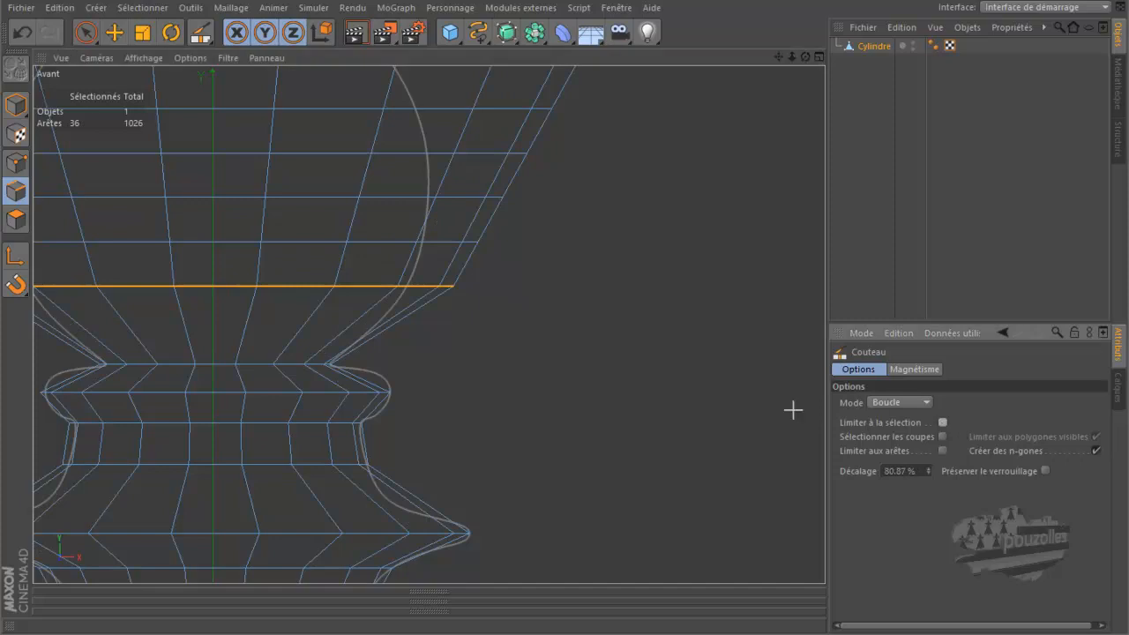
pyautogui.click(377, 331)
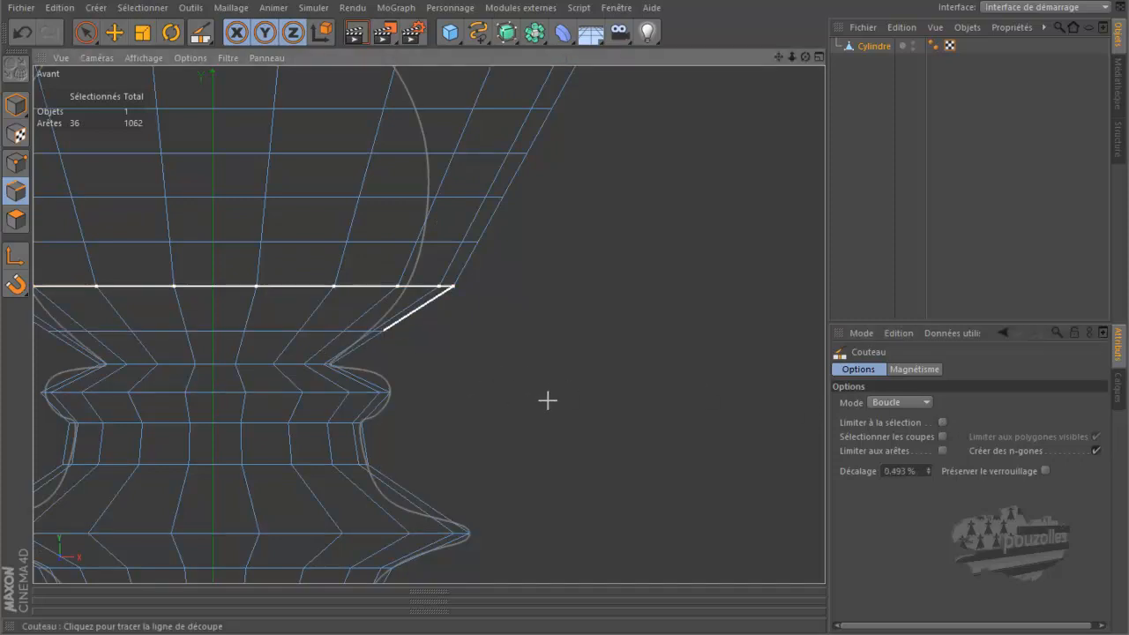
pyautogui.click(21, 33)
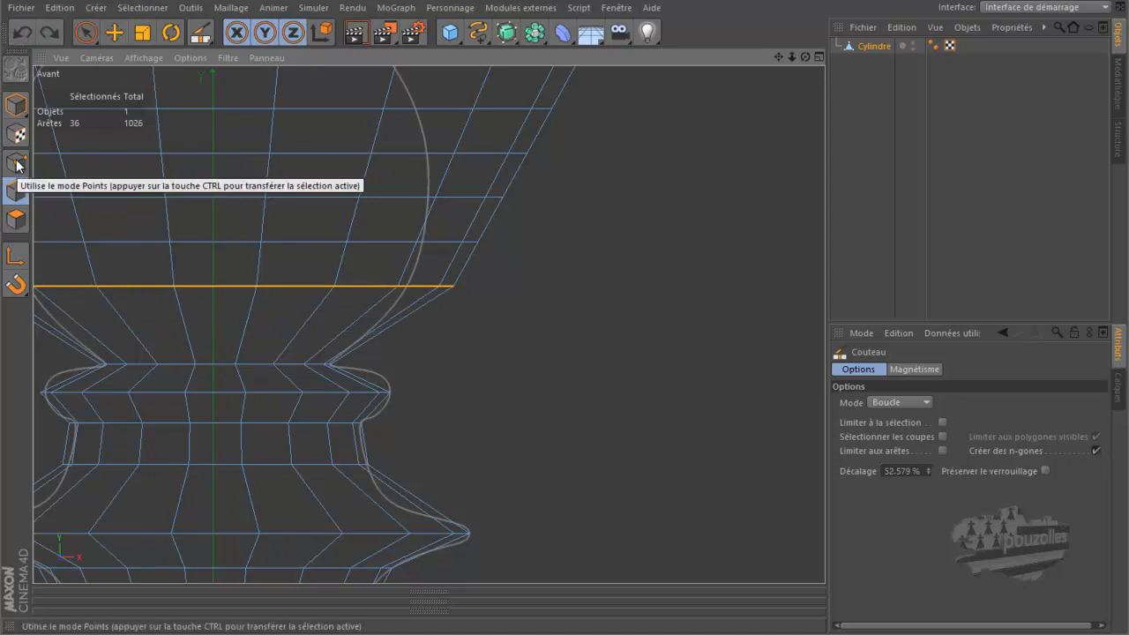
# Step: Clear the edge selection, switch to point mode and select the point loop at the lower border of the beveled head
pyautogui.click(113, 33)
pyautogui.click(470, 276)
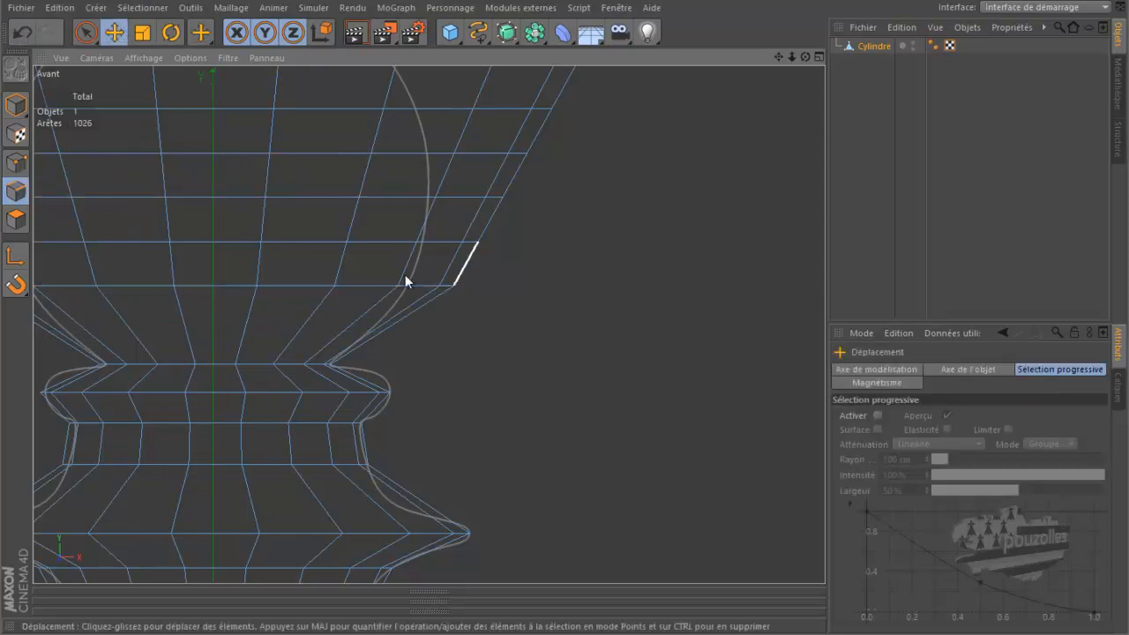
pyautogui.click(17, 161)
pyautogui.press('u')
pyautogui.press('l')
pyautogui.click(282, 283)
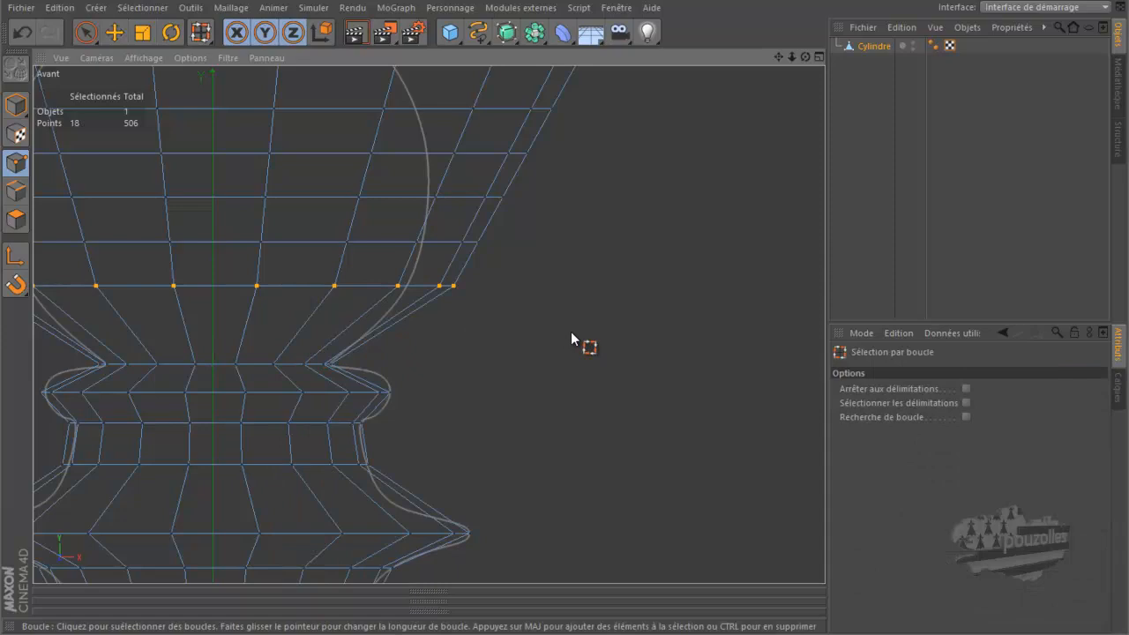
# Step: Turn on the knife's limit to selection and cut a loop midway between the head's base and the selected point loop
pyautogui.press('k')
pyautogui.press('l')
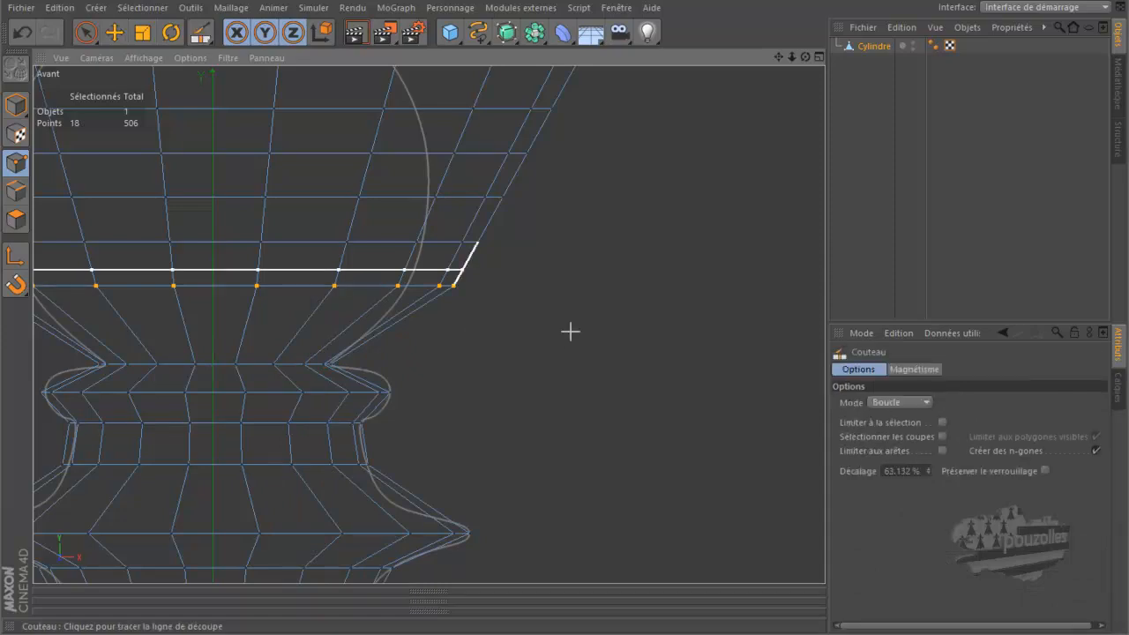
pyautogui.click(942, 422)
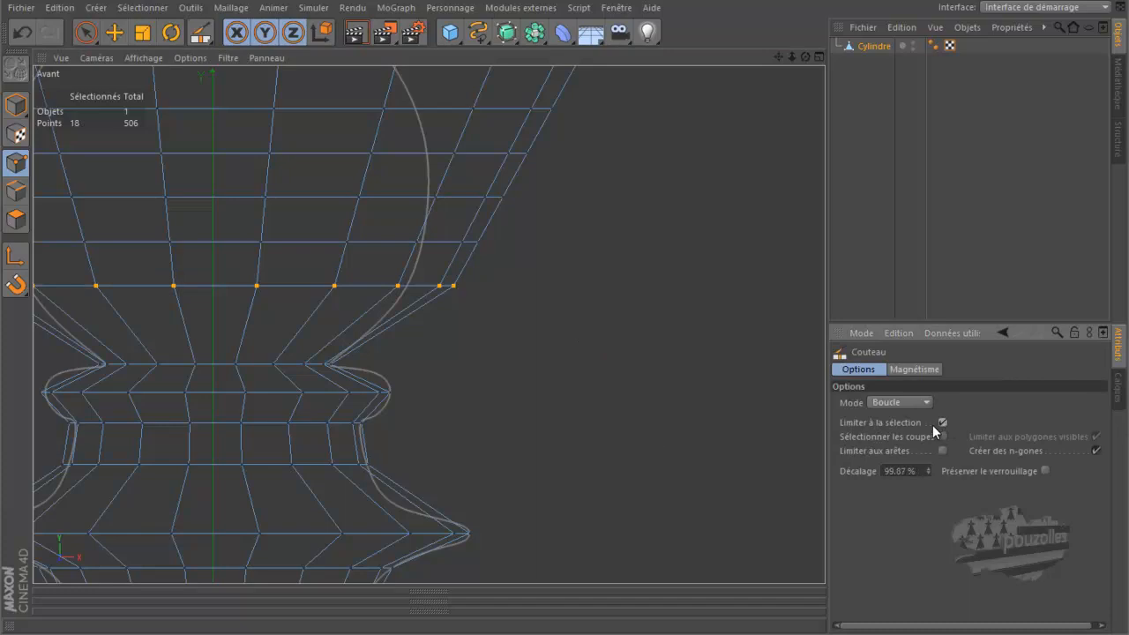
pyautogui.click(386, 331)
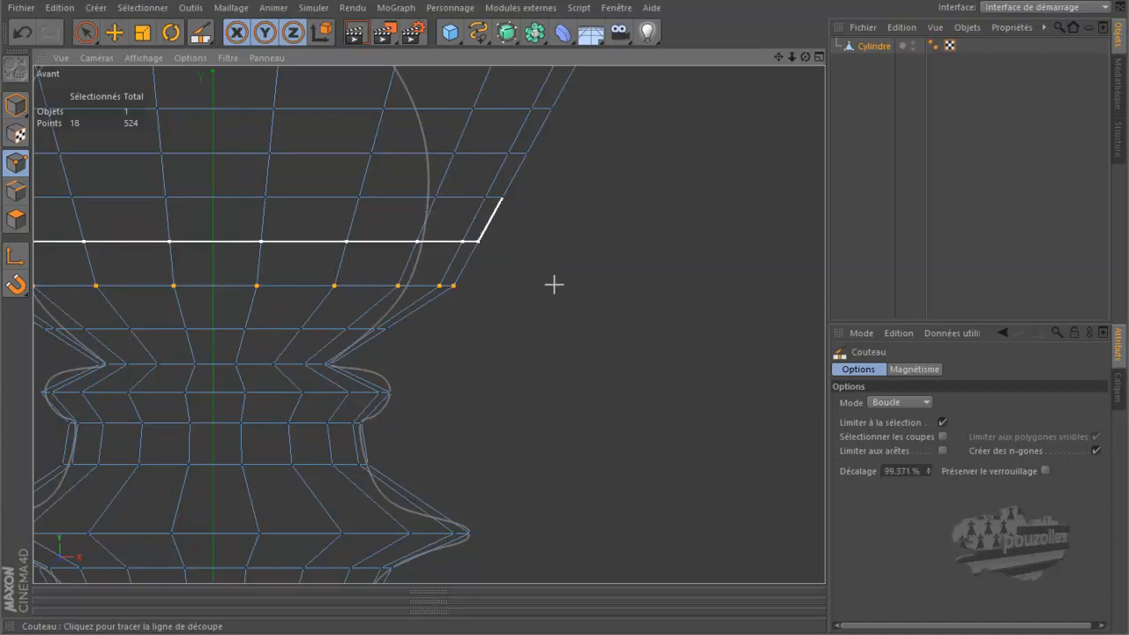
# Step: Select the central vertical polygon loop and make a knife loop cut limited to it between two bevel loops of the head
pyautogui.click(15, 222)
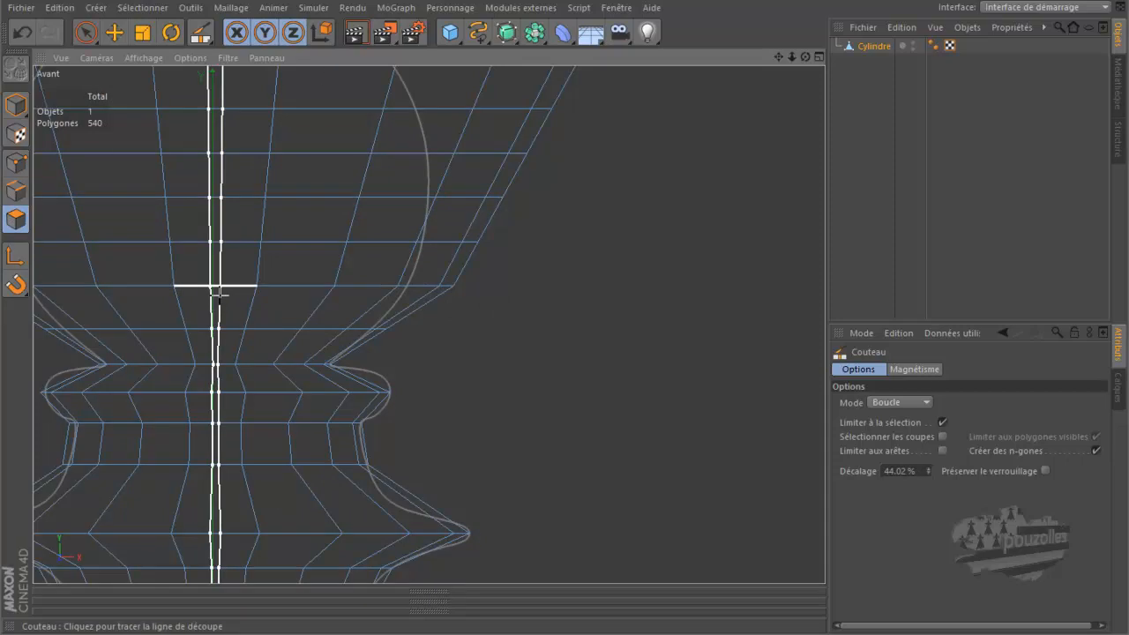
pyautogui.press('u')
pyautogui.press('l')
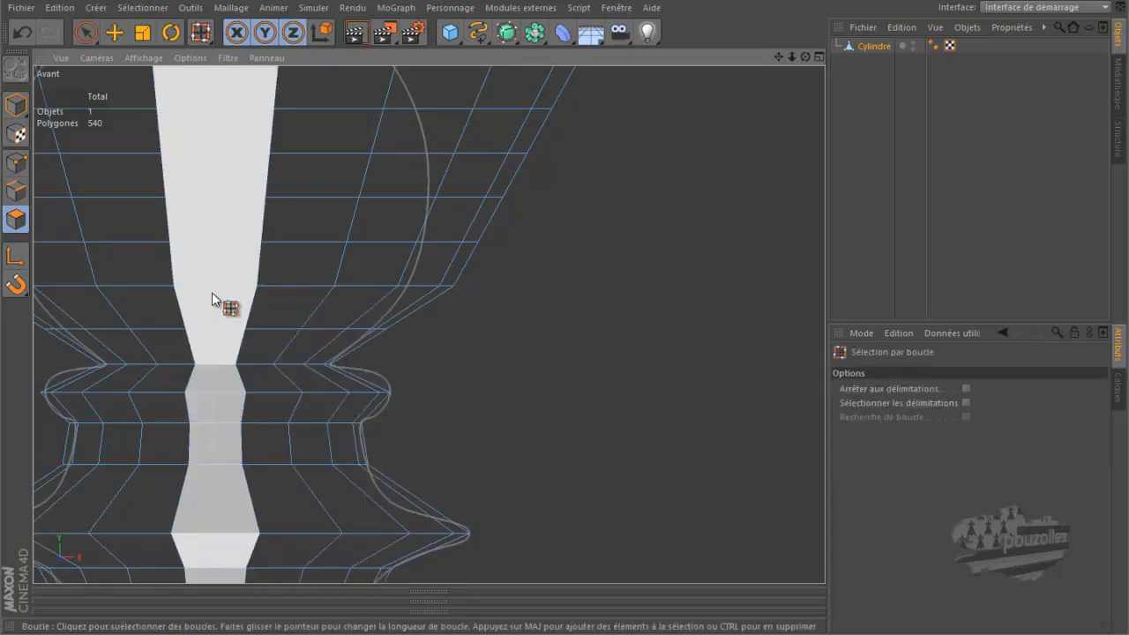
pyautogui.click(222, 305)
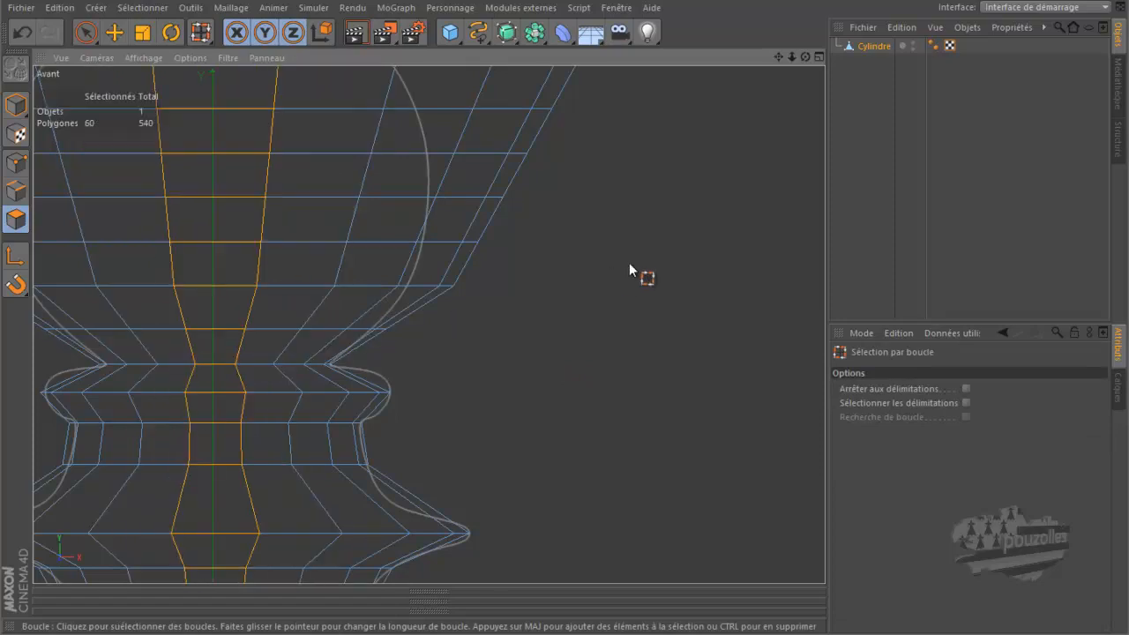
pyautogui.press('k')
pyautogui.press('l')
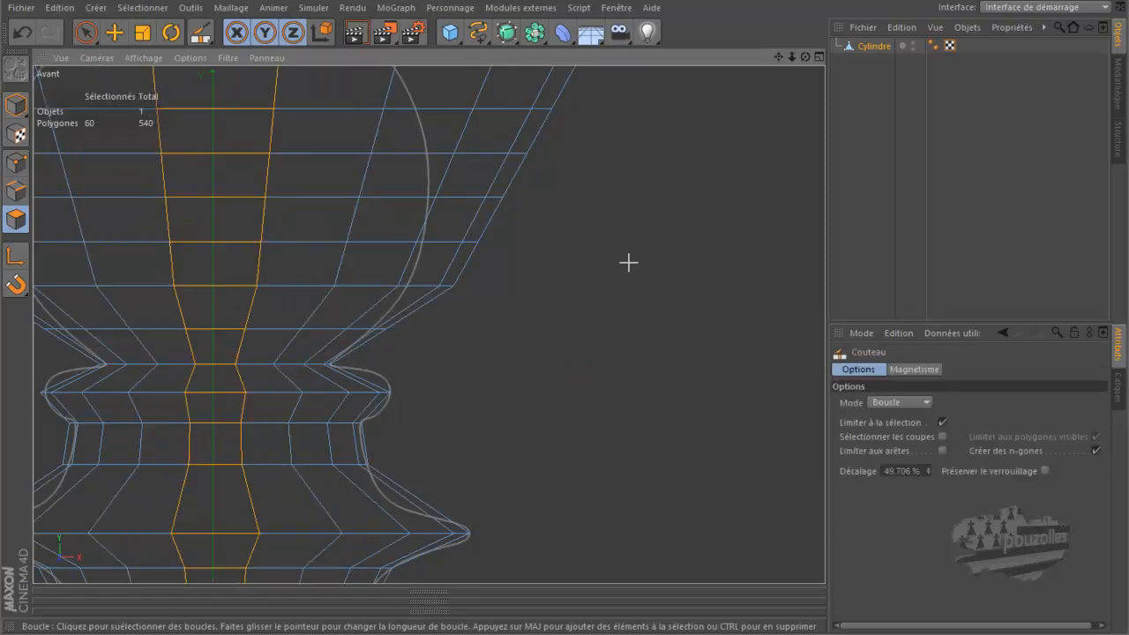
pyautogui.click(353, 216)
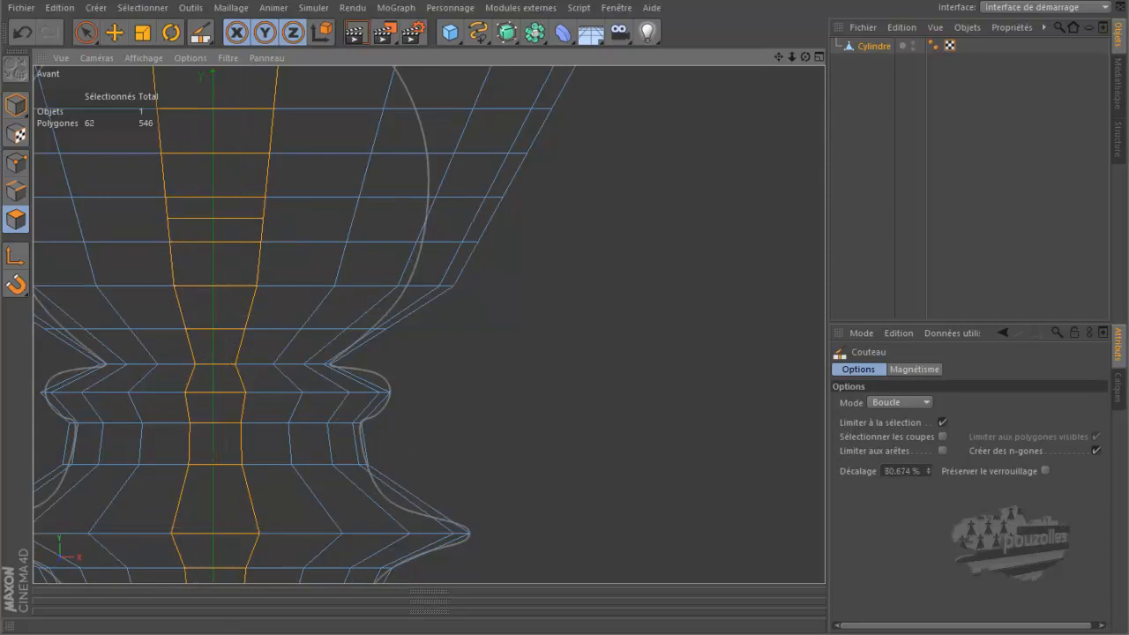
# Step: Undo the knife loop cut limited to the central polygon loop and return to polygon mode
pyautogui.click(112, 33)
pyautogui.click(189, 211)
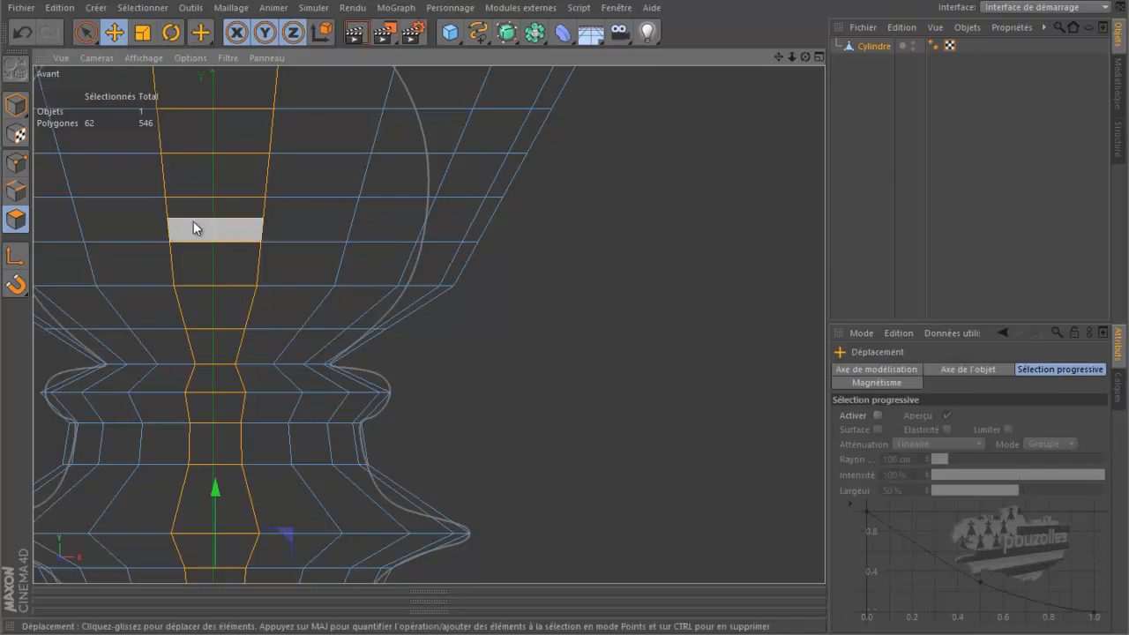
pyautogui.click(15, 190)
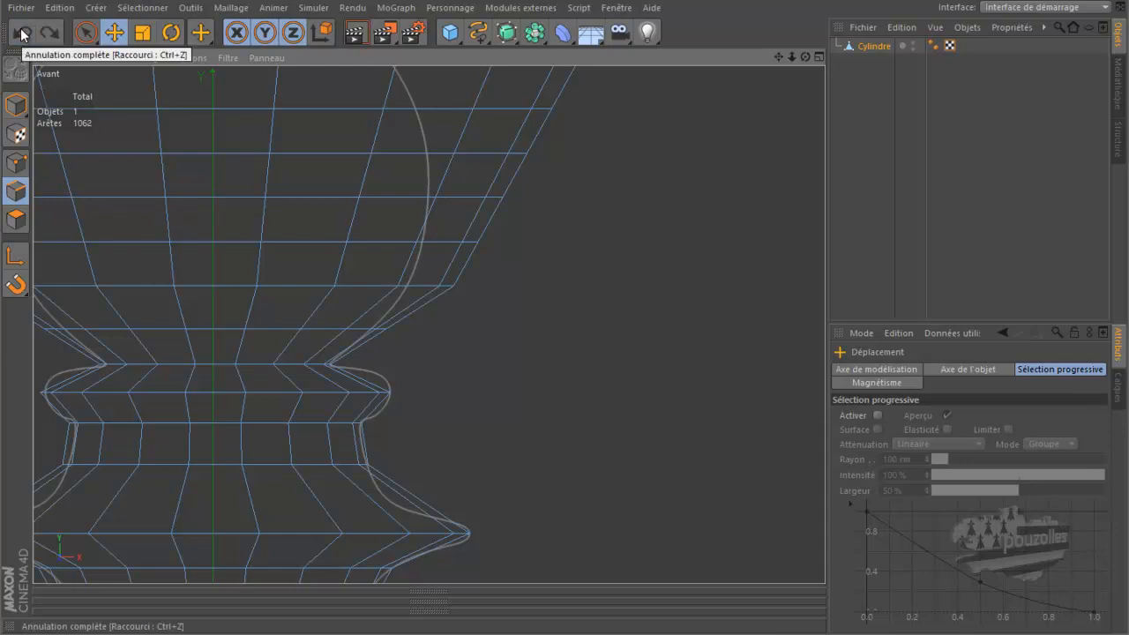
pyautogui.click(16, 219)
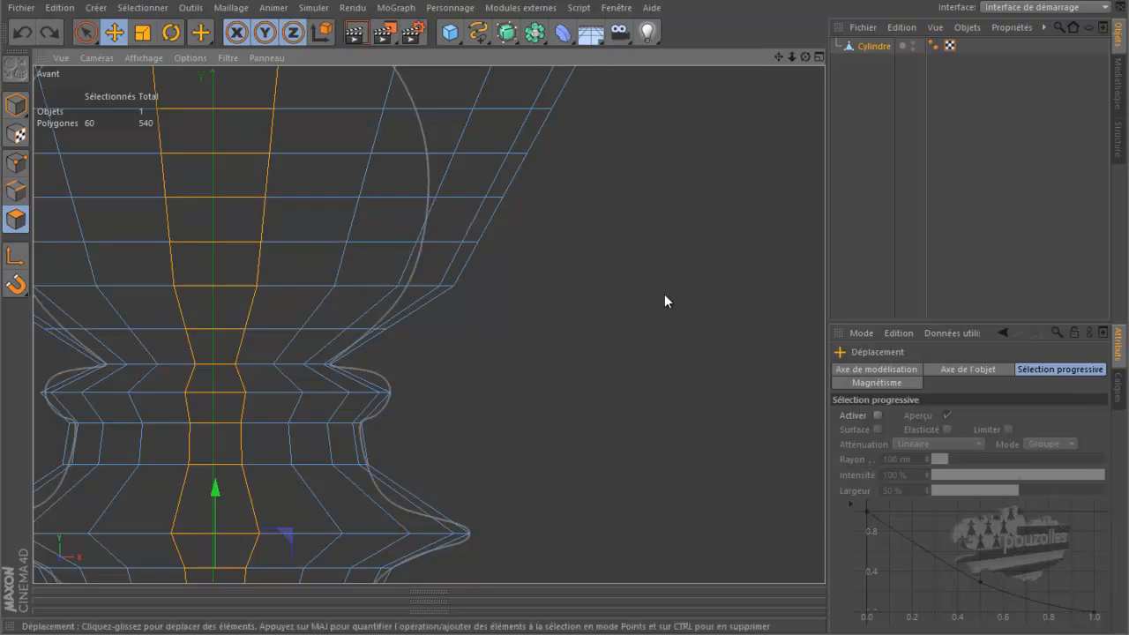
# Step: Try a knife loop cut between the two lowest bevel loops of the head with the limit to selection turned off
pyautogui.press('k')
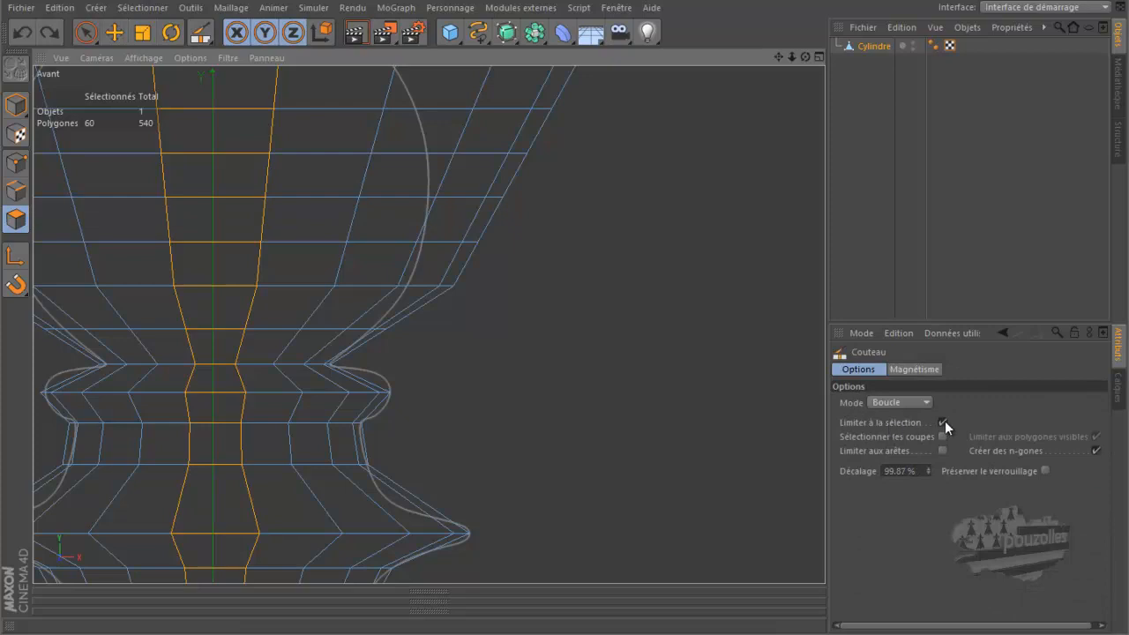
pyautogui.click(942, 422)
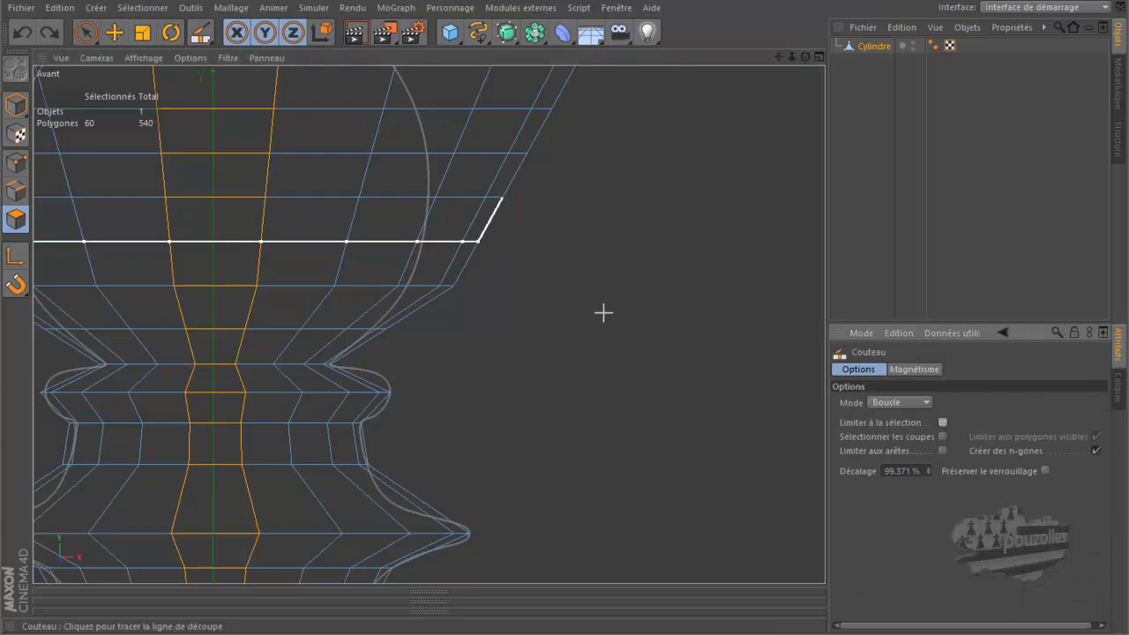
pyautogui.click(482, 272)
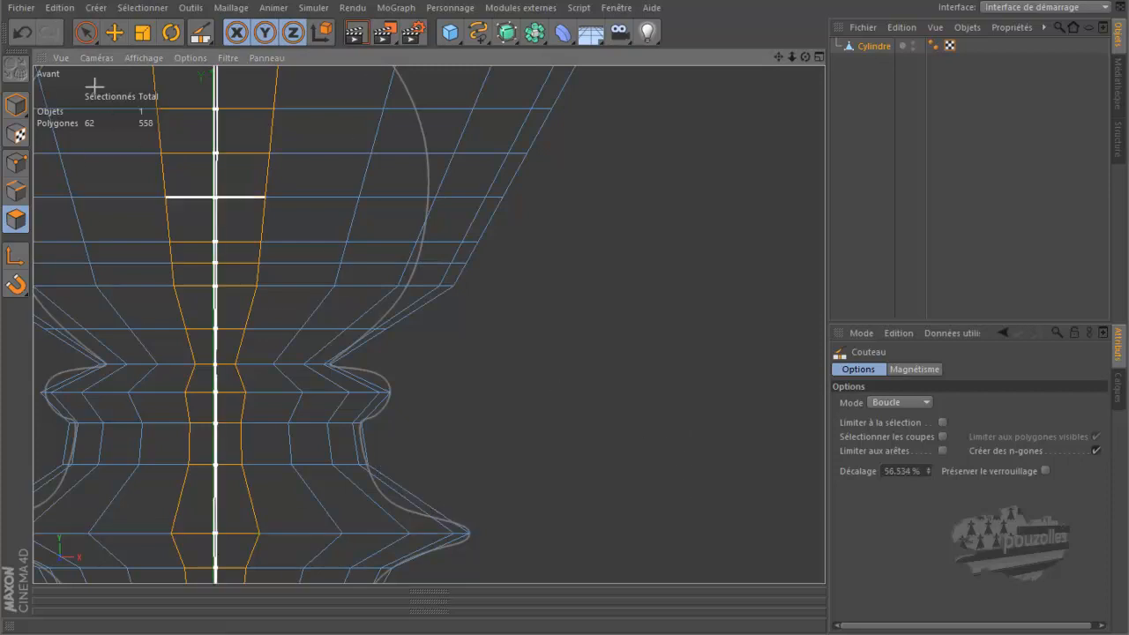
pyautogui.click(22, 33)
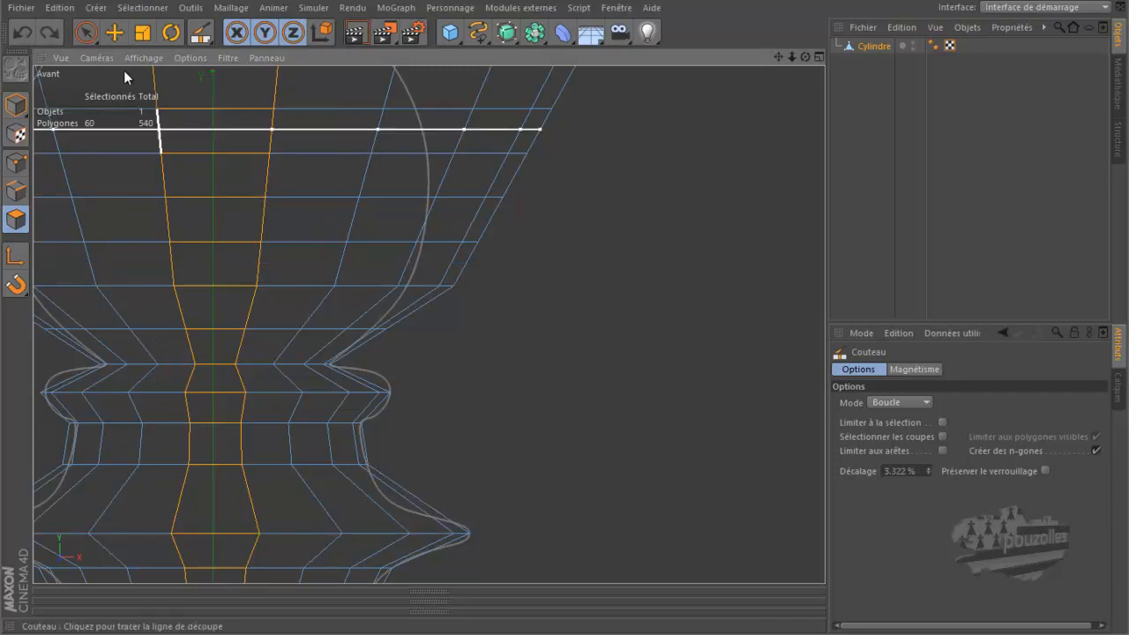
# Step: Clear the polygon selection and switch to point mode
pyautogui.click(114, 32)
pyautogui.click(709, 278)
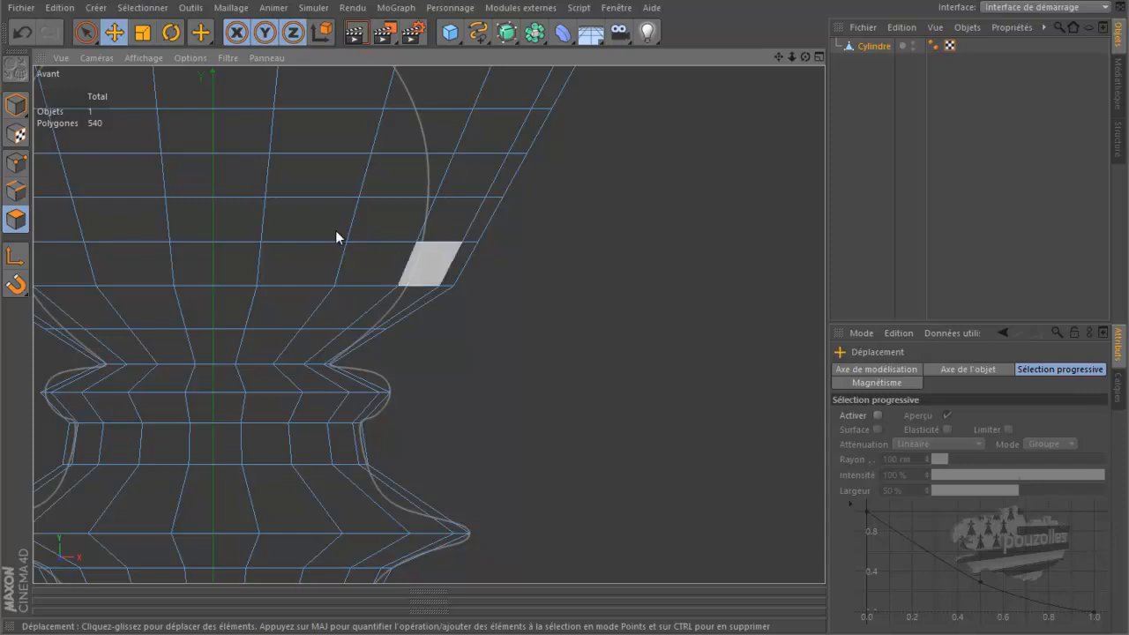
pyautogui.click(15, 162)
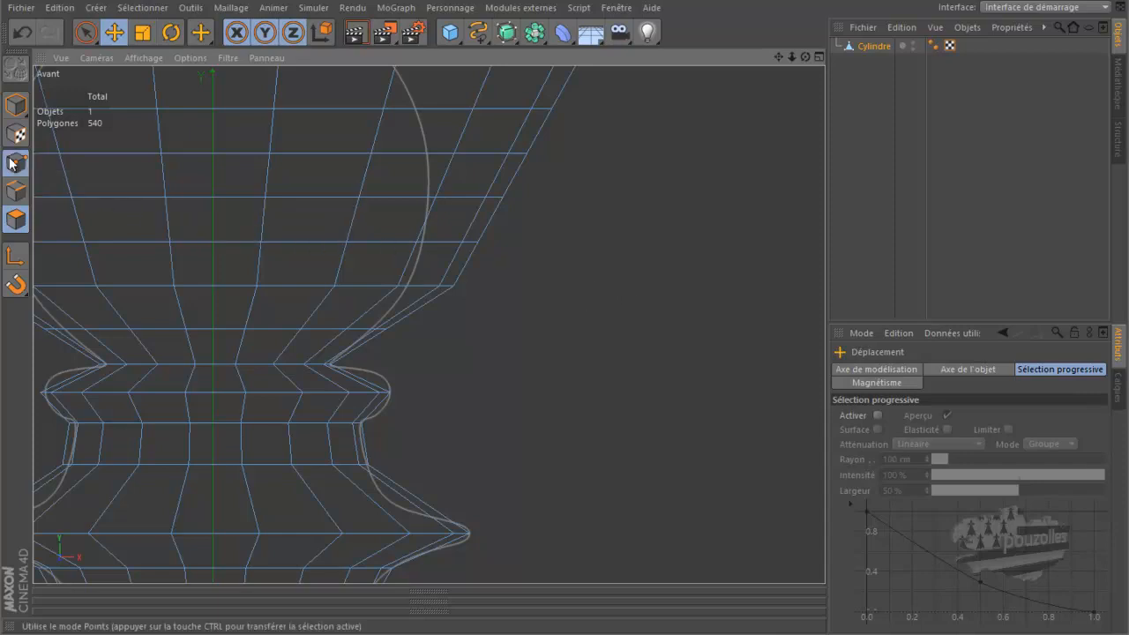
# Step: Select the first point loop above the neck and scale it inward to match the background outline
pyautogui.rightClick(265, 365)
pyautogui.click(265, 365)
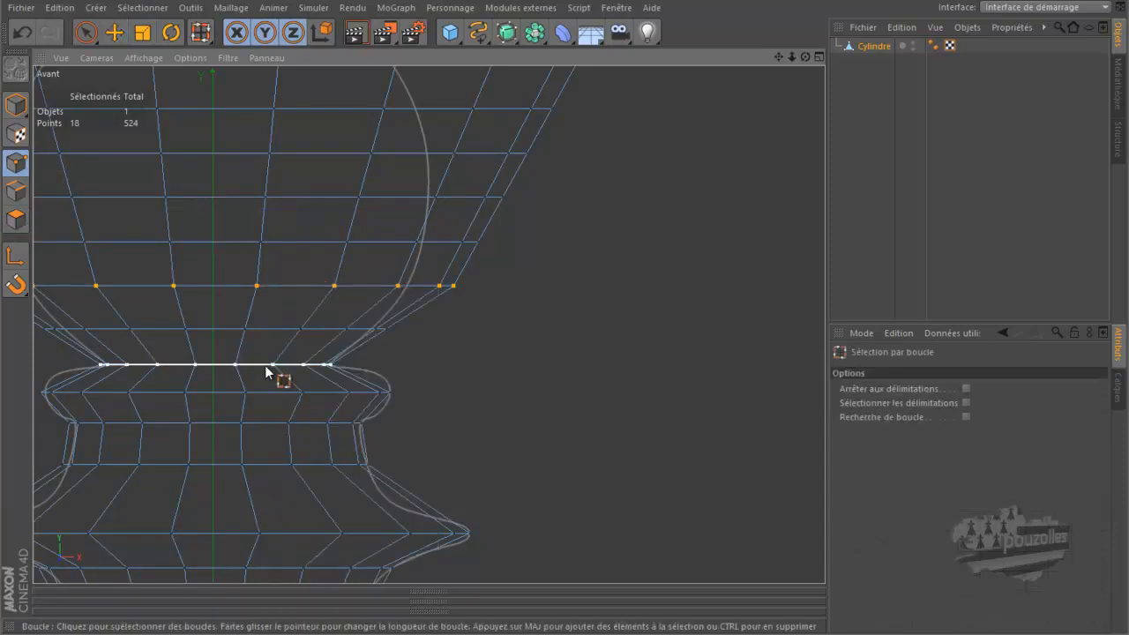
pyautogui.click(268, 330)
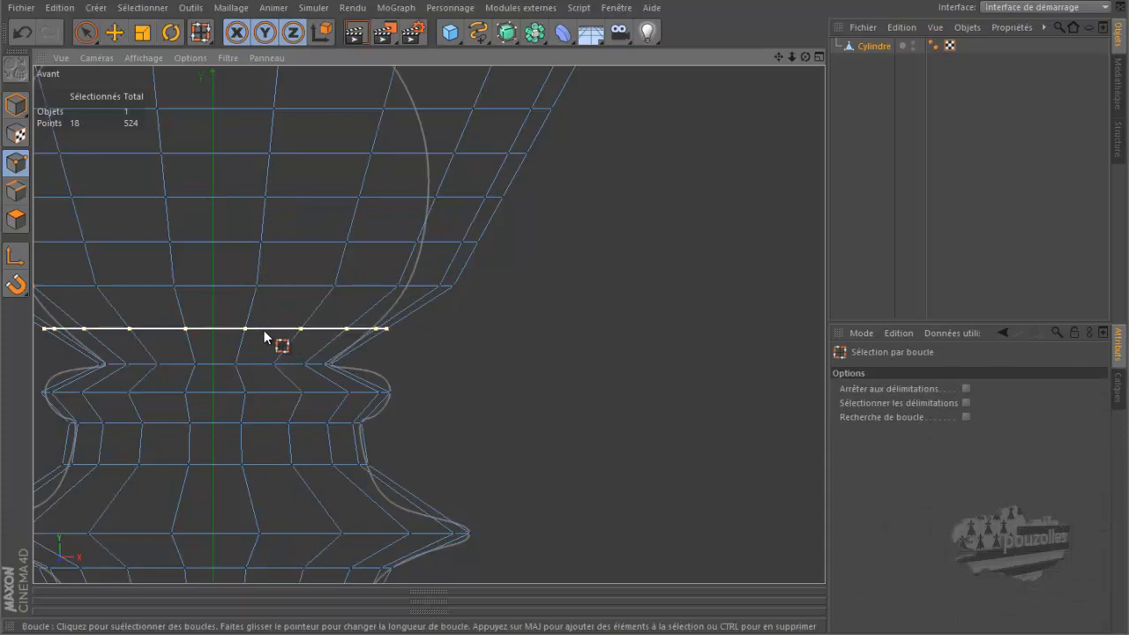
pyautogui.scroll(1, 264, 331)
pyautogui.scroll(5, 264, 332)
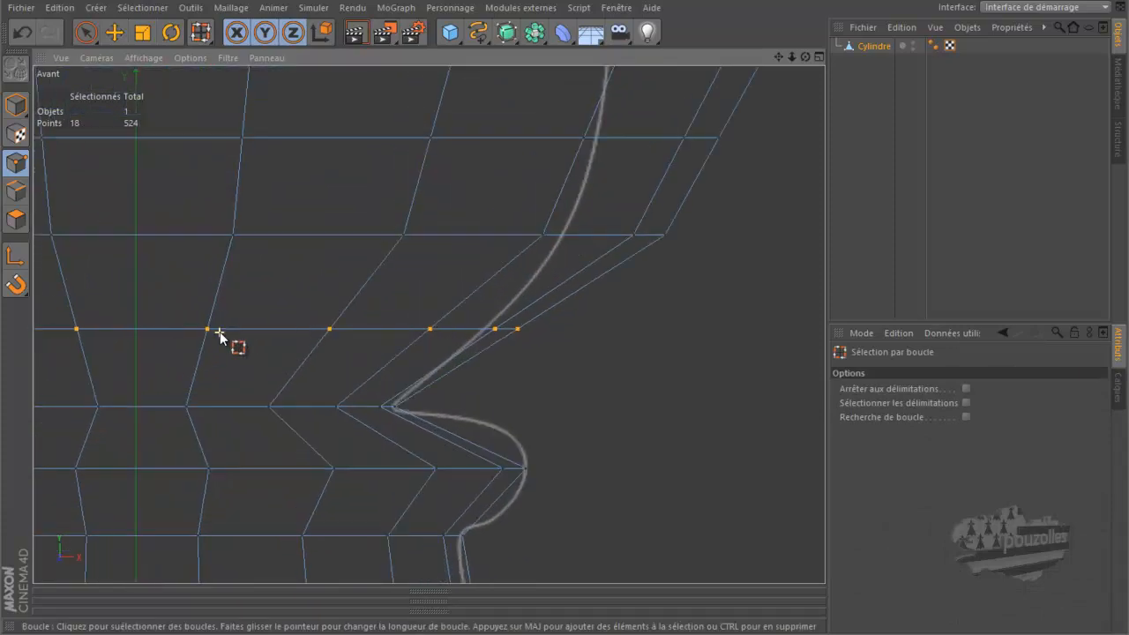
pyautogui.moveTo(778, 56); pyautogui.dragTo(566, 305)
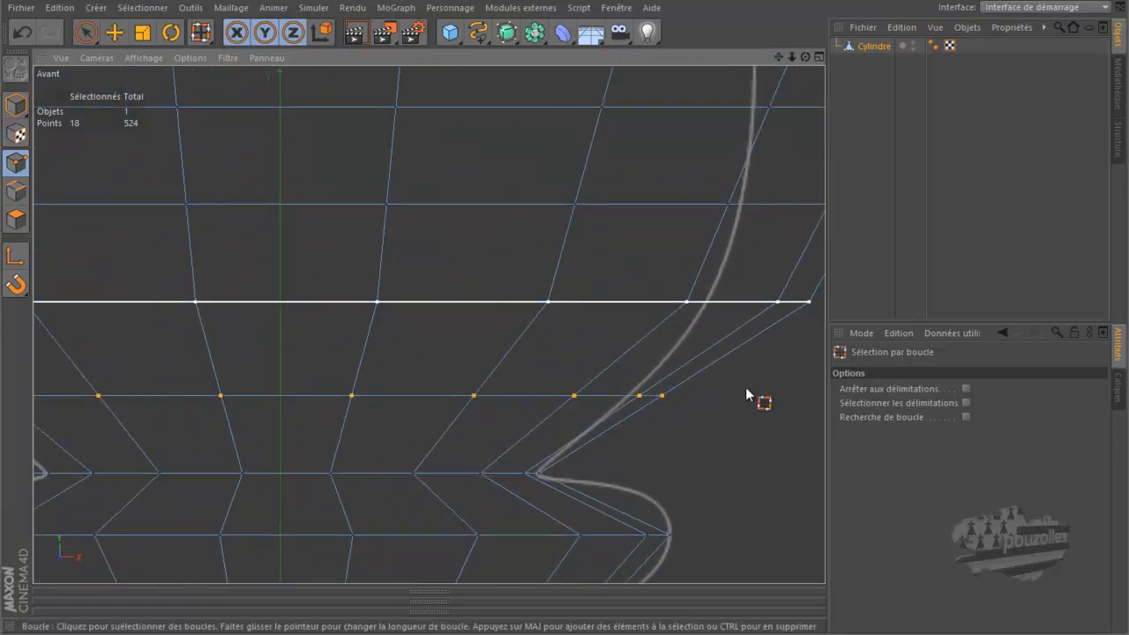
pyautogui.press('t')
pyautogui.moveTo(750, 435); pyautogui.dragTo(706, 433)
# Step: Select the second point loop above the neck and scale it inward onto the outline
pyautogui.press('u')
pyautogui.press('l')
pyautogui.click(706, 303)
pyautogui.press('t')
pyautogui.moveTo(776, 427); pyautogui.dragTo(642, 445)
# Step: Select the third point loop above the neck and scale it inward onto the outline
pyautogui.press('u')
pyautogui.press('l')
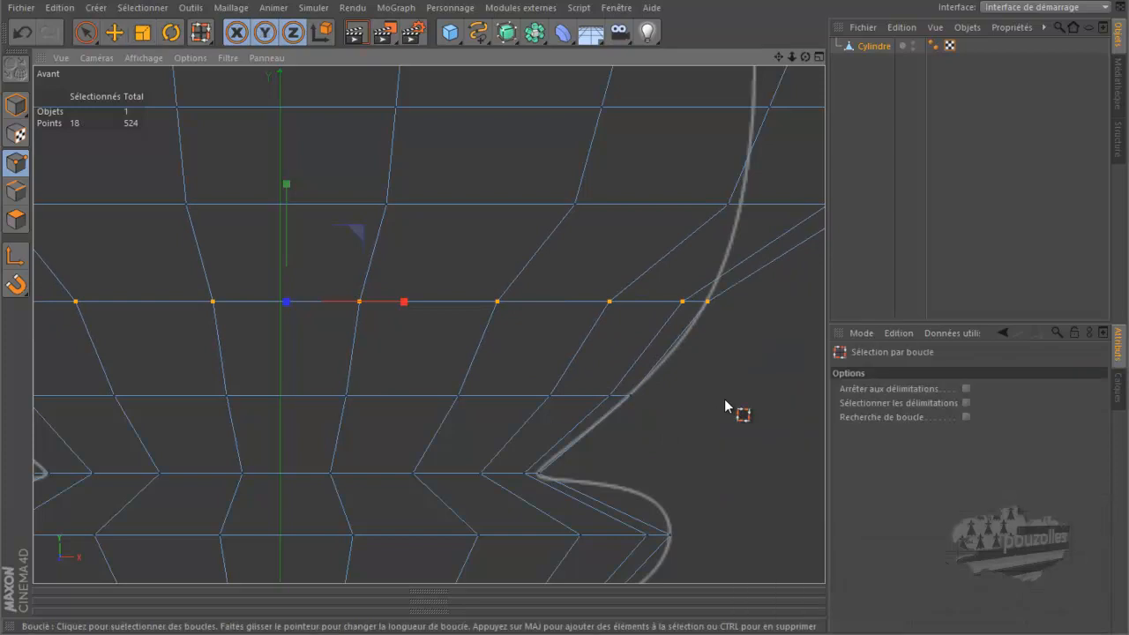
pyautogui.click(667, 205)
pyautogui.press('t')
pyautogui.moveTo(757, 405); pyautogui.dragTo(608, 421)
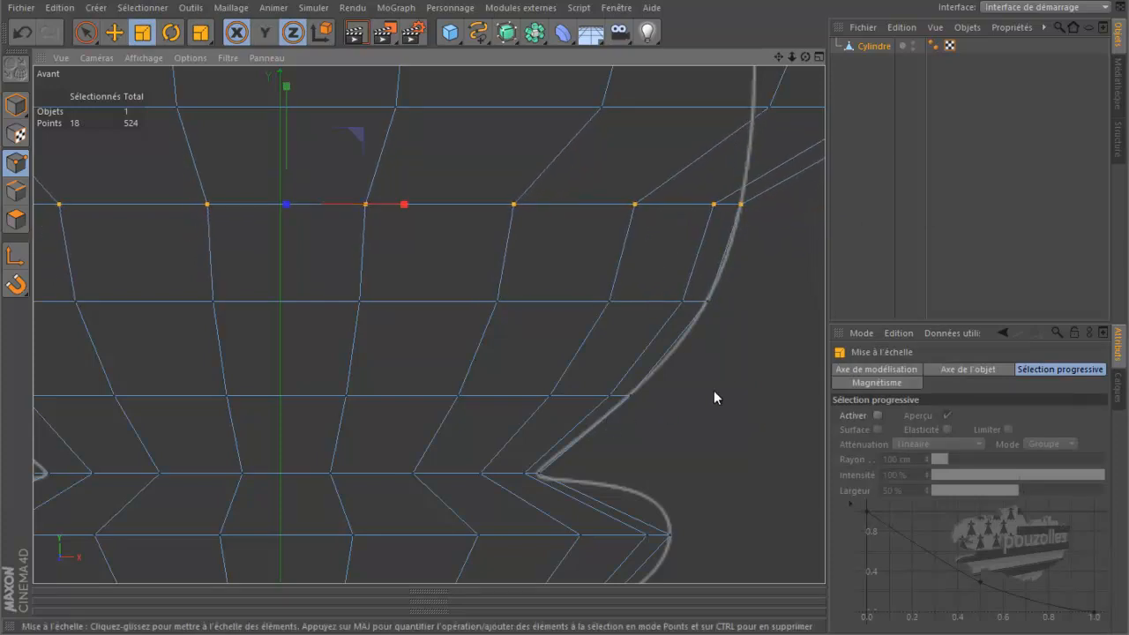
# Step: Select the fourth point loop above the neck and scale it to the widest part of the head's outline
pyautogui.press('u')
pyautogui.press('l')
pyautogui.click(653, 108)
pyautogui.press('t')
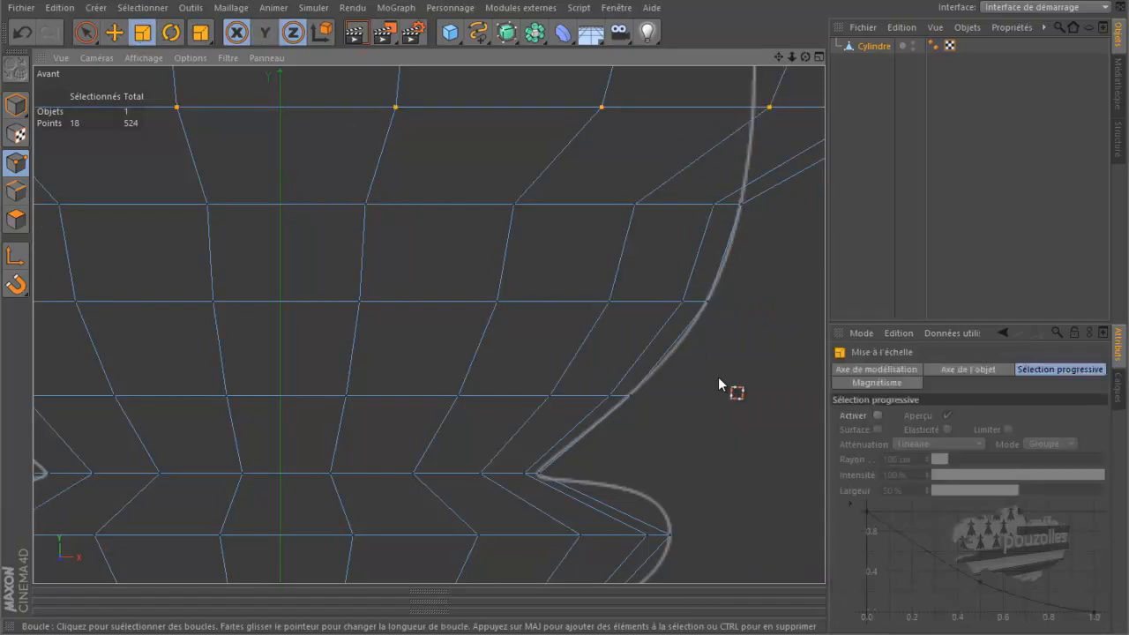
pyautogui.moveTo(725, 382); pyautogui.dragTo(569, 425)
# Step: Select the fifth point loop above the neck and scale it inward to the head's outline
pyautogui.moveTo(776, 56); pyautogui.dragTo(565, 309)
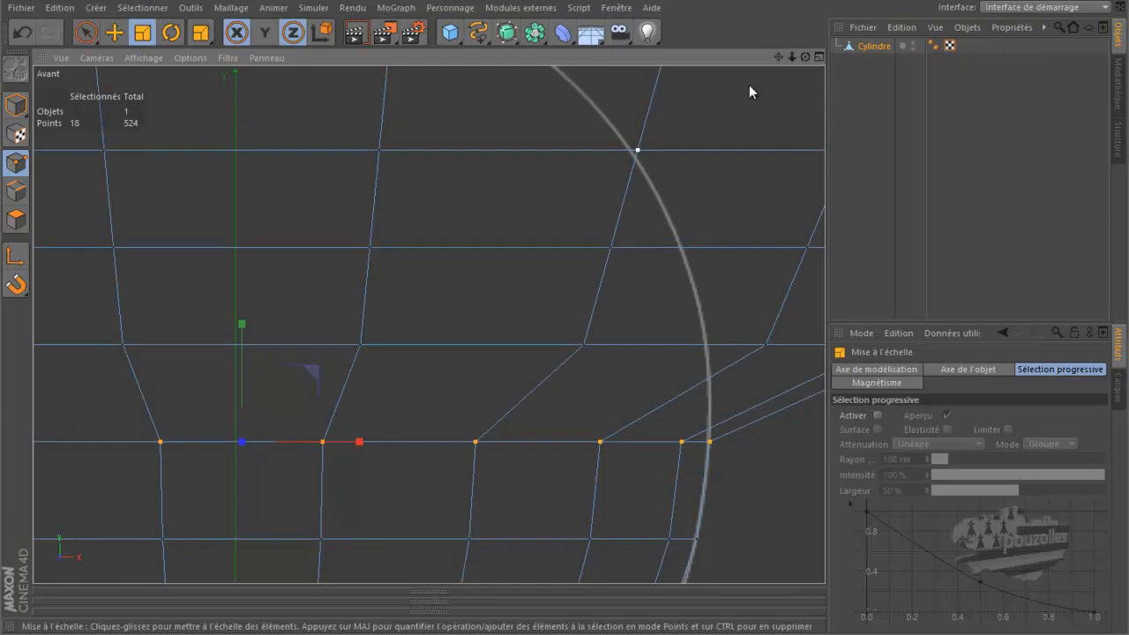
pyautogui.press('u')
pyautogui.press('l')
pyautogui.click(680, 340)
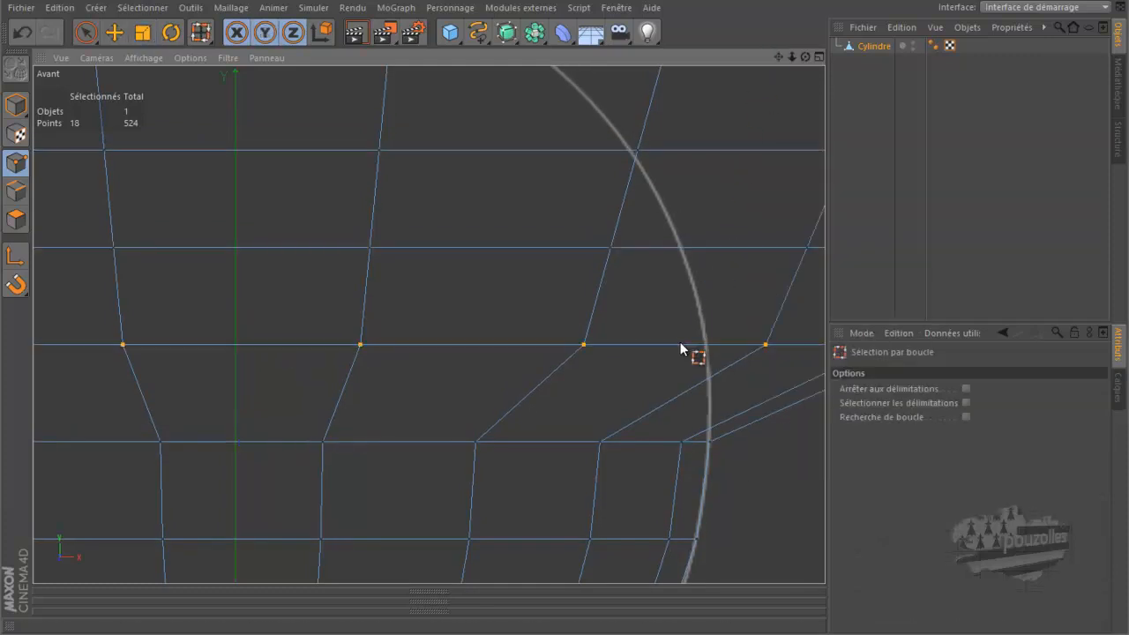
pyautogui.press('t')
pyautogui.press('y')
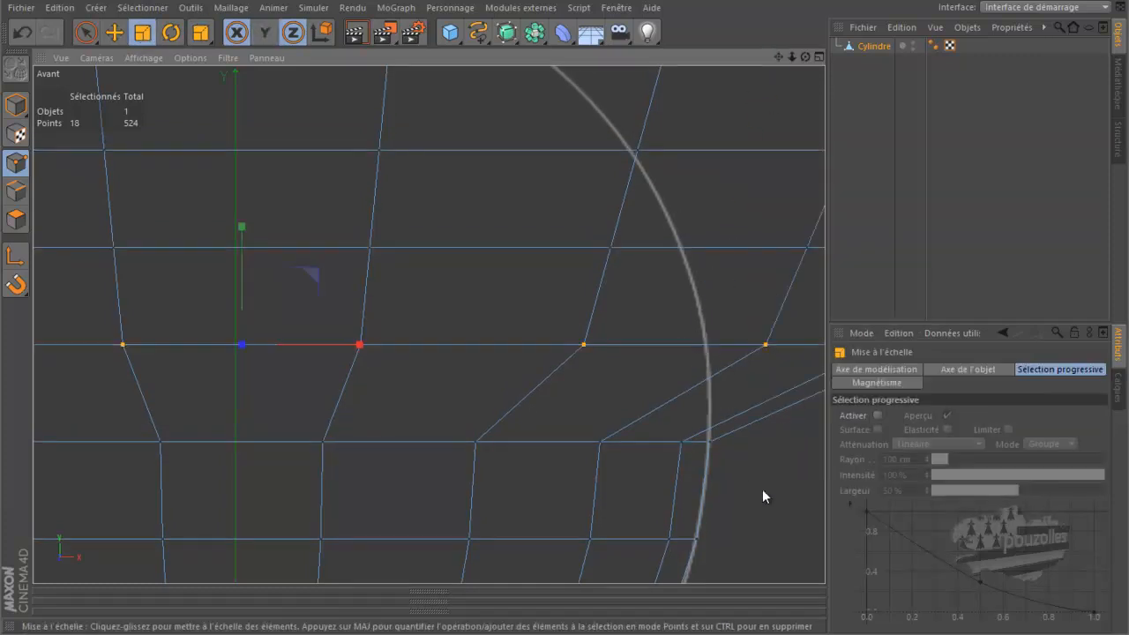
pyautogui.moveTo(786, 511); pyautogui.dragTo(560, 536)
# Step: Select the sixth point loop above the neck and scale it inward to the head's outline
pyautogui.press('u')
pyautogui.press('l')
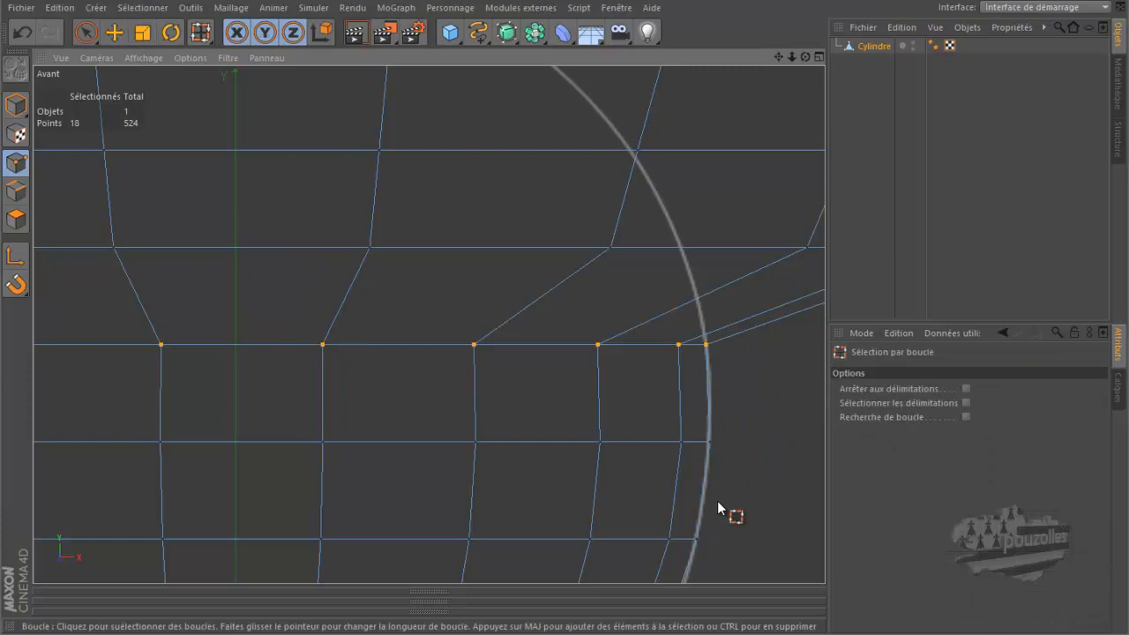
pyautogui.click(662, 246)
pyautogui.press('t')
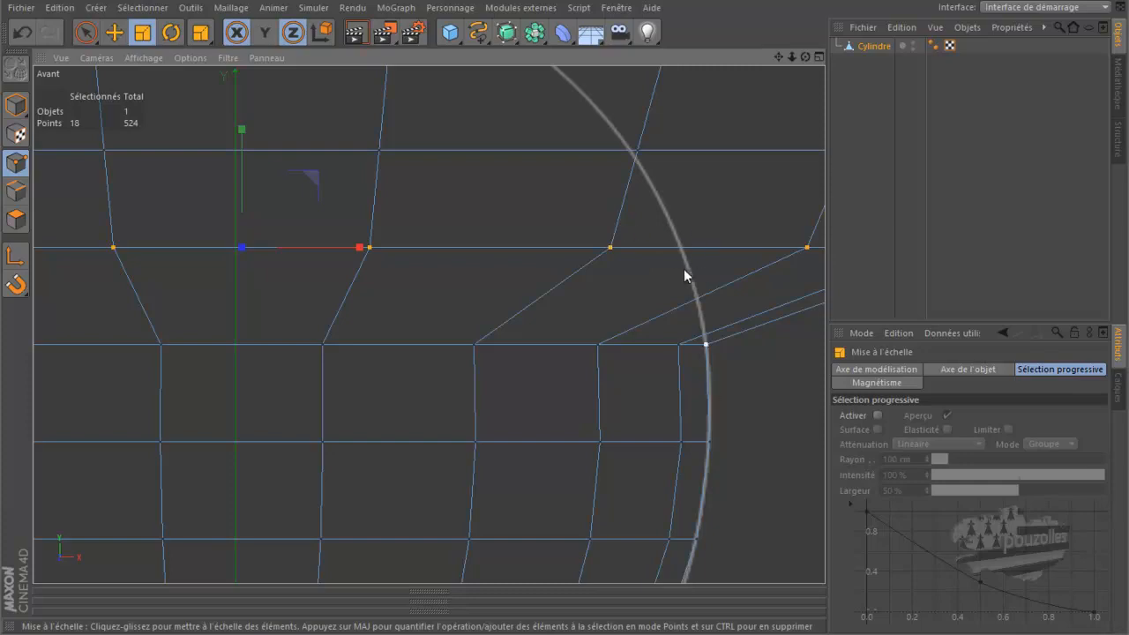
pyautogui.moveTo(785, 451); pyautogui.dragTo(540, 522)
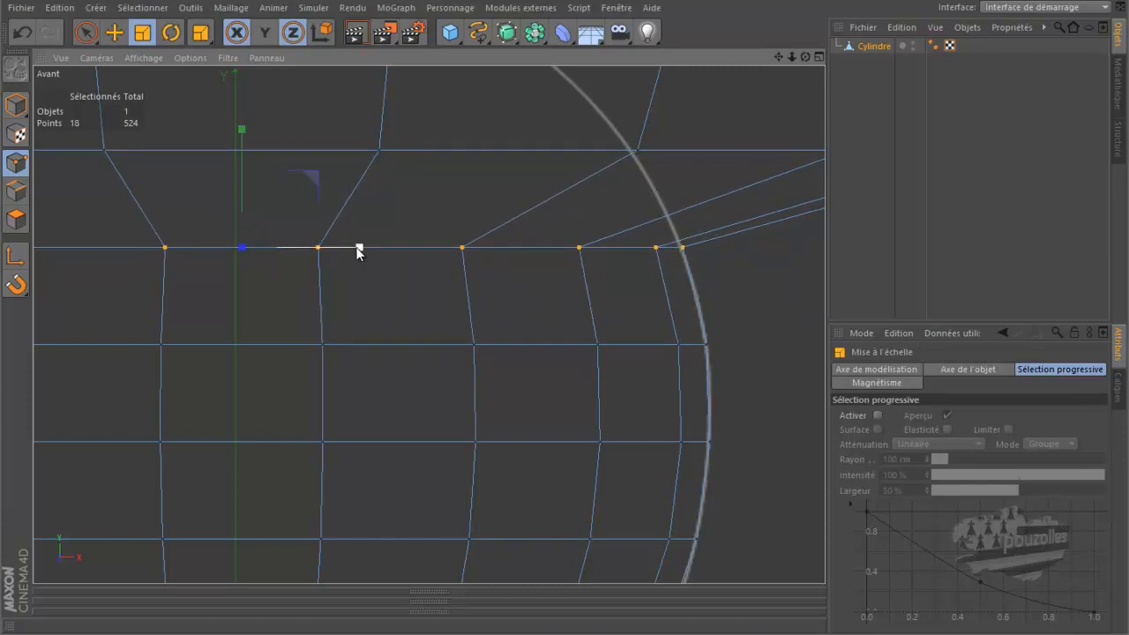
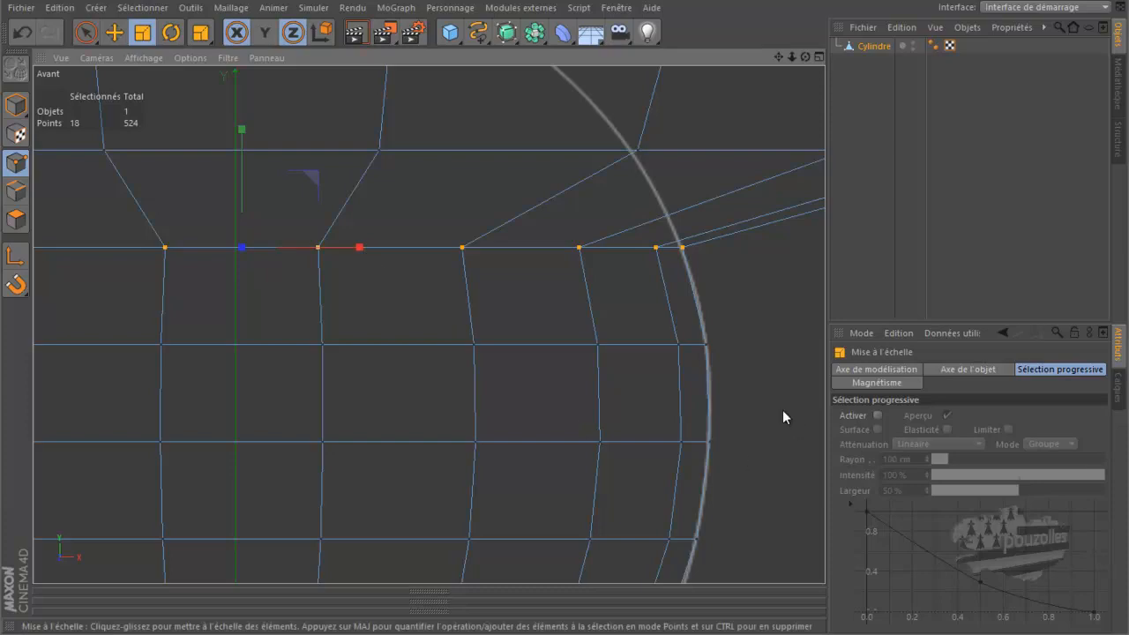
# Step: Select the seventh point loop above the neck and scale it inward to the head's outline
pyautogui.press('u')
pyautogui.press('l')
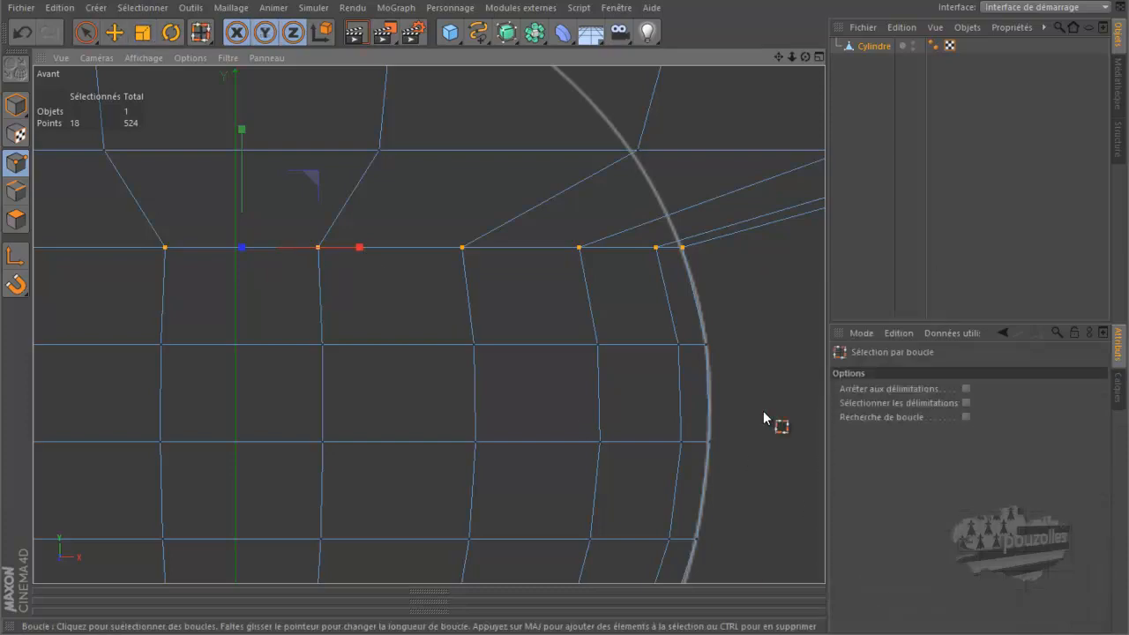
pyautogui.click(554, 149)
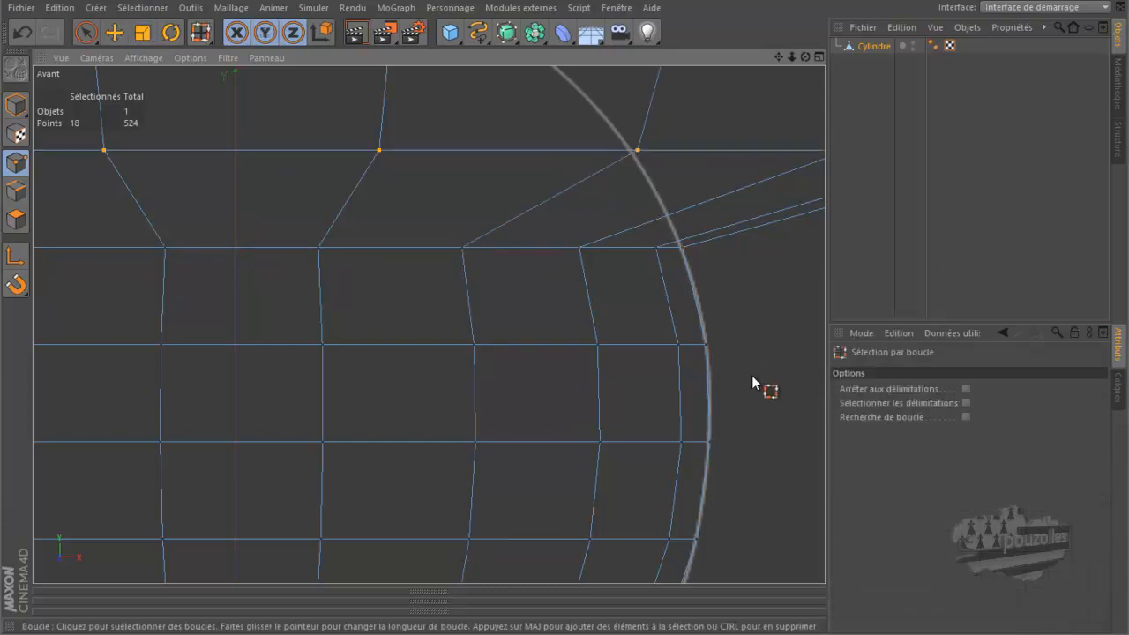
pyautogui.press('t')
pyautogui.moveTo(761, 381); pyautogui.dragTo(459, 468)
pyautogui.moveTo(780, 57); pyautogui.dragTo(548, 310)
pyautogui.press('u')
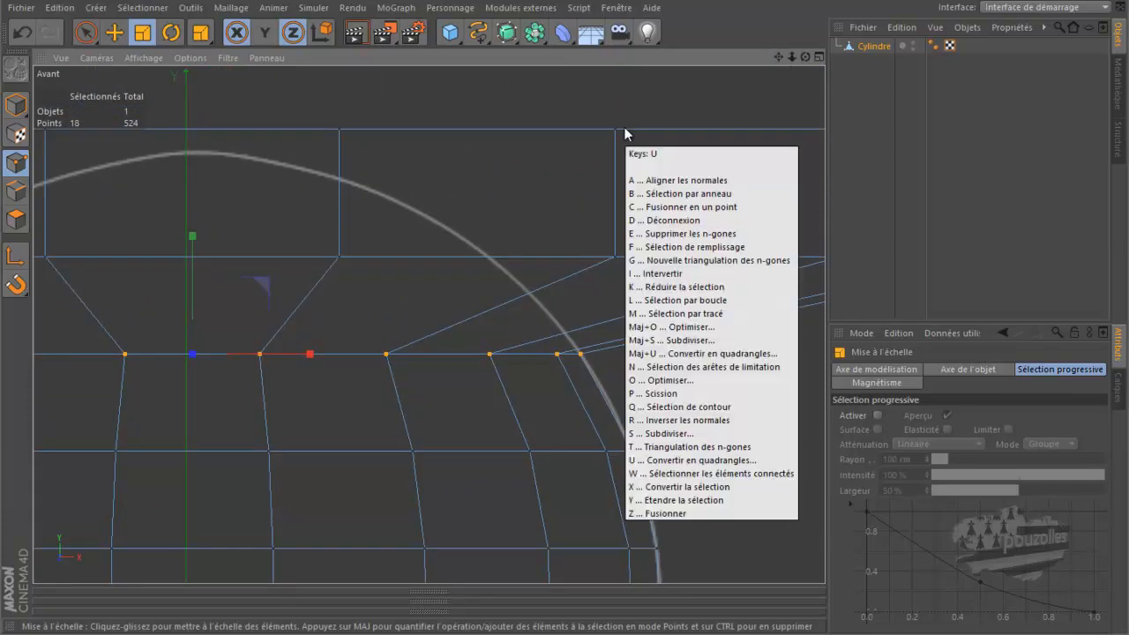
pyautogui.press('l')
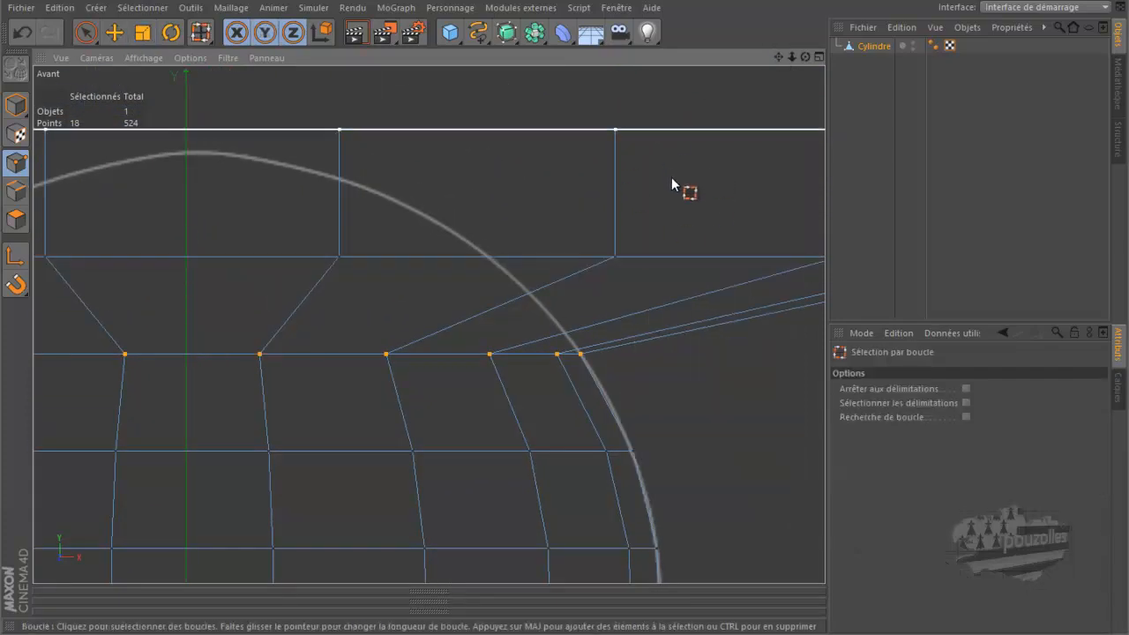
pyautogui.press('t')
pyautogui.press('y')
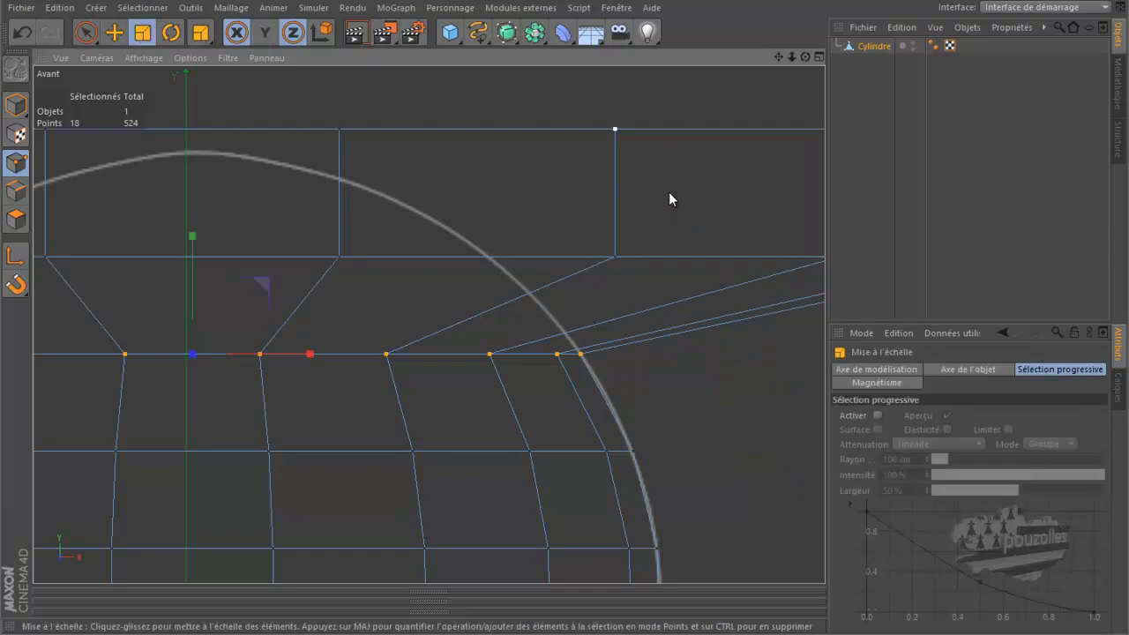
pyautogui.moveTo(756, 358); pyautogui.dragTo(574, 326)
pyautogui.click(25, 33)
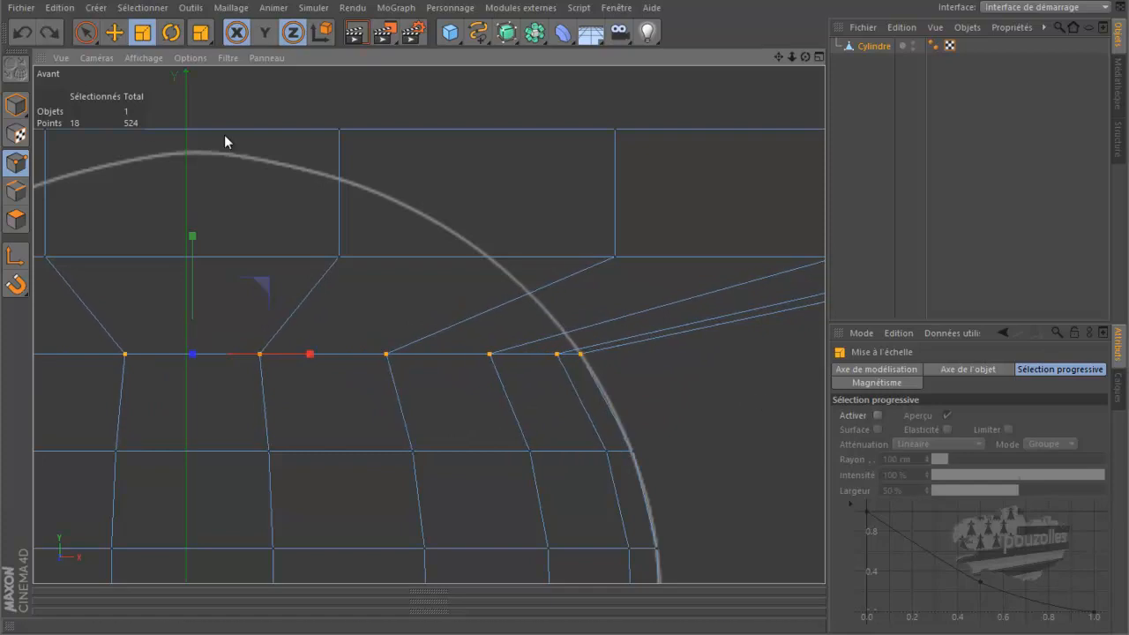
# Step: Select the point loop just below the top rim and scale it inward to the head's outline
pyautogui.press('u')
pyautogui.press('l')
pyautogui.click(465, 257)
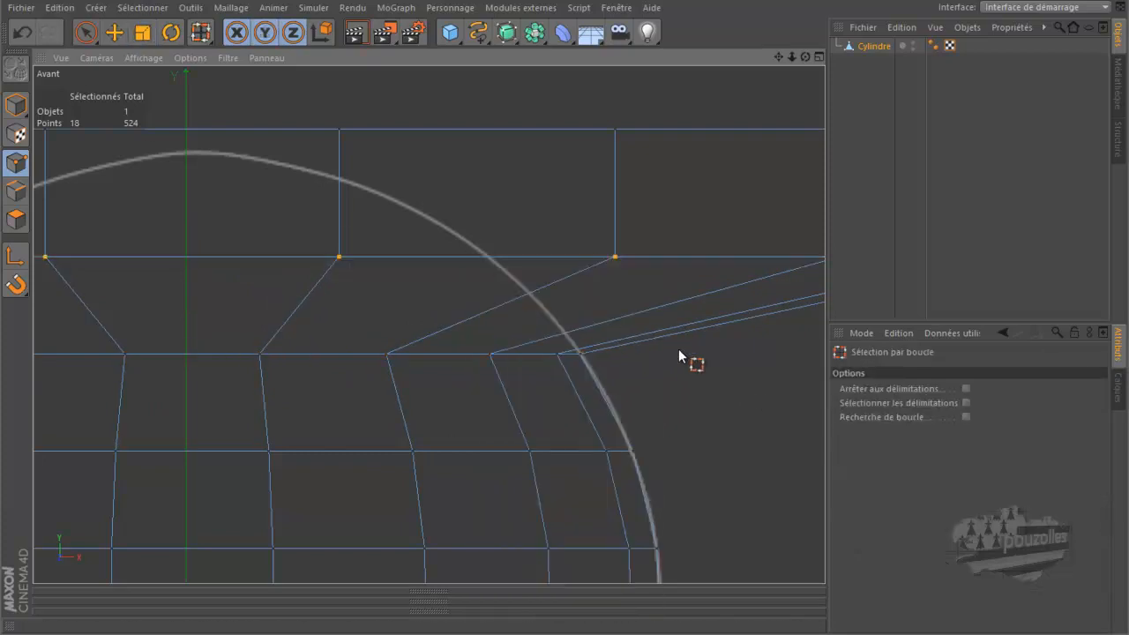
pyautogui.press('t')
pyautogui.press('y')
pyautogui.moveTo(696, 394); pyautogui.dragTo(474, 404)
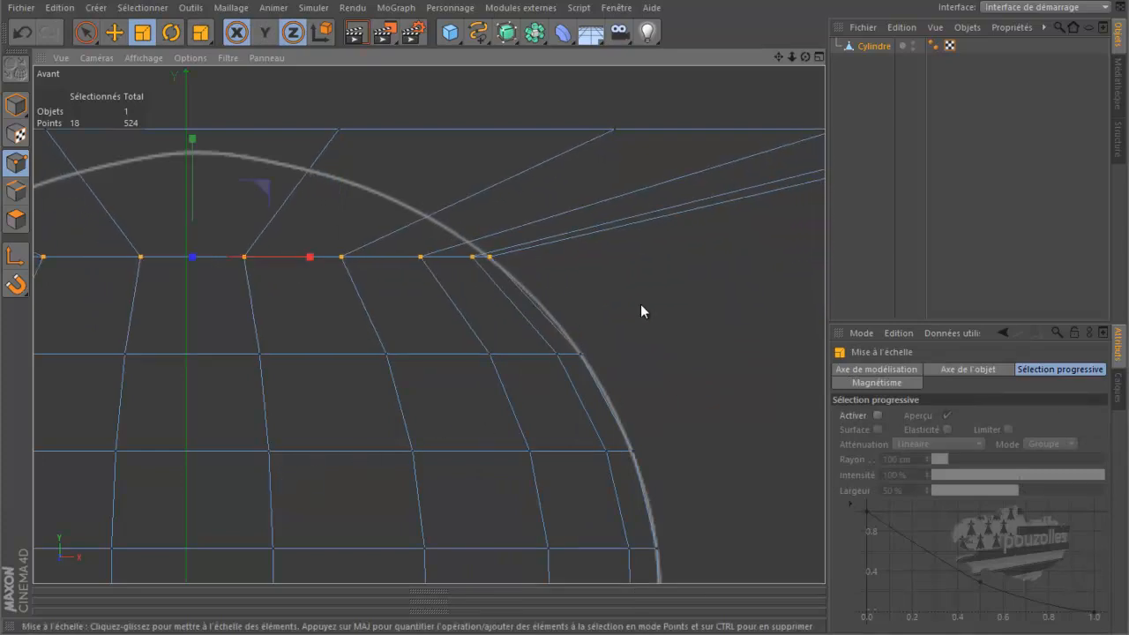
# Step: Select the point loop of the cylinder's top rim
pyautogui.scroll(-5, 644, 313)
pyautogui.press('m')
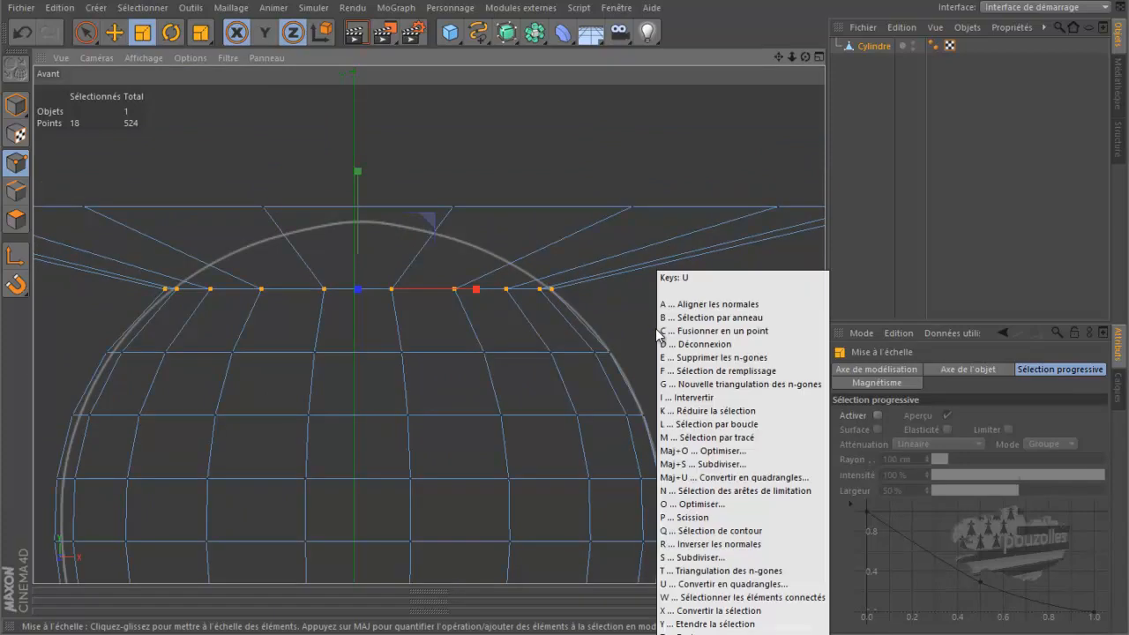
pyautogui.press('l')
pyautogui.click(521, 208)
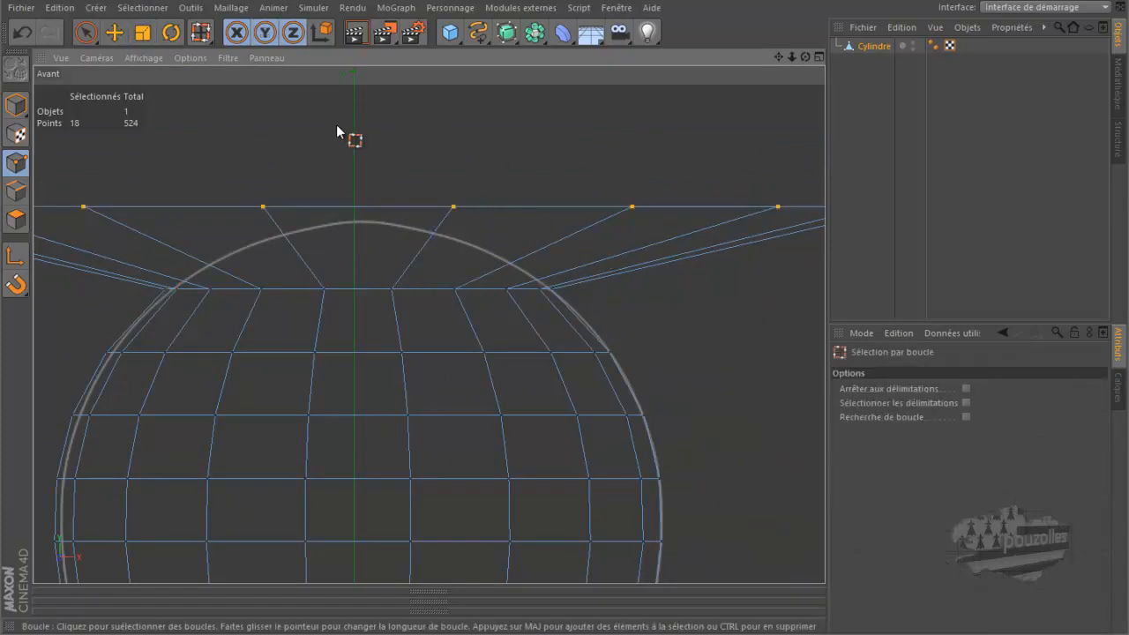
# Step: Try to move the top rim loop down along Y toward the peak of the outline
pyautogui.press('e')
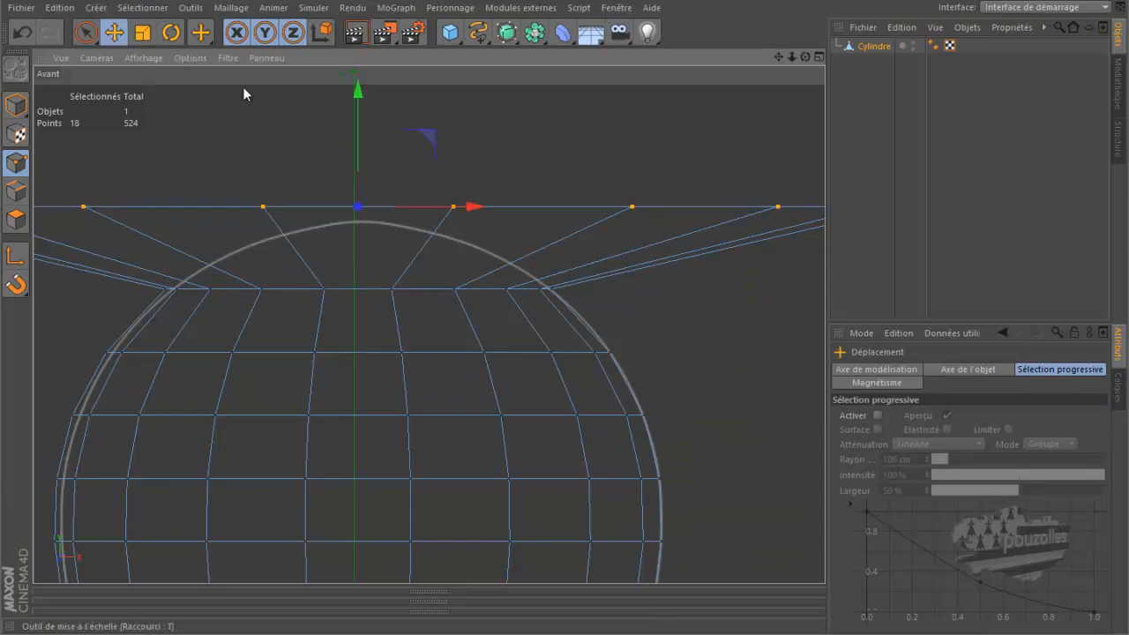
pyautogui.moveTo(360, 90); pyautogui.dragTo(359, 104)
pyautogui.click(23, 30)
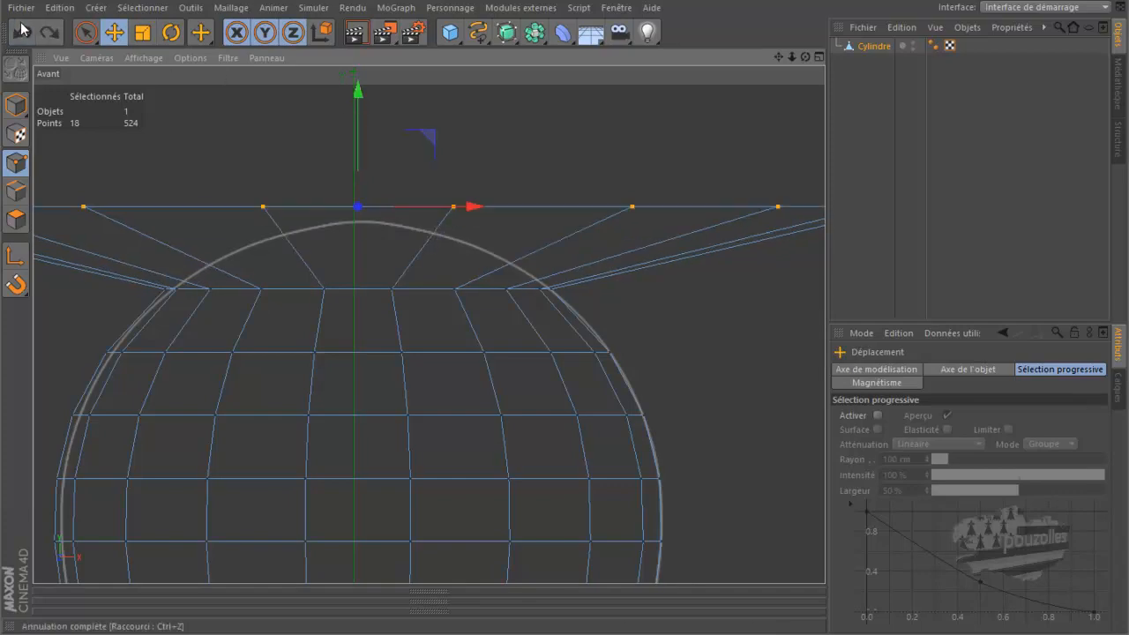
# Step: Select the whole top rim with its centre point using a rectangle selection and inspect the selection in the perspective view
pyautogui.moveTo(86, 33); pyautogui.dragTo(187, 84)
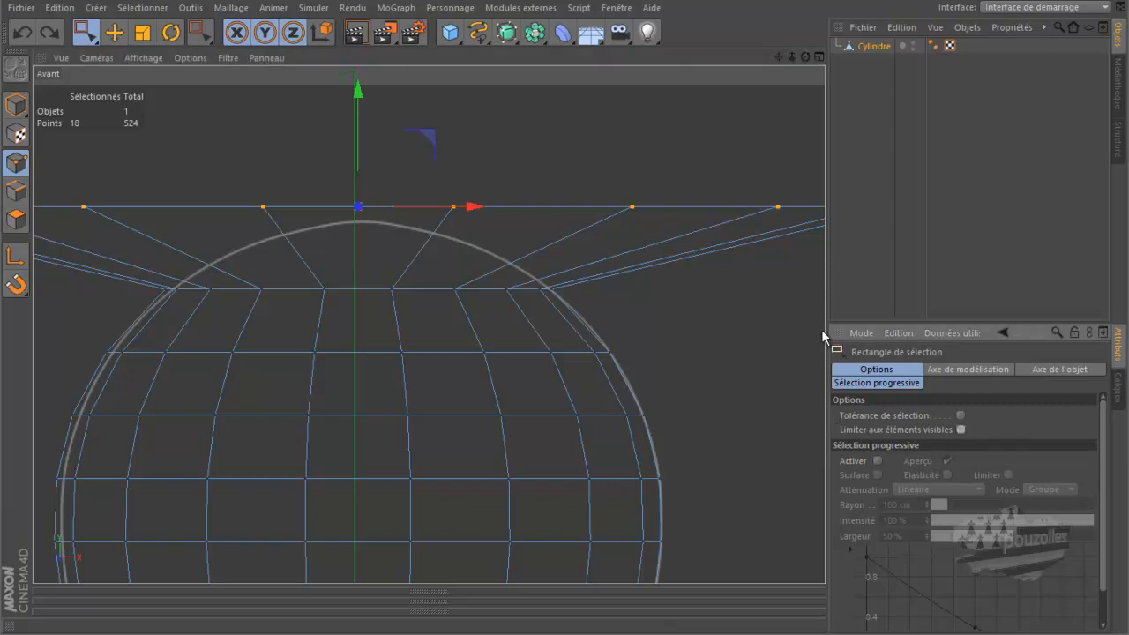
pyautogui.scroll(-5, 734, 315)
pyautogui.moveTo(147, 178); pyautogui.dragTo(826, 252)
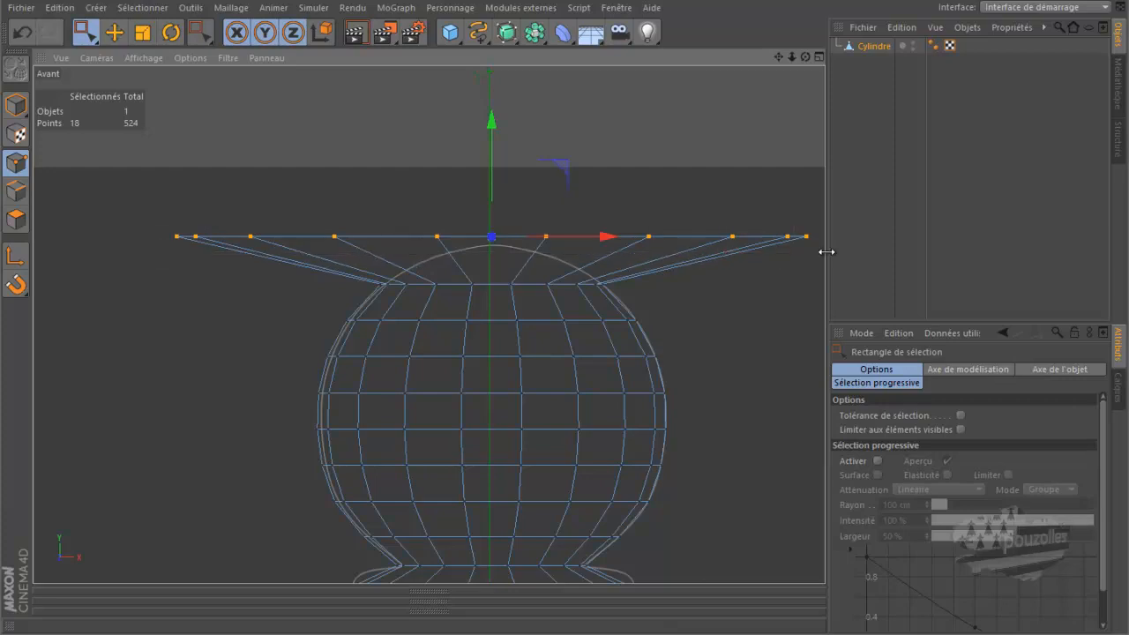
pyautogui.middleClick(194, 279)
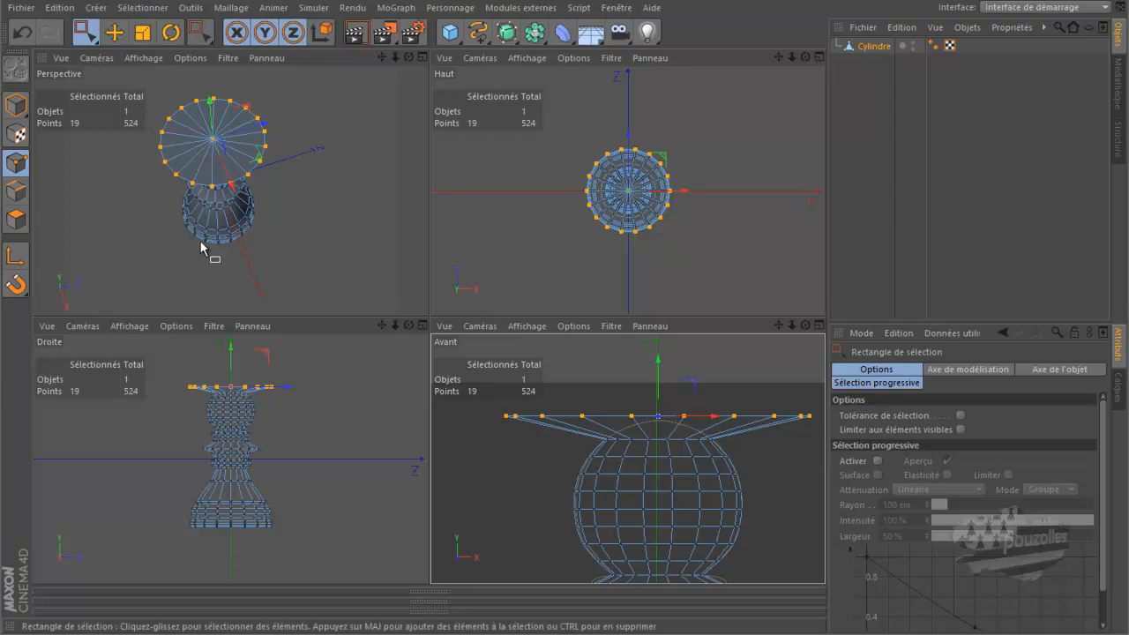
pyautogui.scroll(4, 221, 141)
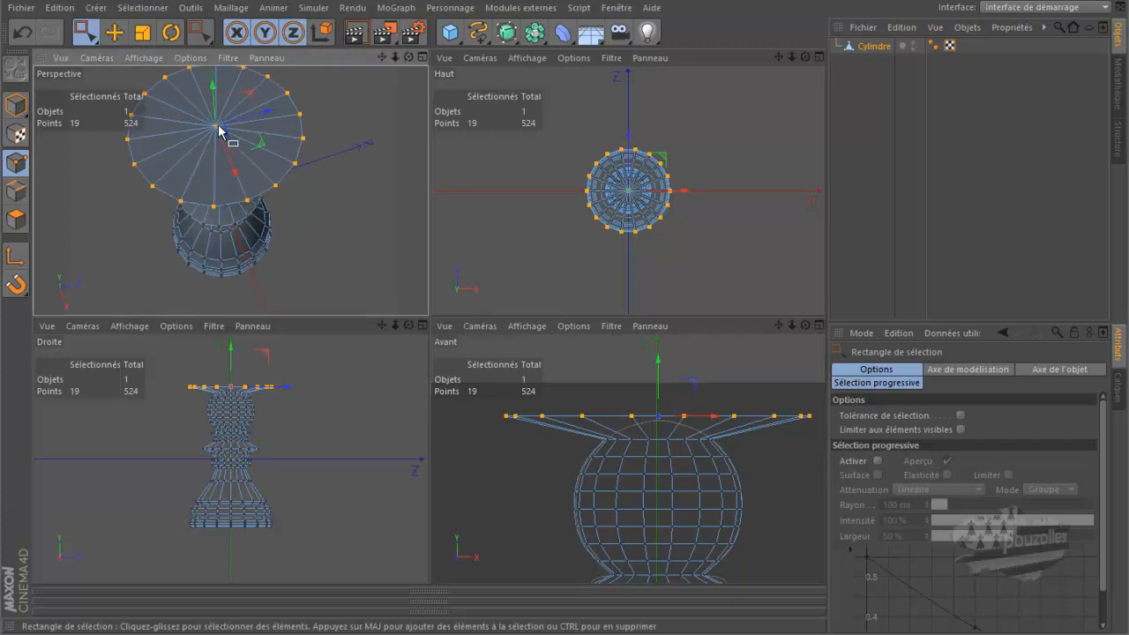
# Step: Select only the top rim's point loop with Loop Selection, leaving out the cap's centre point
pyautogui.press('u')
pyautogui.press('l')
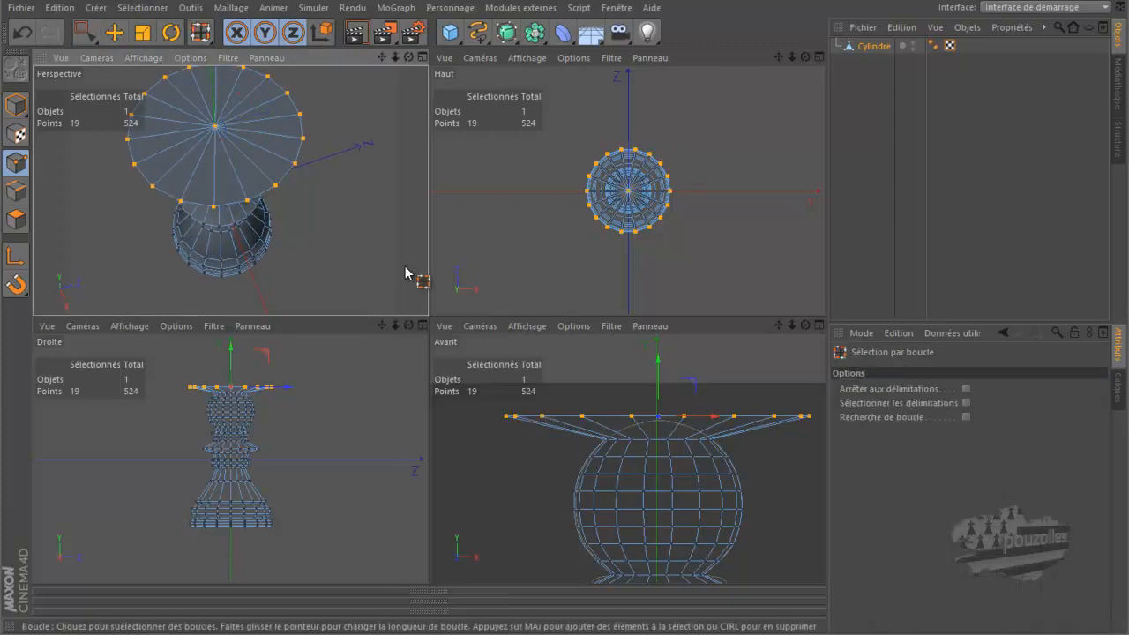
pyautogui.click(615, 421)
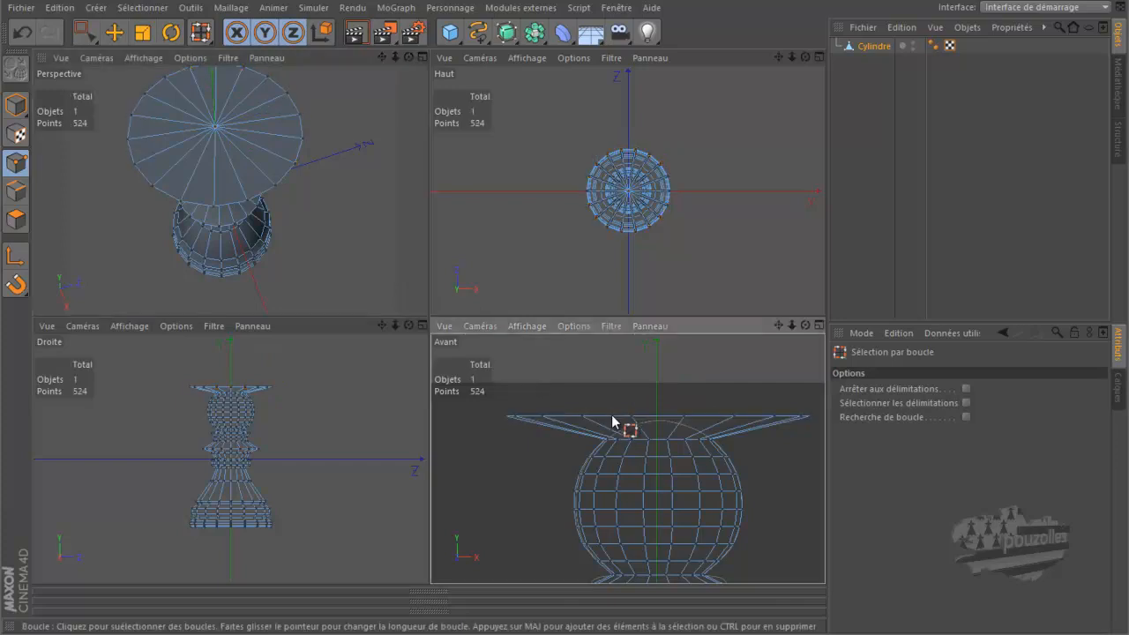
pyautogui.click(615, 418)
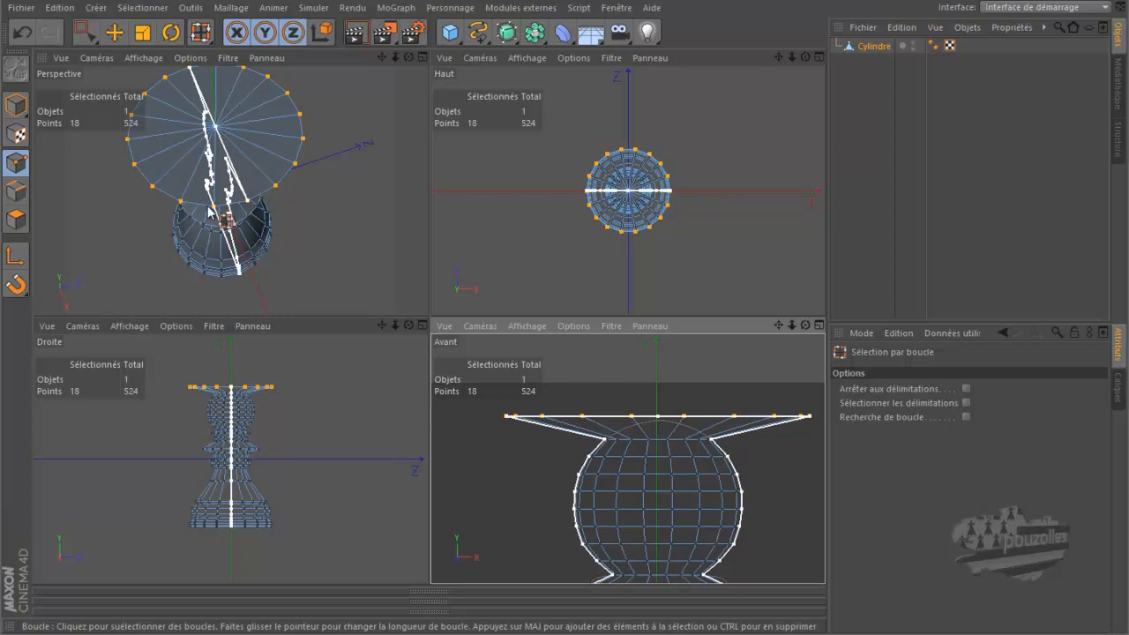
pyautogui.middleClick(629, 421)
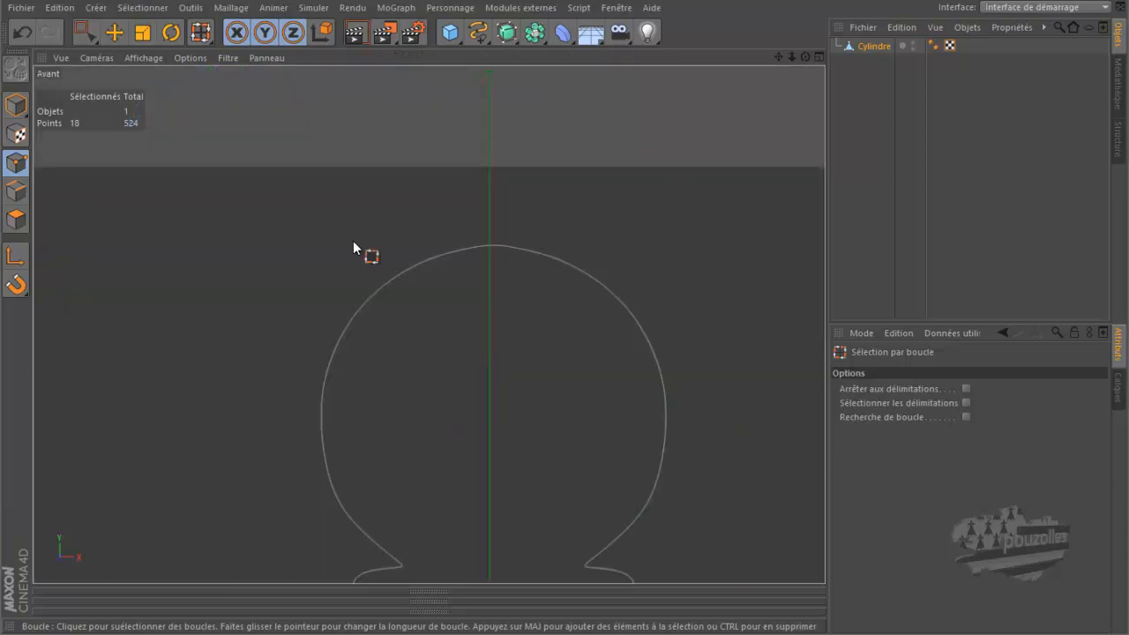
pyautogui.press('e')
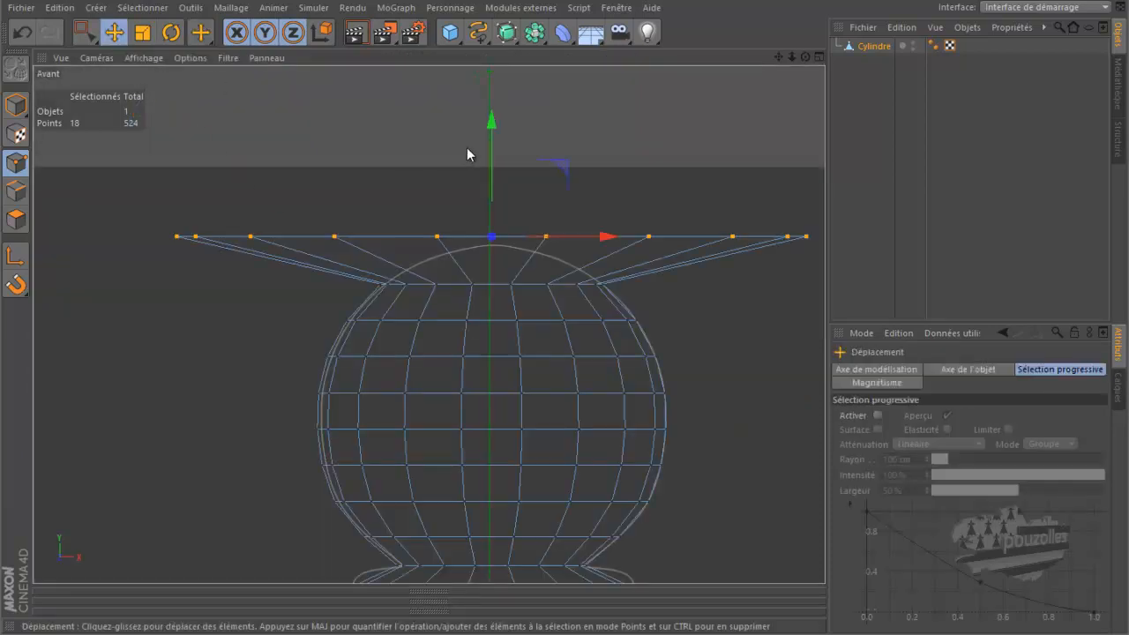
# Step: Select the top rim and its centre point with a rectangle selection and move them down along Y to the outline's peak
pyautogui.click(83, 33)
pyautogui.moveTo(133, 187); pyautogui.dragTo(813, 255)
pyautogui.moveTo(491, 115); pyautogui.dragTo(491, 132)
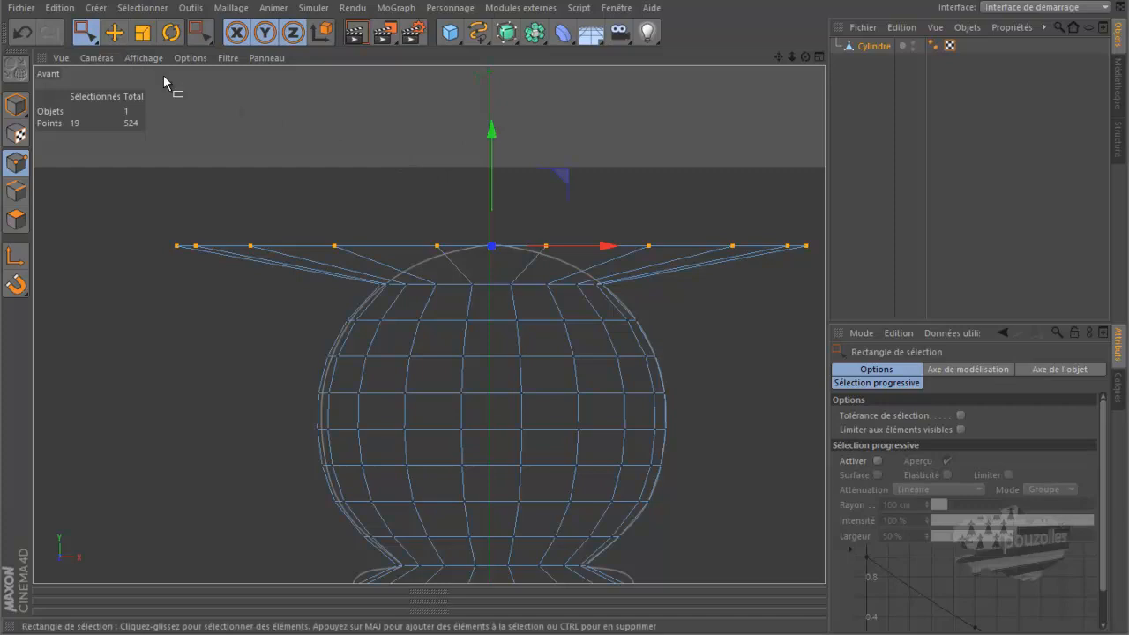
# Step: Scale the top rim points inward on X and Z to meet the head's outline at its peak
pyautogui.press('t')
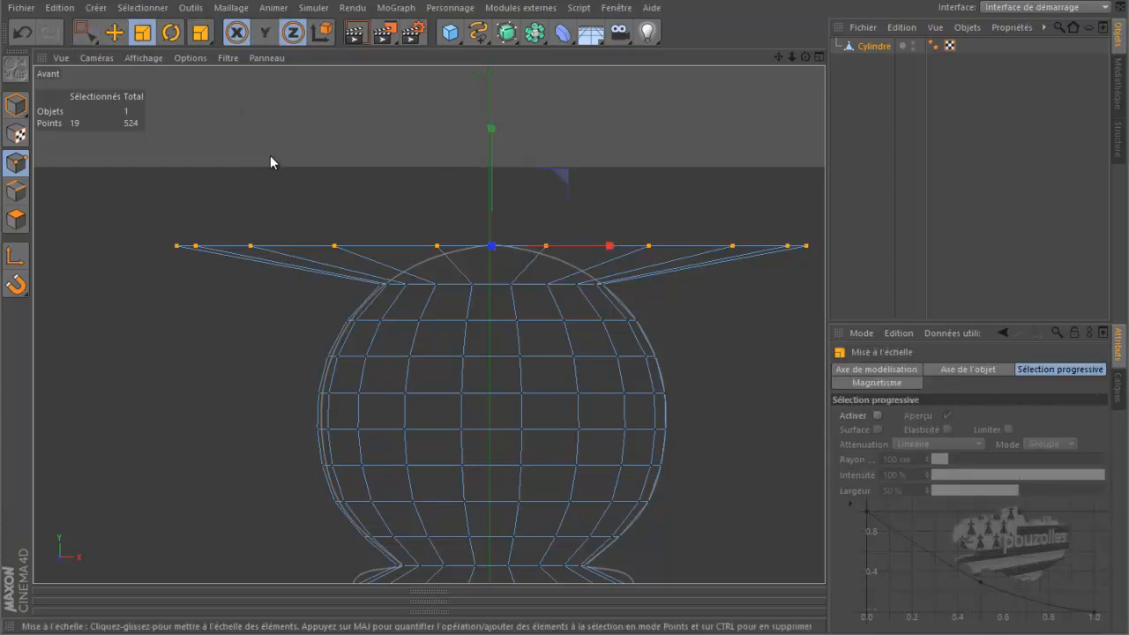
pyautogui.moveTo(425, 150); pyautogui.dragTo(564, 304)
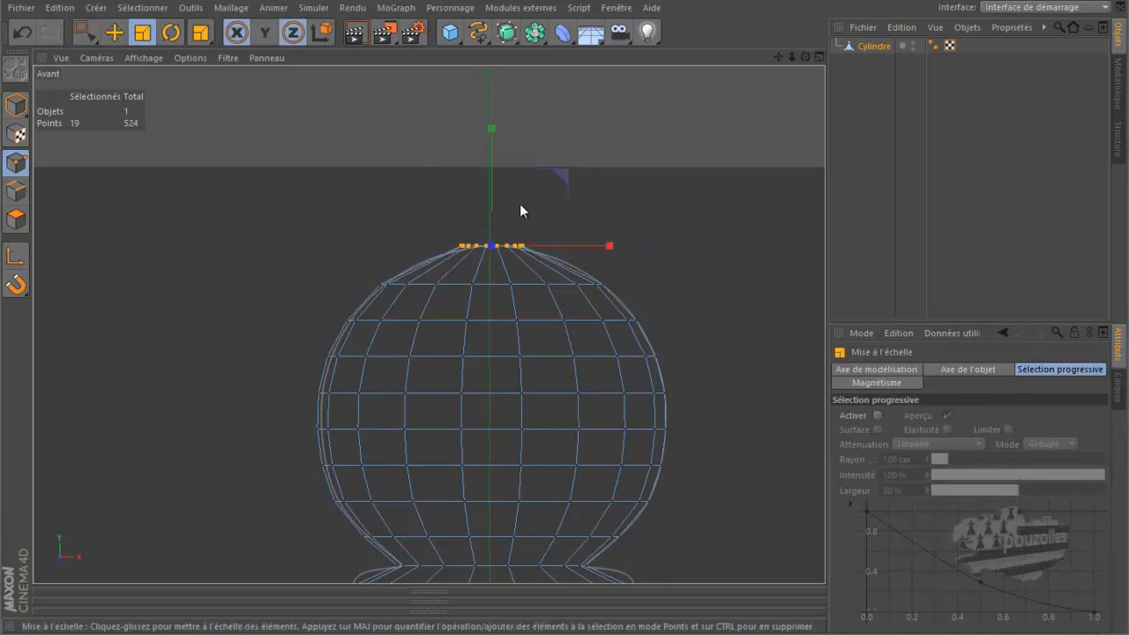
pyautogui.scroll(6, 524, 206)
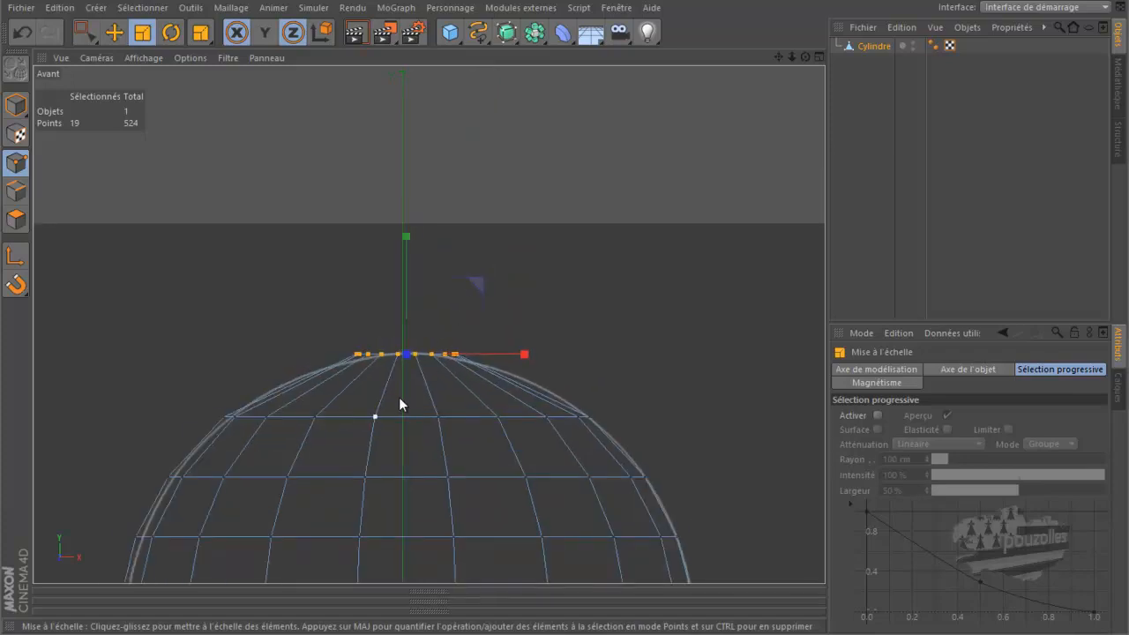
# Step: Scale the point ring at the top of the pawn's head outward and unlock the Y axis
pyautogui.scroll(1, 399, 397)
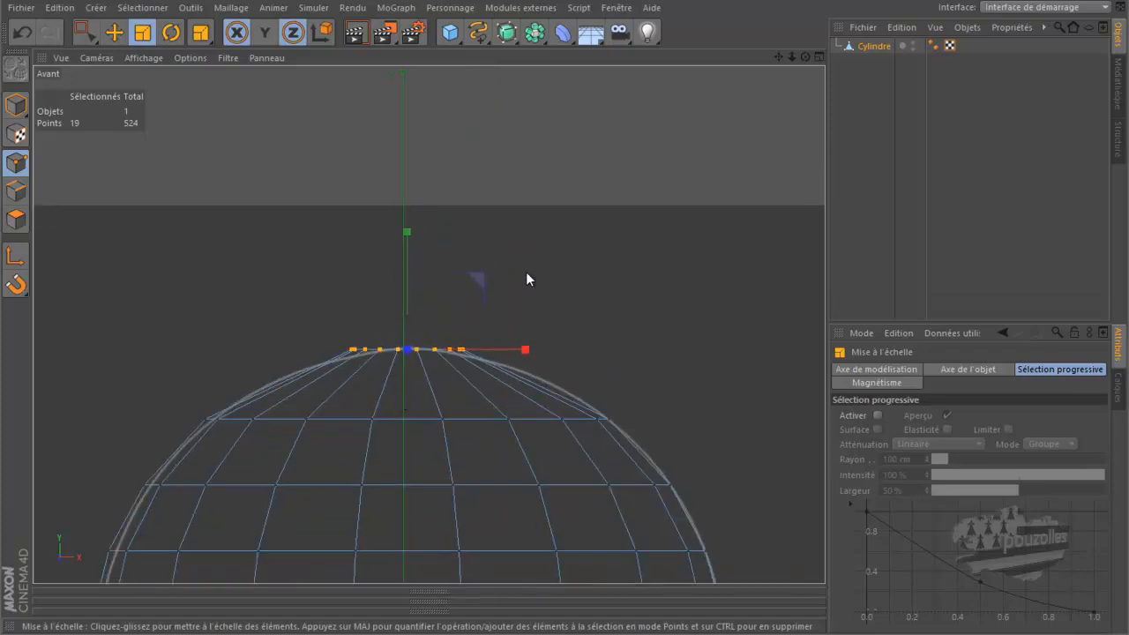
pyautogui.moveTo(610, 269); pyautogui.dragTo(570, 305)
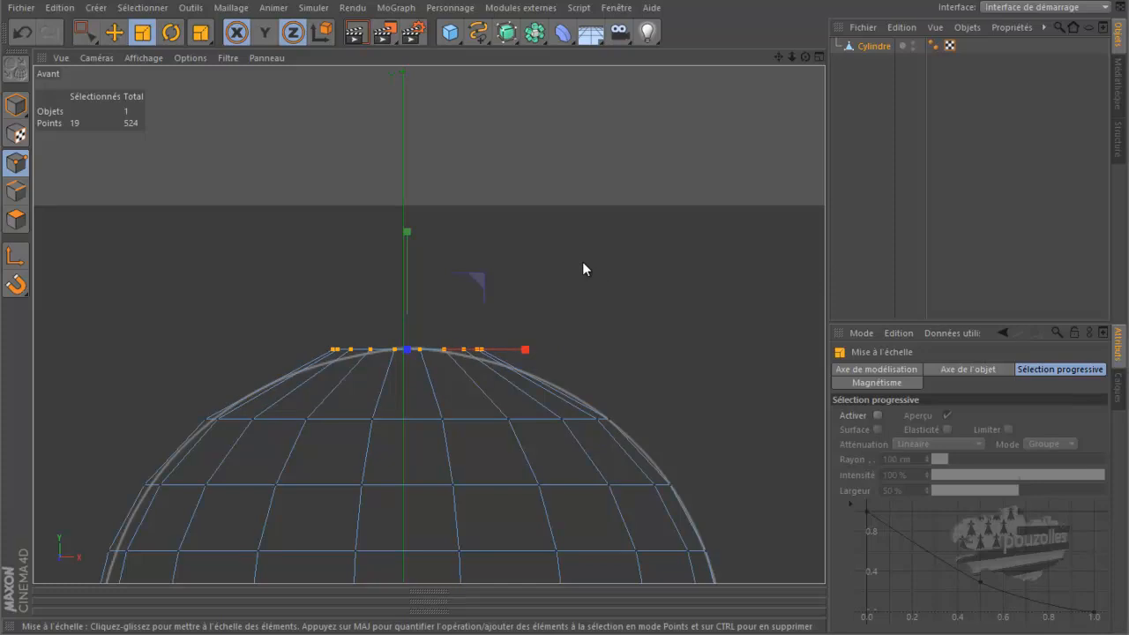
pyautogui.press('y')
# Step: Loop-select the top ring of the head without its centre point, lower it along Y, and scale it outward to the reference curve
pyautogui.press('u')
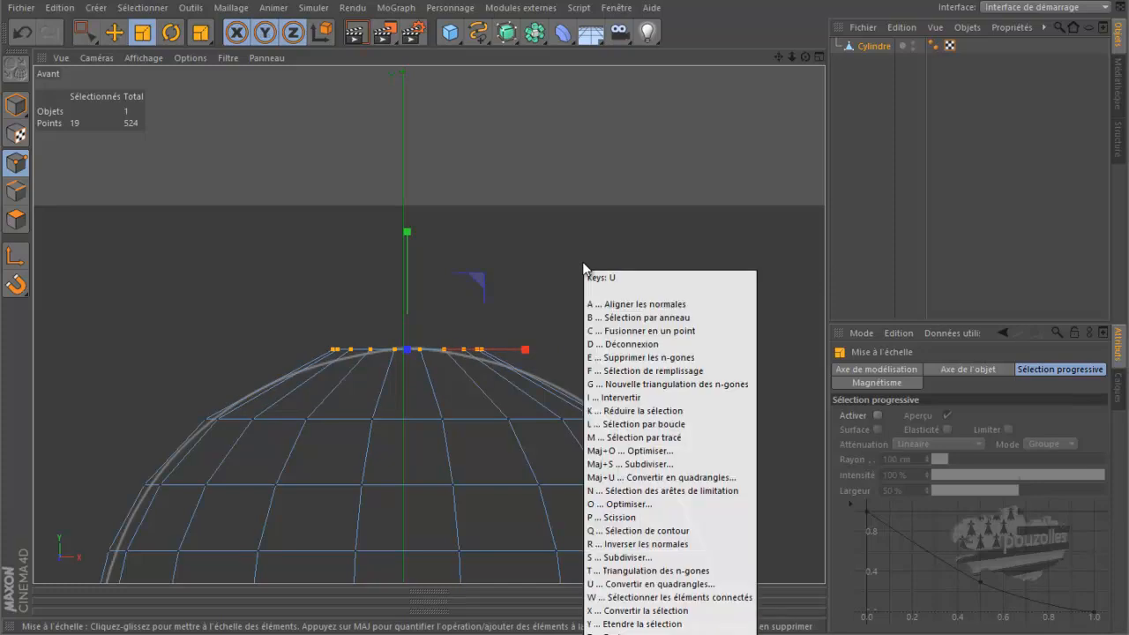
pyautogui.press('l')
pyautogui.click(432, 351)
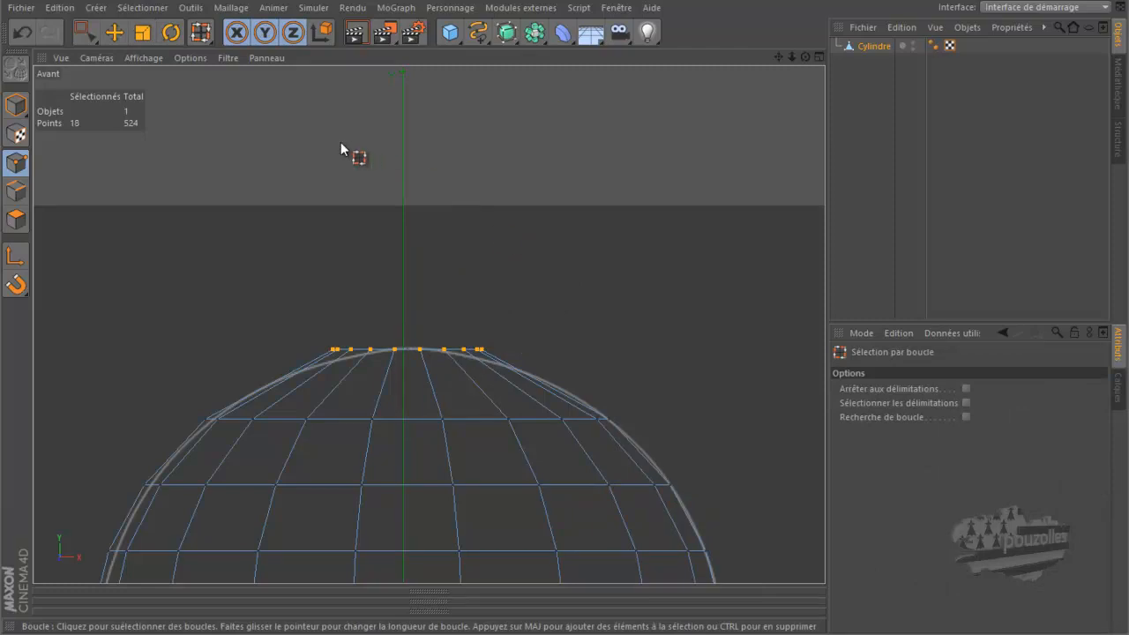
pyautogui.press('e')
pyautogui.moveTo(404, 234); pyautogui.dragTo(406, 245)
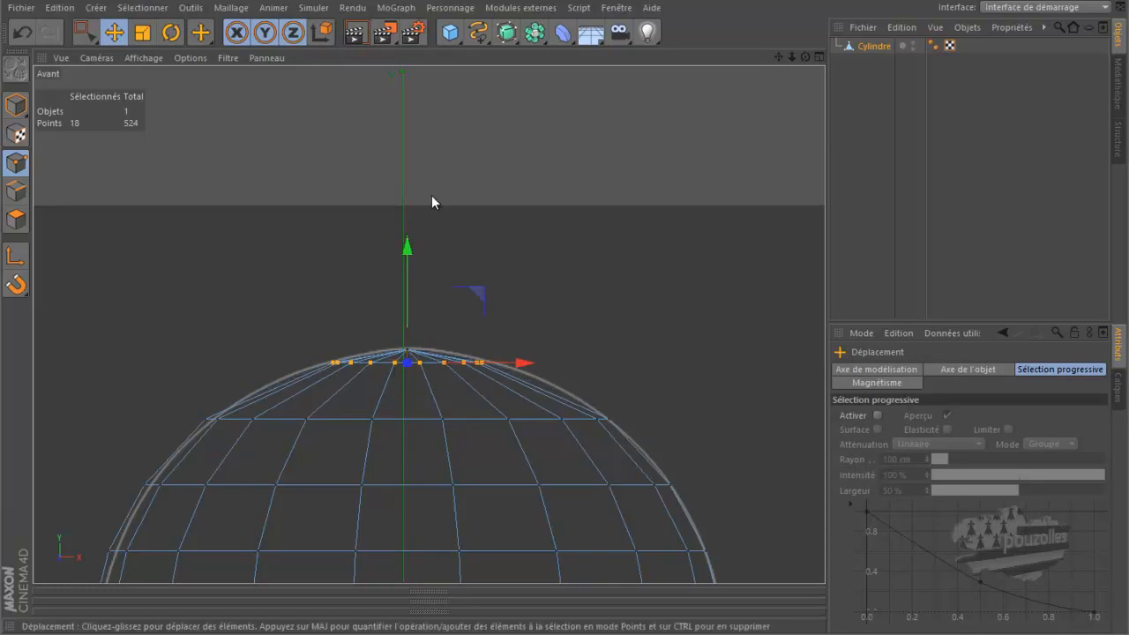
pyautogui.press('t')
pyautogui.moveTo(537, 187); pyautogui.dragTo(711, 219)
# Step: Render the whole pawn in the perspective view to check its shape
pyautogui.scroll(-3, 709, 218)
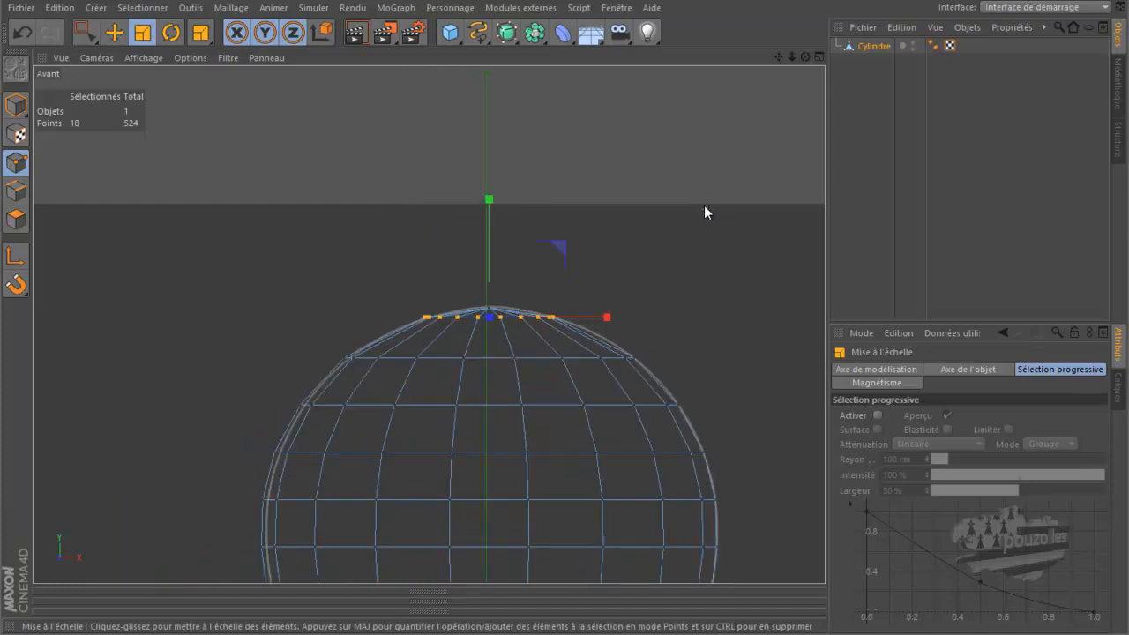
pyautogui.scroll(-6, 703, 206)
pyautogui.keyDown('alt'); pyautogui.moveTo(704, 206); pyautogui.dragTo(351, 143, button='middle'); pyautogui.keyUp('alt')
pyautogui.middleClick(422, 252)
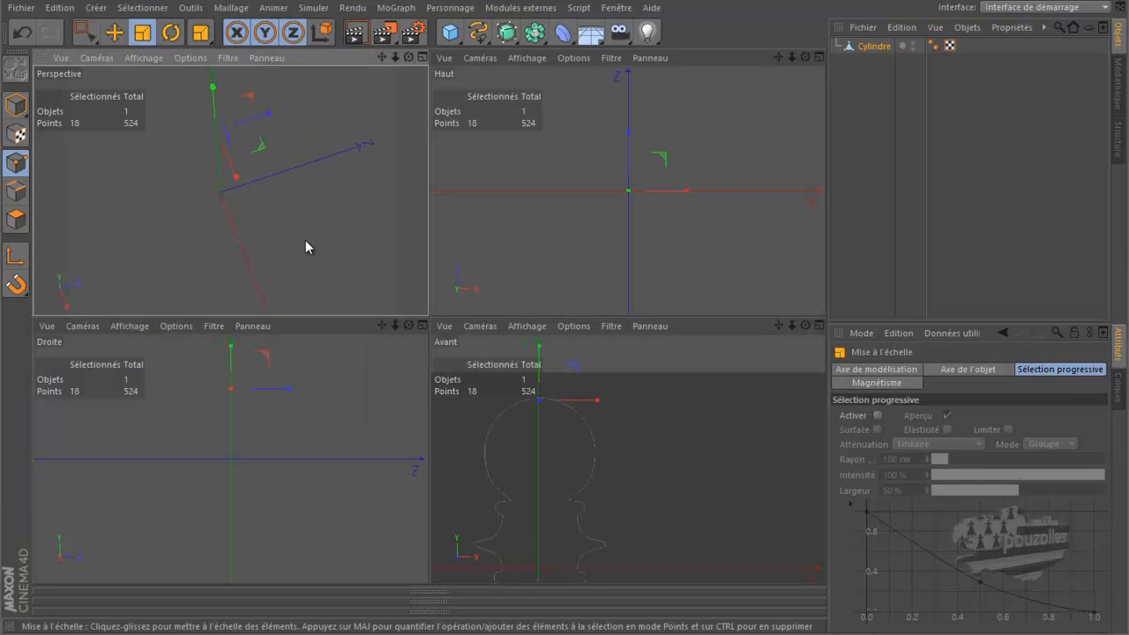
pyautogui.middleClick(305, 243)
pyautogui.scroll(-1, 311, 264)
pyautogui.moveTo(804, 57); pyautogui.dragTo(567, 294)
pyautogui.scroll(-2, 712, 144)
pyautogui.scroll(-3, 711, 143)
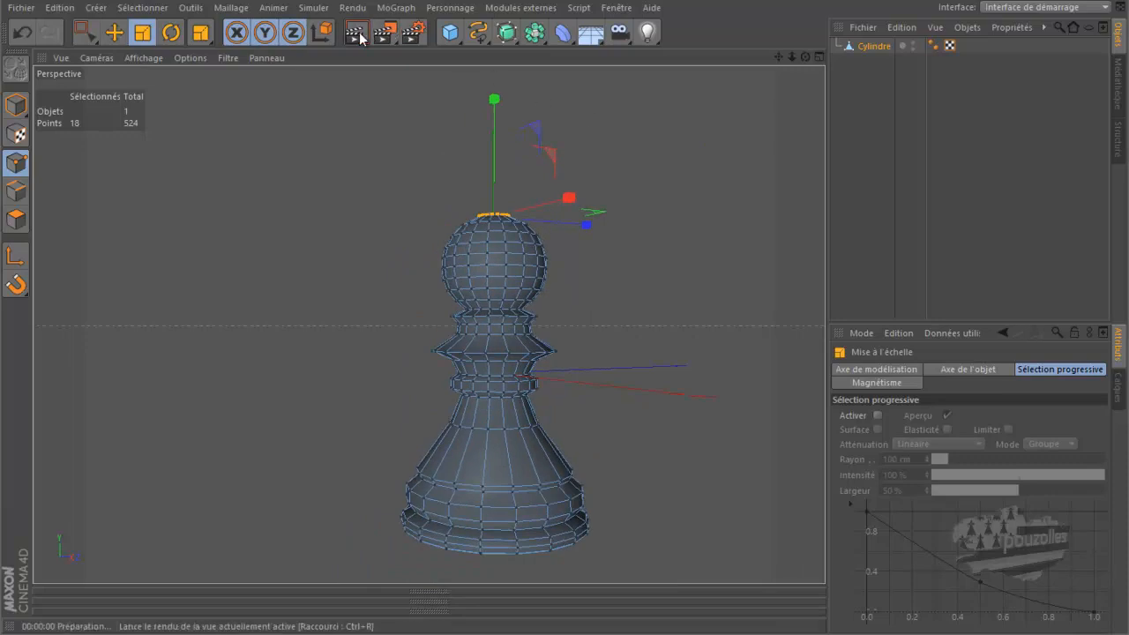
pyautogui.click(357, 35)
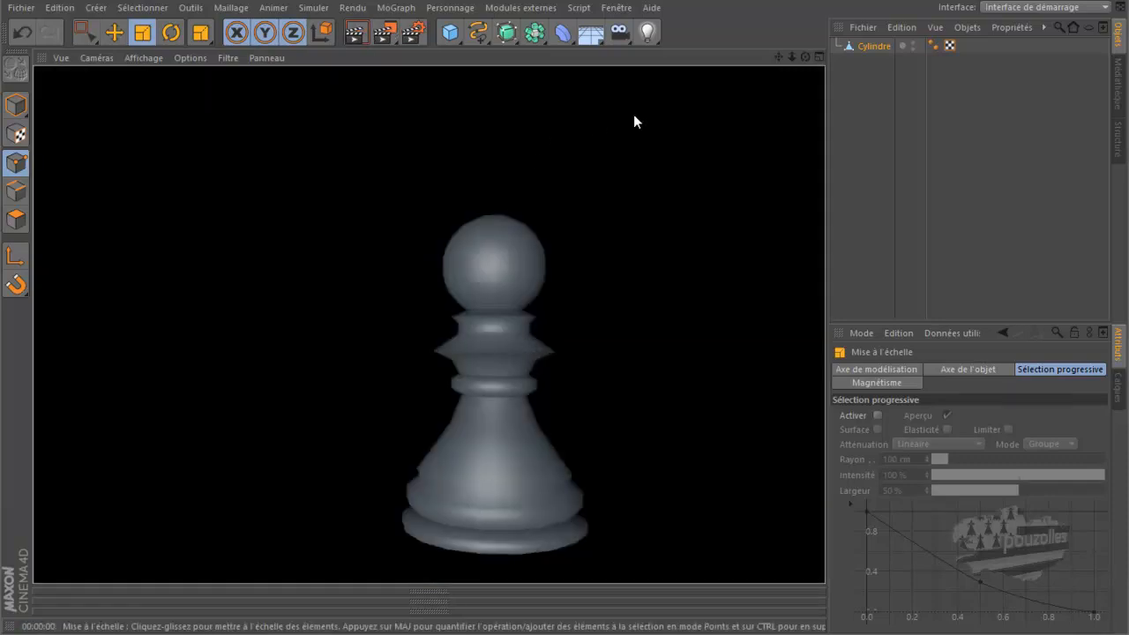
# Step: Deselect all points, add a Hyper NURBS object, and make Cylindre its child
pyautogui.click(933, 45)
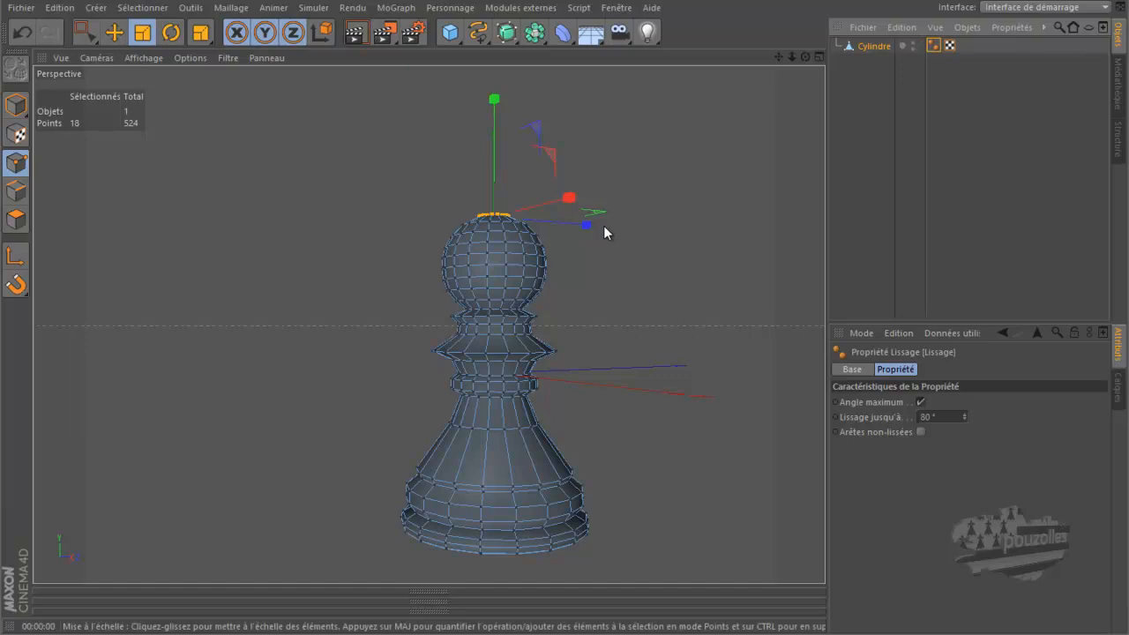
pyautogui.click(574, 159)
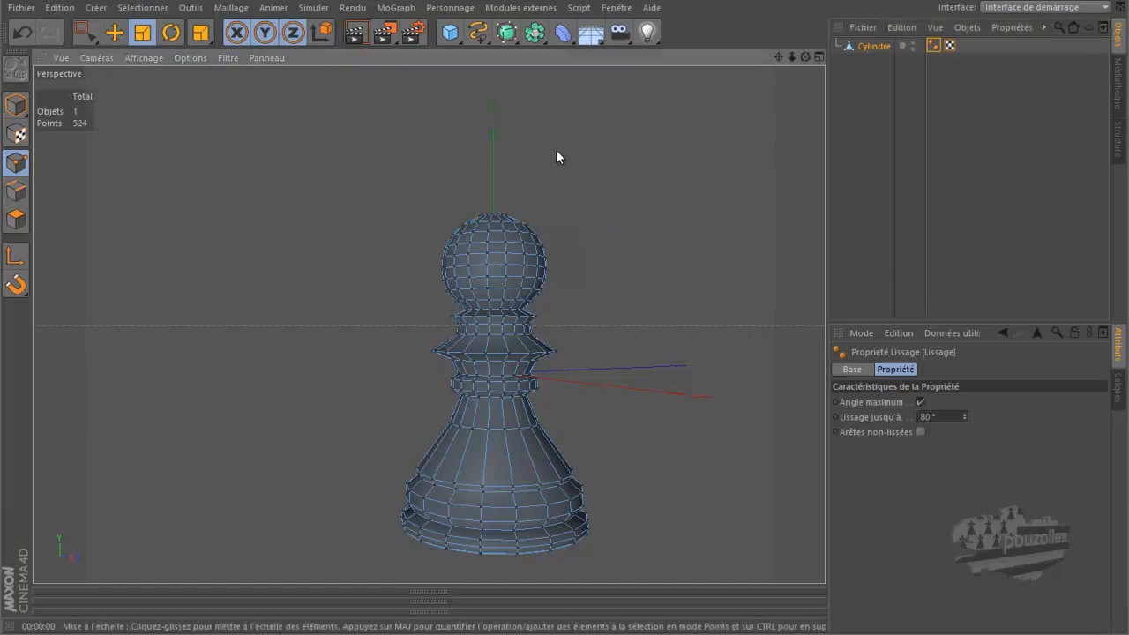
pyautogui.click(507, 35)
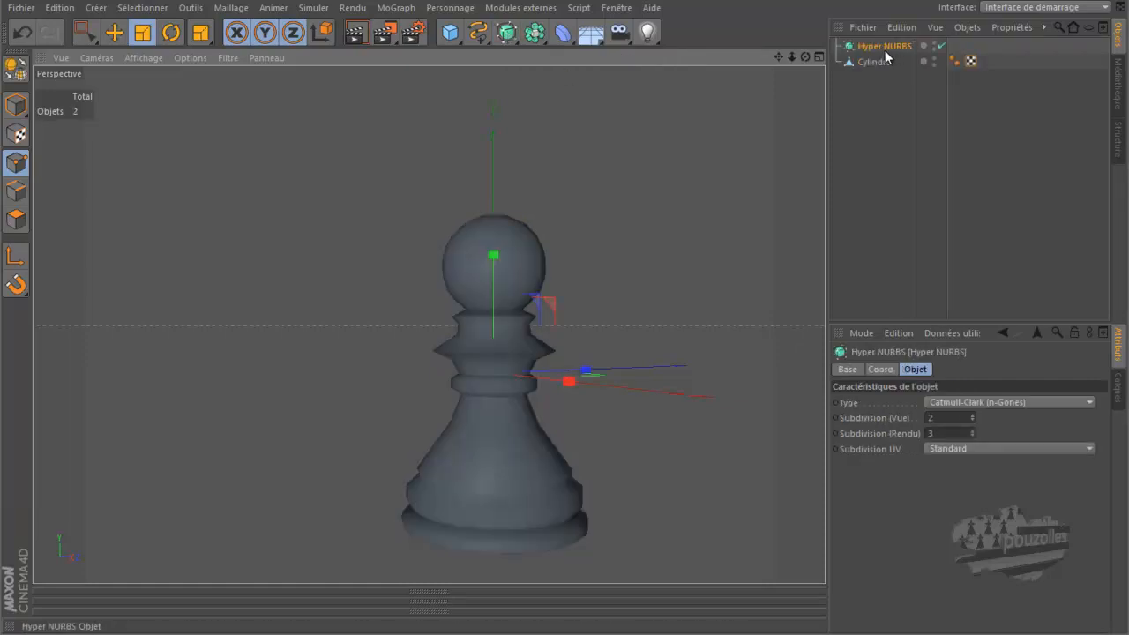
pyautogui.moveTo(875, 63); pyautogui.dragTo(887, 51)
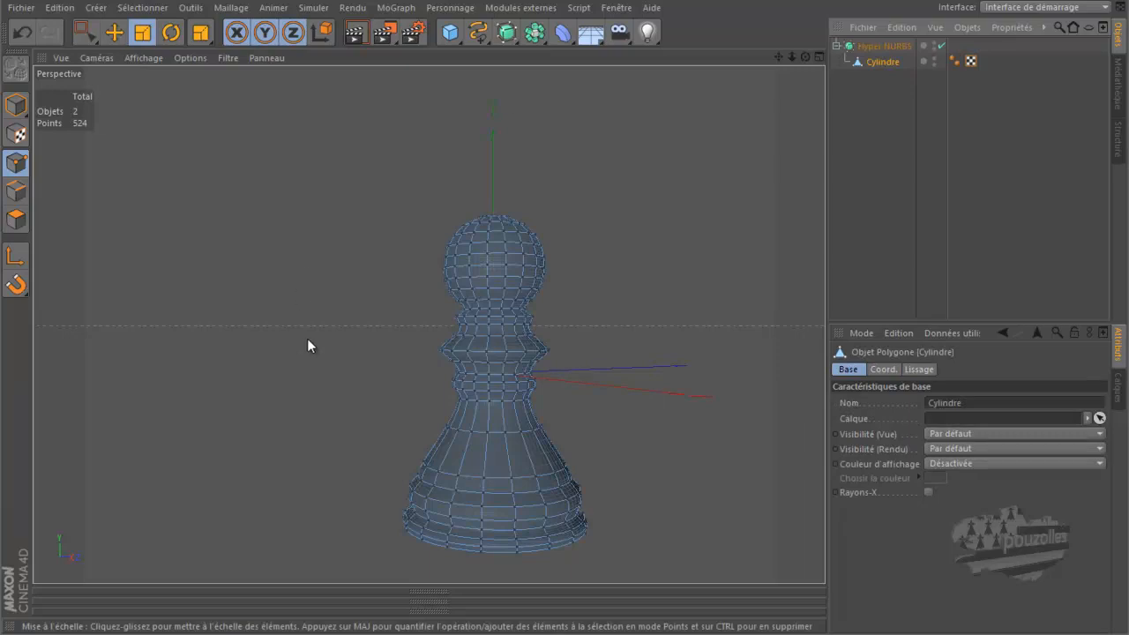
# Step: Examine in the front view how closely the smoothed pawn follows the reference profile down to the base
pyautogui.middleClick(485, 383)
pyautogui.click(540, 423)
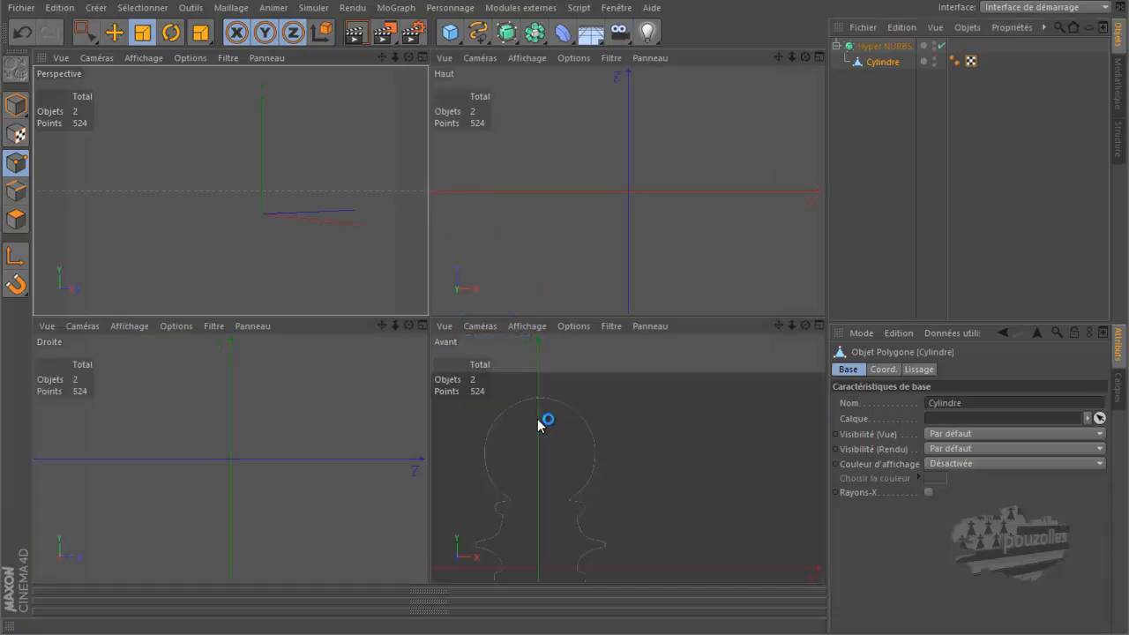
pyautogui.middleClick(541, 423)
pyautogui.scroll(-2, 526, 260)
pyautogui.keyDown('alt'); pyautogui.moveTo(537, 206); pyautogui.dragTo(538, 109, button='middle'); pyautogui.keyUp('alt')
pyautogui.scroll(-3, 538, 139)
pyautogui.scroll(3, 404, 308)
pyautogui.scroll(1, 404, 308)
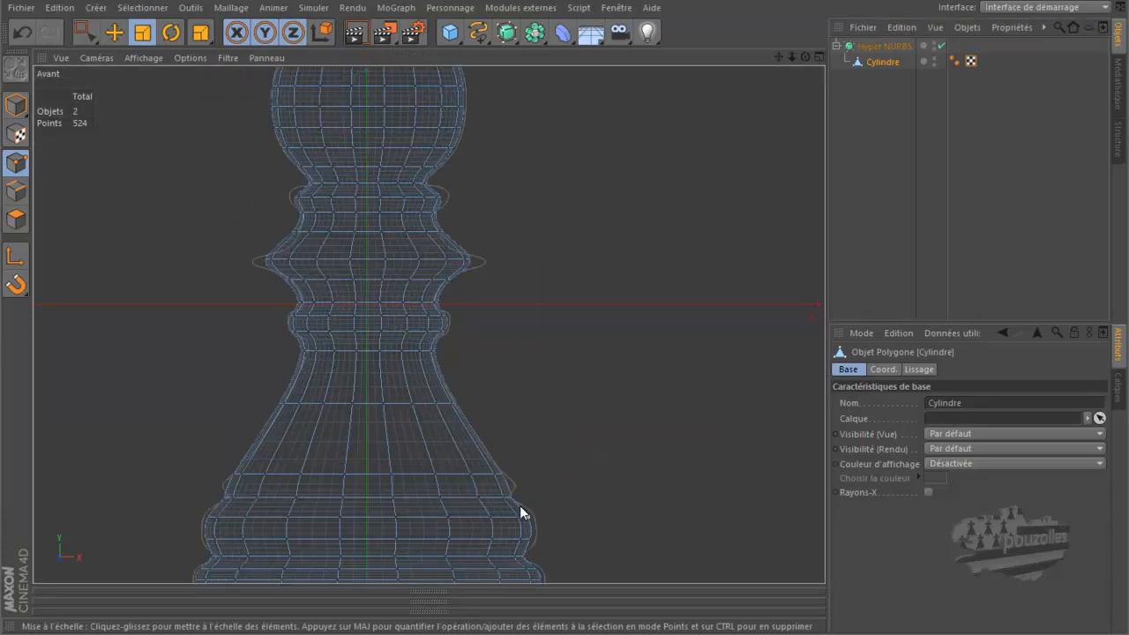
# Step: Render the Hyper NURBS-smoothed pawn in the perspective view
pyautogui.middleClick(217, 306)
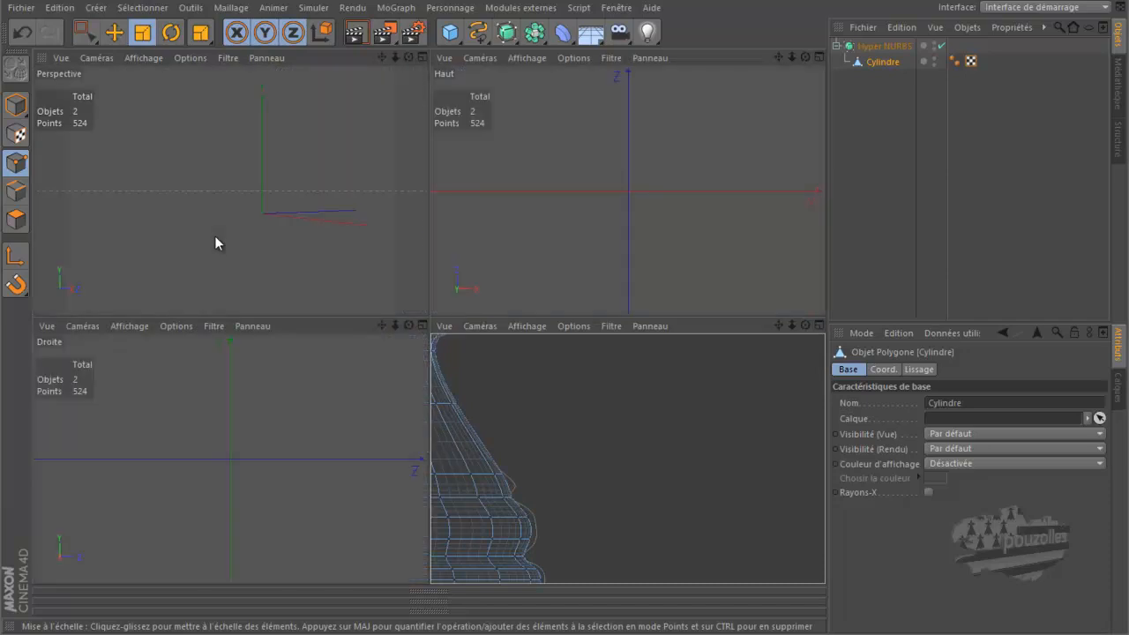
pyautogui.middleClick(214, 236)
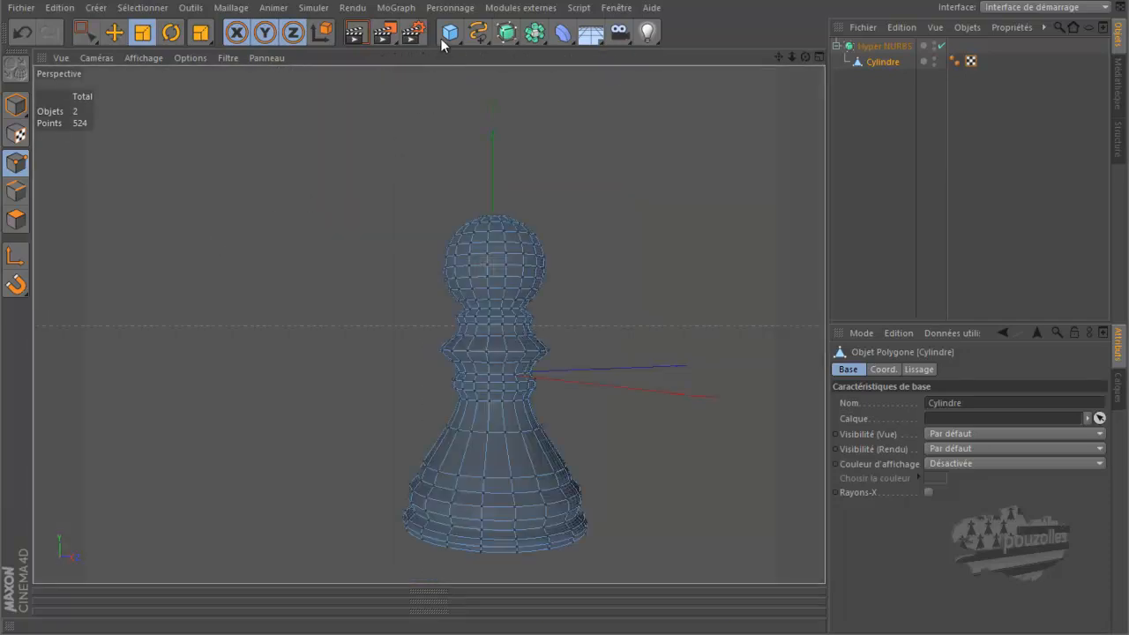
pyautogui.click(353, 33)
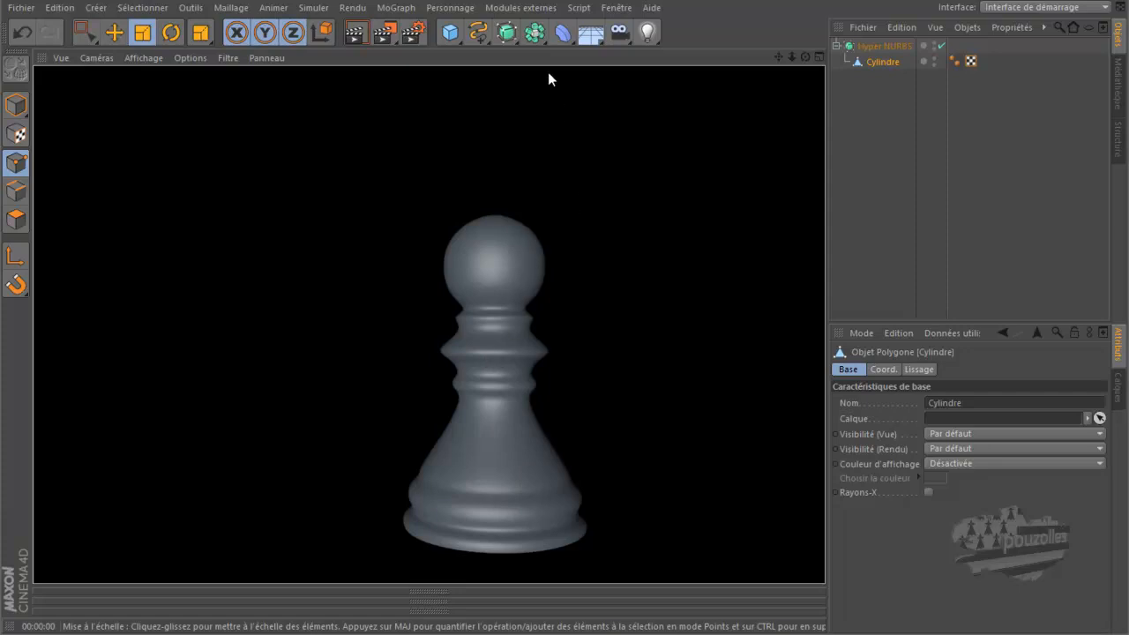
# Step: Cut two edge loops with the Knife in Boucle mode, just below and just above the groove between the base's two lowest bulges
pyautogui.click(883, 62)
pyautogui.middleClick(548, 411)
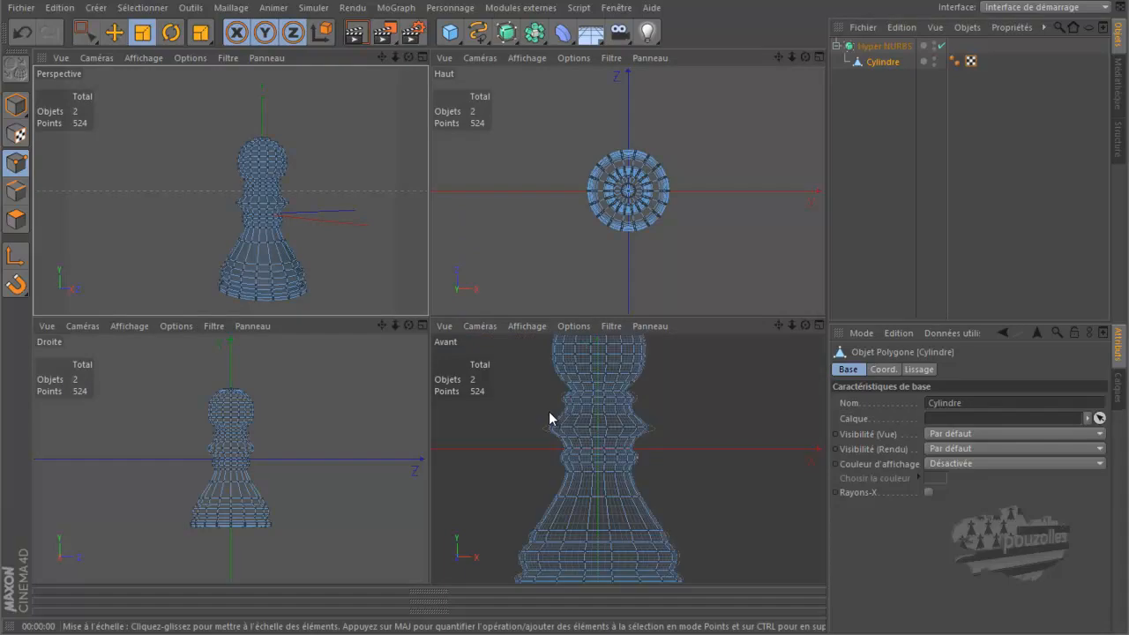
pyautogui.middleClick(549, 414)
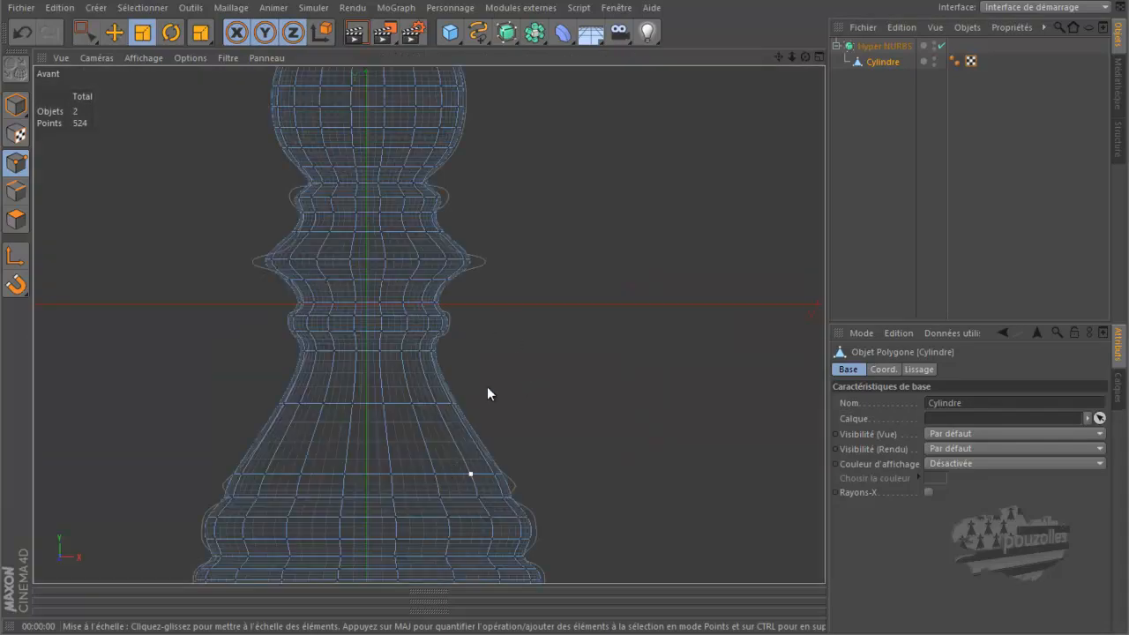
pyautogui.scroll(-3, 539, 263)
pyautogui.scroll(5, 456, 543)
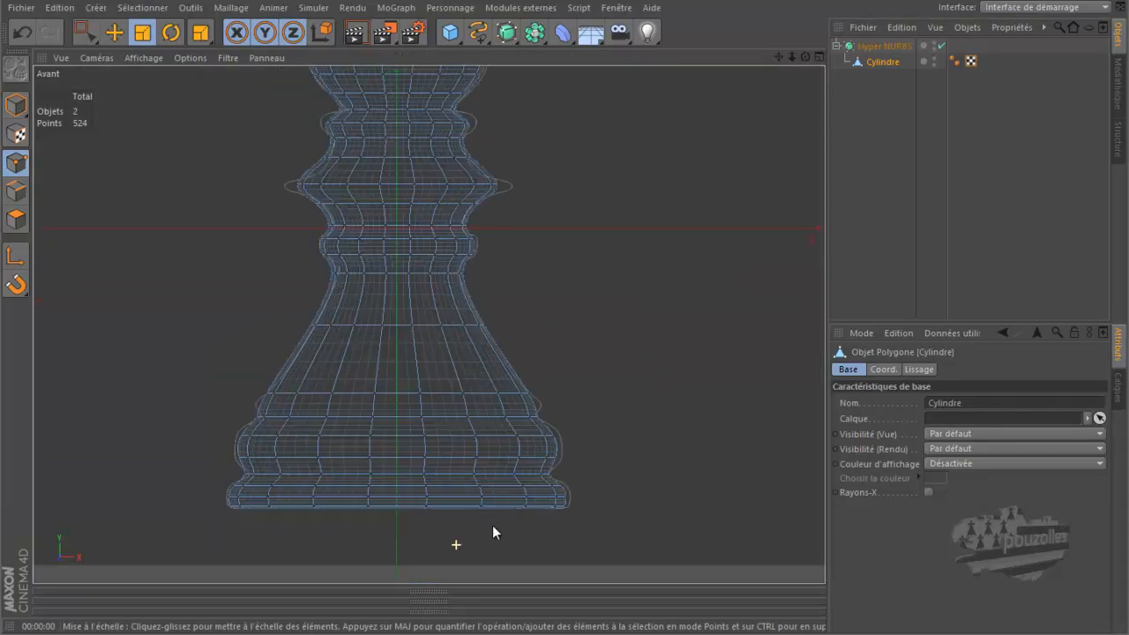
pyautogui.keyDown('alt'); pyautogui.moveTo(456, 543); pyautogui.dragTo(559, 486, button='middle'); pyautogui.keyUp('alt')
pyautogui.scroll(8, 685, 443)
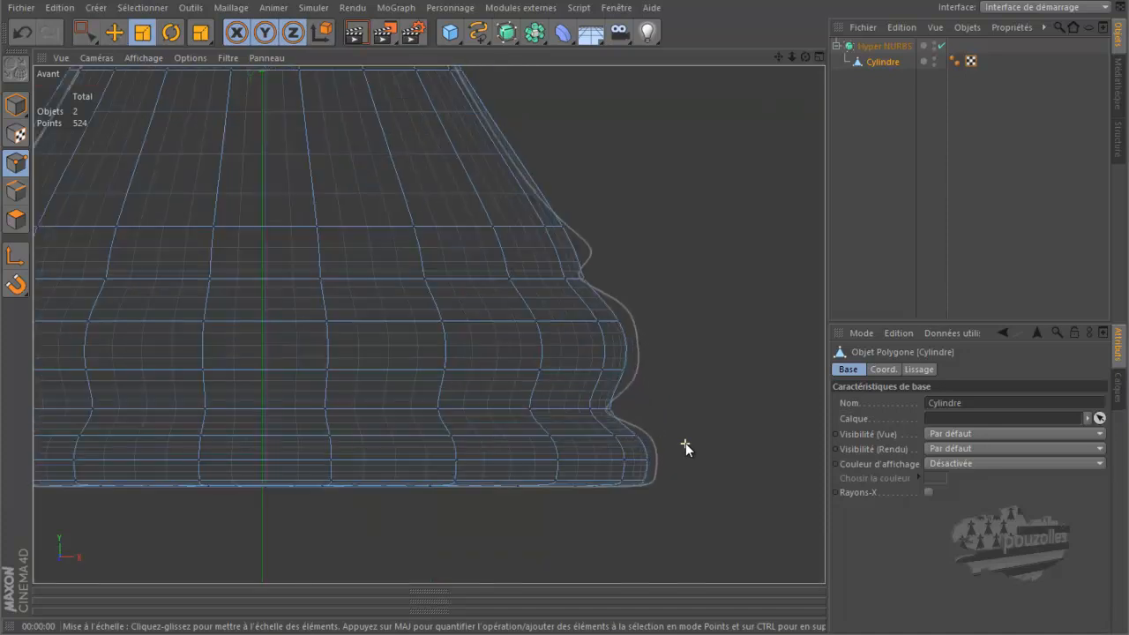
pyautogui.scroll(4, 683, 441)
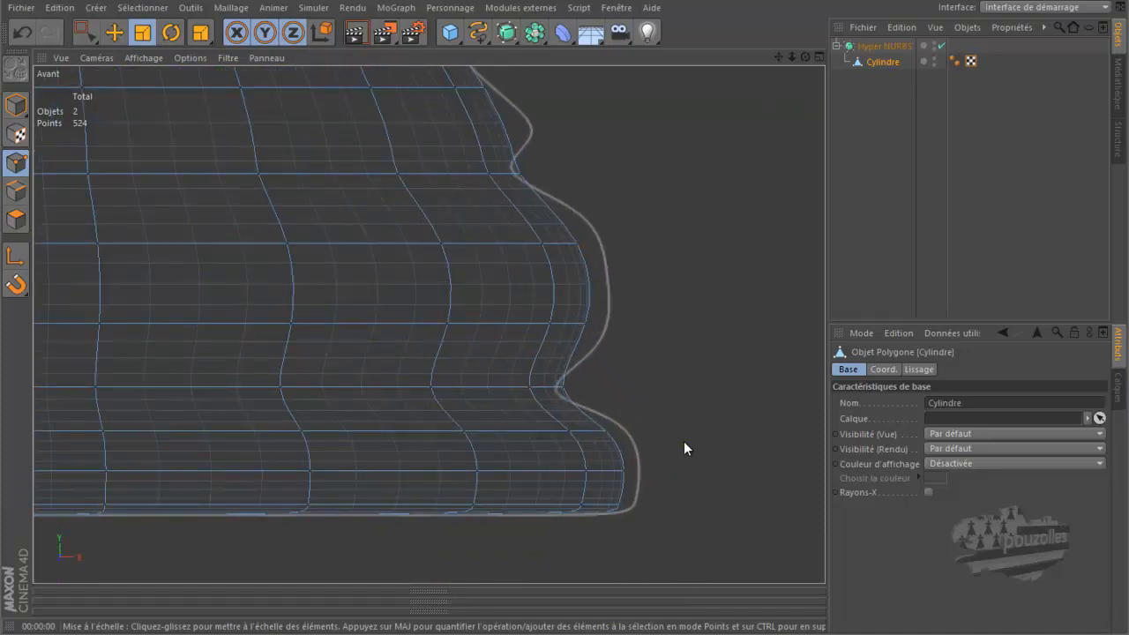
pyautogui.press('k')
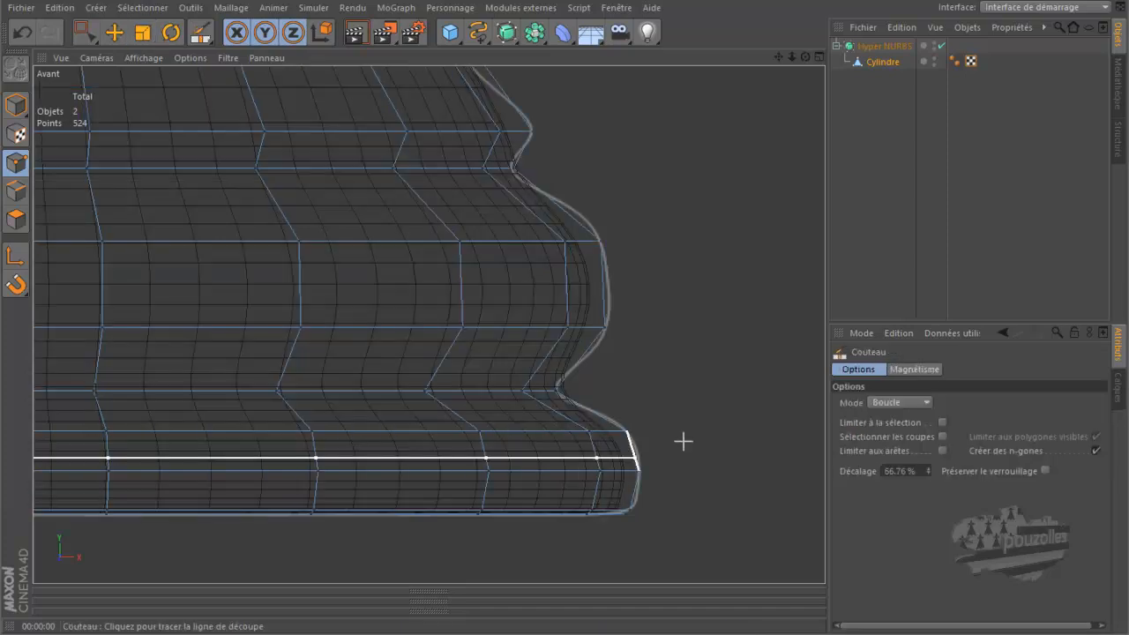
pyautogui.click(573, 395)
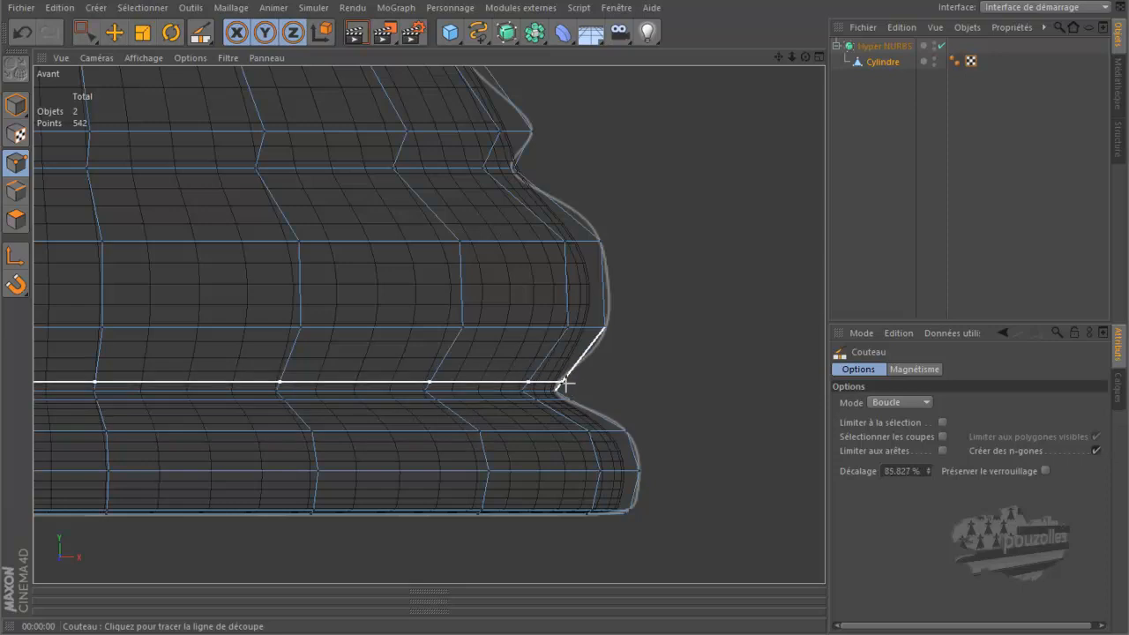
pyautogui.click(561, 382)
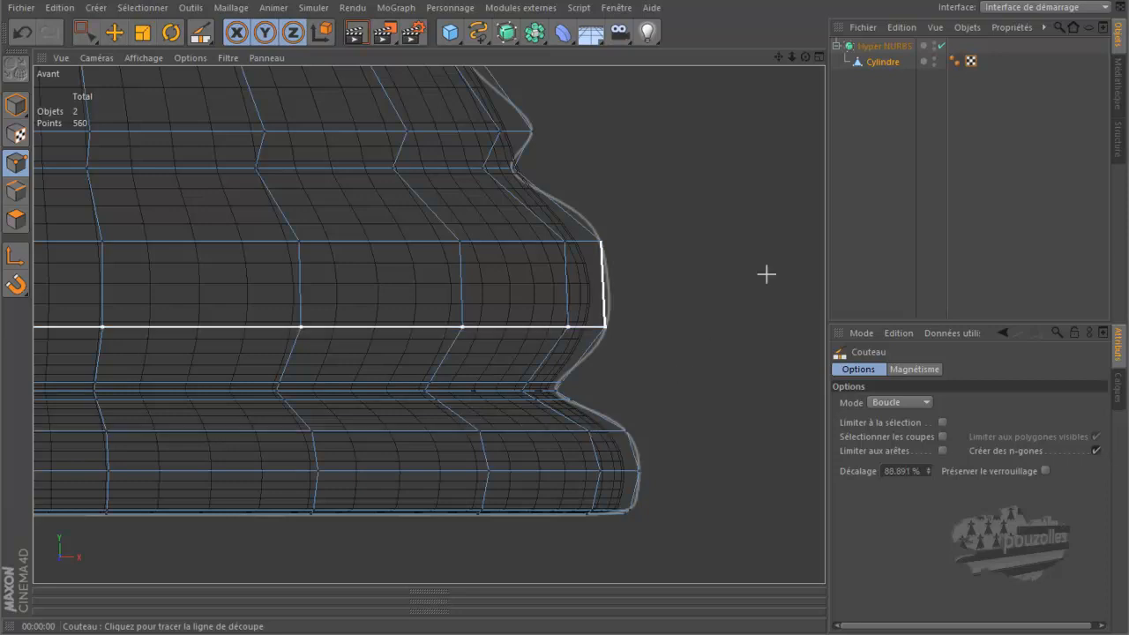
pyautogui.click(114, 32)
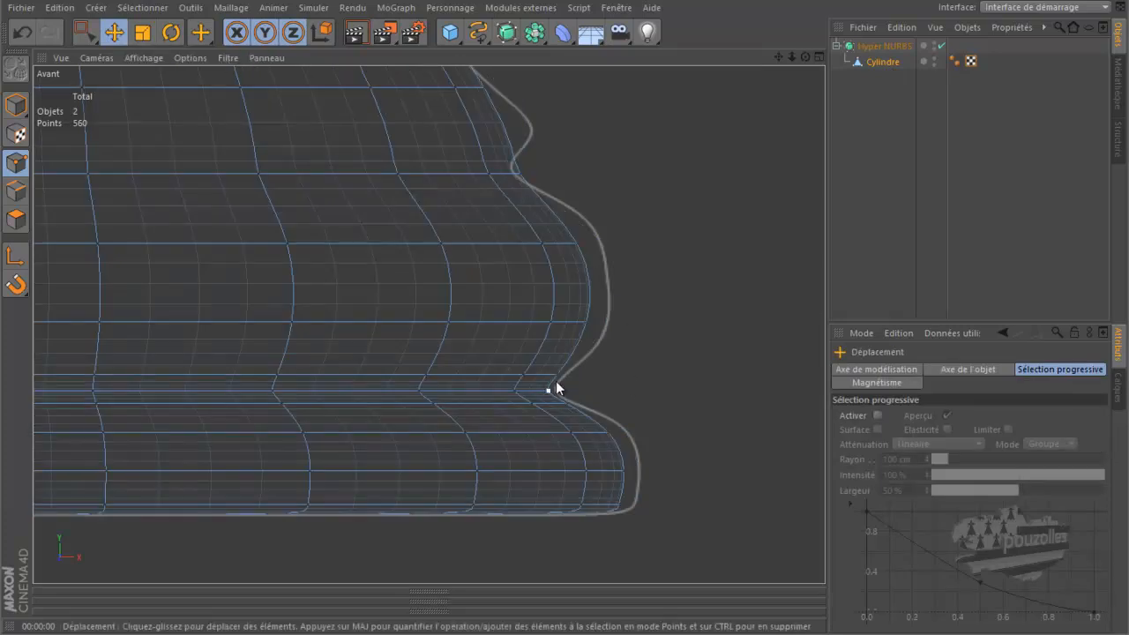
# Step: Loop-select the three point rings of the lowest base bulge and scale them outward to the reference profile
pyautogui.rightClick(529, 517)
pyautogui.press('l')
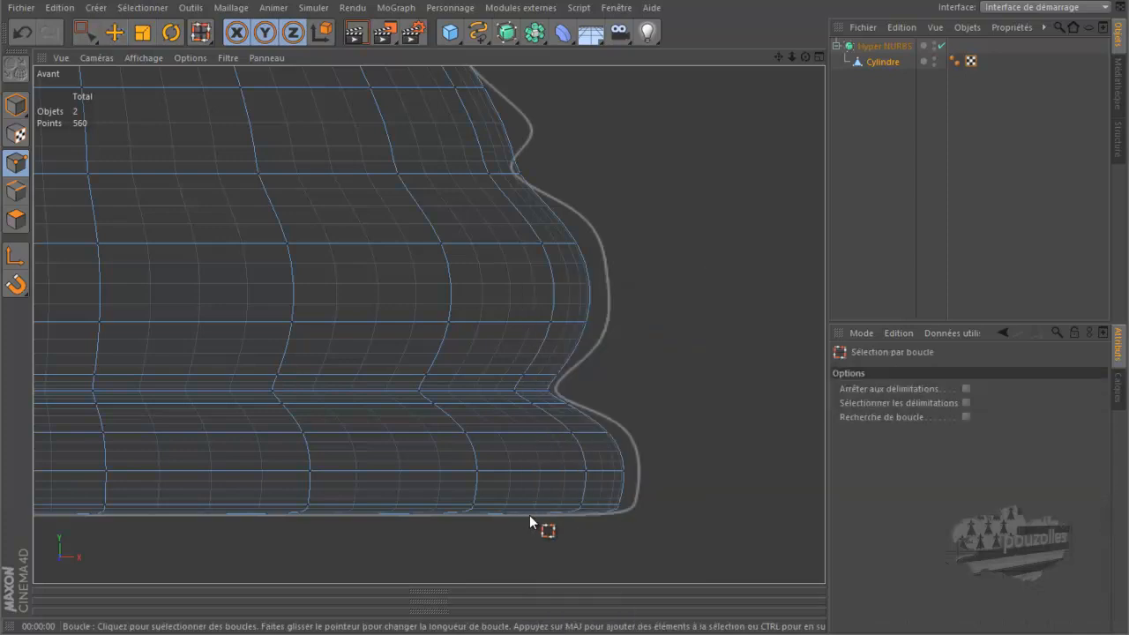
pyautogui.click(534, 503)
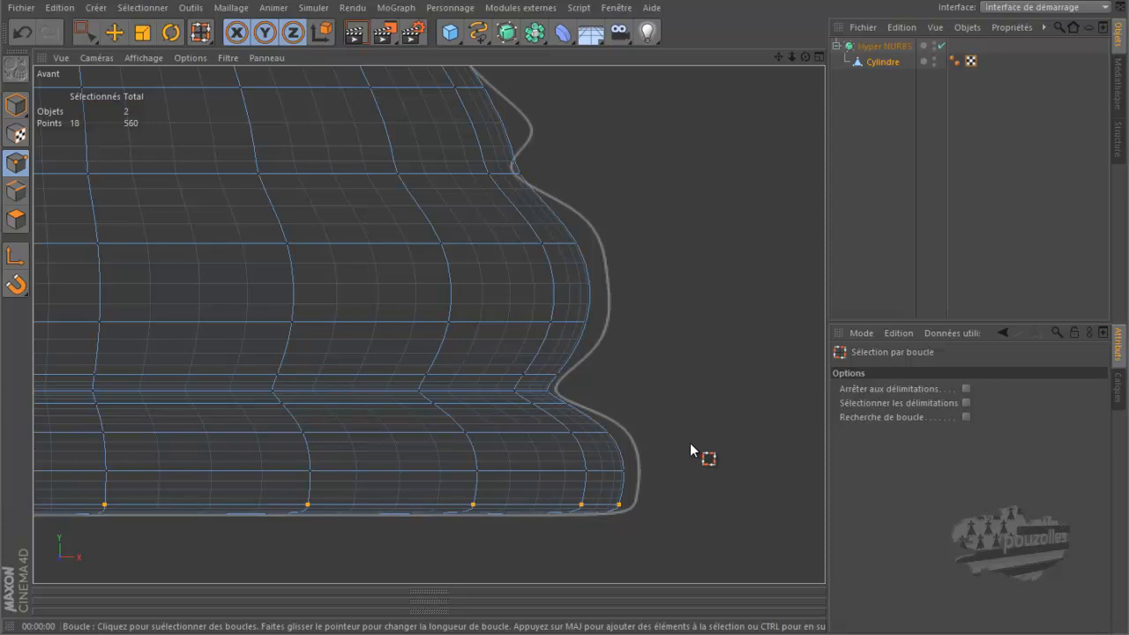
pyautogui.keyDown('shift'); pyautogui.click(551, 470); pyautogui.keyUp('shift')
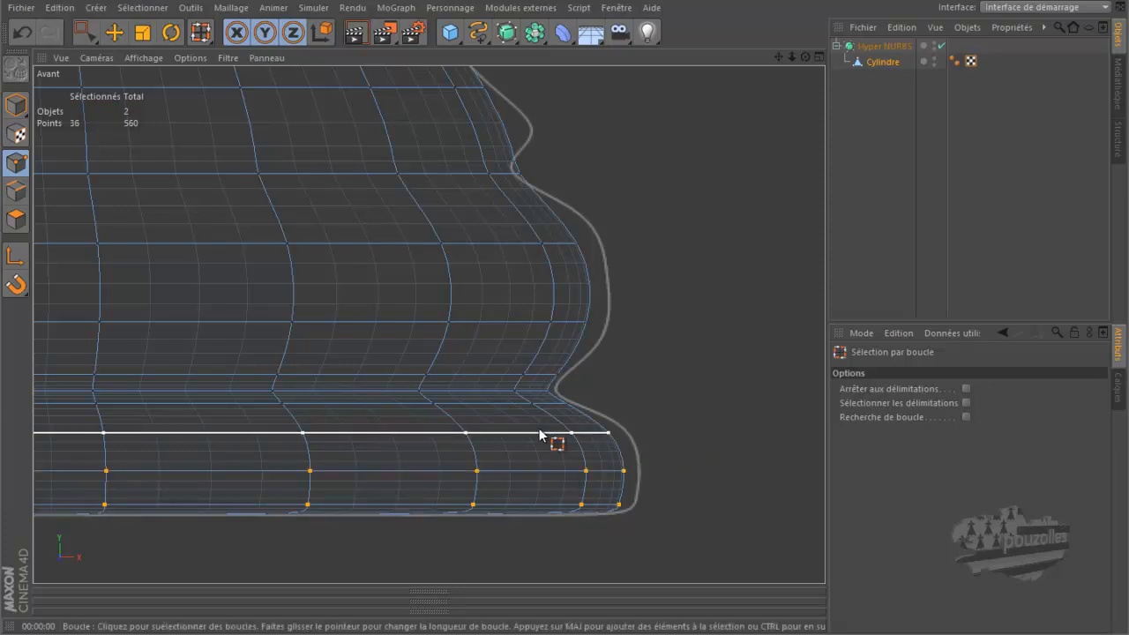
pyautogui.keyDown('shift'); pyautogui.click(539, 431); pyautogui.keyUp('shift')
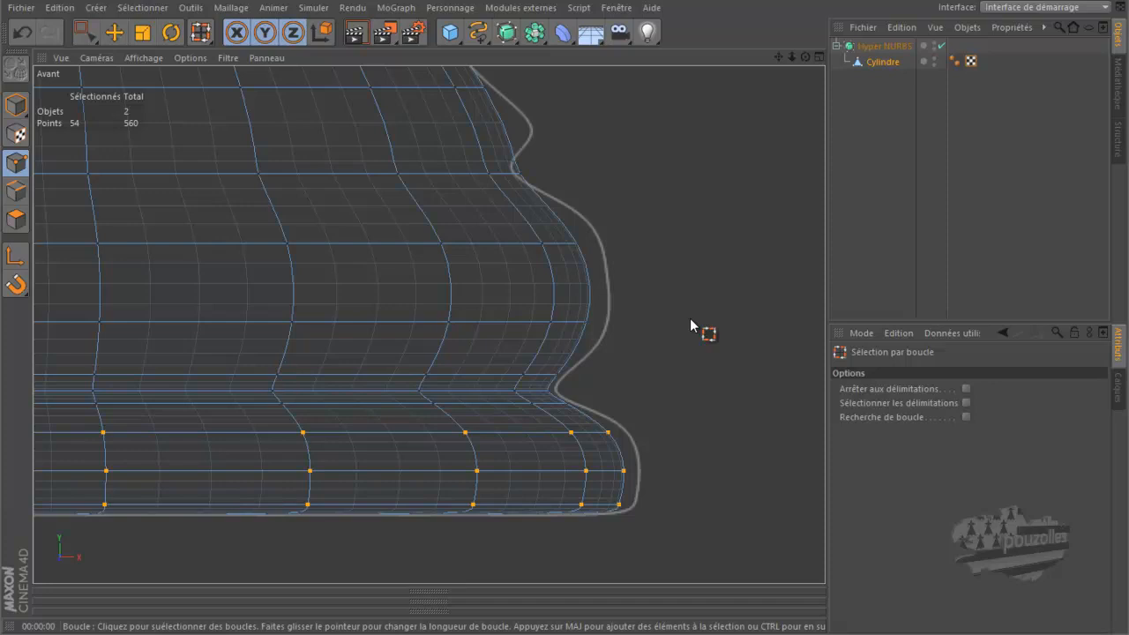
pyautogui.press('t')
pyautogui.moveTo(690, 319); pyautogui.dragTo(729, 339)
pyautogui.moveTo(732, 341); pyautogui.dragTo(741, 347)
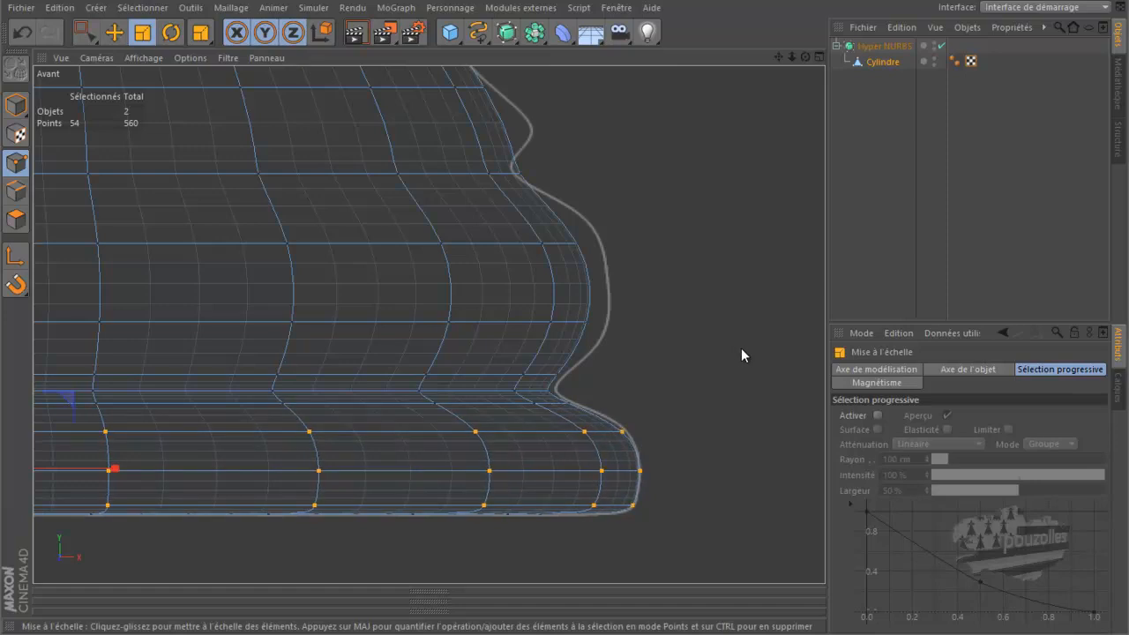
# Step: Loop-select only the upper point ring of the lowest base bulge and scale it slightly outward
pyautogui.rightClick(537, 424)
pyautogui.click(539, 424)
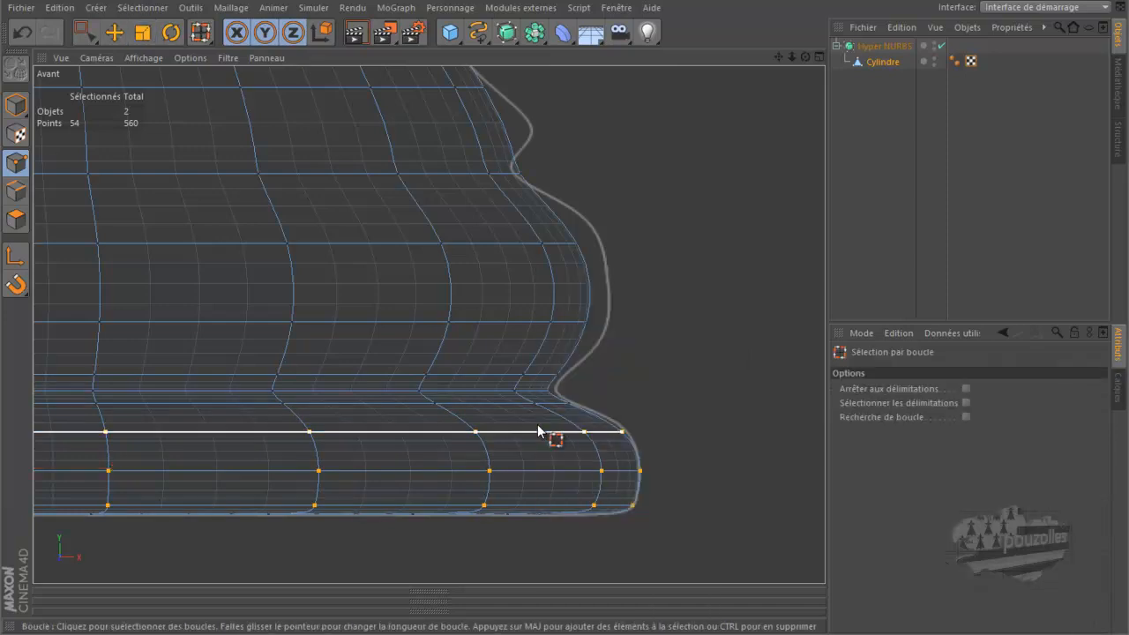
pyautogui.click(537, 424)
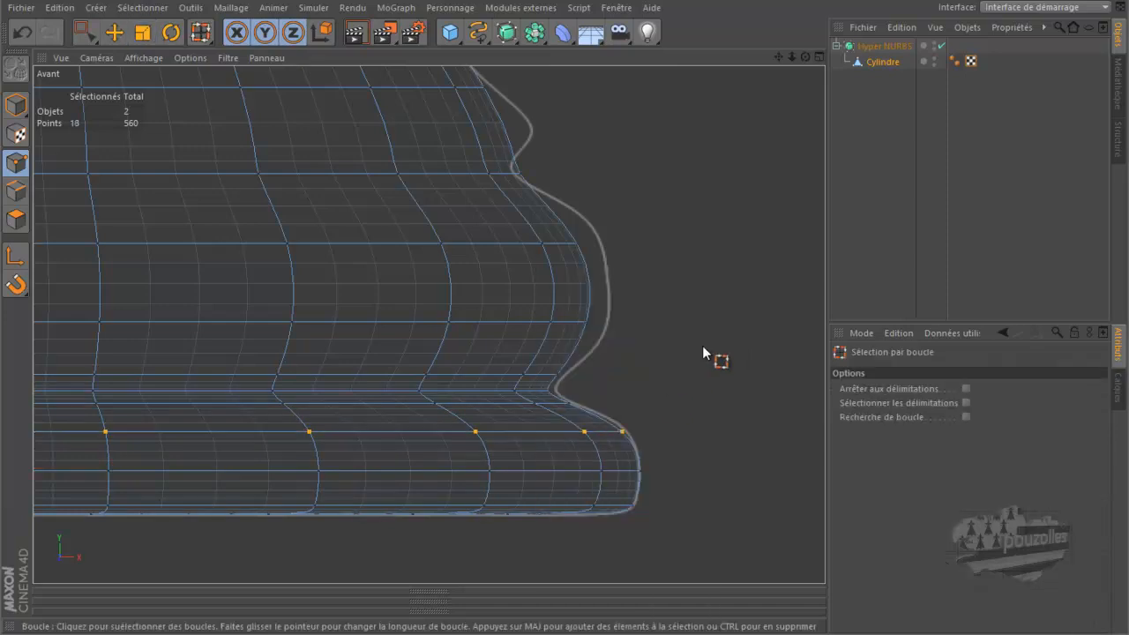
pyautogui.press('t')
pyautogui.moveTo(708, 346); pyautogui.dragTo(710, 347)
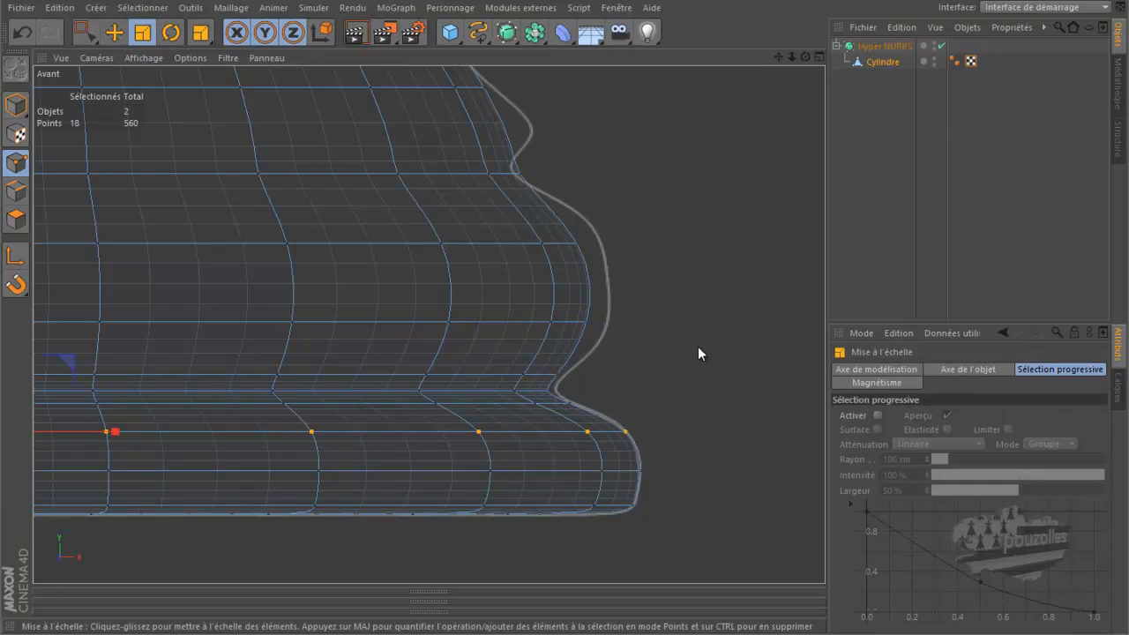
# Step: Loop-select the point ring just above the groove between the two lowest bulges and scale it slightly outward
pyautogui.scroll(3, 531, 403)
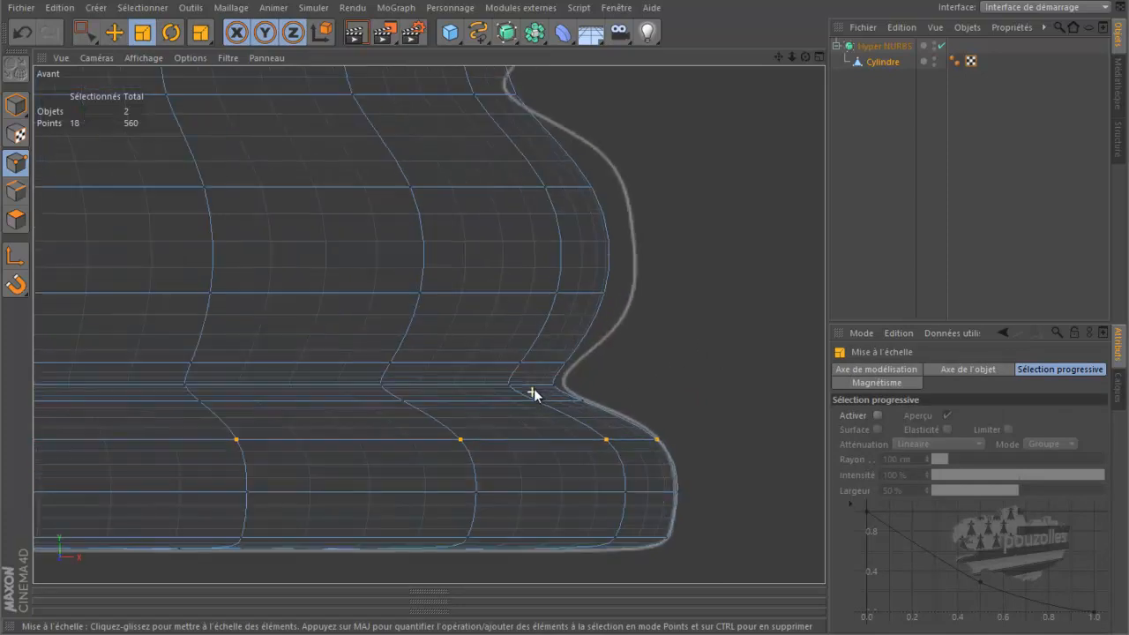
pyautogui.press('u')
pyautogui.press('l')
pyautogui.click(481, 362)
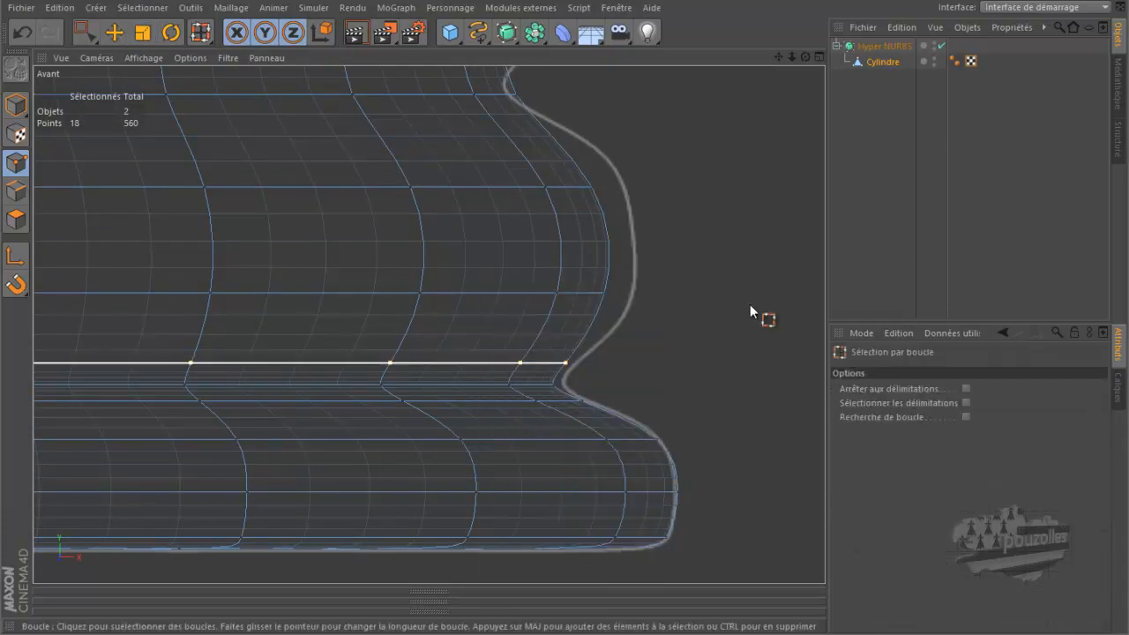
pyautogui.press('t')
pyautogui.moveTo(753, 303); pyautogui.dragTo(771, 308)
# Step: Loop-select the point ring at the bottom of that groove and scale it slightly outward to the reference profile
pyautogui.press('u')
pyautogui.press('l')
pyautogui.click(482, 385)
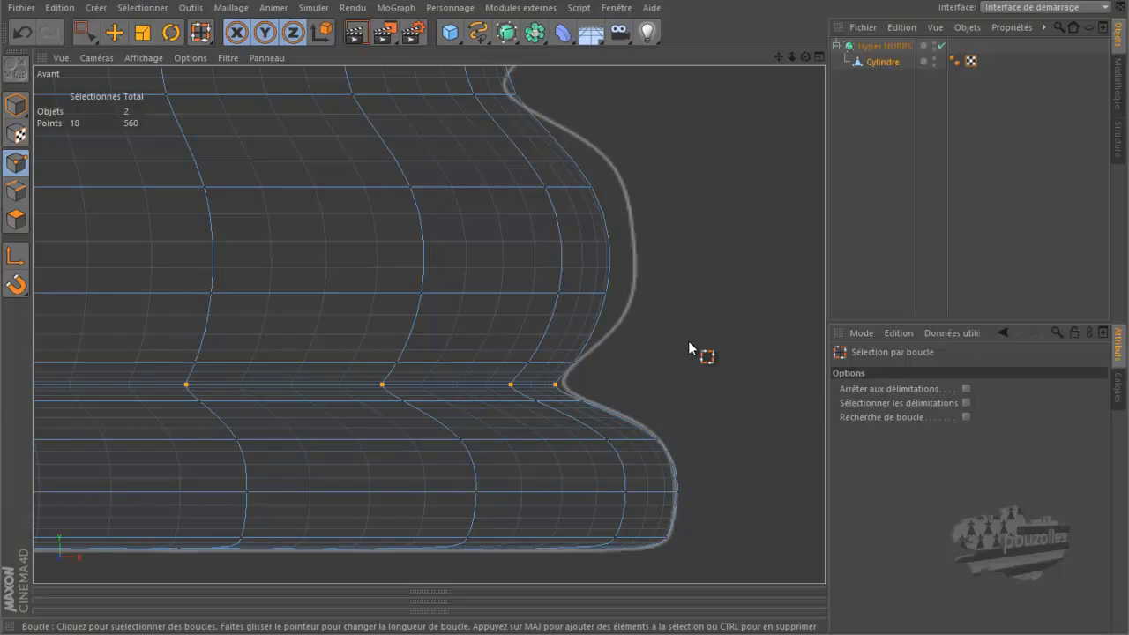
pyautogui.press('t')
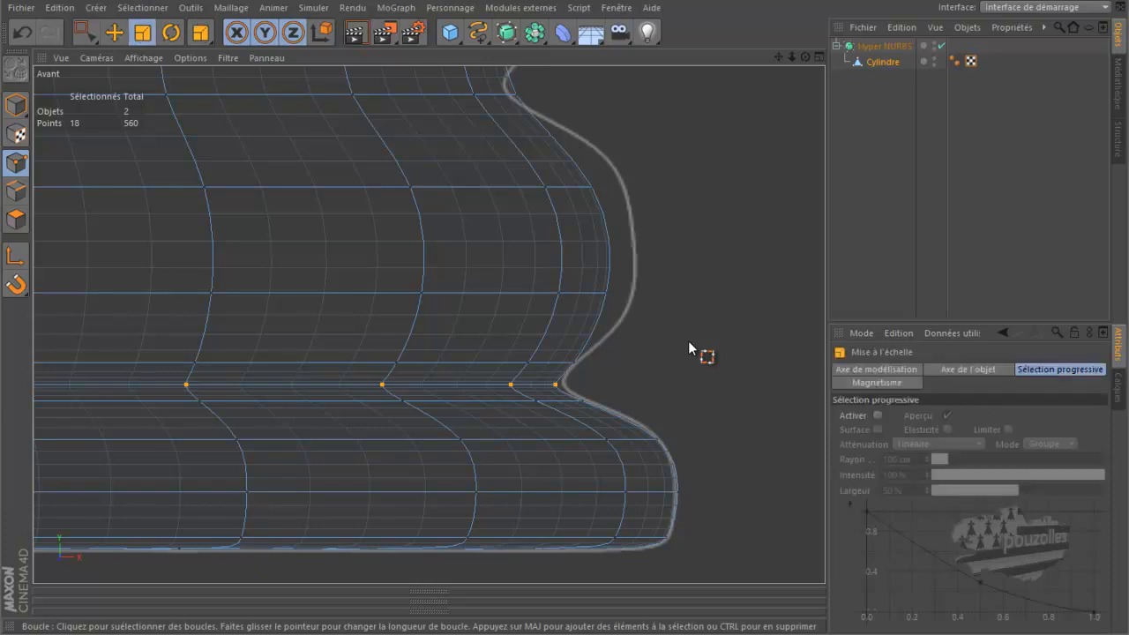
pyautogui.moveTo(688, 348); pyautogui.dragTo(708, 347)
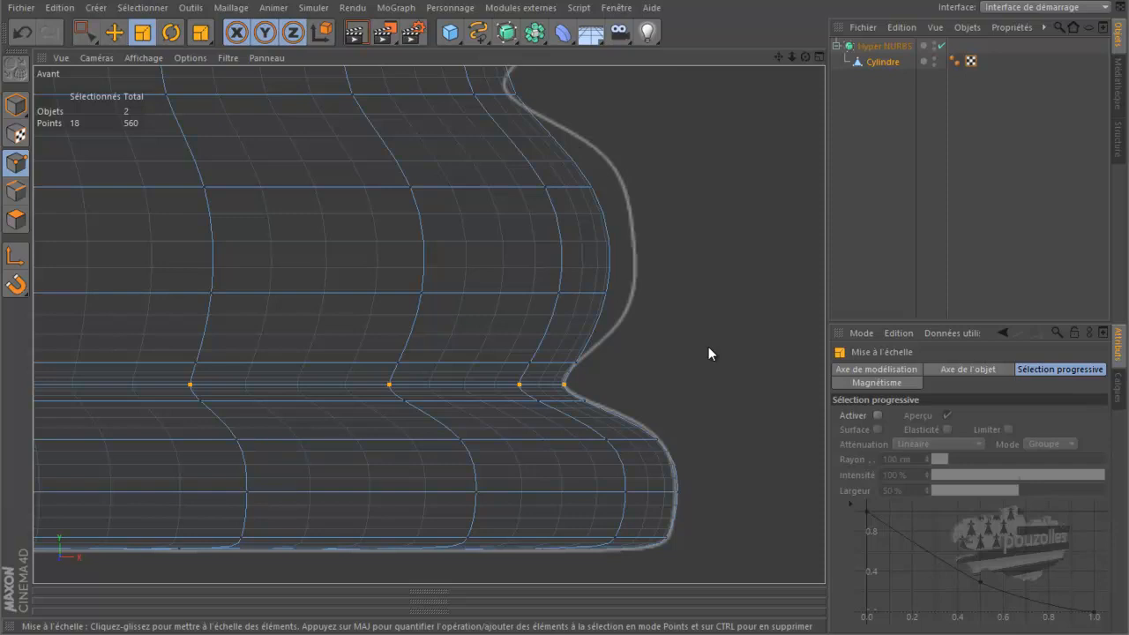
# Step: Loop-select the two point rings of the second base bulge and scale them outward together to the reference profile
pyautogui.press('u')
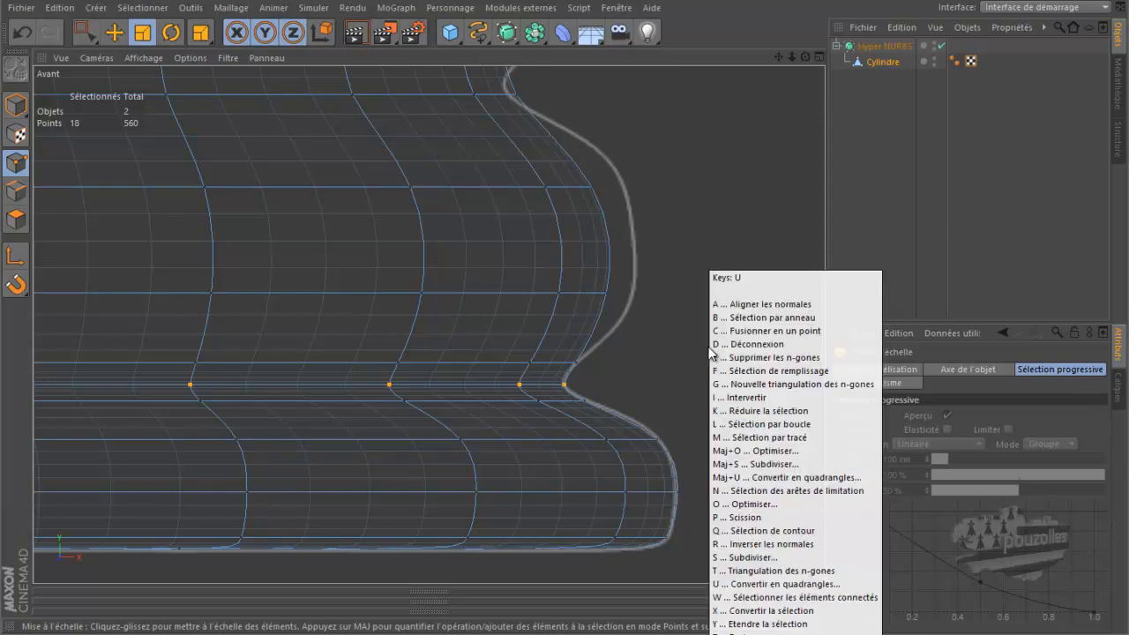
pyautogui.press('l')
pyautogui.click(471, 187)
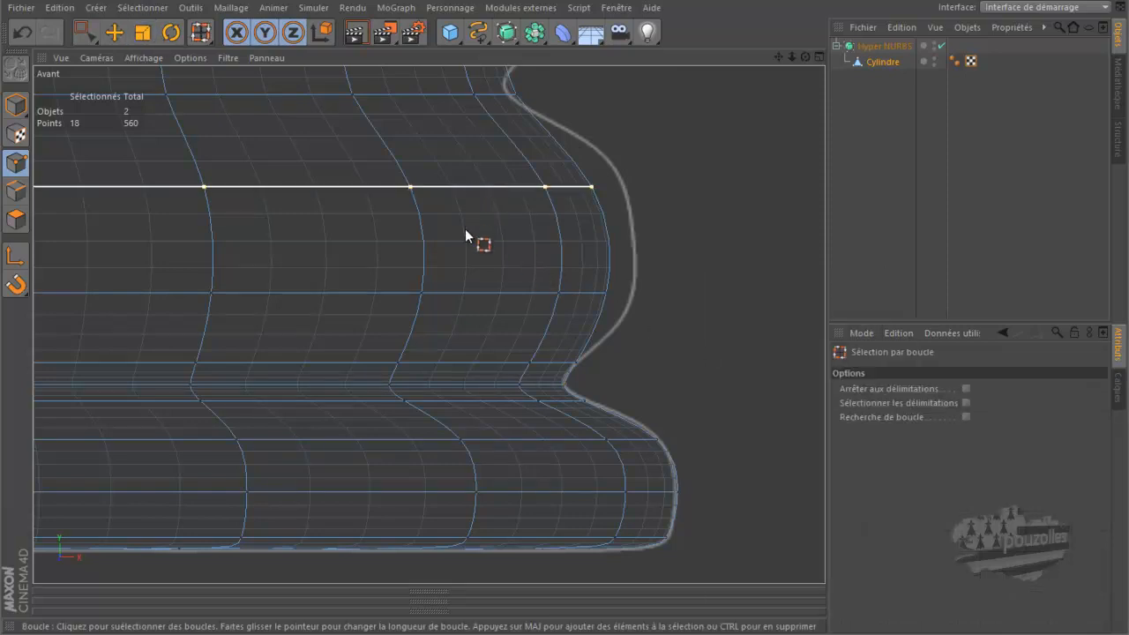
pyautogui.keyDown('shift'); pyautogui.click(471, 293); pyautogui.keyUp('shift')
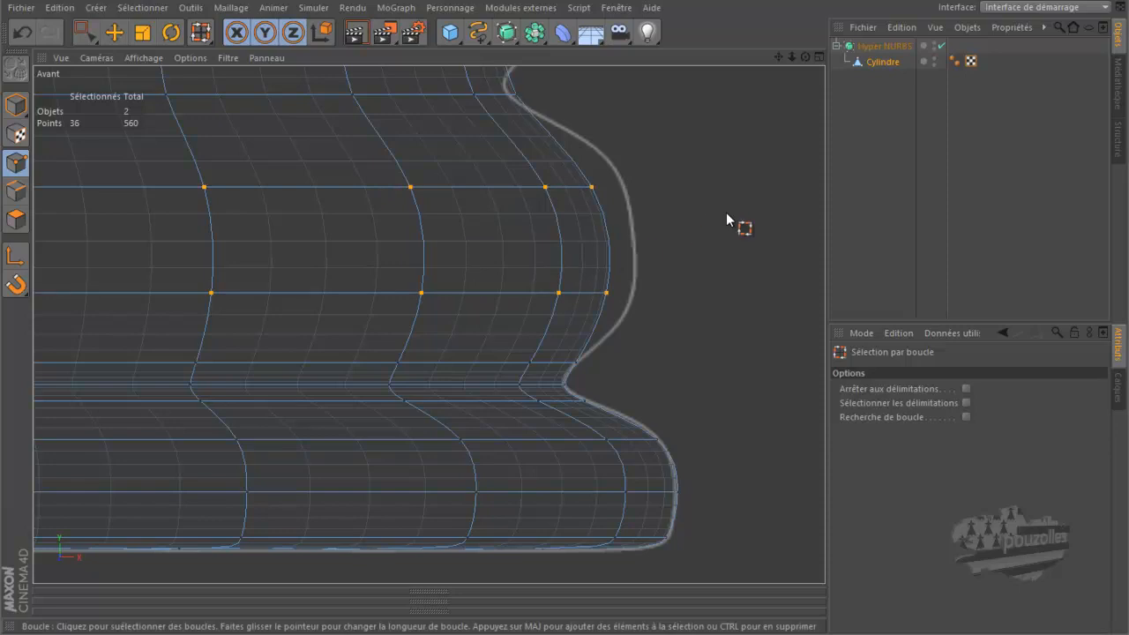
pyautogui.press('t')
pyautogui.moveTo(726, 220); pyautogui.dragTo(761, 214)
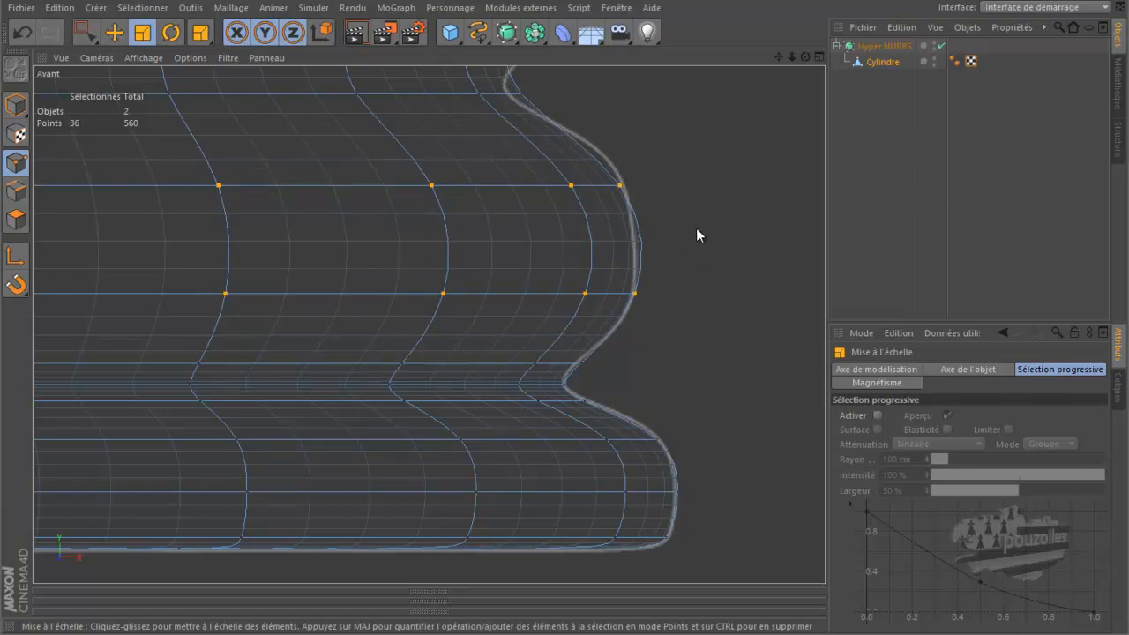
# Step: Cut an edge loop in Boucle mode midway between the second bulge's two rings and scale the new ring slightly inward
pyautogui.press('k')
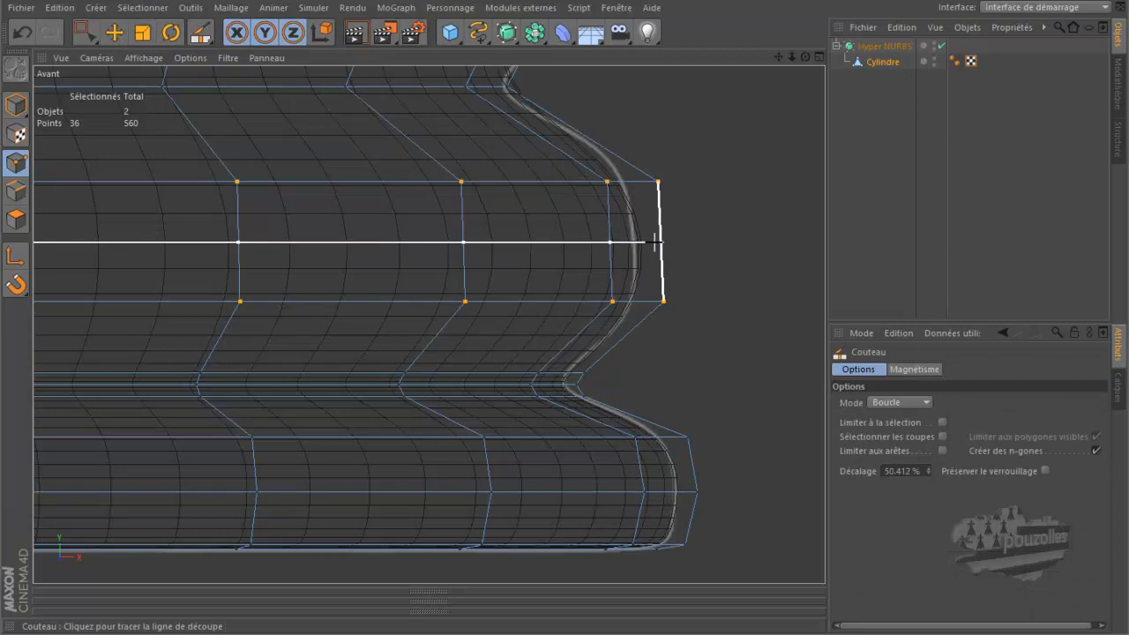
pyautogui.moveTo(654, 245); pyautogui.dragTo(725, 227)
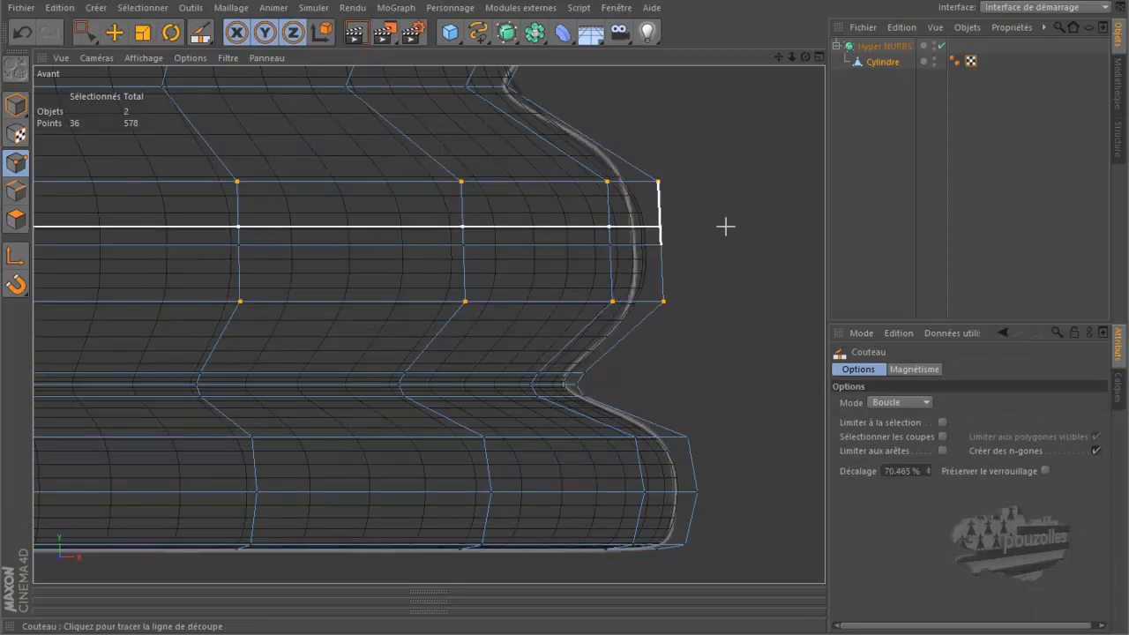
pyautogui.press('u')
pyautogui.press('l')
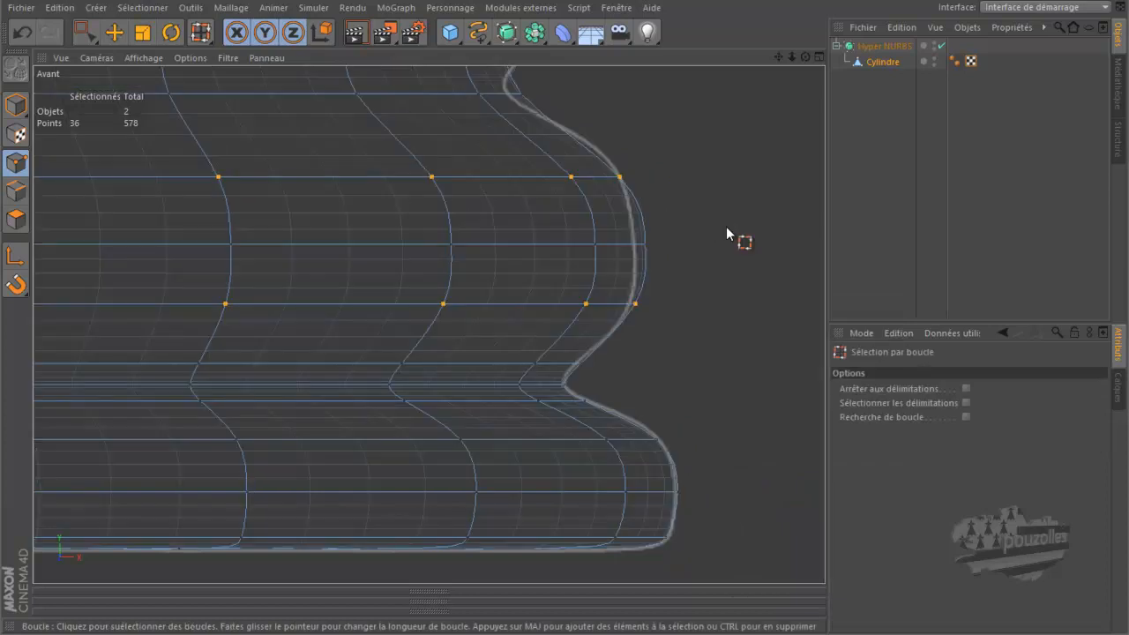
pyautogui.click(609, 248)
pyautogui.press('t')
pyautogui.moveTo(725, 227); pyautogui.dragTo(714, 231)
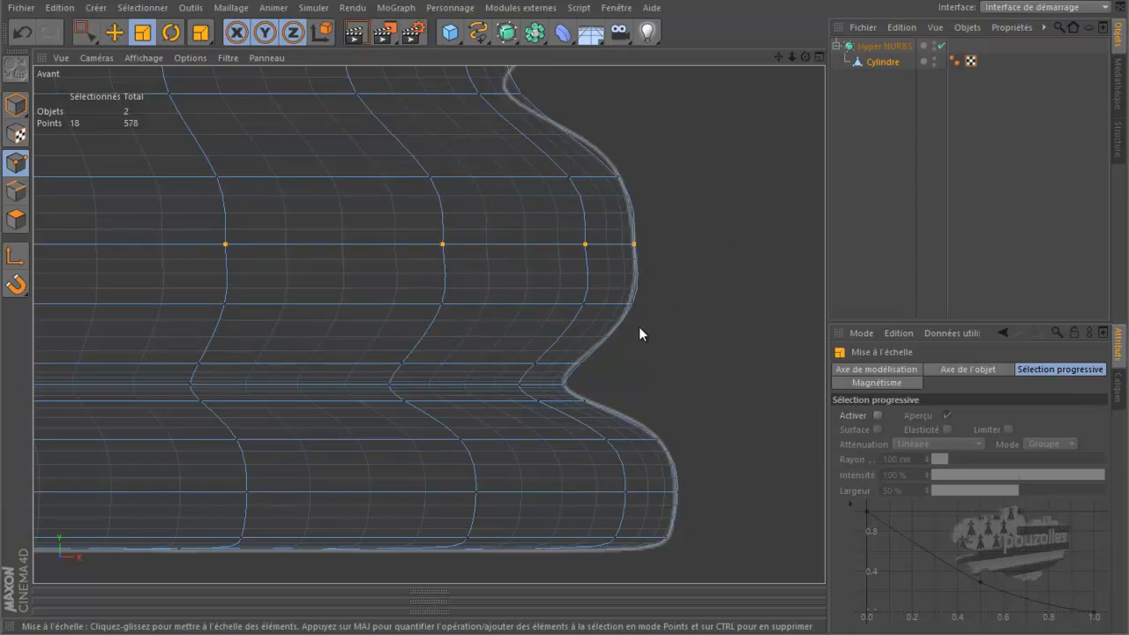
# Step: Loop-select the lower point ring of the second base bulge and scale it very slightly inward to the reference profile
pyautogui.scroll(1, 638, 326)
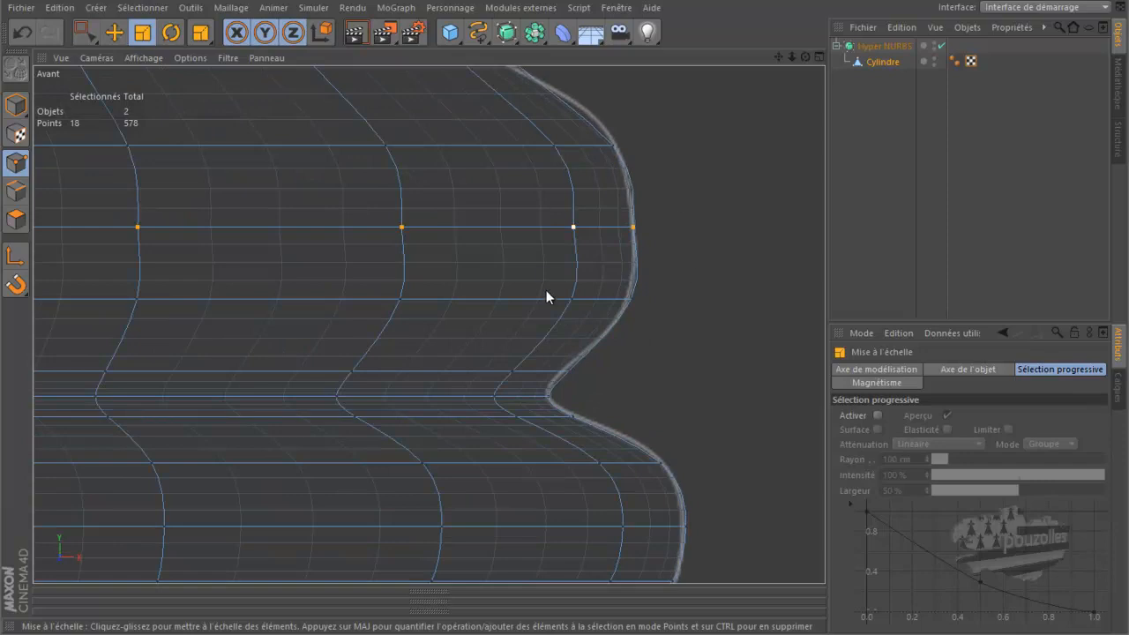
pyautogui.press('u')
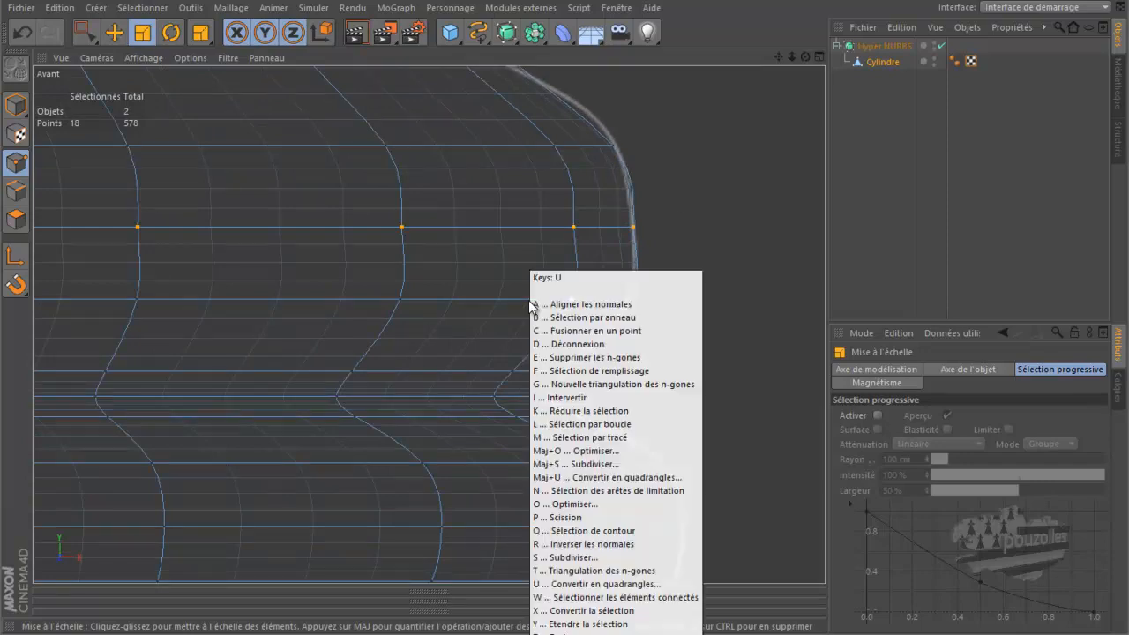
pyautogui.press('l')
pyautogui.click(552, 300)
pyautogui.press('t')
pyautogui.moveTo(738, 284); pyautogui.dragTo(735, 284)
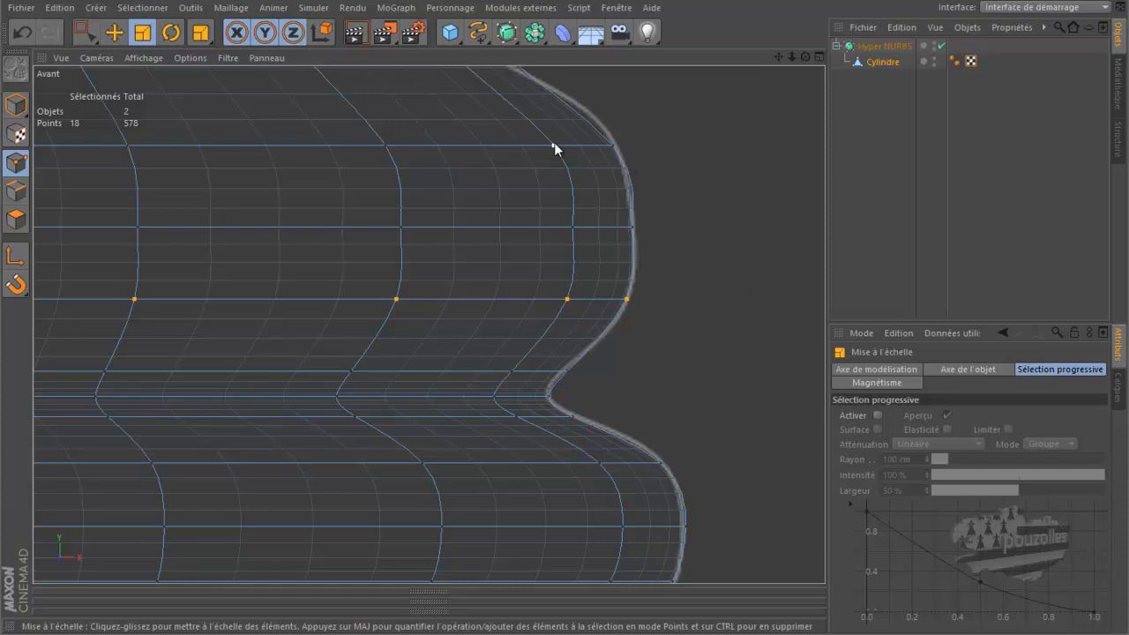
# Step: Loop-select the upper point ring of the second base bulge and scale it very slightly inward
pyautogui.press('u')
pyautogui.press('l')
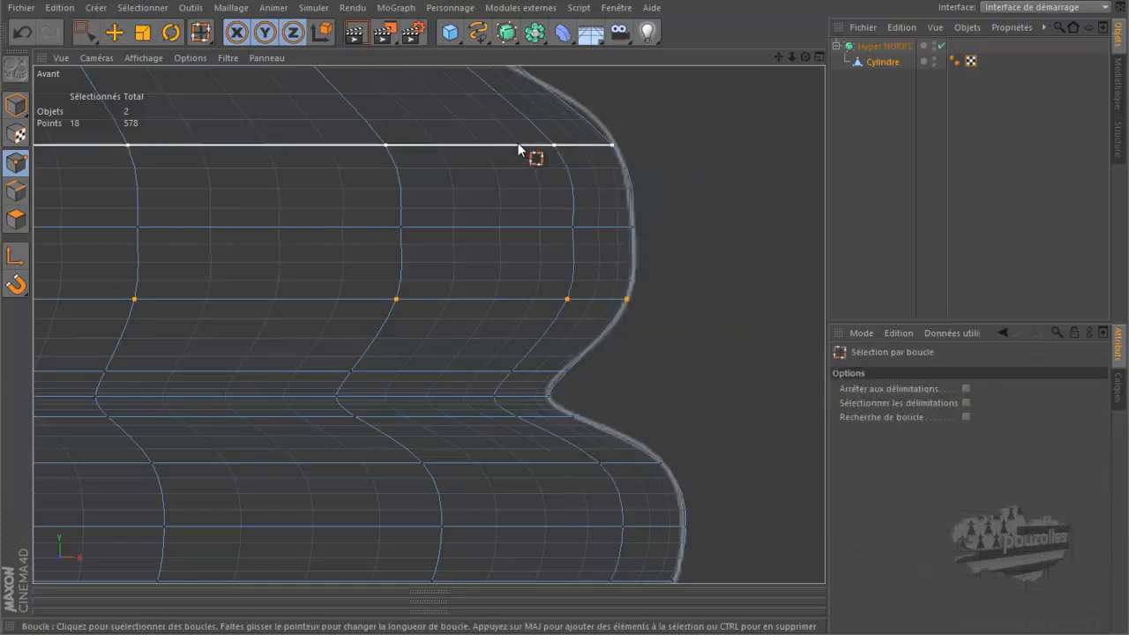
pyautogui.click(513, 142)
pyautogui.press('t')
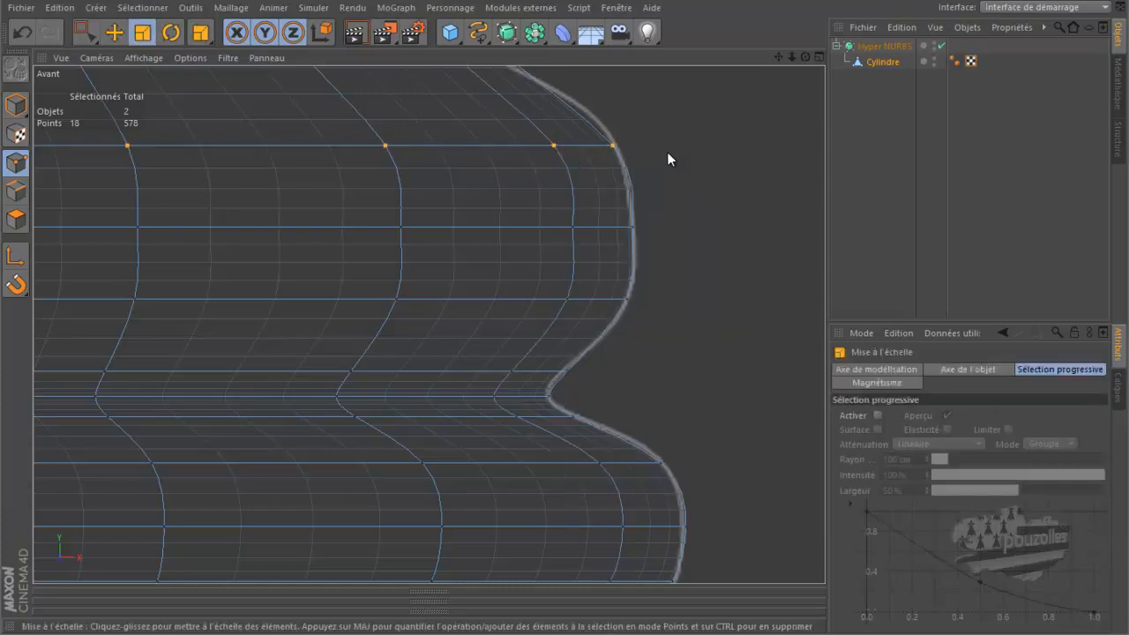
pyautogui.moveTo(665, 159); pyautogui.dragTo(663, 160)
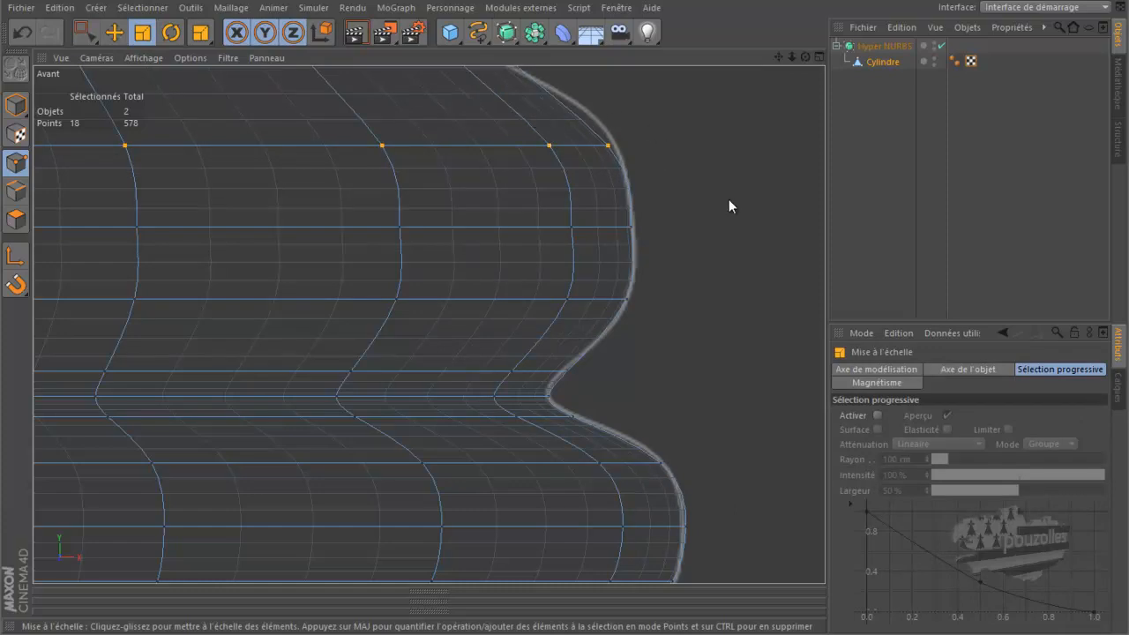
# Step: Move the selected upper ring of the second base bulge slightly up along the Y axis
pyautogui.scroll(-3, 735, 212)
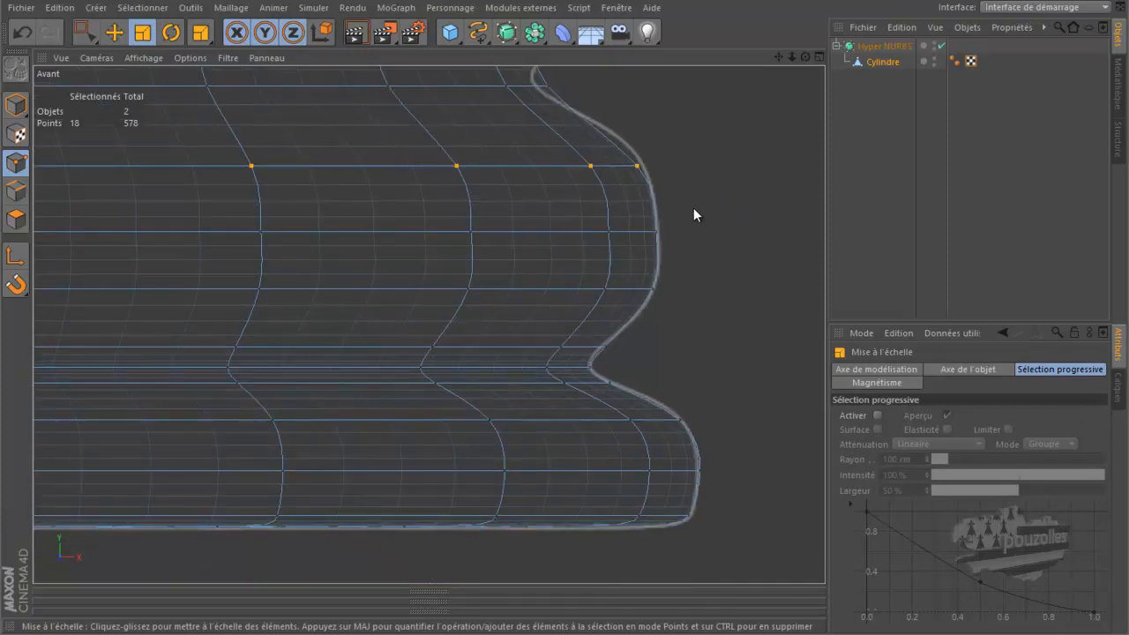
pyautogui.press('e')
pyautogui.scroll(-2, 649, 291)
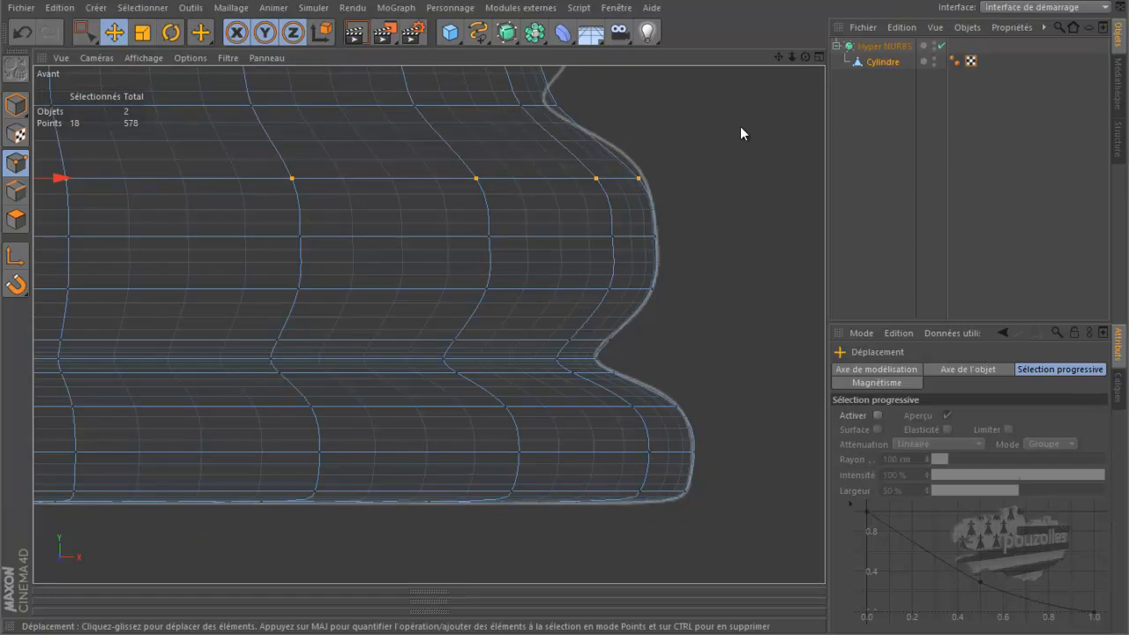
pyautogui.scroll(-2, 728, 176)
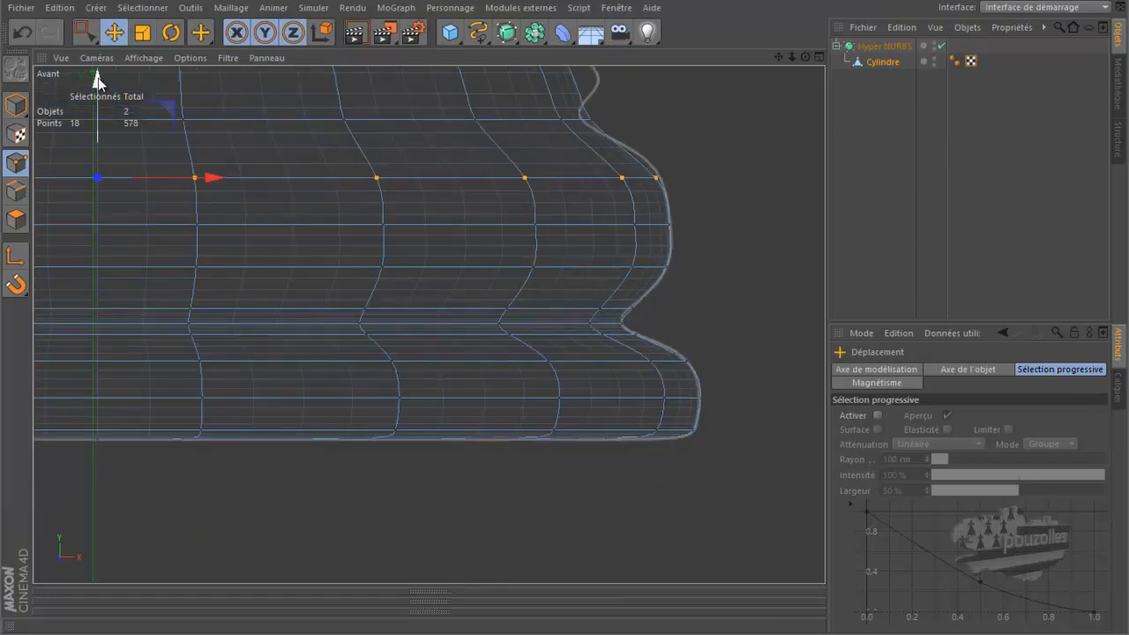
pyautogui.moveTo(98, 78); pyautogui.dragTo(98, 68)
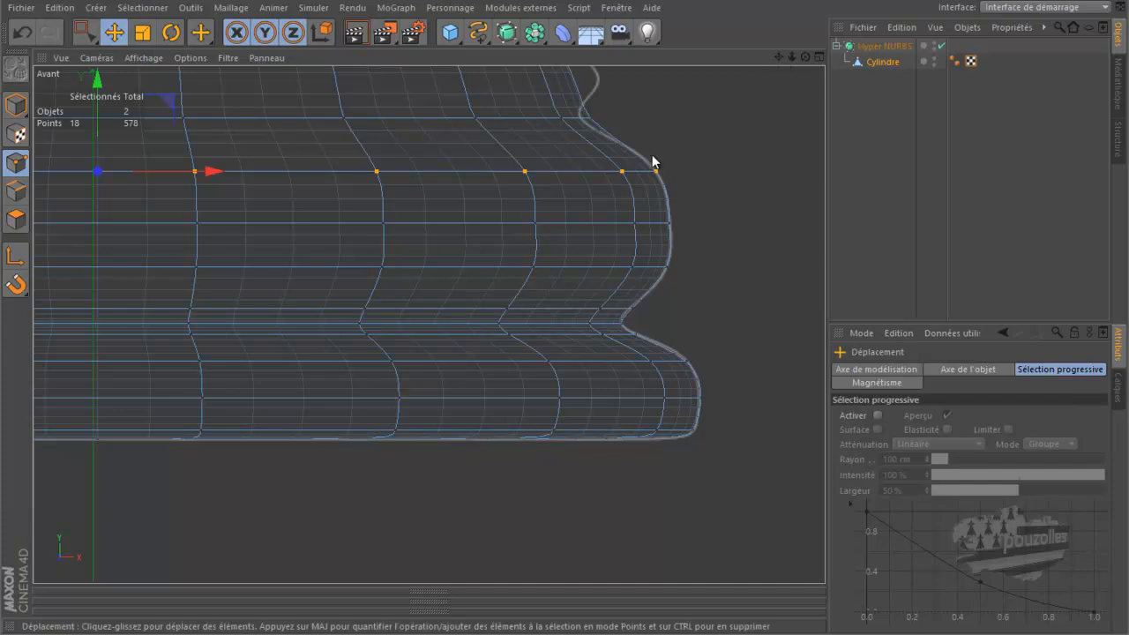
# Step: Relocate the axis just outside the profile beside the selected upper ring, and nudge the ring slightly up along Y
pyautogui.scroll(5, 609, 158)
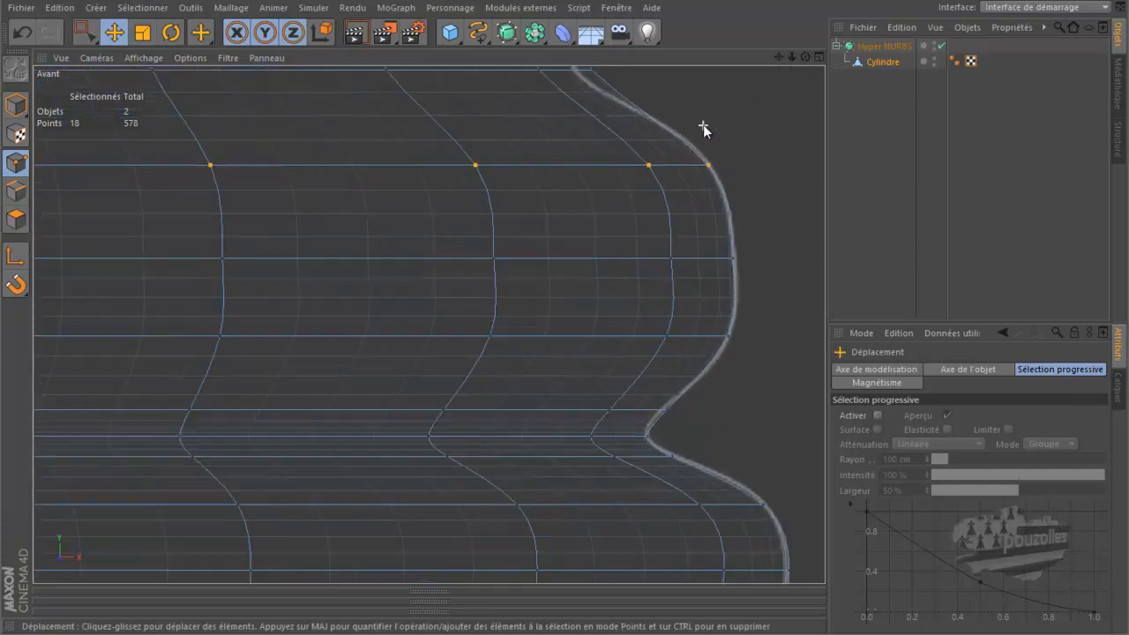
pyautogui.moveTo(779, 54); pyautogui.dragTo(564, 304)
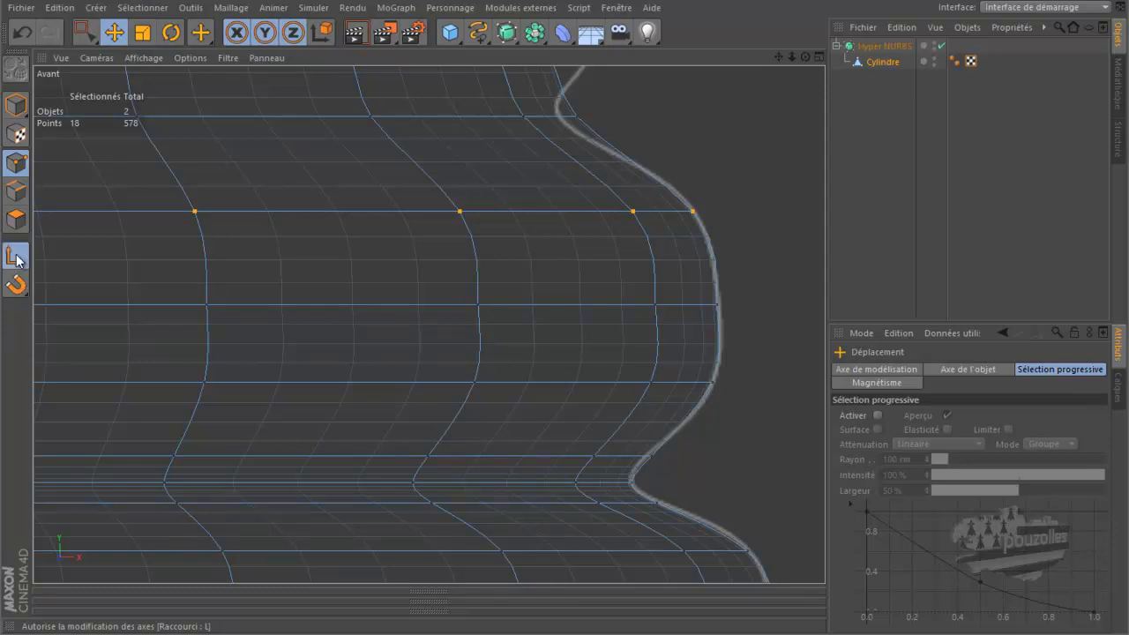
pyautogui.click(17, 256)
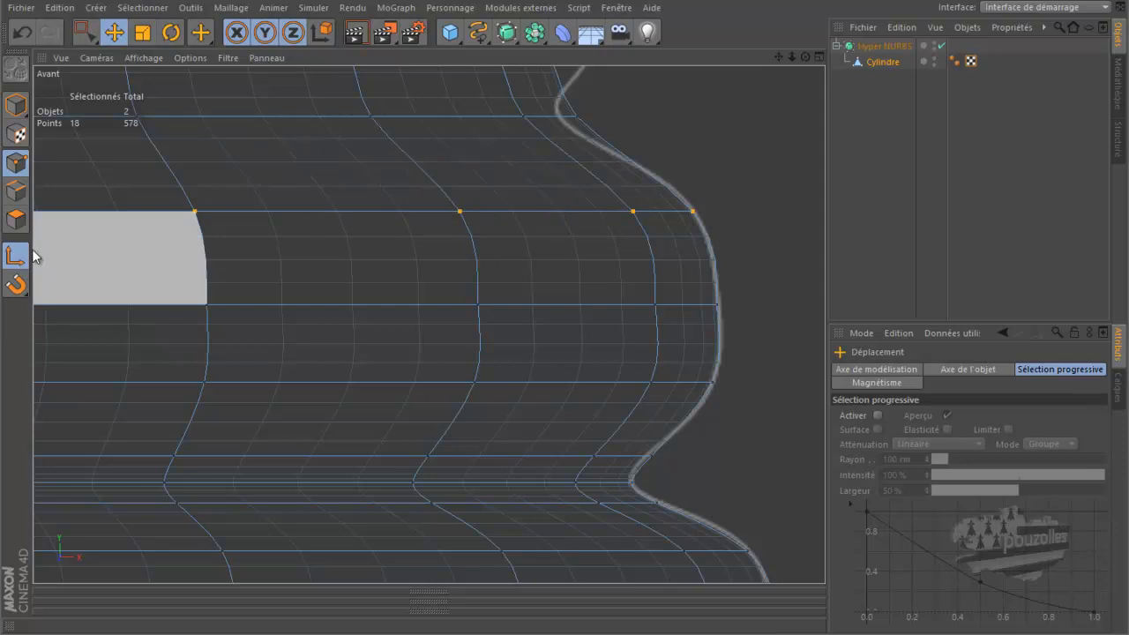
pyautogui.click(694, 210)
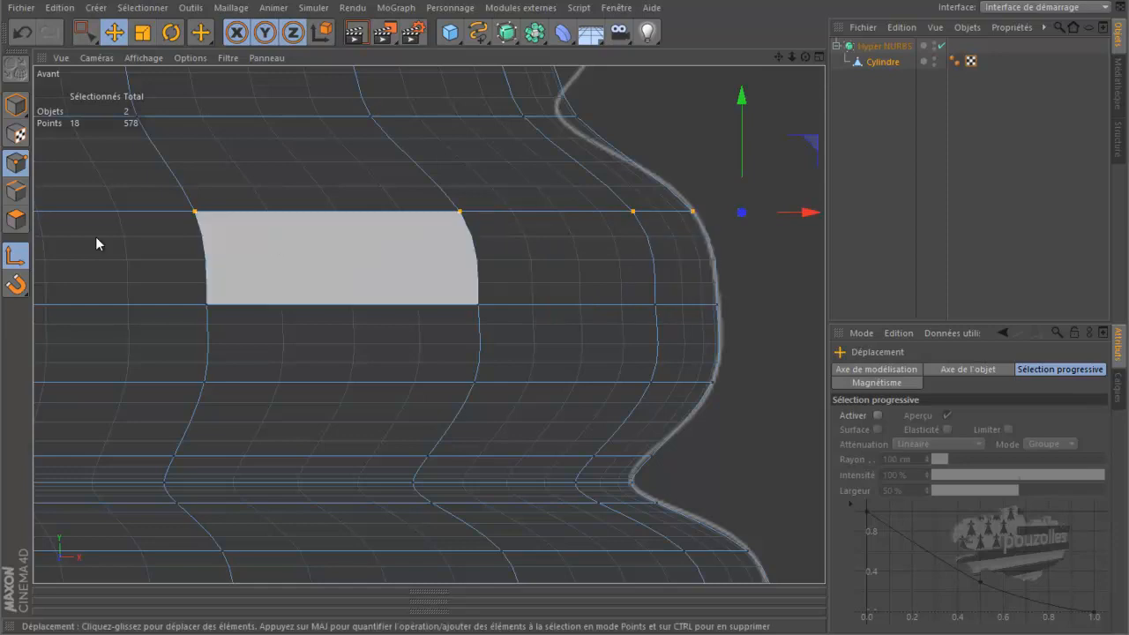
pyautogui.click(12, 257)
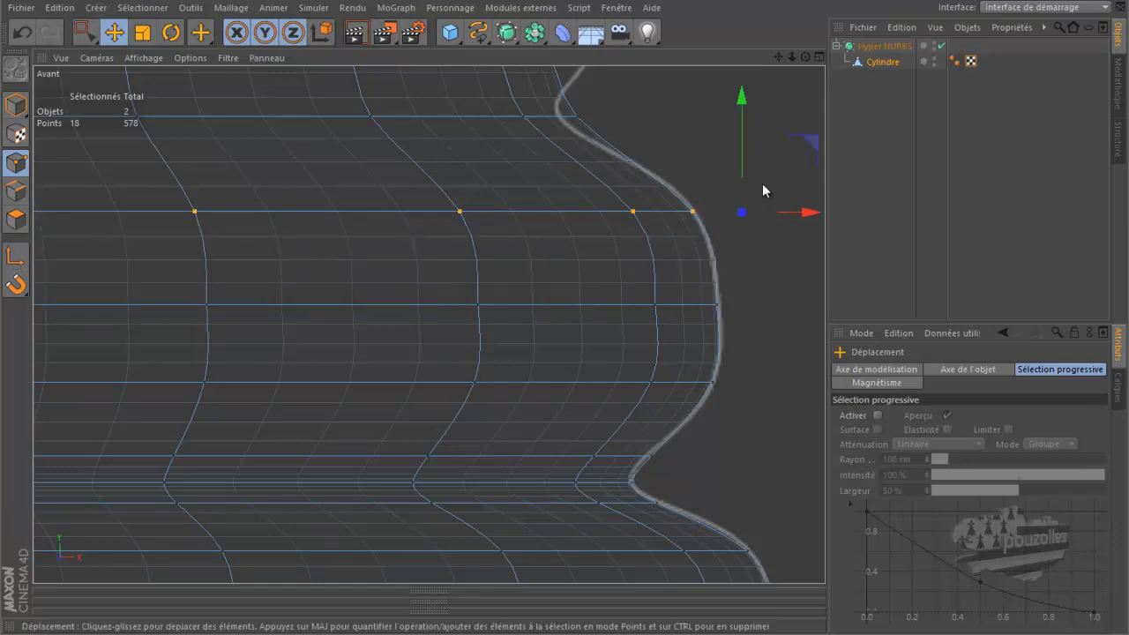
pyautogui.moveTo(740, 103)
pyautogui.mouseDown()
pyautogui.moveTo(742, 124)
pyautogui.moveTo(746, 102)
pyautogui.mouseUp()
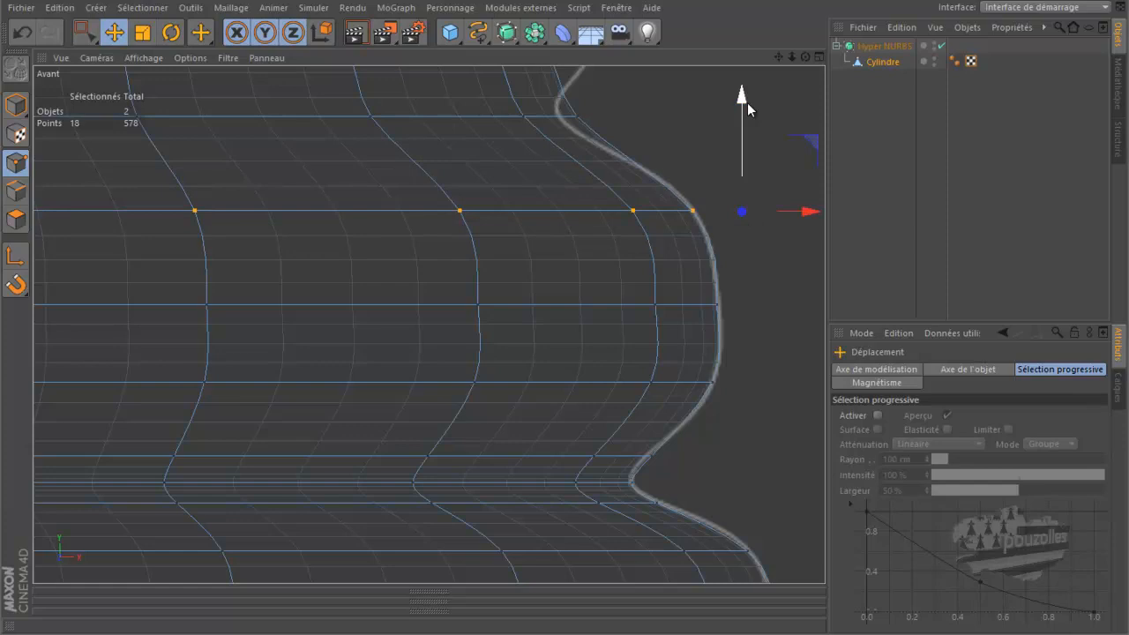
# Step: Examine the selected point ring and its relocated axis in the top view, and return to the front view
pyautogui.middleClick(448, 184)
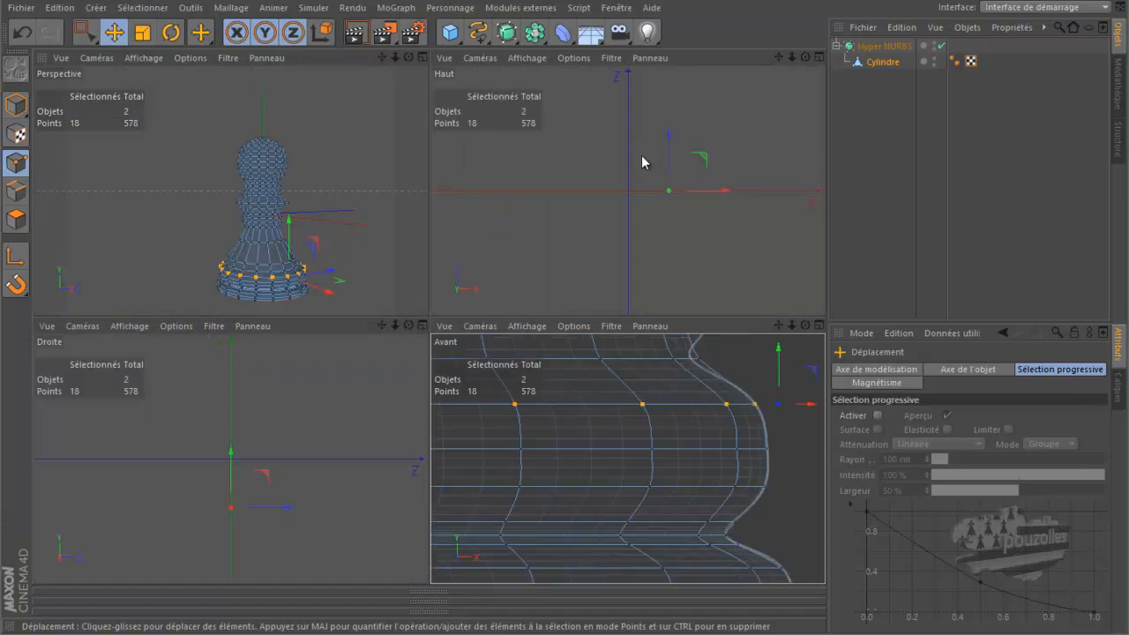
pyautogui.middleClick(629, 193)
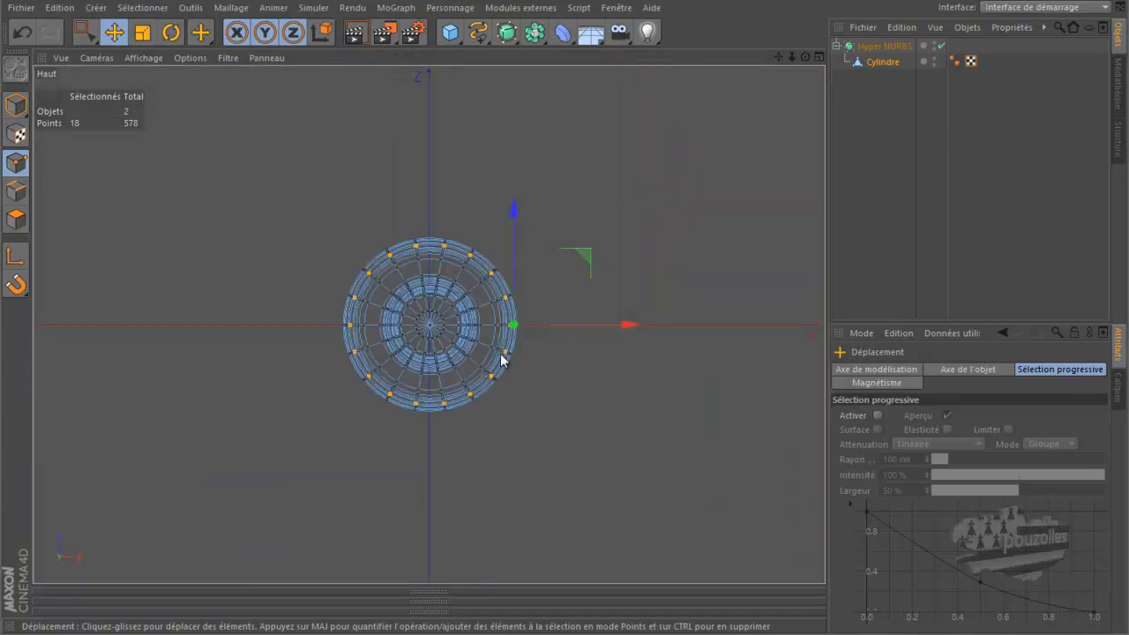
pyautogui.scroll(3, 498, 335)
pyautogui.scroll(3, 497, 335)
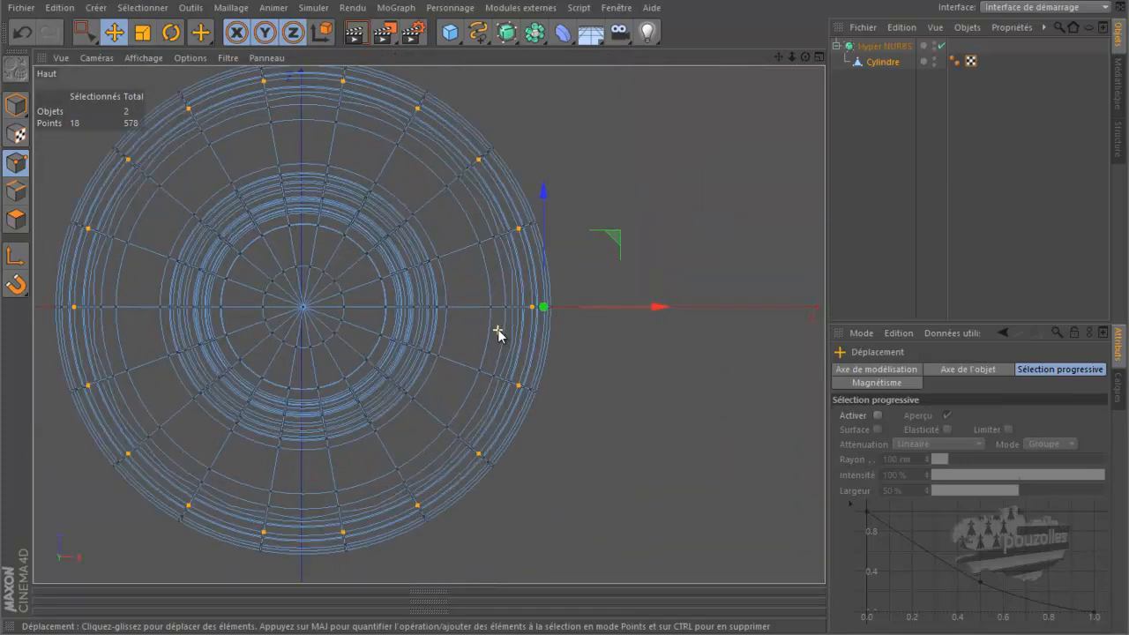
pyautogui.scroll(-2, 630, 218)
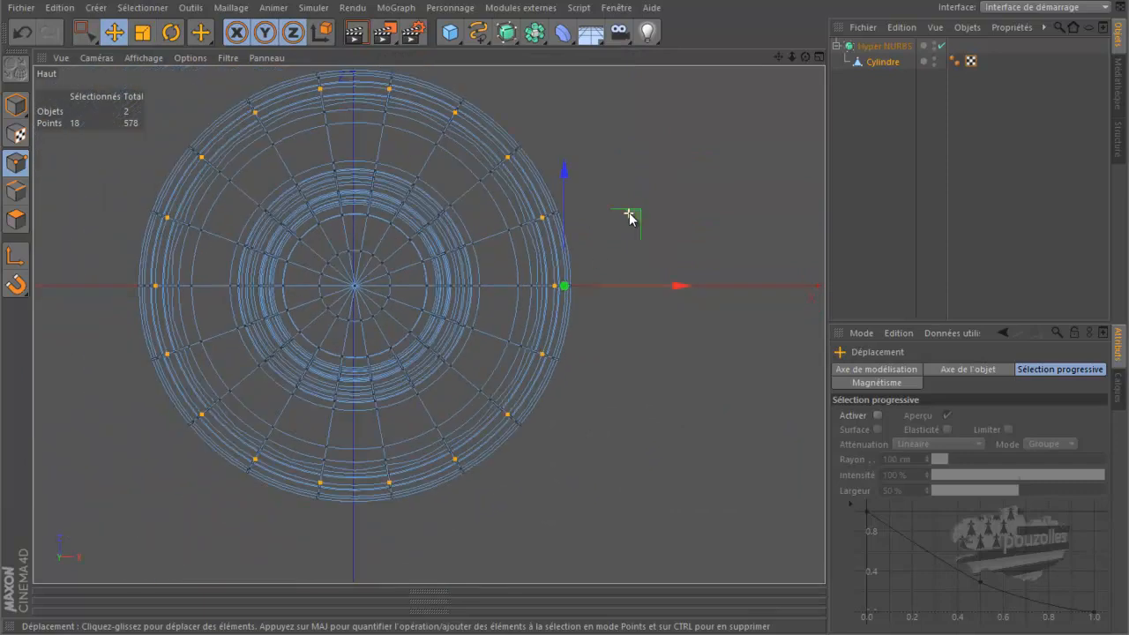
pyautogui.middleClick(593, 376)
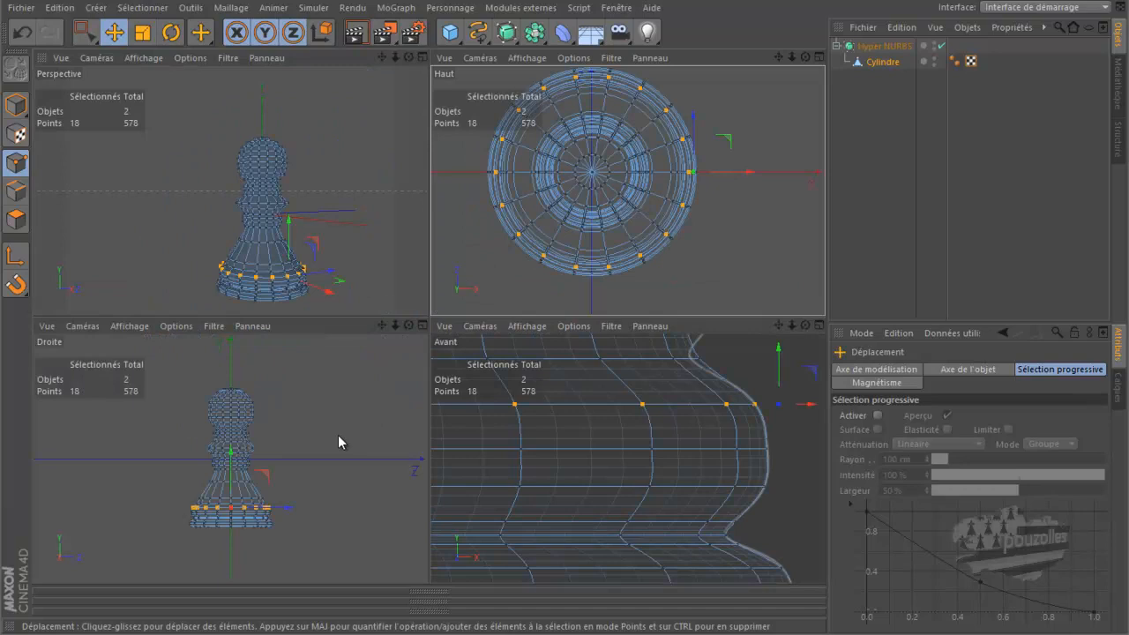
pyautogui.middleClick(606, 456)
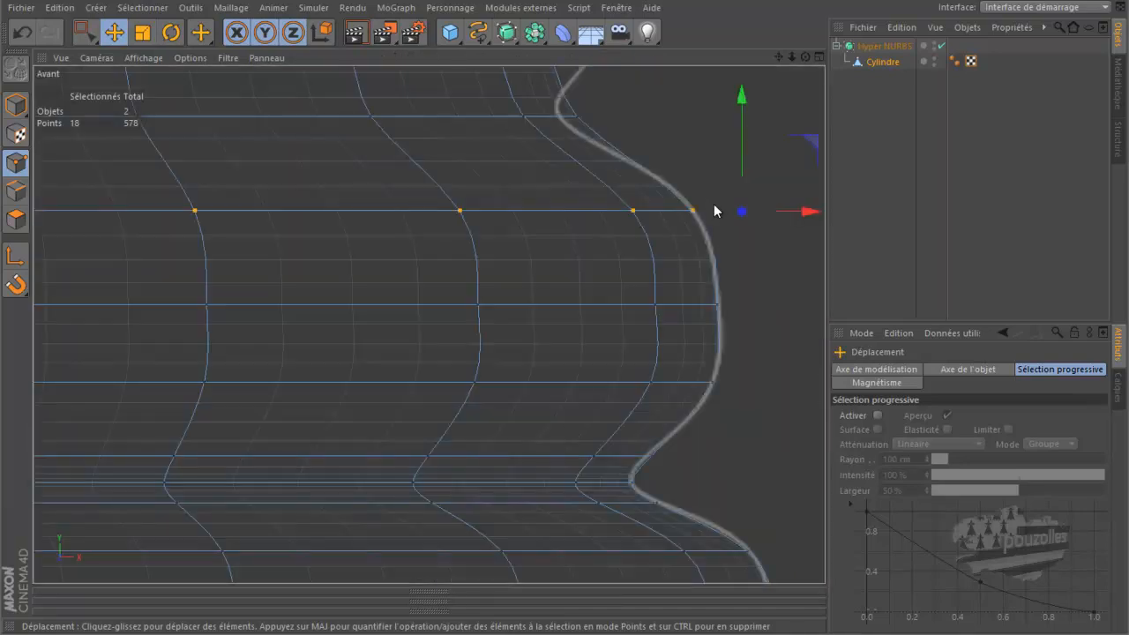
# Step: Loop-select the point ring in the groove above the second base bulge and scale it inward to the reference profile
pyautogui.moveTo(778, 56); pyautogui.dragTo(568, 308)
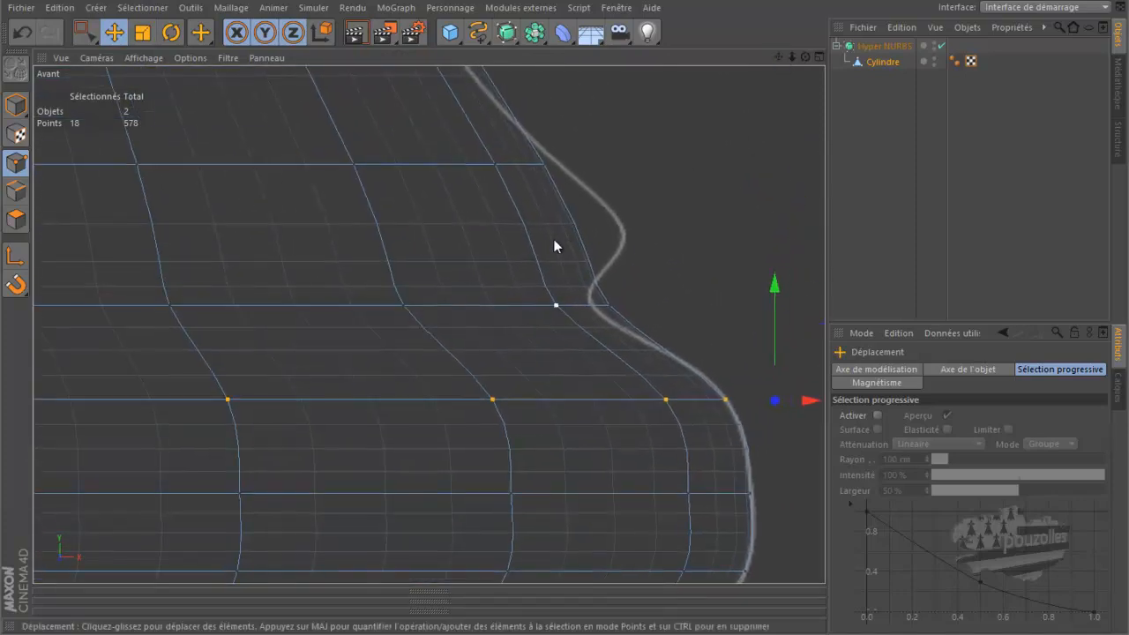
pyautogui.press('m')
pyautogui.press('l')
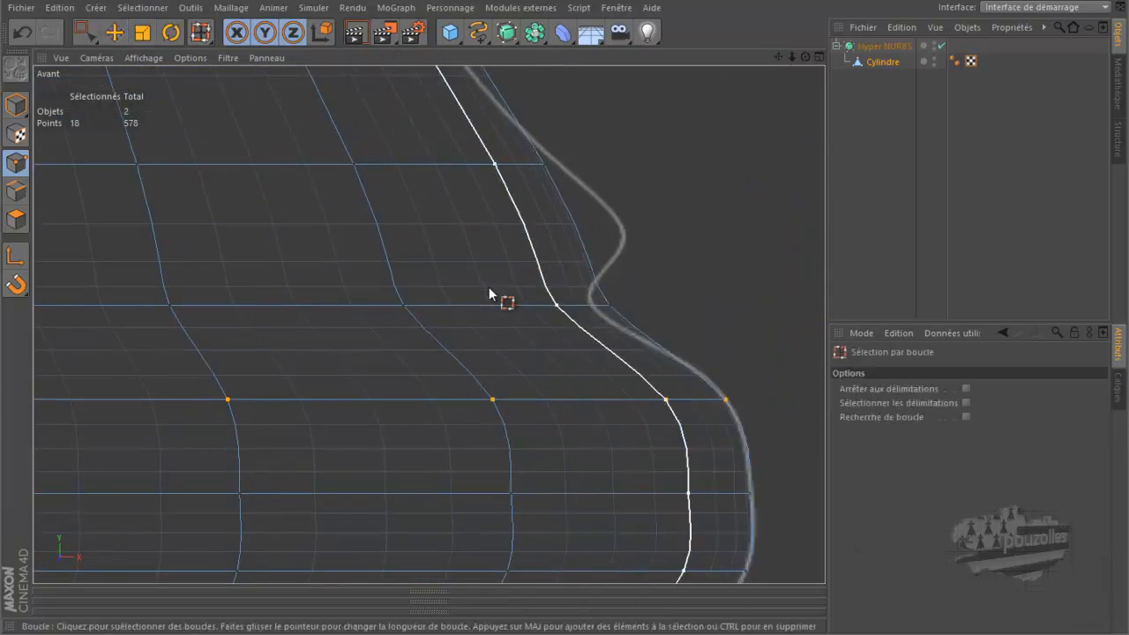
pyautogui.click(468, 305)
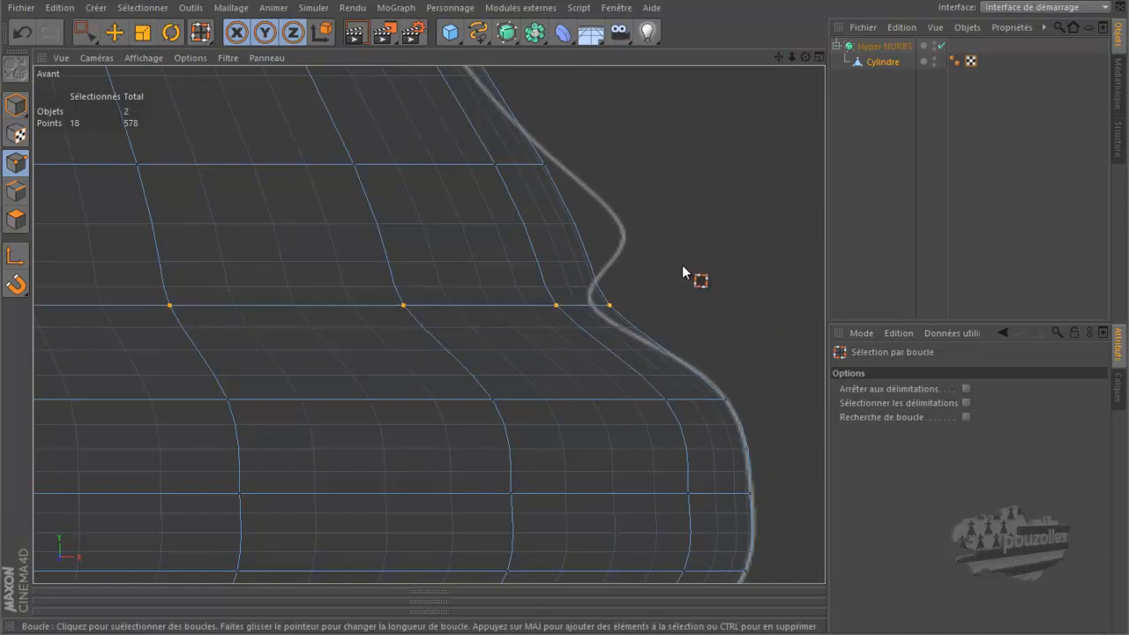
pyautogui.press('t')
pyautogui.moveTo(682, 265); pyautogui.dragTo(668, 278)
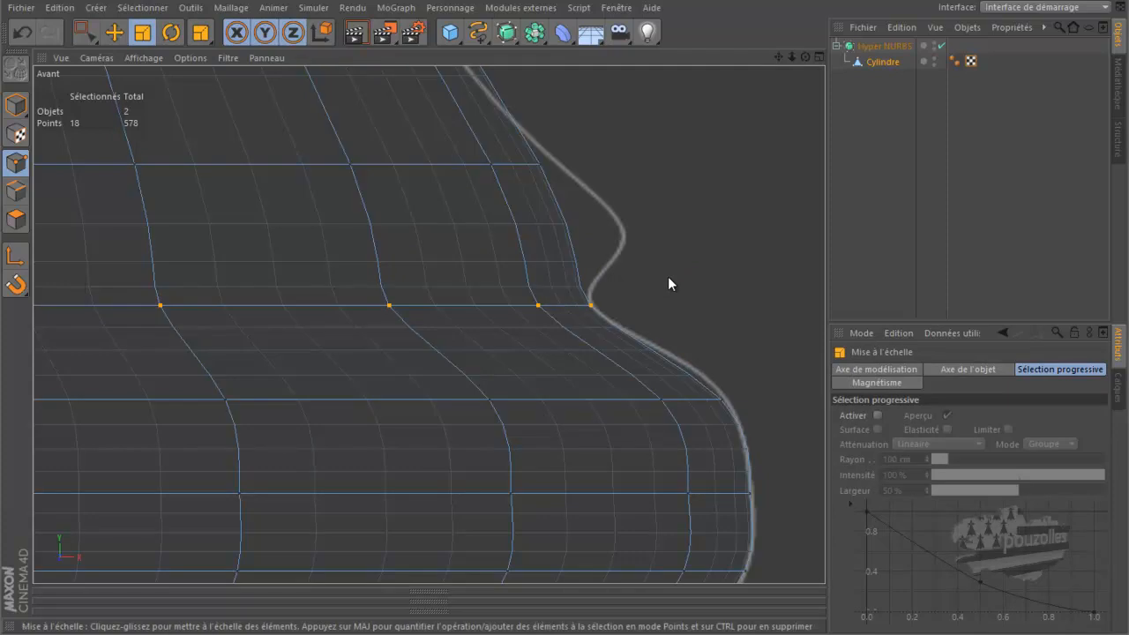
# Step: Cut a loop midway between the groove and the bulge's upper ring, and scale the groove ring outward to the profile with Y locked
pyautogui.press('k')
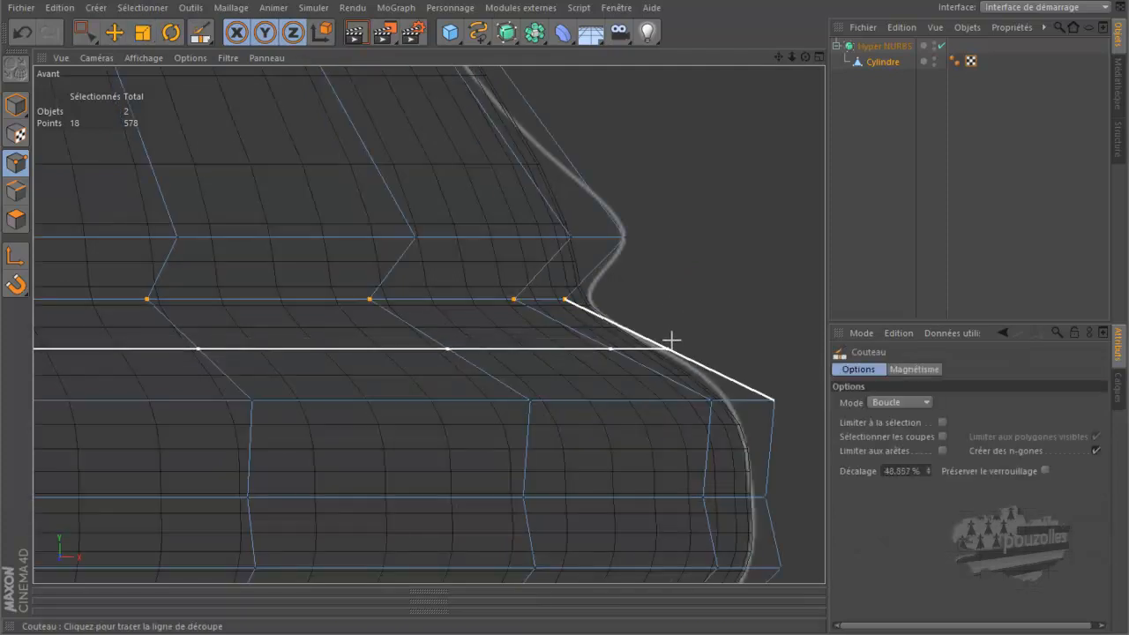
pyautogui.click(671, 338)
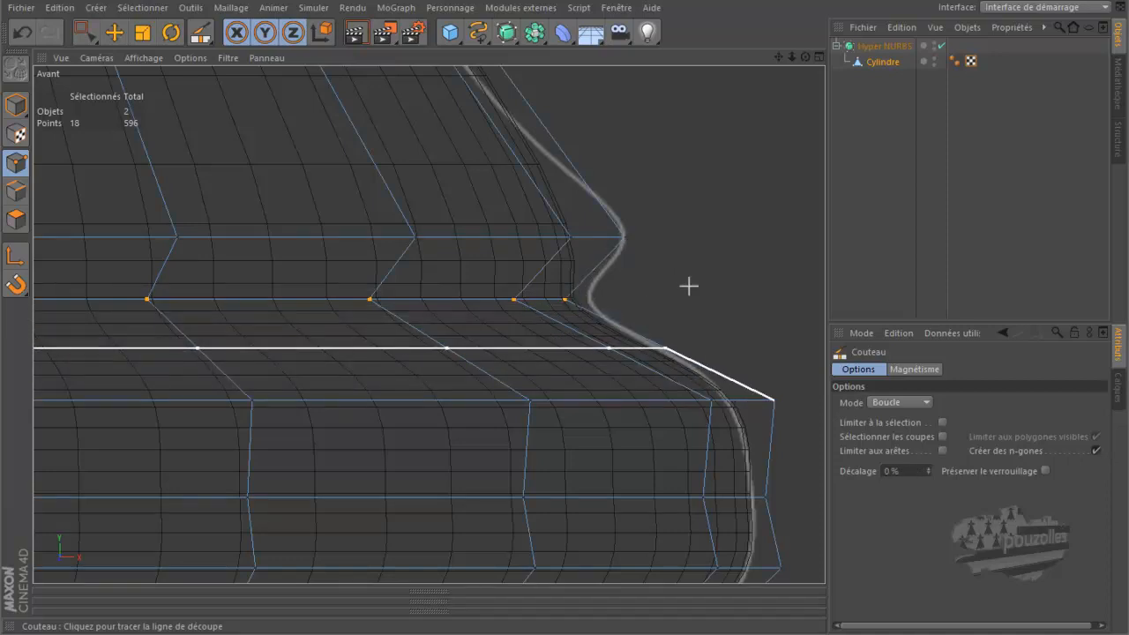
pyautogui.press('u')
pyautogui.press('l')
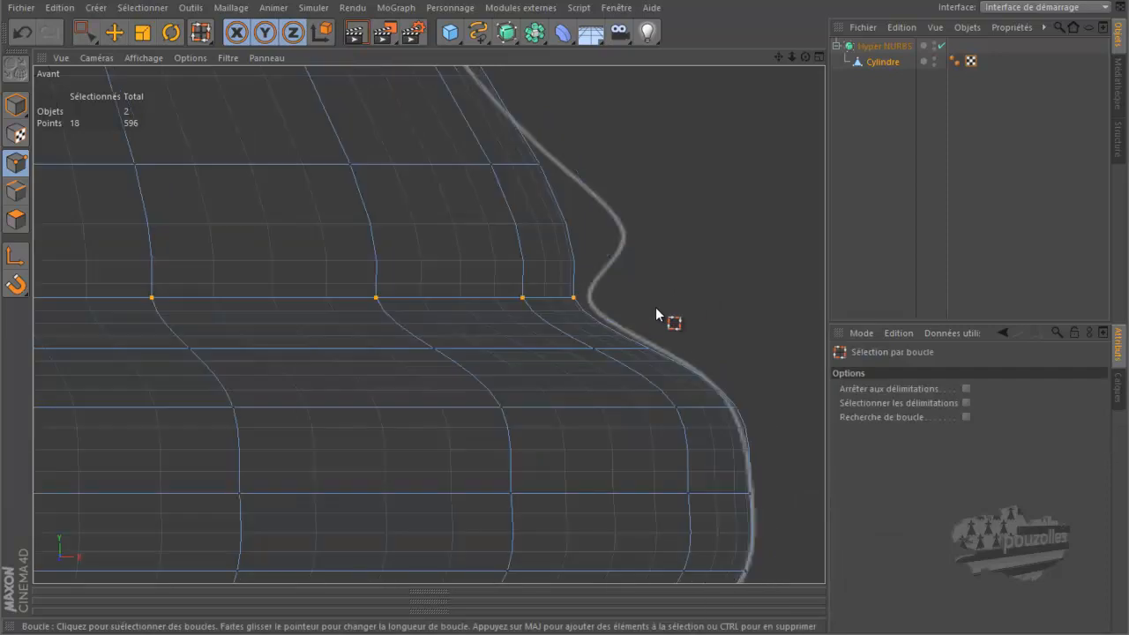
pyautogui.click(541, 351)
pyautogui.click(532, 300)
pyautogui.press('t')
pyautogui.moveTo(679, 273); pyautogui.dragTo(710, 282)
pyautogui.click(267, 32)
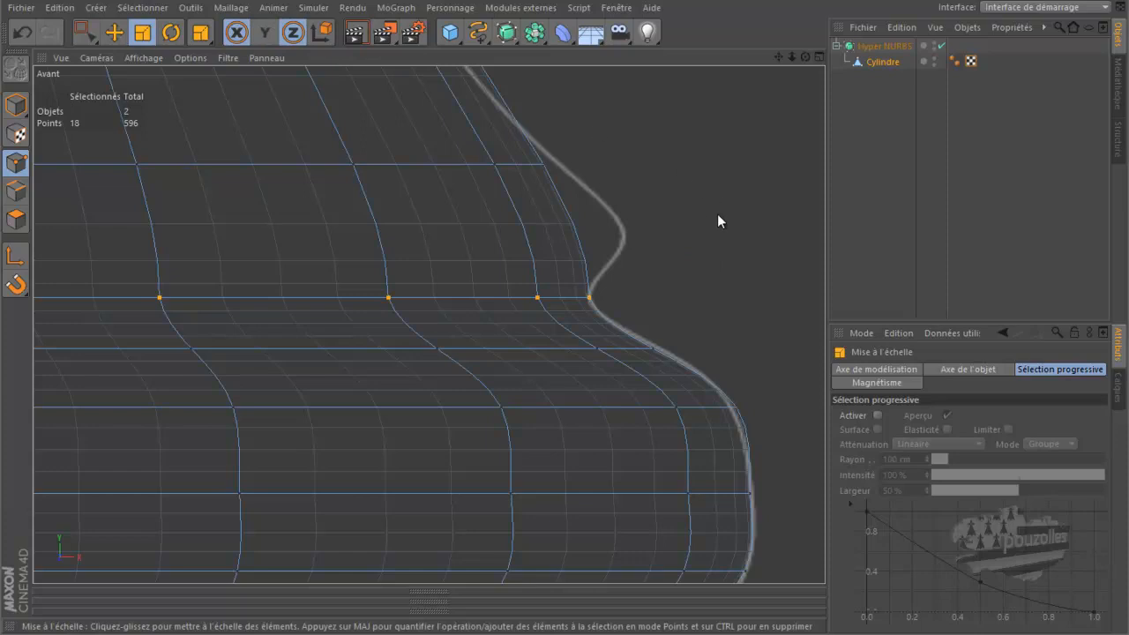
# Step: Loop-select the new ring between the groove and the second bulge and scale it slightly outward onto the profile
pyautogui.press('u')
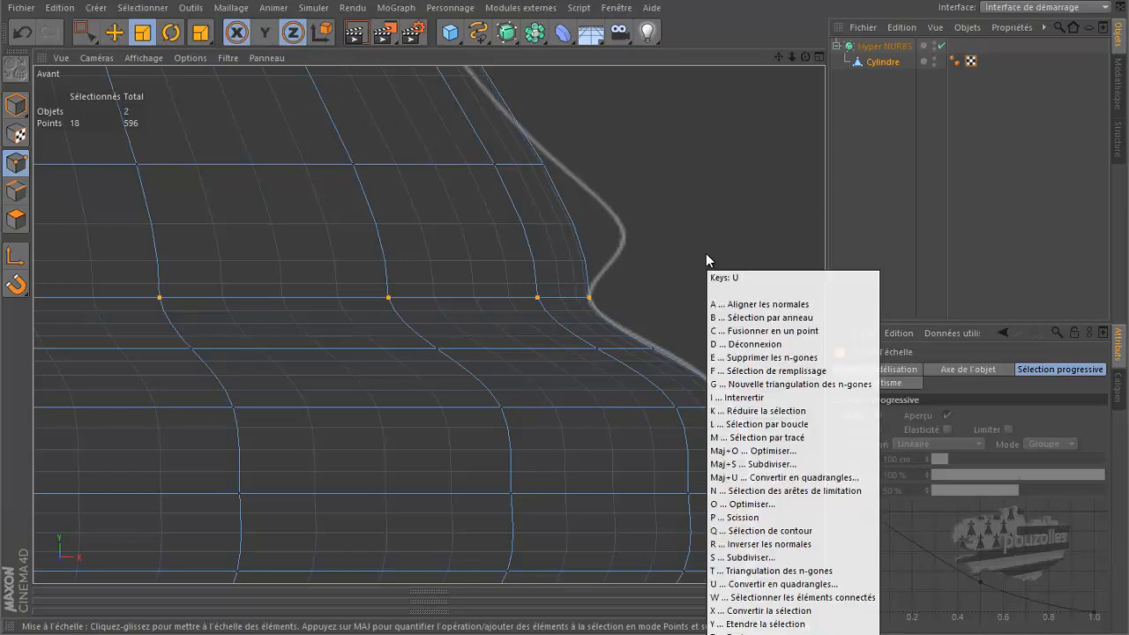
pyautogui.press('l')
pyautogui.click(544, 342)
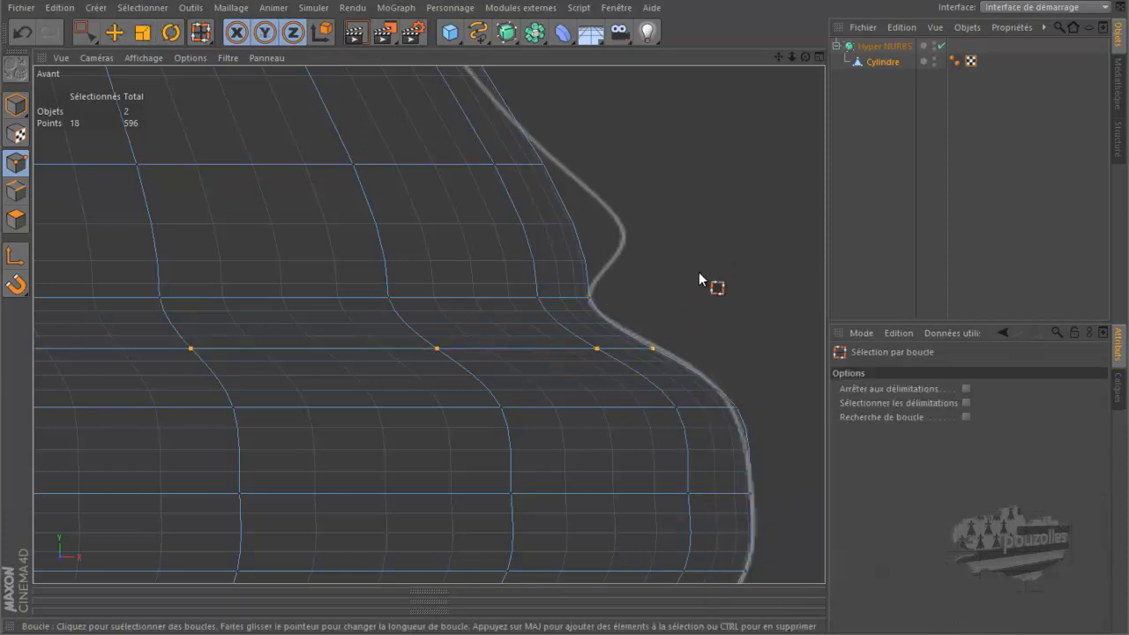
pyautogui.press('t')
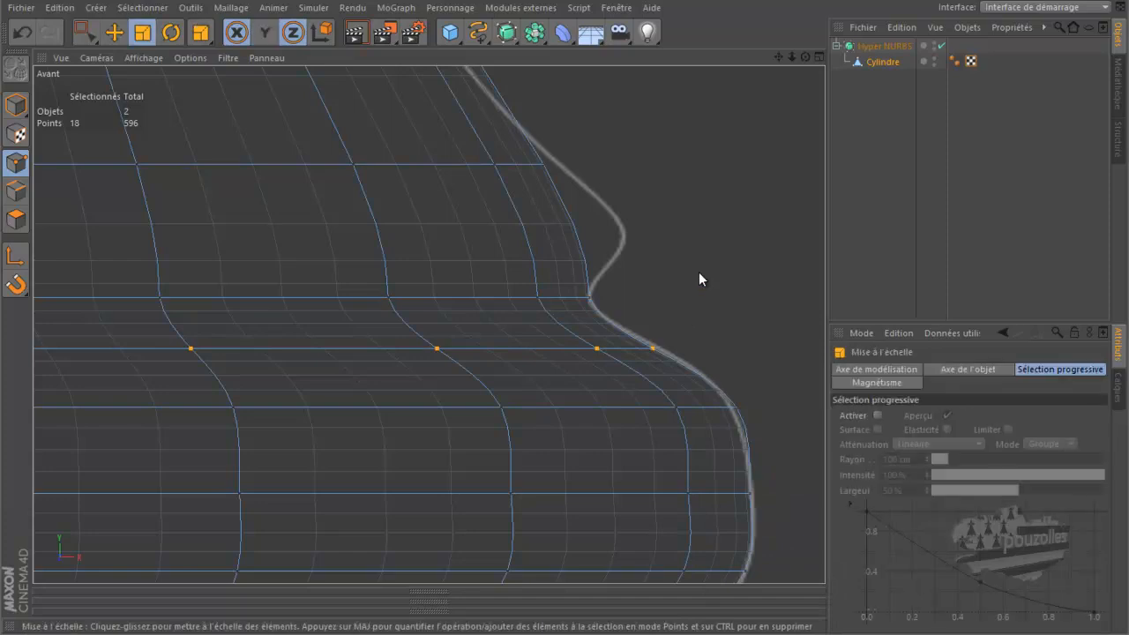
pyautogui.moveTo(702, 281); pyautogui.dragTo(714, 288)
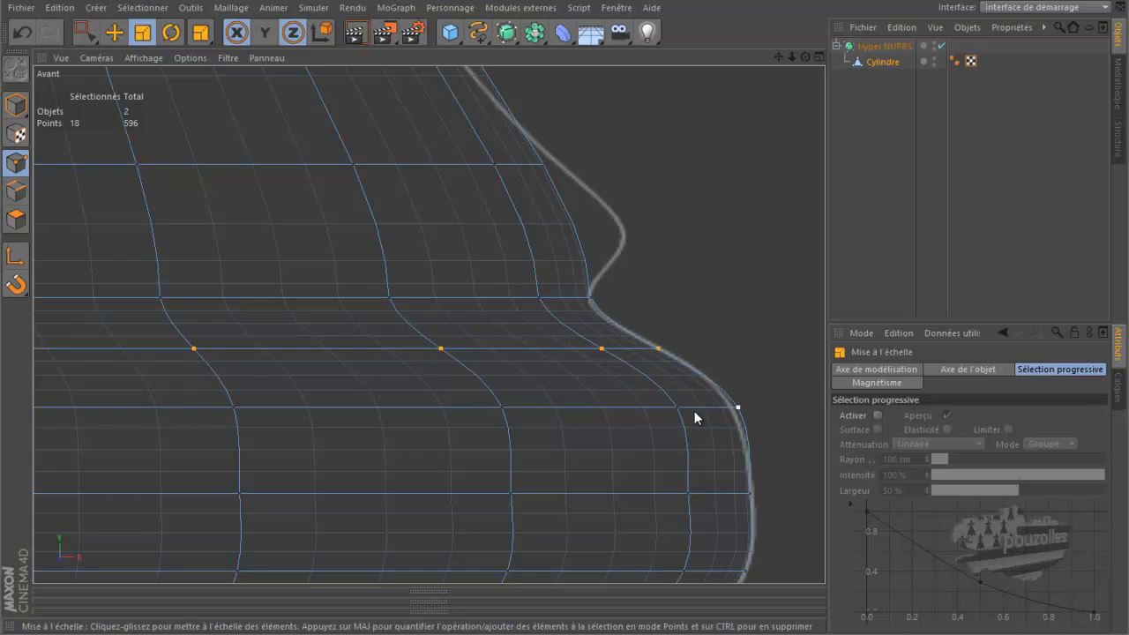
# Step: Loop-select the upper ring of the second bulge and scale it slightly inward to the reference profile
pyautogui.press('u')
pyautogui.press('l')
pyautogui.click(625, 408)
pyautogui.press('t')
pyautogui.moveTo(761, 279); pyautogui.dragTo(759, 278)
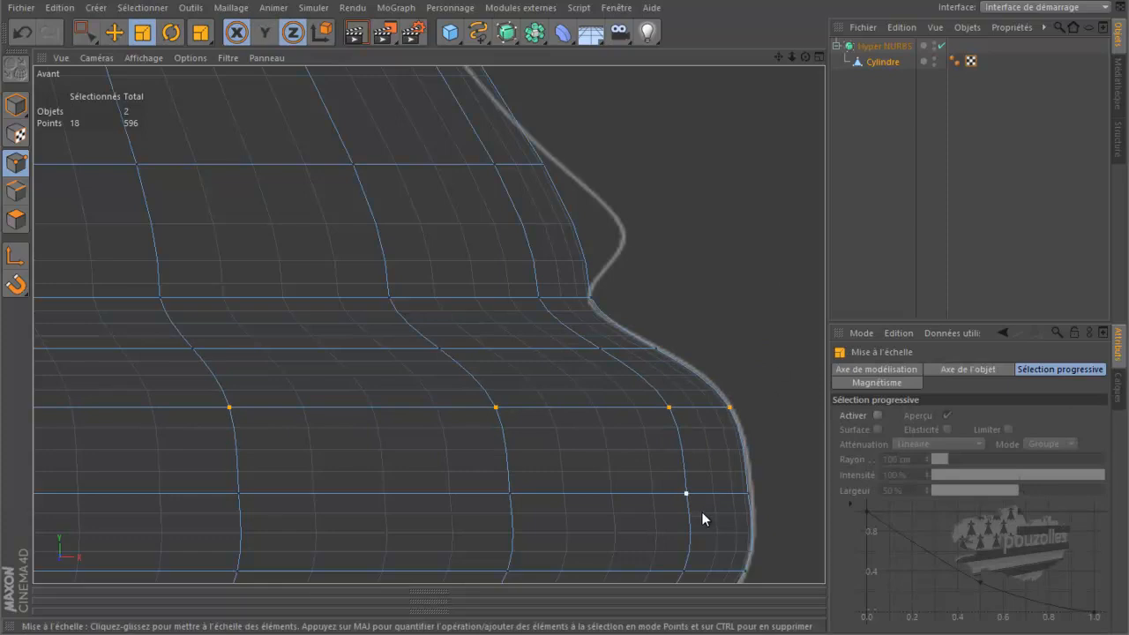
# Step: Loop-select the middle ring of the second bulge and scale it slightly outward to the reference profile
pyautogui.press('u')
pyautogui.press('l')
pyautogui.click(707, 490)
pyautogui.press('t')
pyautogui.moveTo(780, 285); pyautogui.dragTo(786, 287)
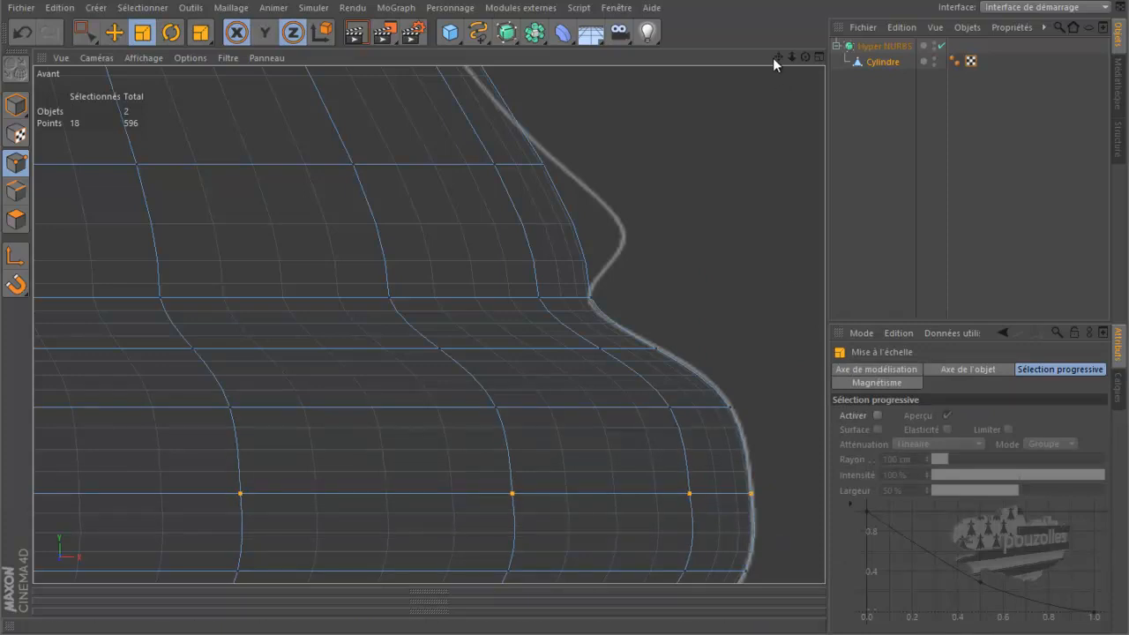
# Step: Cut three loops around the small ridge above the groove: one below its crest and two on the slope above it
pyautogui.moveTo(564, 304); pyautogui.dragTo(569, 314)
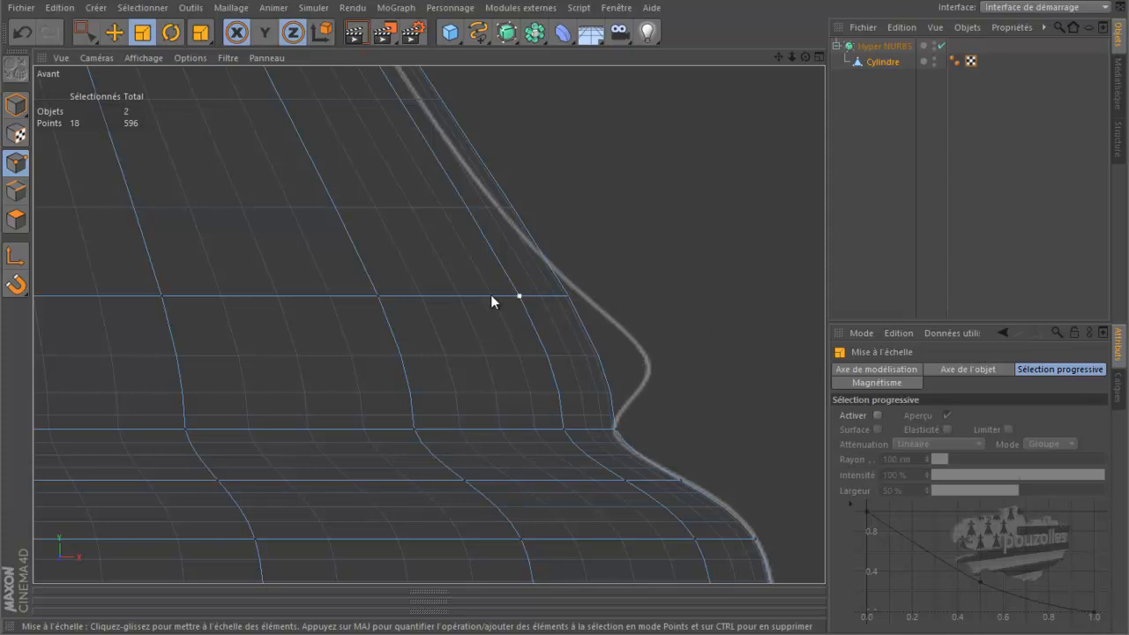
pyautogui.press('k')
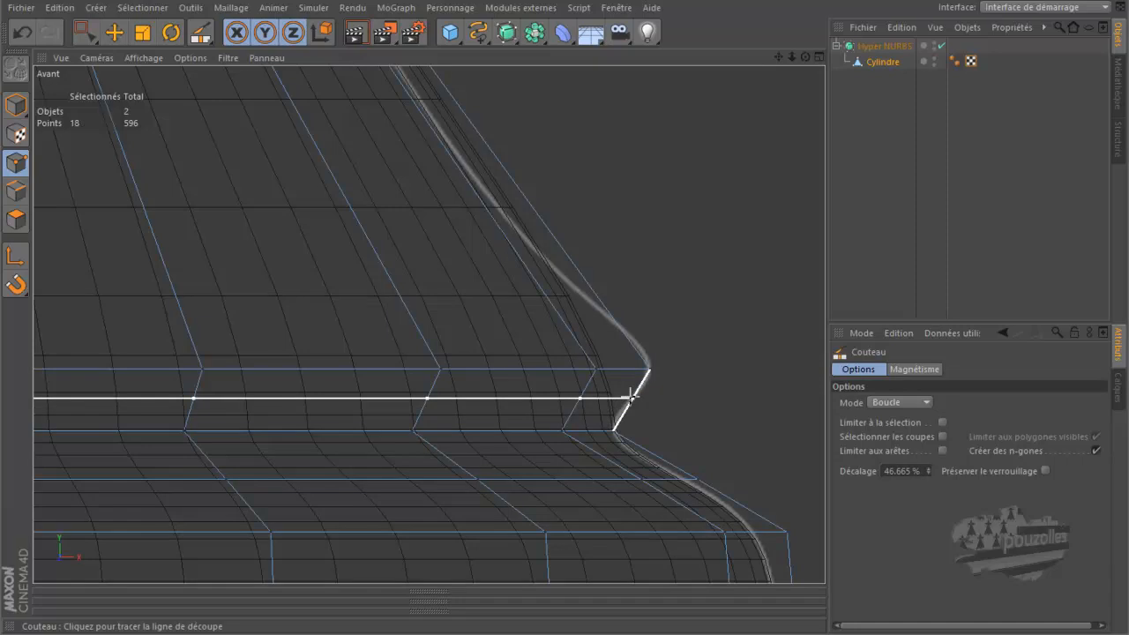
pyautogui.click(630, 392)
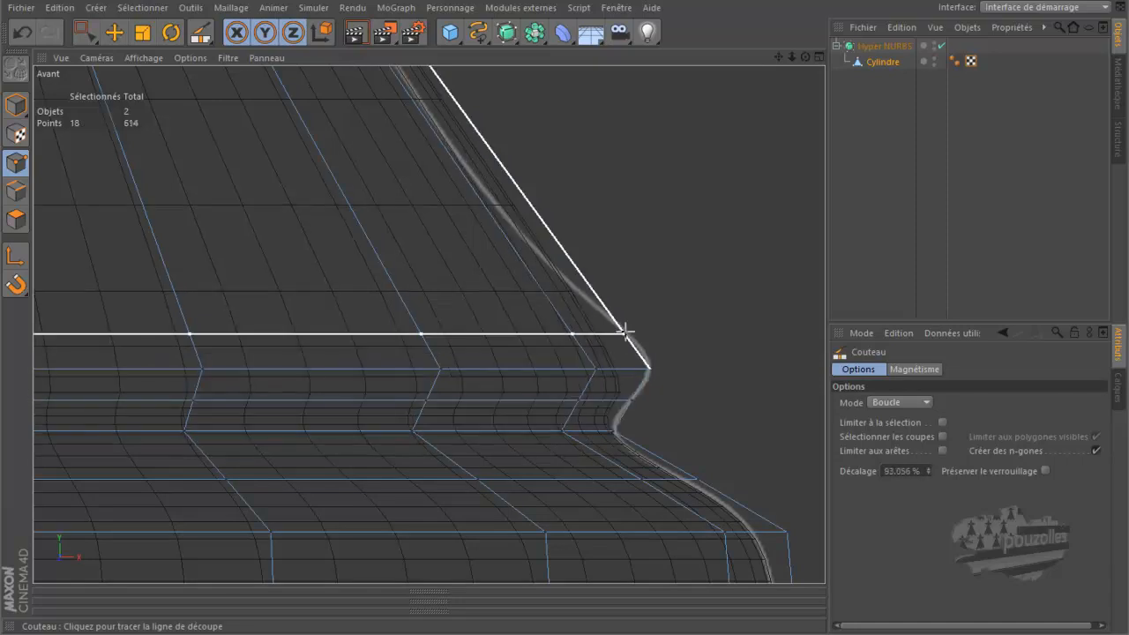
pyautogui.click(624, 330)
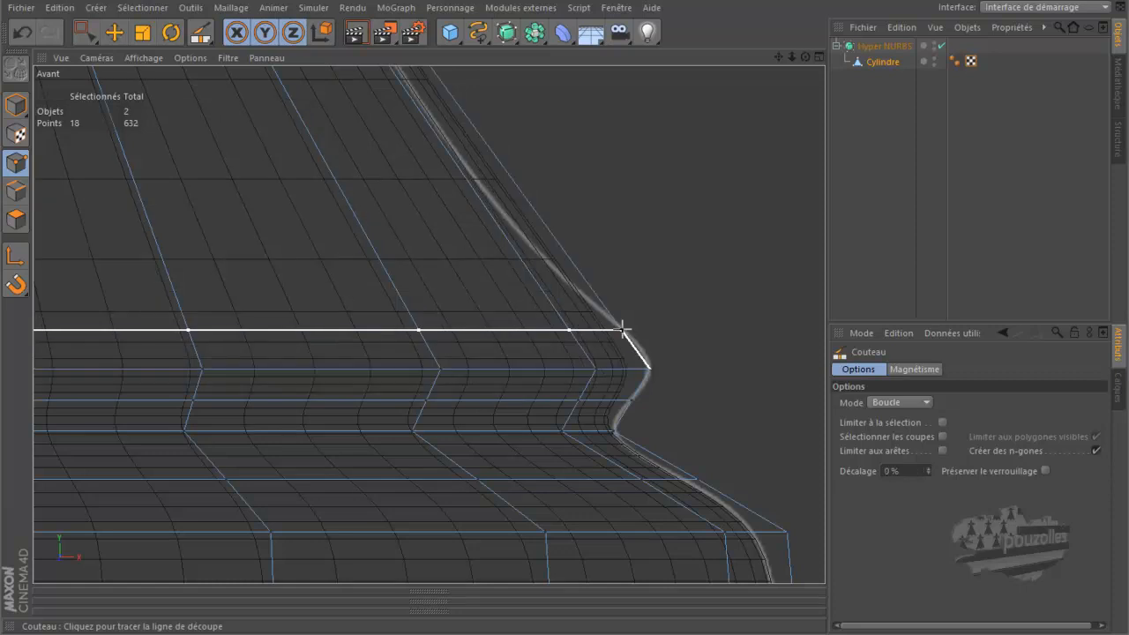
pyautogui.press('u')
pyautogui.press('l')
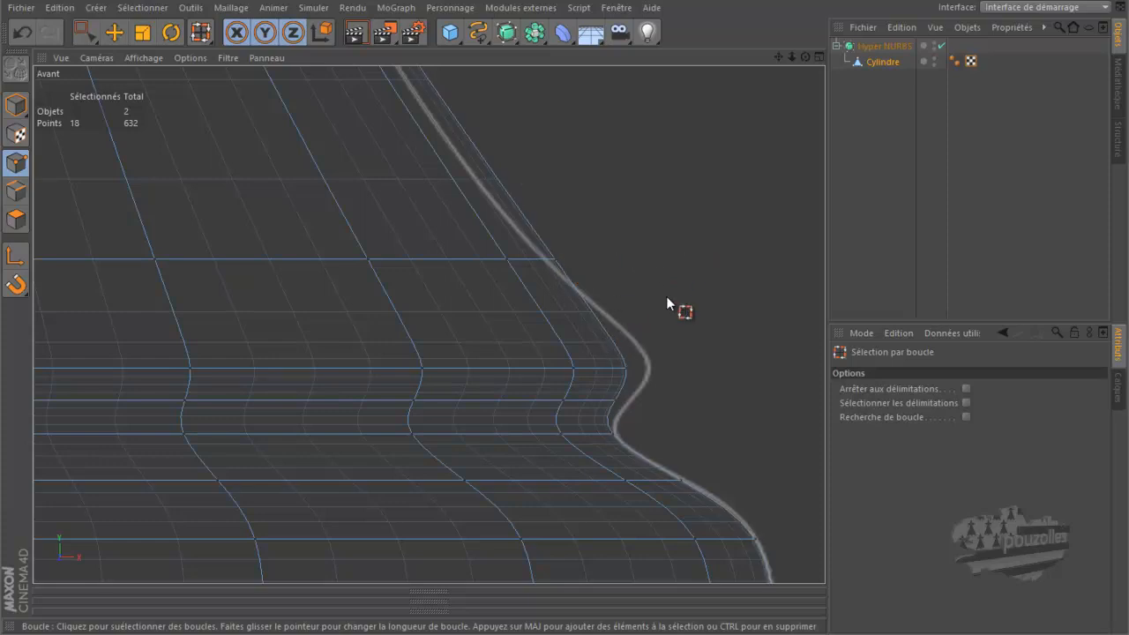
pyautogui.press('k')
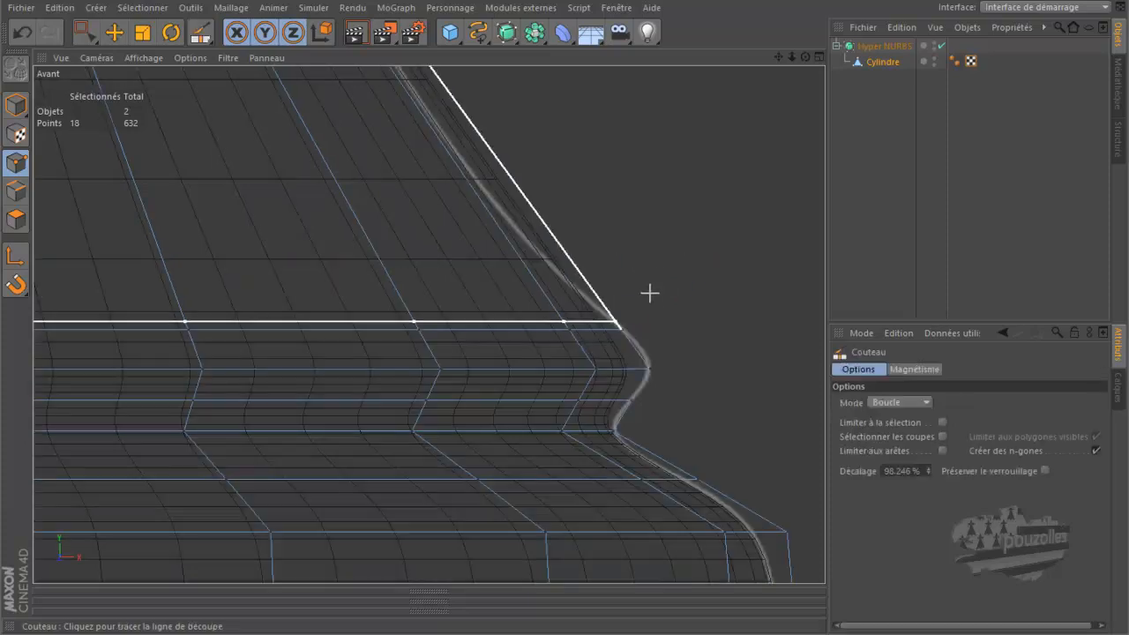
pyautogui.click(564, 257)
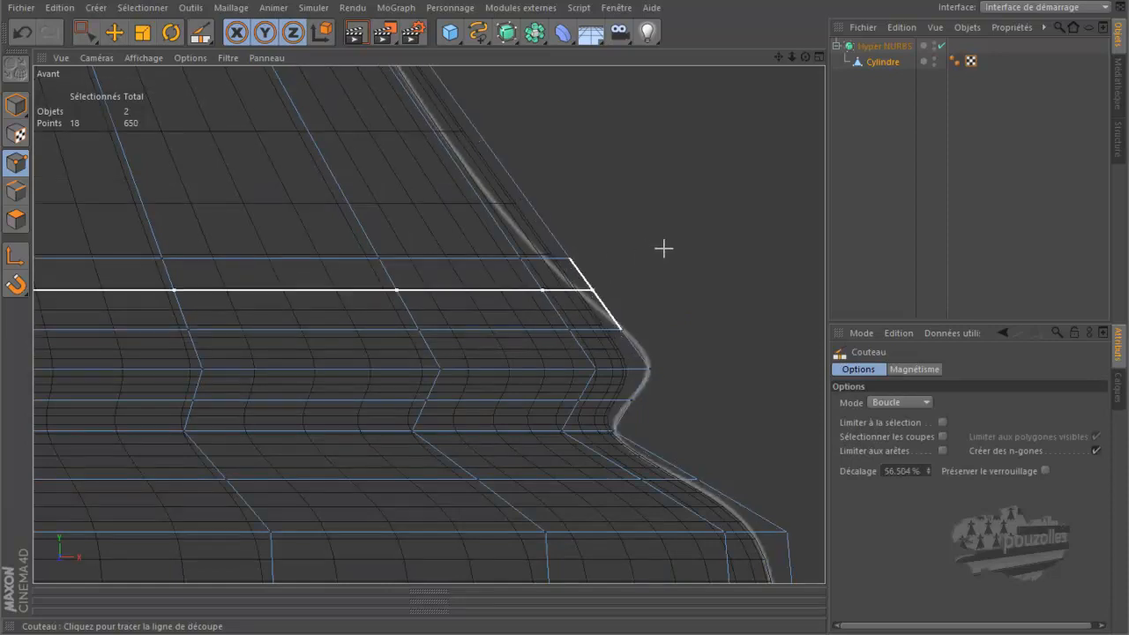
# Step: Loop-select the ring just below the ridge's crest and scale it outward to the reference profile
pyautogui.press('u')
pyautogui.press('l')
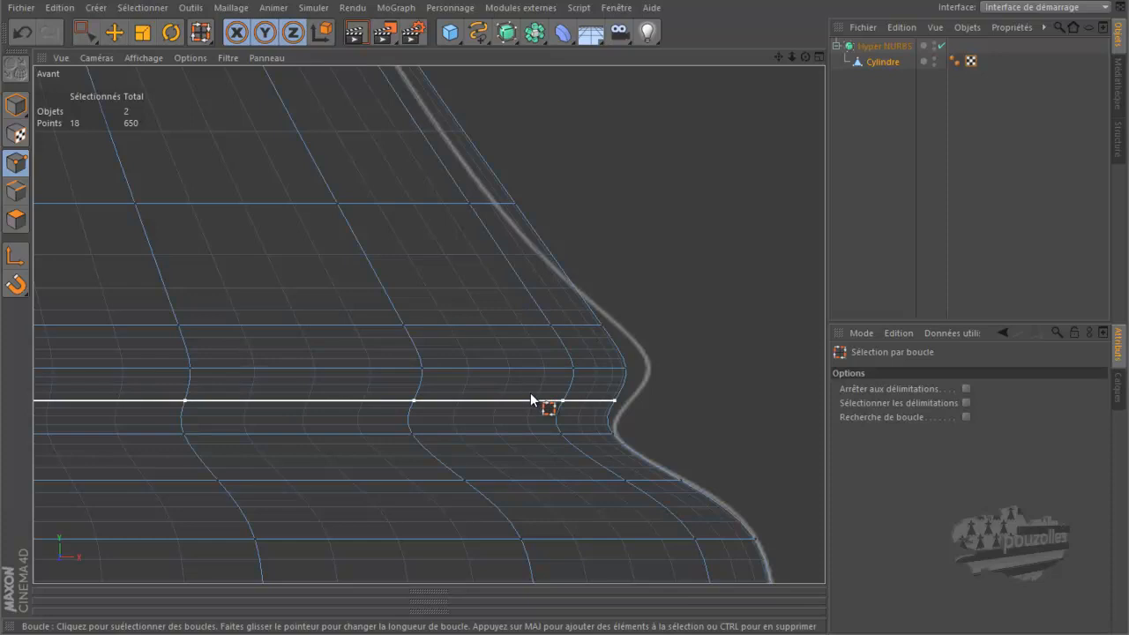
pyautogui.press('t')
pyautogui.moveTo(682, 235); pyautogui.dragTo(708, 243)
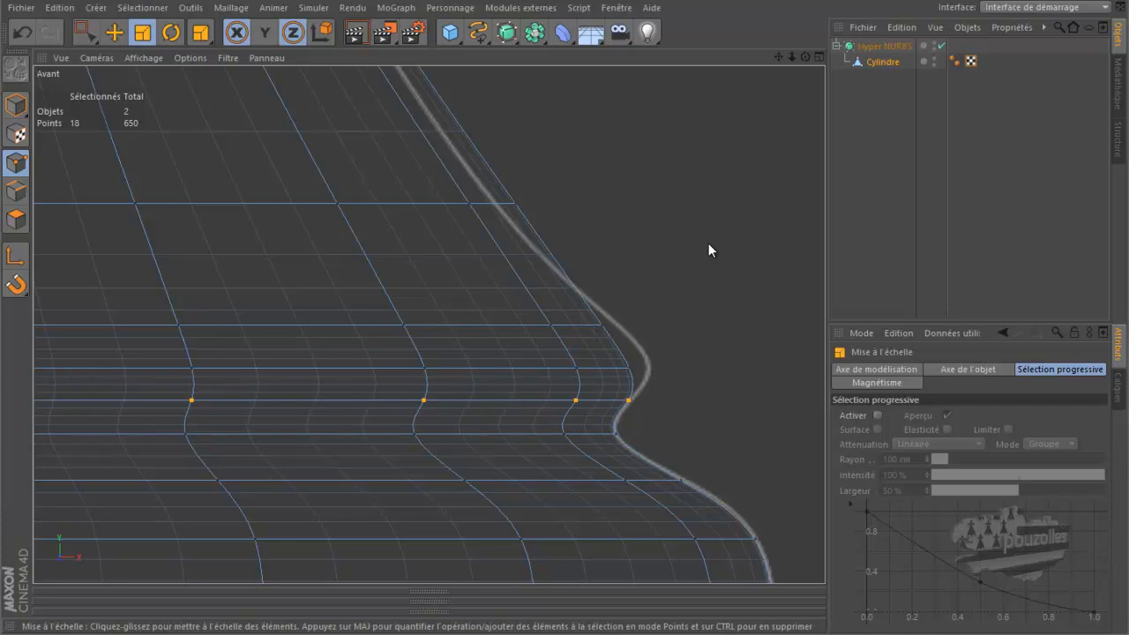
# Step: Loop-select the ring on the ridge's crest and scale it outward until it meets the reference profile
pyautogui.press('u')
pyautogui.press('l')
pyautogui.click(532, 369)
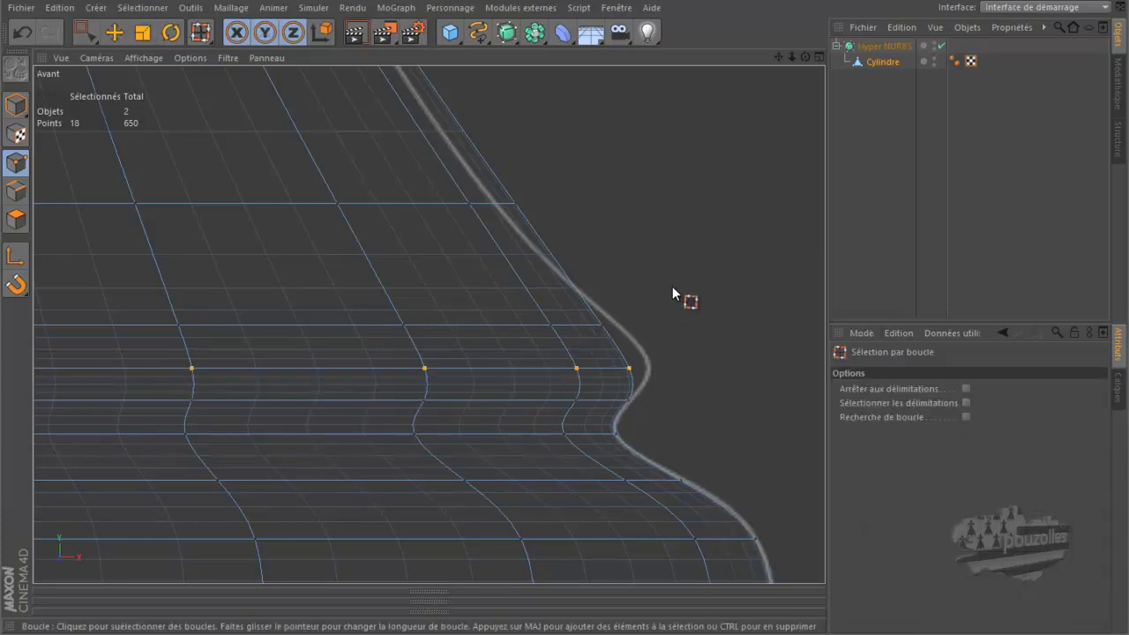
pyautogui.press('t')
pyautogui.moveTo(676, 286); pyautogui.dragTo(705, 296)
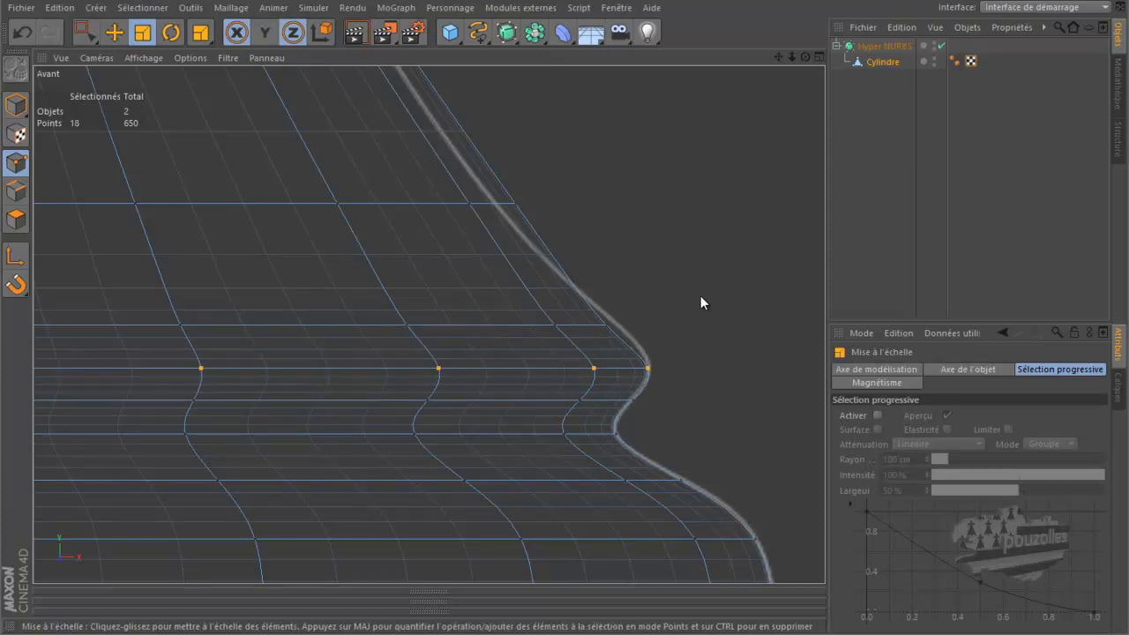
# Step: Loop-select the first ring above the ridge's crest and scale it slightly outward to the reference profile
pyautogui.press('u')
pyautogui.press('l')
pyautogui.click(499, 330)
pyautogui.press('t')
pyautogui.moveTo(656, 265); pyautogui.dragTo(671, 267)
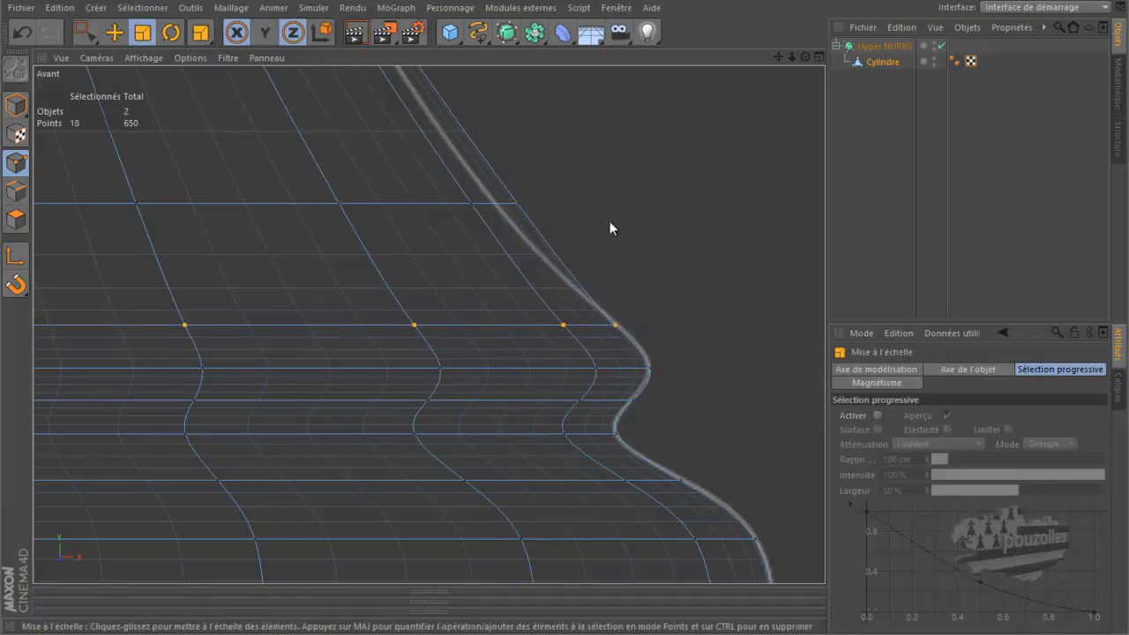
# Step: Loop-select the second ring above the ridge's crest, low on the body slope, and scale it inward to the profile
pyautogui.press('u')
pyautogui.press('l')
pyautogui.click(411, 202)
pyautogui.press('t')
pyautogui.moveTo(616, 161); pyautogui.dragTo(595, 172)
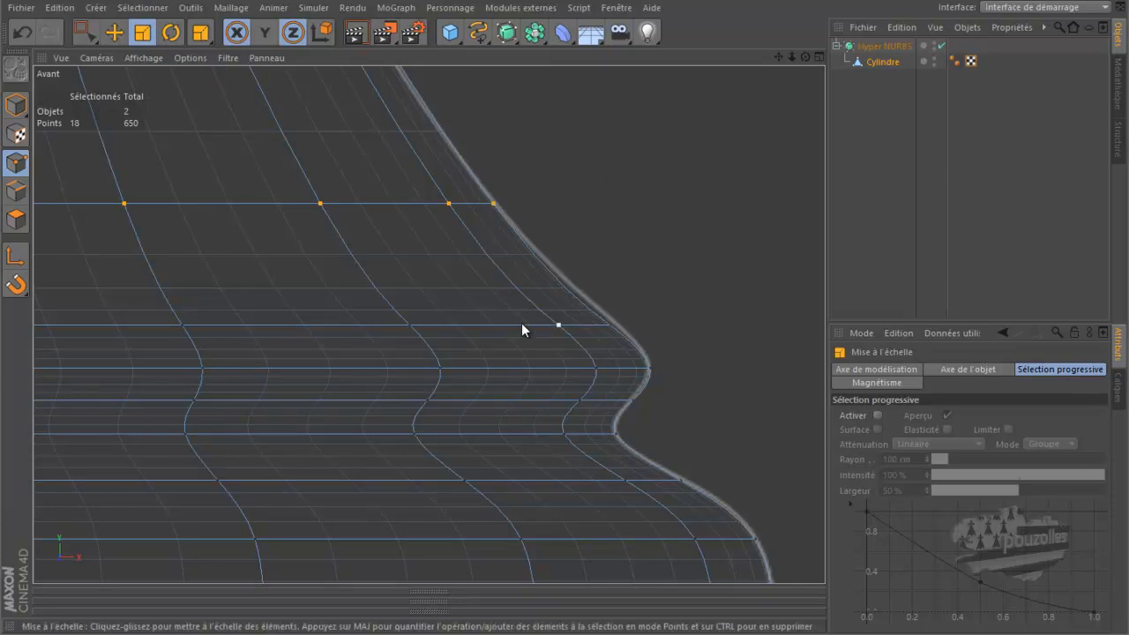
# Step: Reselect the first ring above the ridge's crest and scale it slightly outward again with Y locked
pyautogui.press('u')
pyautogui.press('l')
pyautogui.click(522, 324)
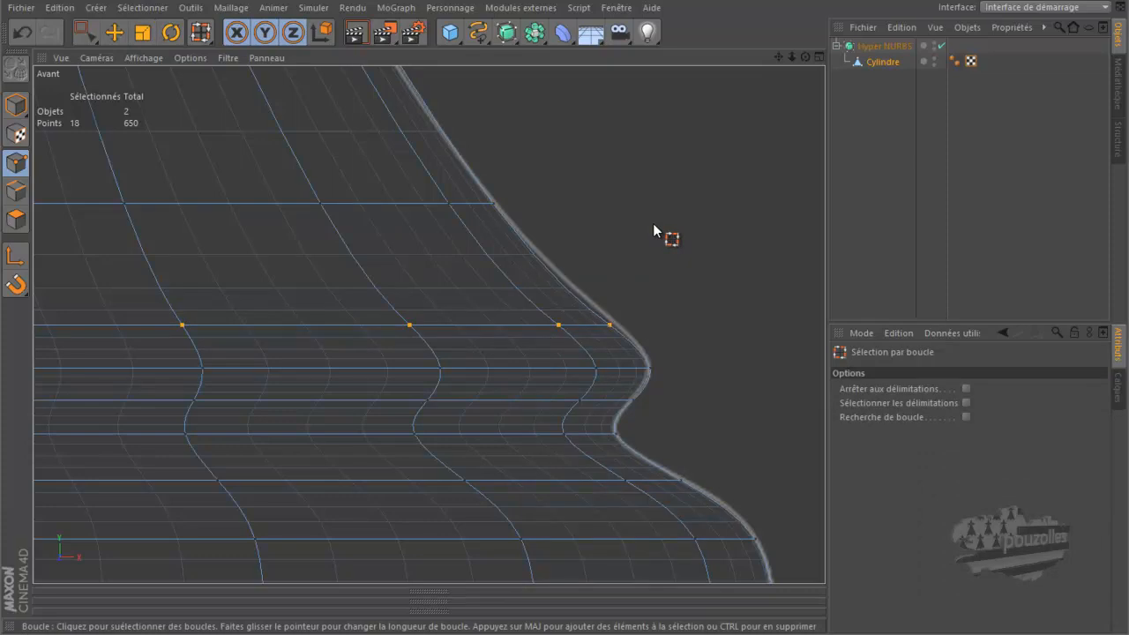
pyautogui.press('t')
pyautogui.press('y')
pyautogui.moveTo(656, 230); pyautogui.dragTo(679, 244)
# Step: Loop-select the ring on the body slope below the neck and scale it very slightly inward with Y locked
pyautogui.moveTo(778, 56); pyautogui.dragTo(569, 312)
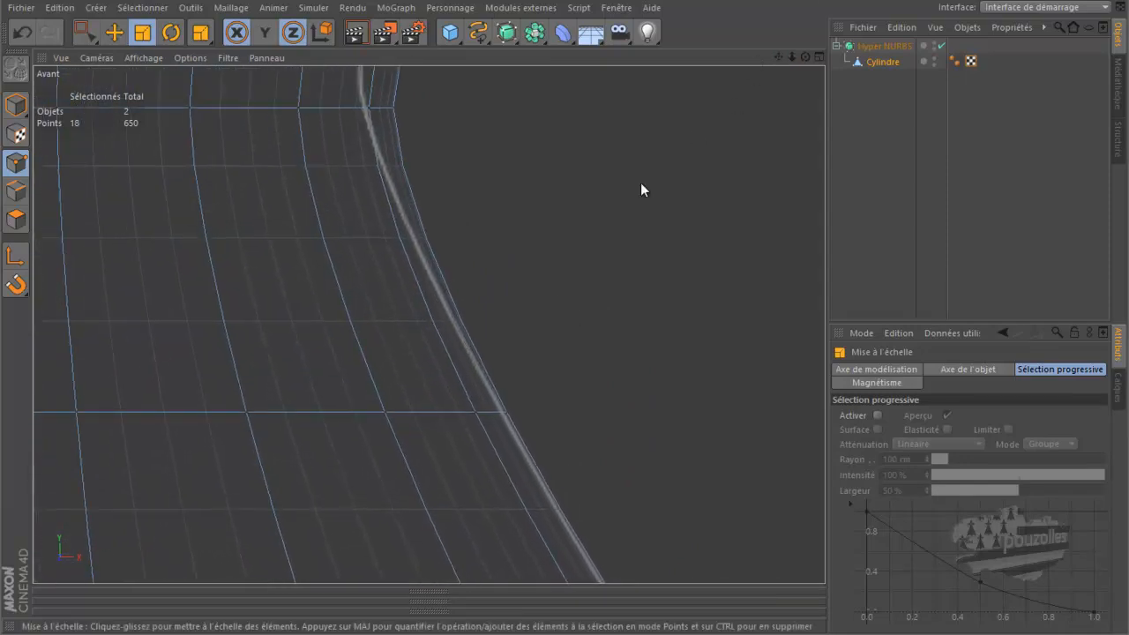
pyautogui.press('u')
pyautogui.press('l')
pyautogui.click(428, 412)
pyautogui.press('t')
pyautogui.press('y')
pyautogui.moveTo(628, 286); pyautogui.dragTo(625, 289)
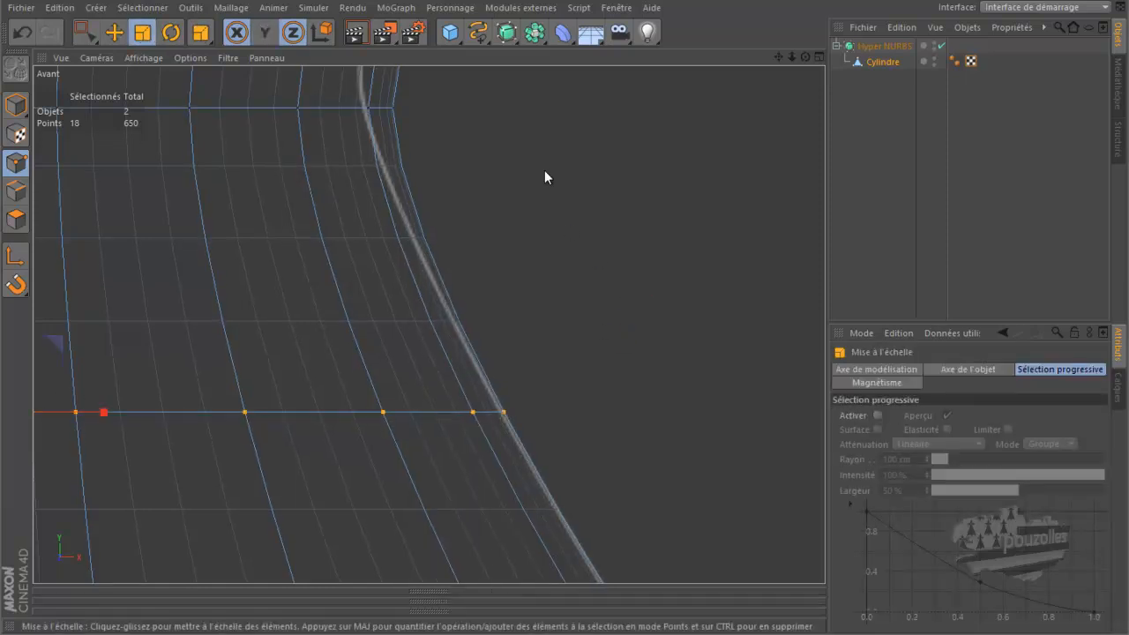
# Step: Cut one loop between the neck and the collar's lower edge, and another above the collar on the curve leading to the head
pyautogui.moveTo(777, 56); pyautogui.dragTo(566, 312)
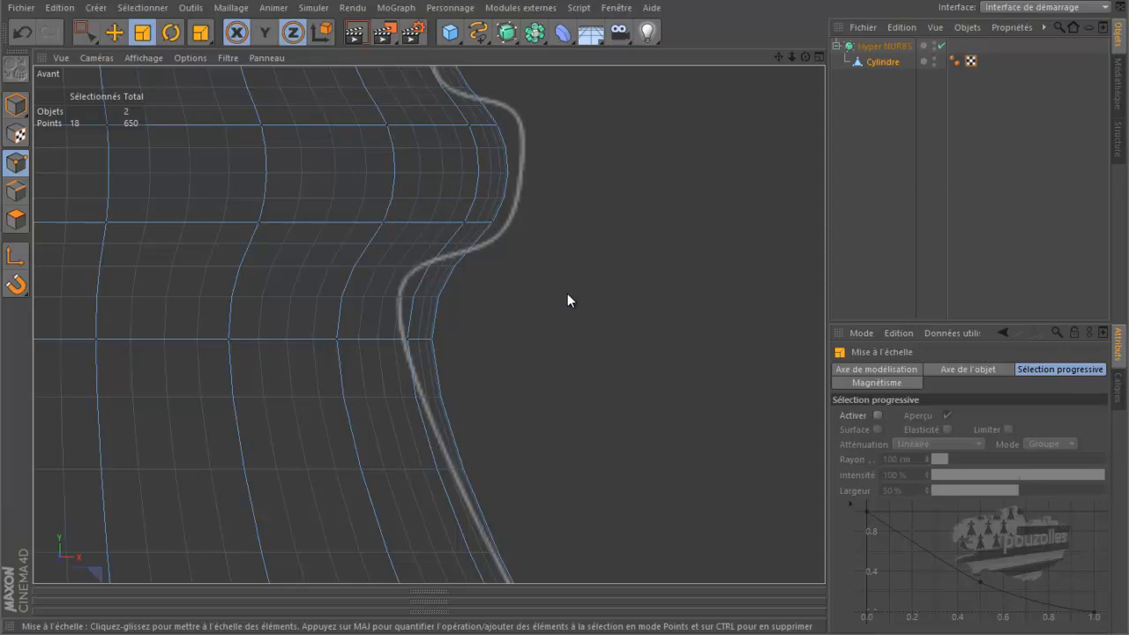
pyautogui.press('k')
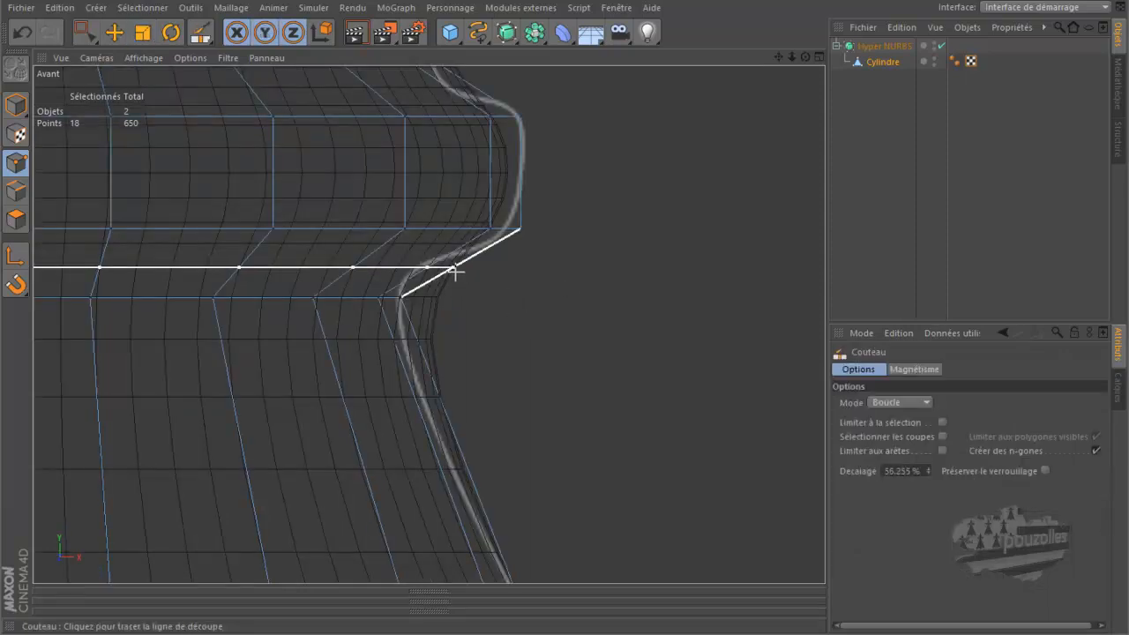
pyautogui.click(454, 270)
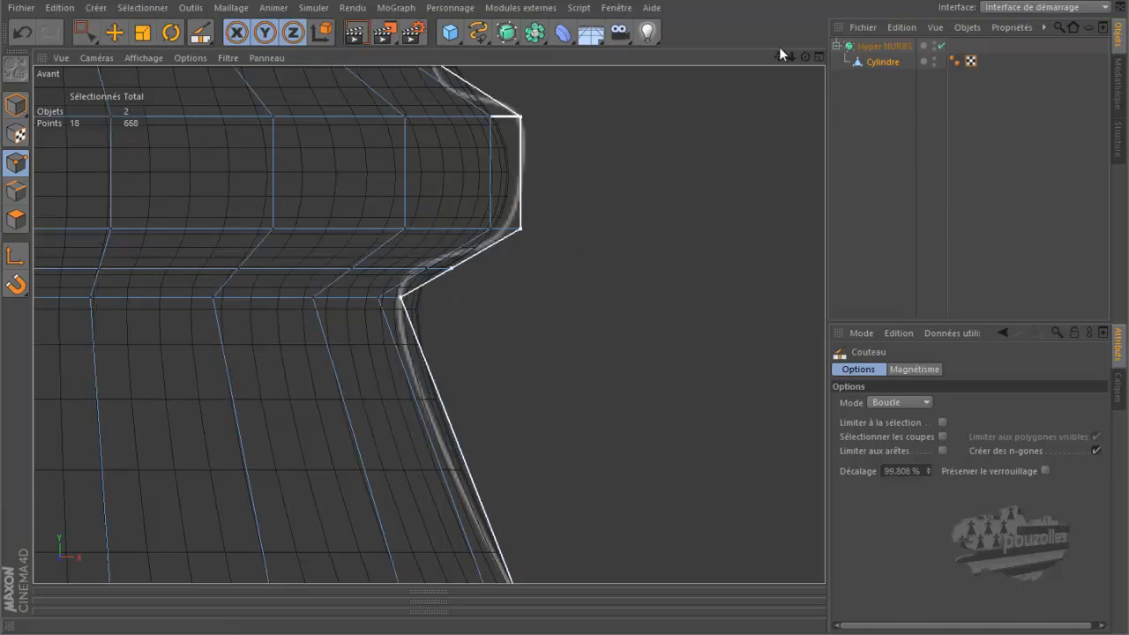
pyautogui.moveTo(779, 54); pyautogui.dragTo(565, 314)
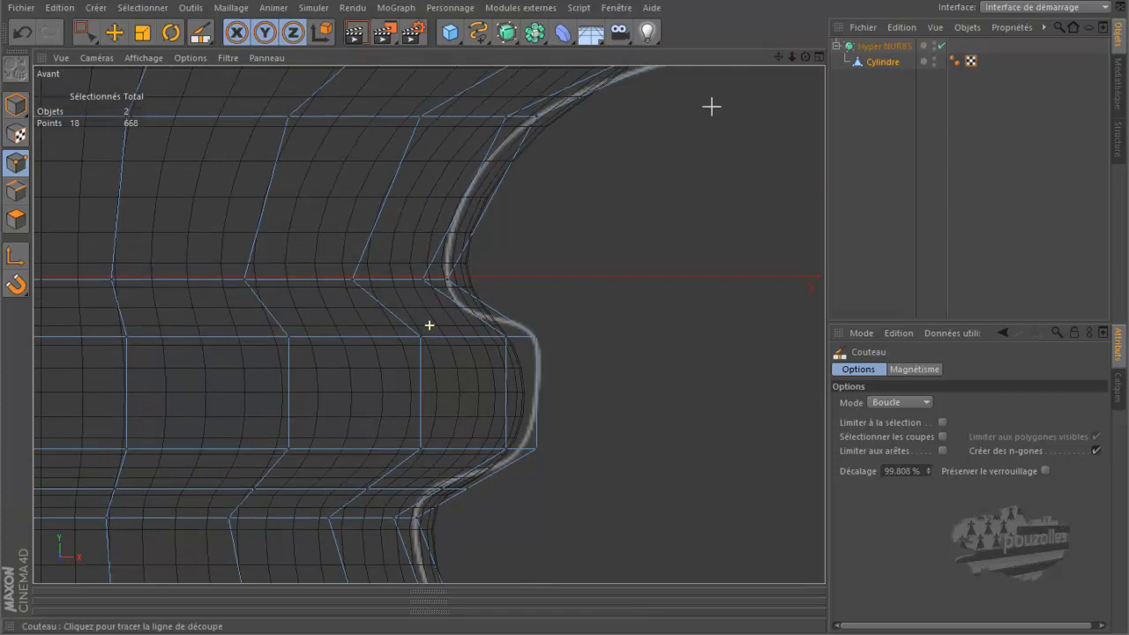
pyautogui.click(488, 198)
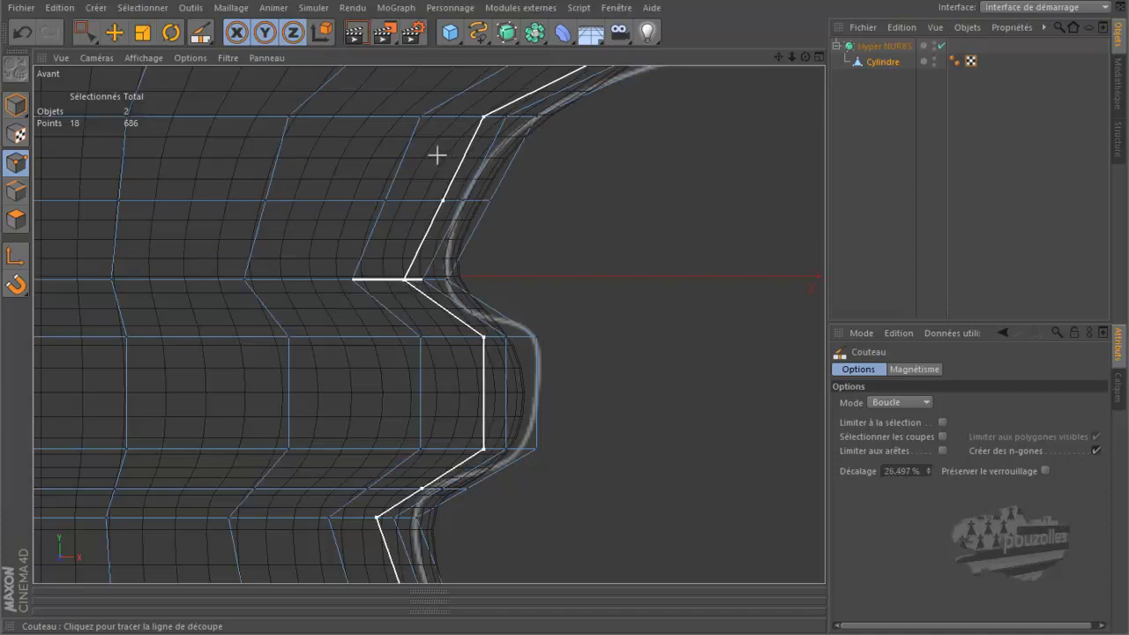
# Step: Loop-select the neck ring below the collar and scale it slightly inward to the profile with Y locked
pyautogui.press('u')
pyautogui.press('l')
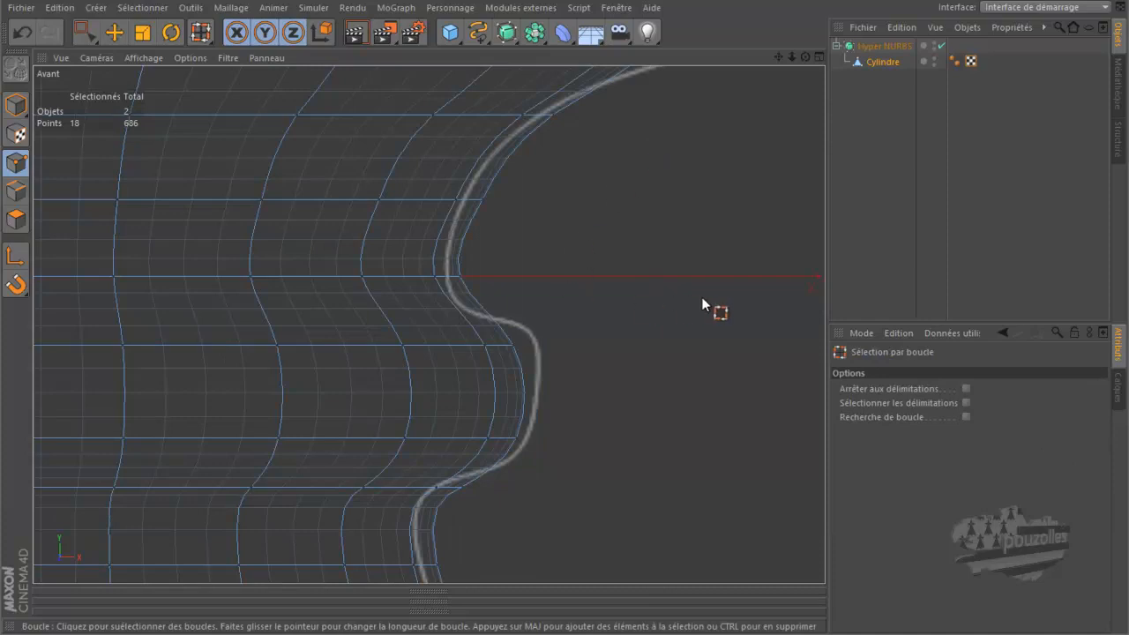
pyautogui.keyDown('alt'); pyautogui.moveTo(667, 218); pyautogui.dragTo(666, 205, button='middle'); pyautogui.keyUp('alt')
pyautogui.scroll(-3, 666, 207)
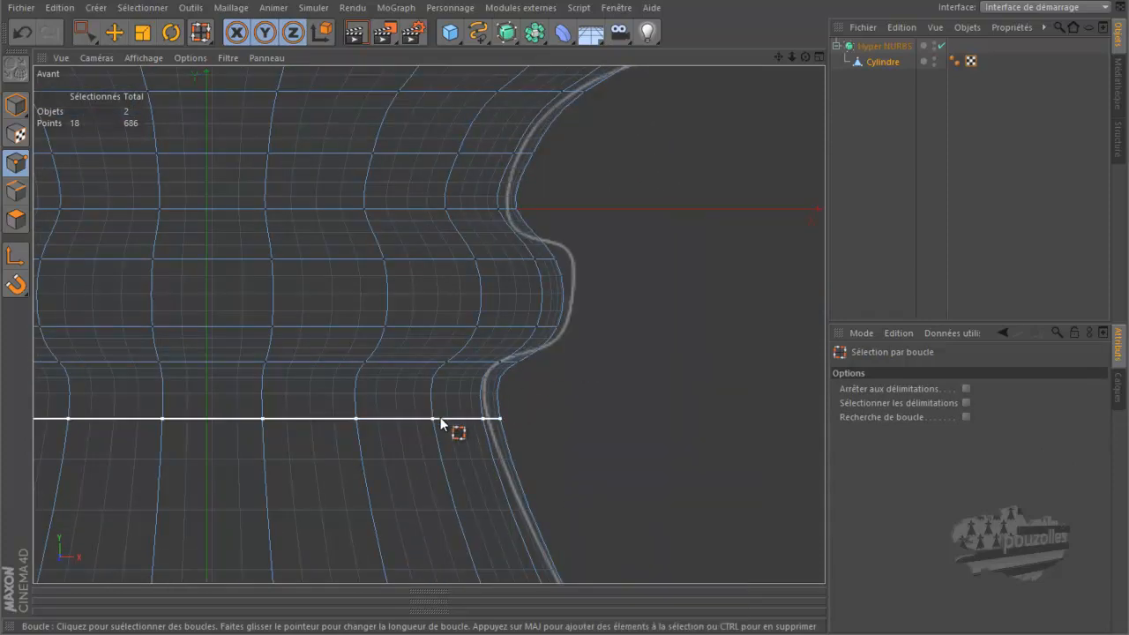
pyautogui.click(438, 419)
pyautogui.press('t')
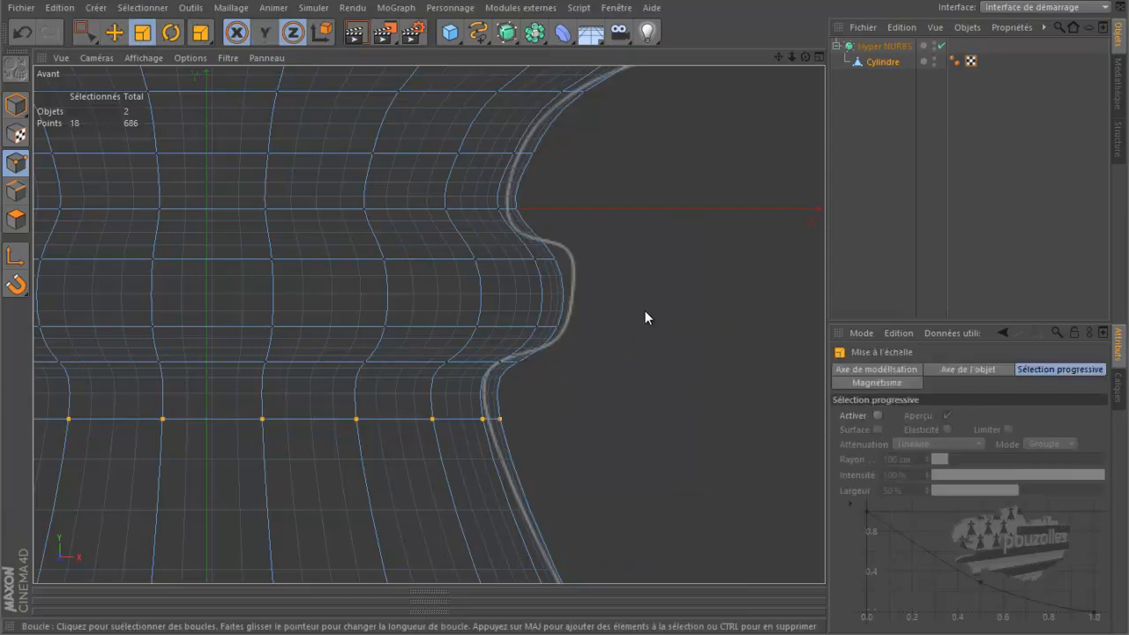
pyautogui.moveTo(645, 312); pyautogui.dragTo(613, 329)
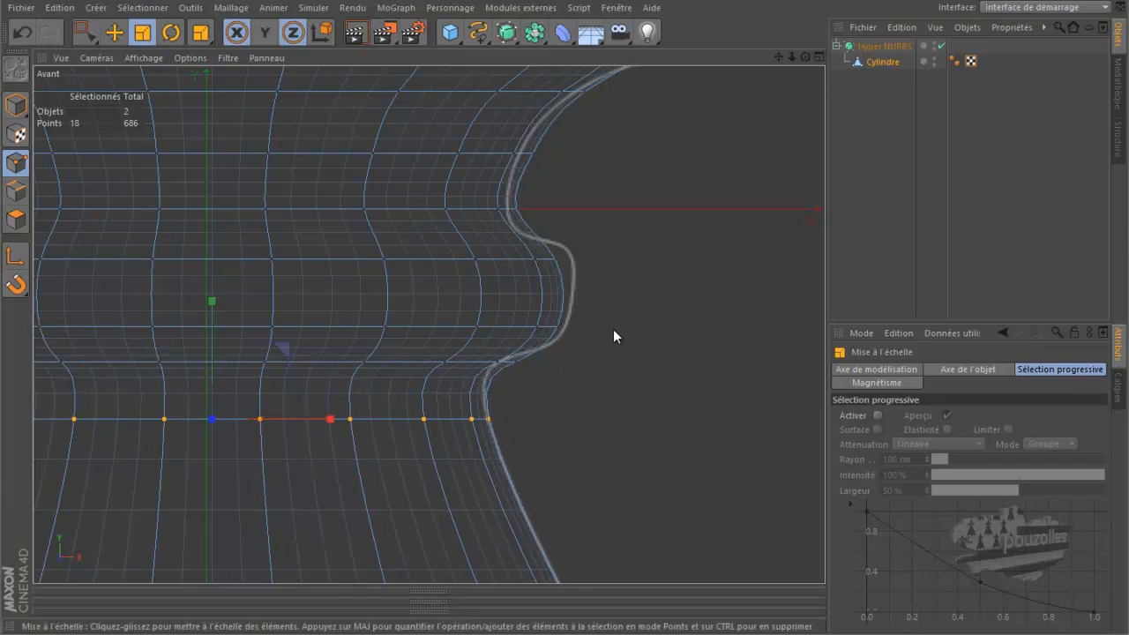
# Step: Loop-select the ring between the neck and the collar's lower edge and scale it slightly inward with Y locked
pyautogui.press('u')
pyautogui.press('l')
pyautogui.click(476, 361)
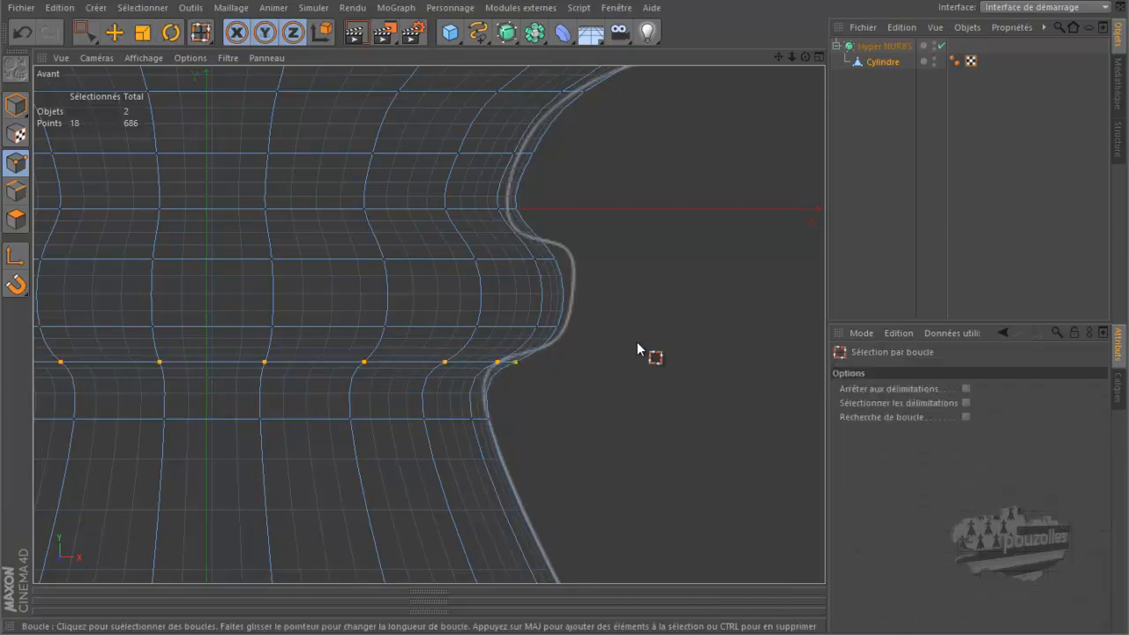
pyautogui.press('t')
pyautogui.press('y')
pyautogui.moveTo(643, 341); pyautogui.dragTo(610, 355)
pyautogui.moveTo(609, 357); pyautogui.dragTo(627, 351)
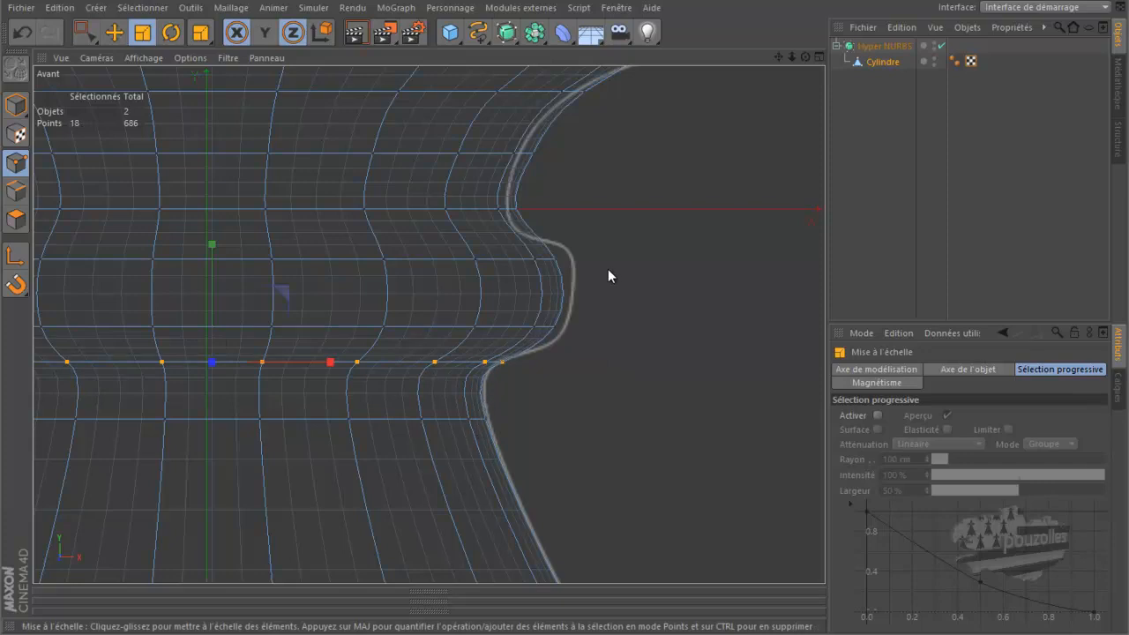
# Step: Loop-select the collar's upper and lower rings together and scale them outward to the profile with Y locked
pyautogui.press('m')
pyautogui.press('l')
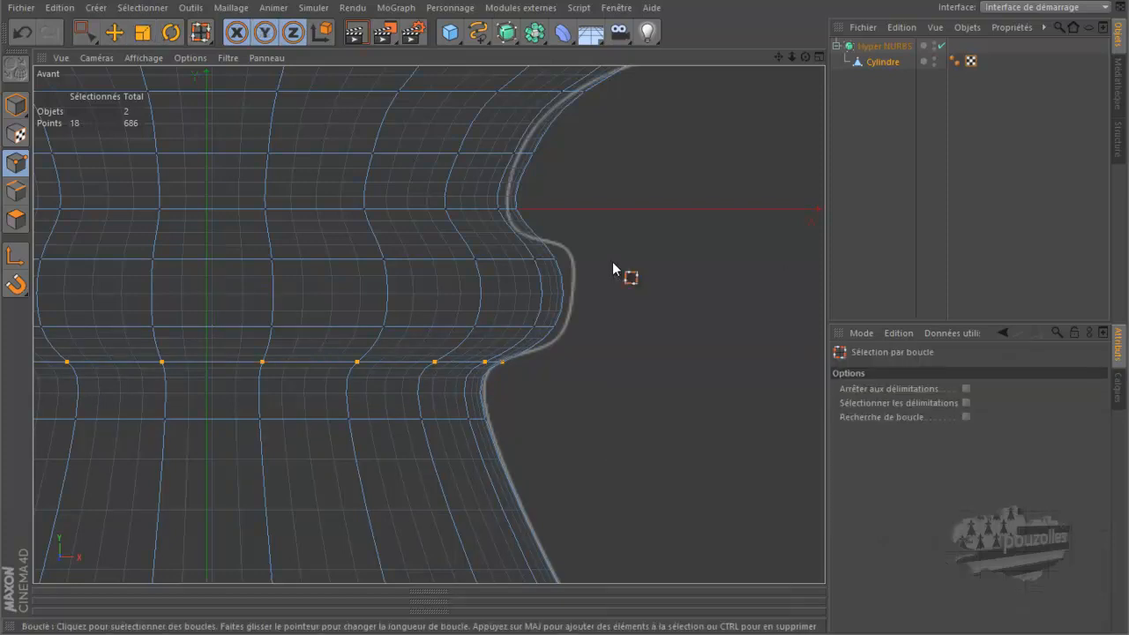
pyautogui.click(492, 323)
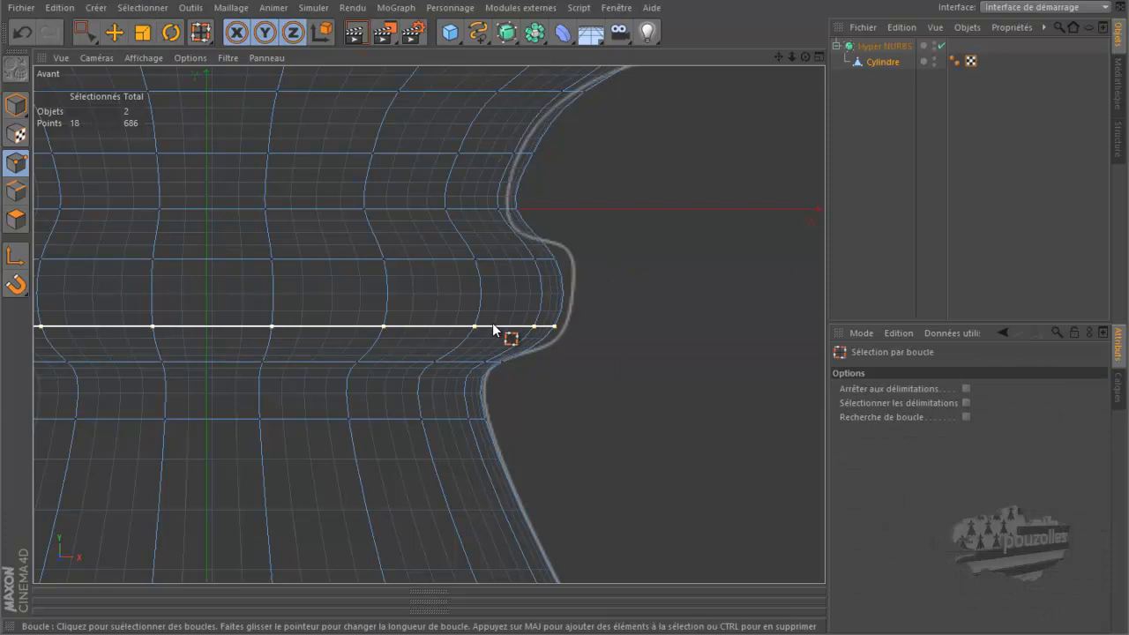
pyautogui.keyDown('shift'); pyautogui.click(515, 269); pyautogui.keyUp('shift')
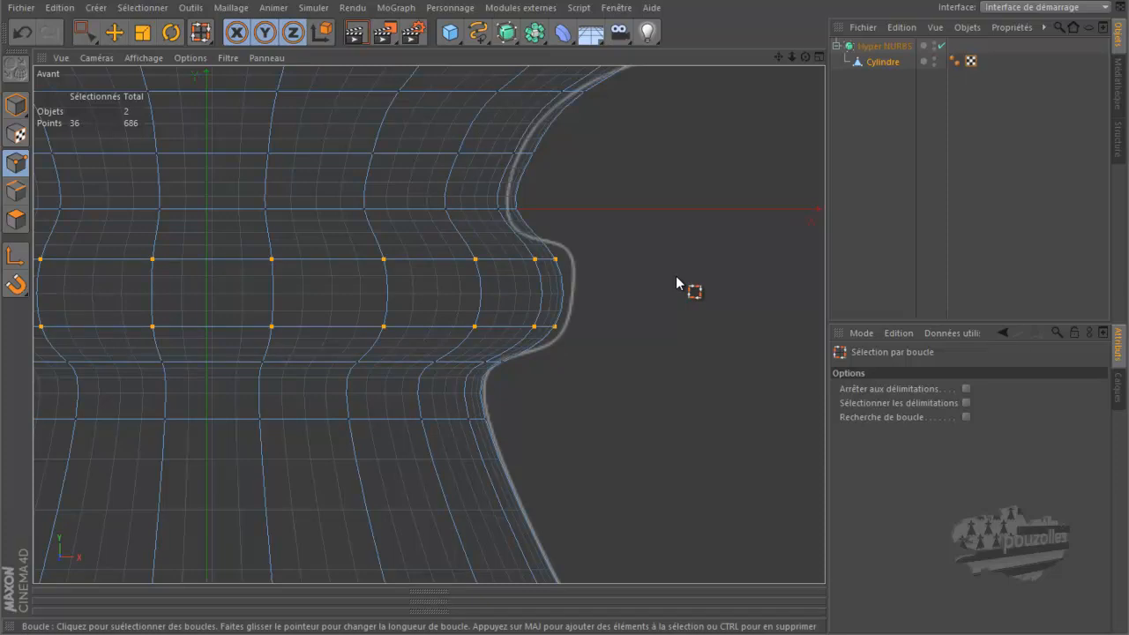
pyautogui.press('t')
pyautogui.press('y')
pyautogui.moveTo(676, 277); pyautogui.dragTo(704, 281)
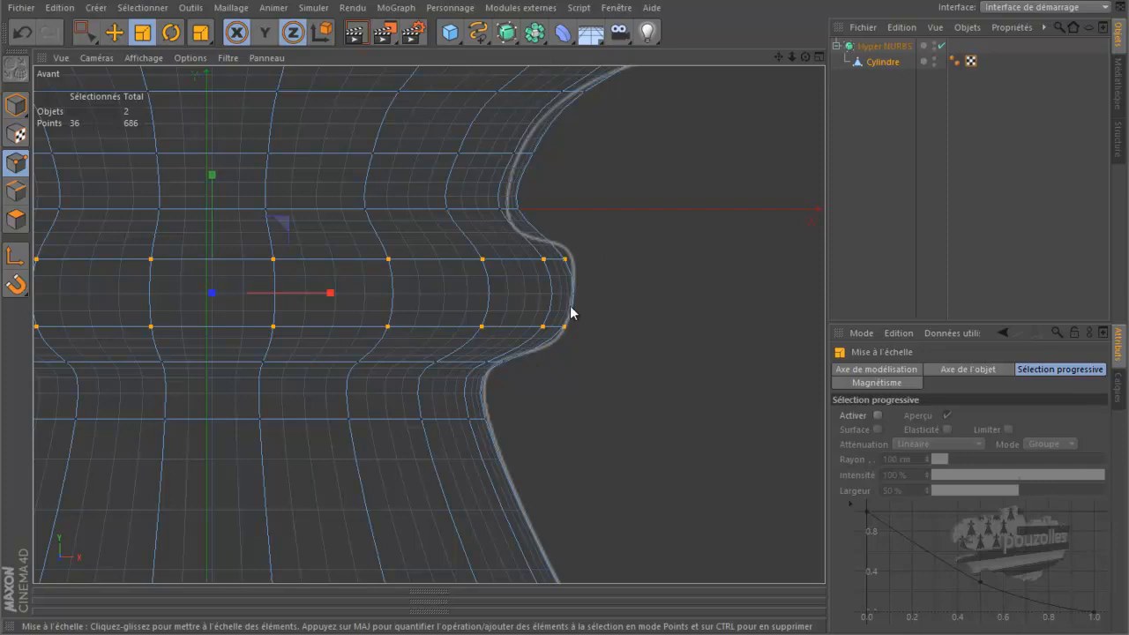
# Step: Loop-select the ring in the groove just above the collar and scale it slightly inward with Y locked
pyautogui.moveTo(778, 58); pyautogui.dragTo(570, 309)
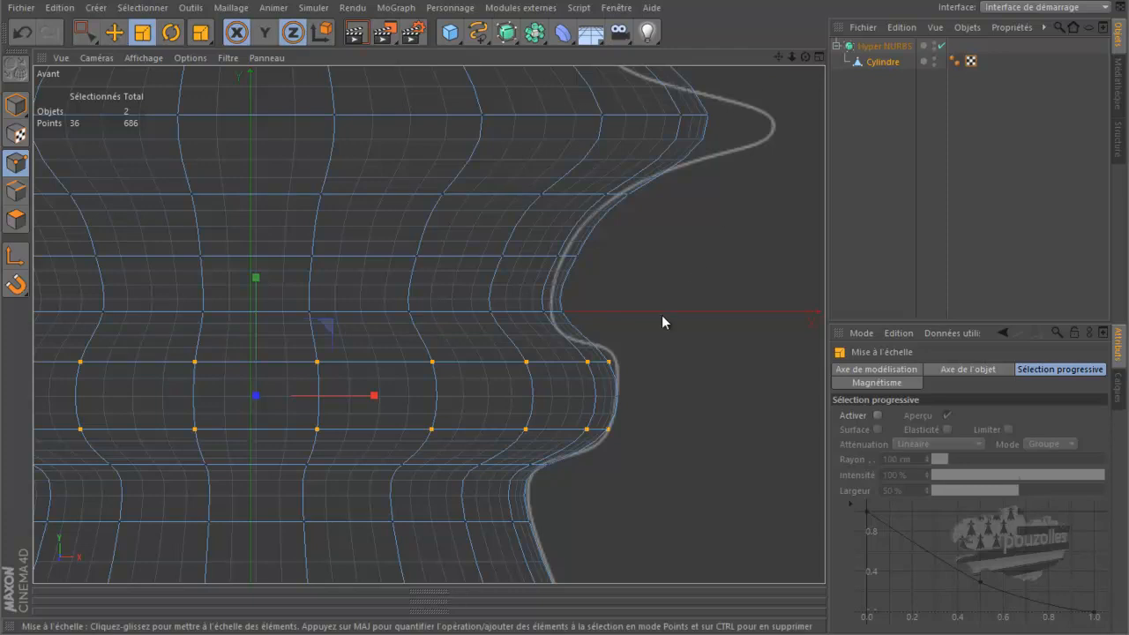
pyautogui.press('u')
pyautogui.press('l')
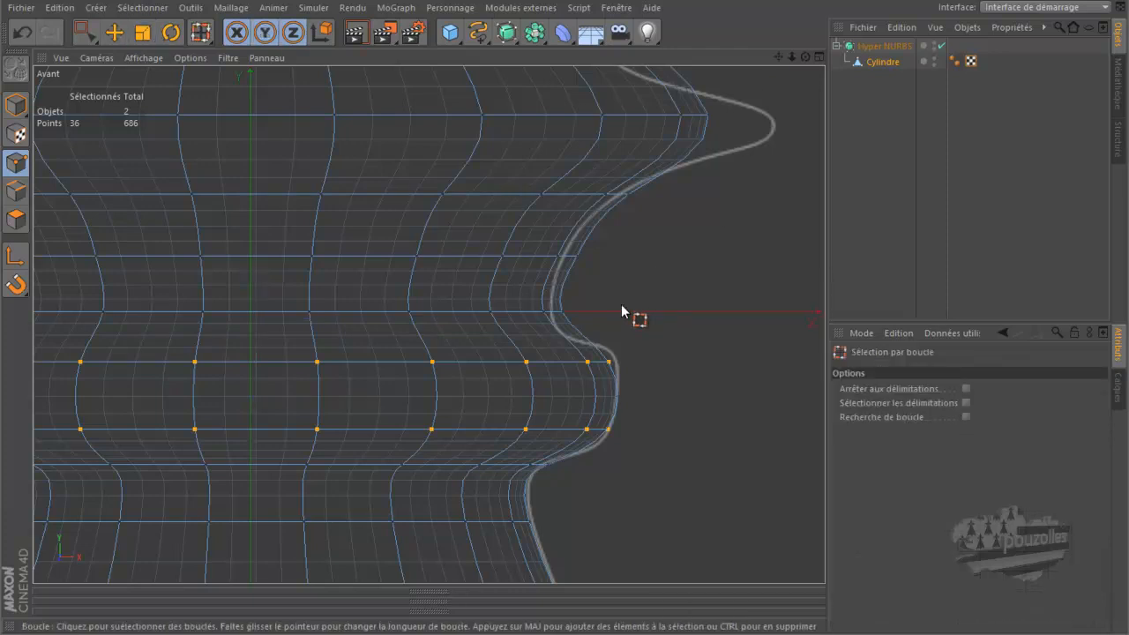
pyautogui.click(509, 317)
pyautogui.press('t')
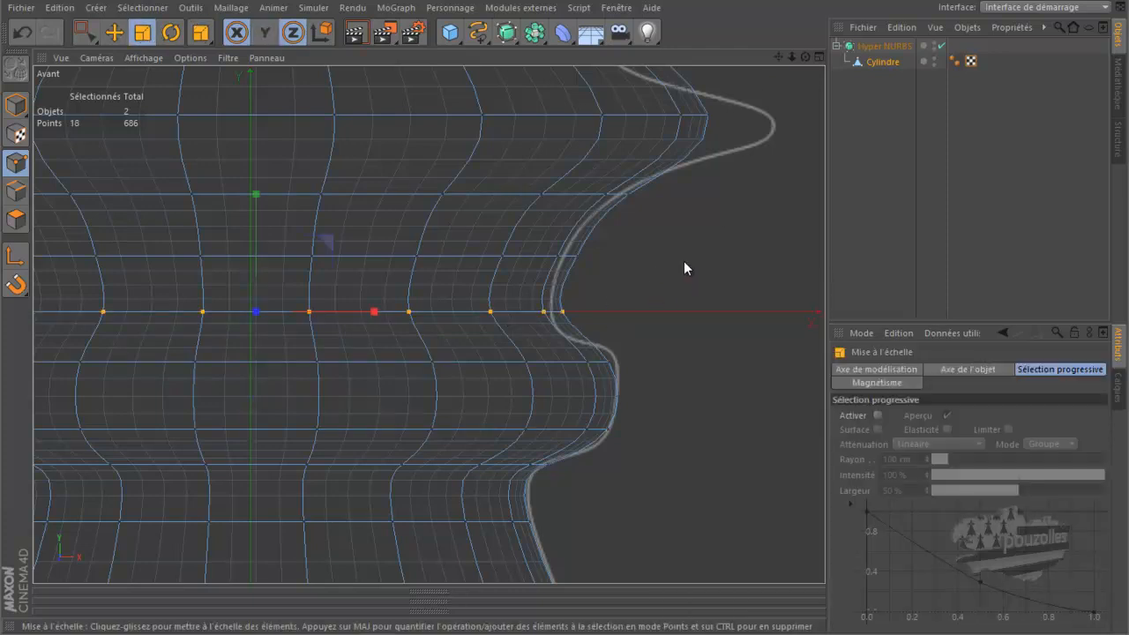
pyautogui.moveTo(675, 262); pyautogui.dragTo(658, 271)
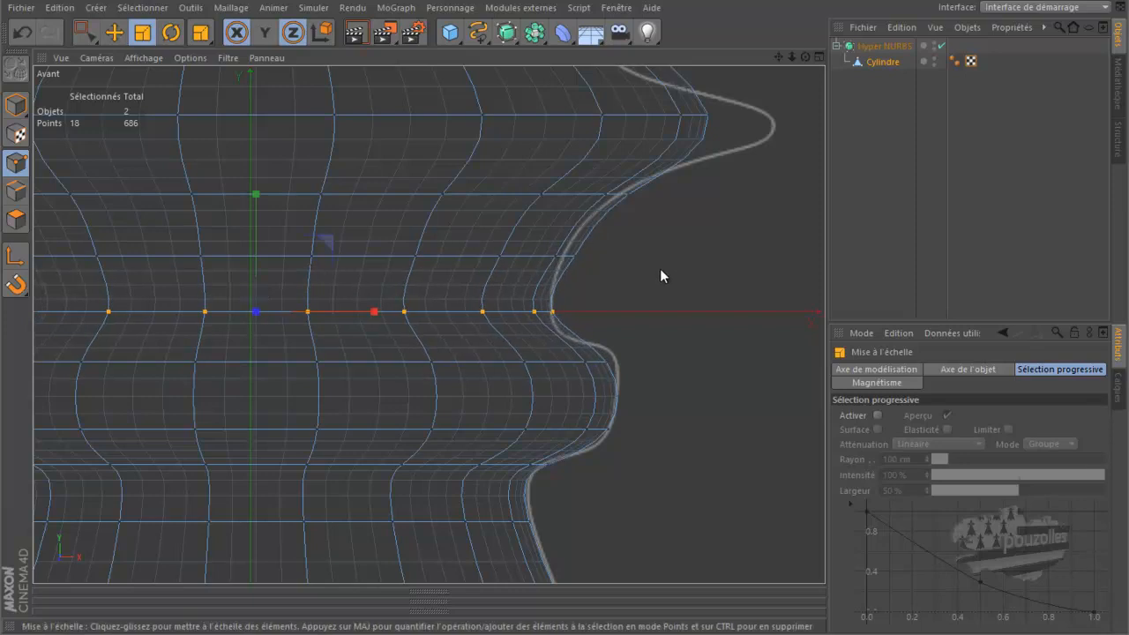
# Step: Loop-select the second ring above the collar, on the curve toward the wide flange, and scale it slightly inward
pyautogui.rightClick(659, 268)
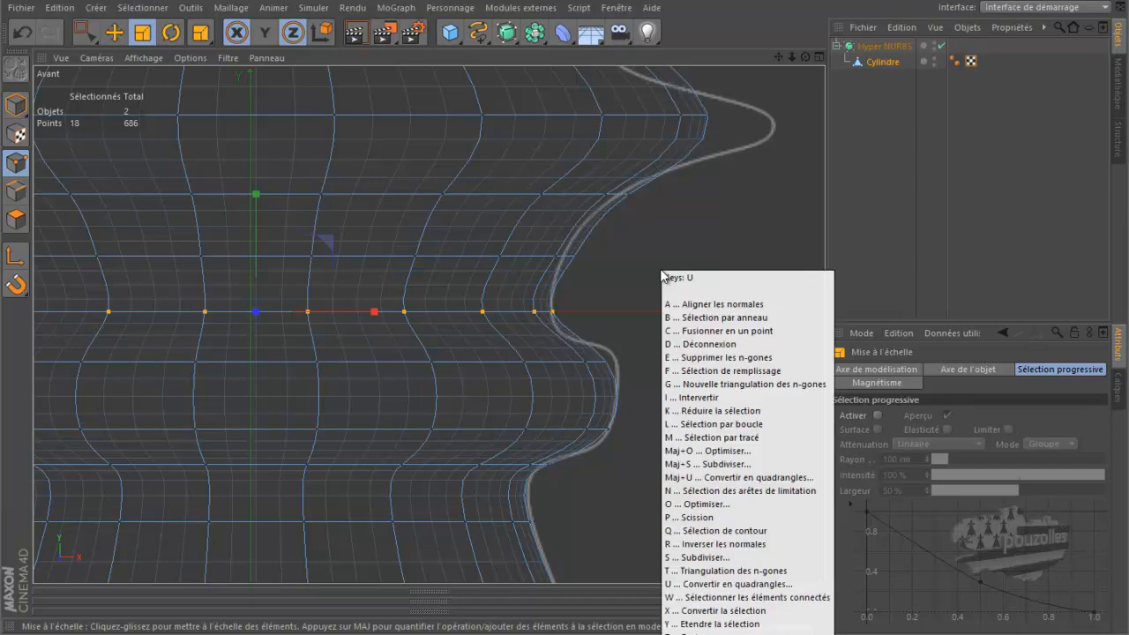
pyautogui.click(723, 421)
pyautogui.click(525, 256)
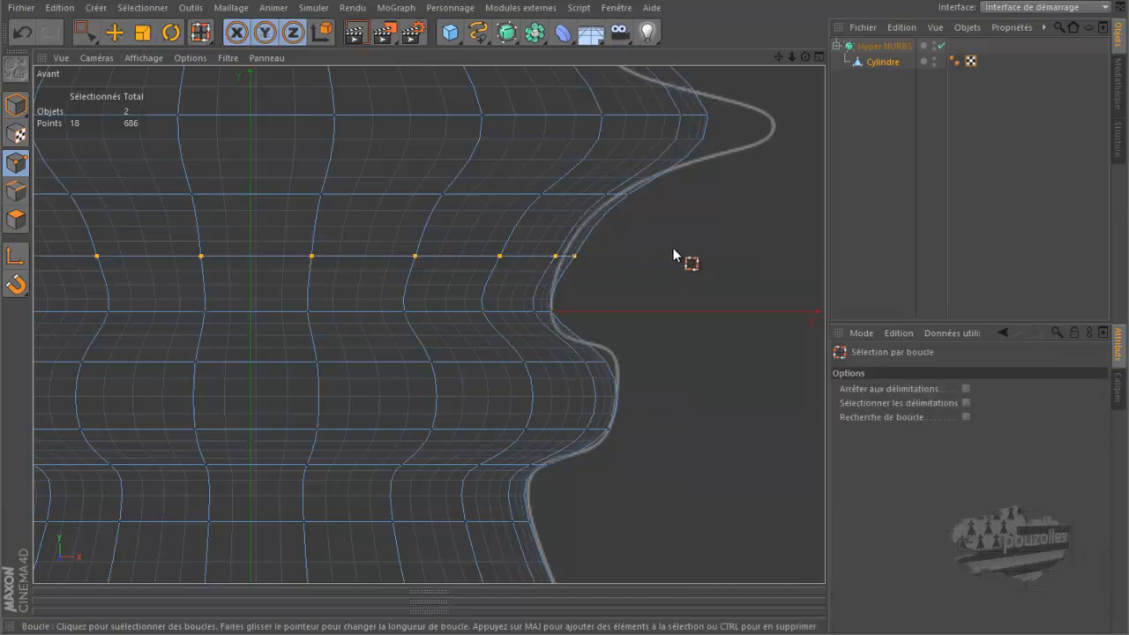
pyautogui.press('t')
pyautogui.moveTo(664, 250); pyautogui.dragTo(641, 256)
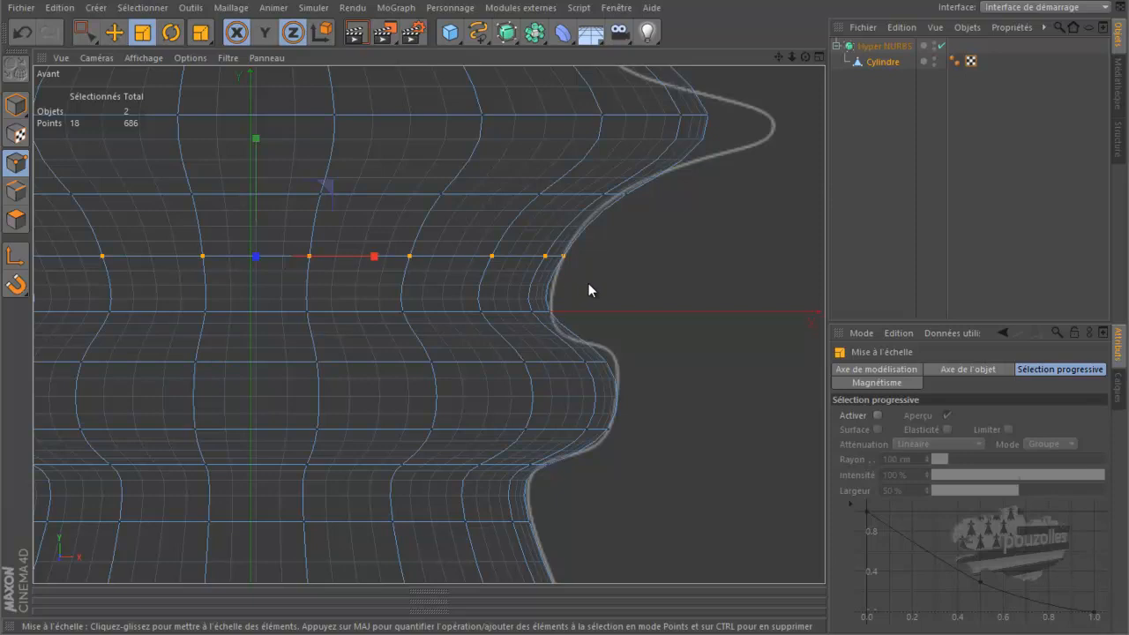
# Step: Reselect the groove ring just above the collar, move it down along Y, and scale it slightly outward with Y locked
pyautogui.press('u')
pyautogui.press('l')
pyautogui.click(508, 314)
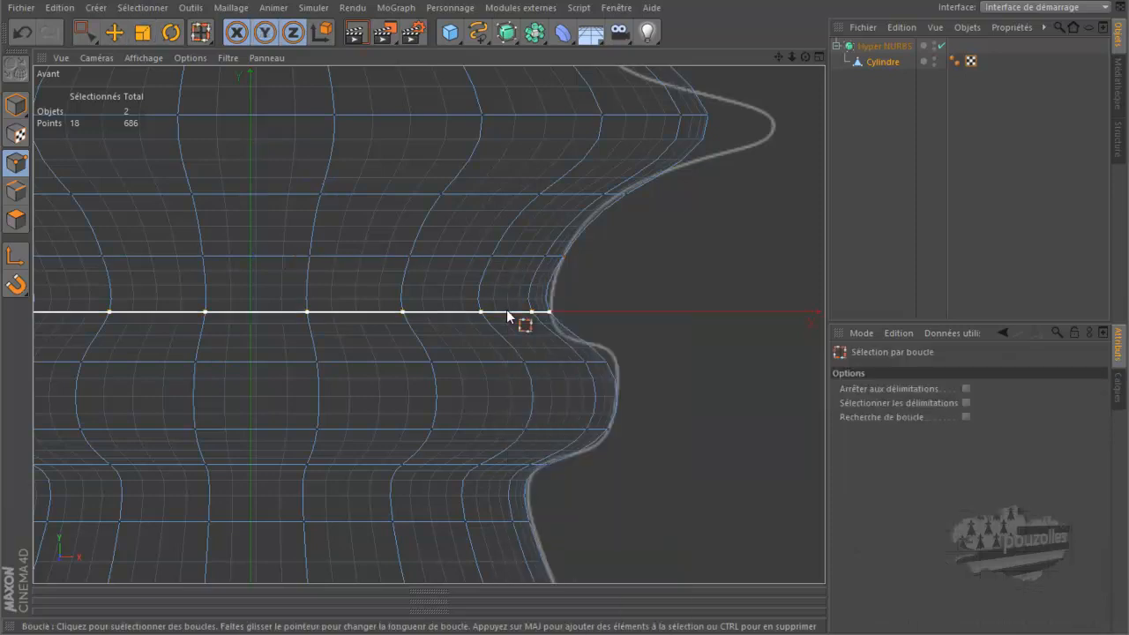
pyautogui.press('e')
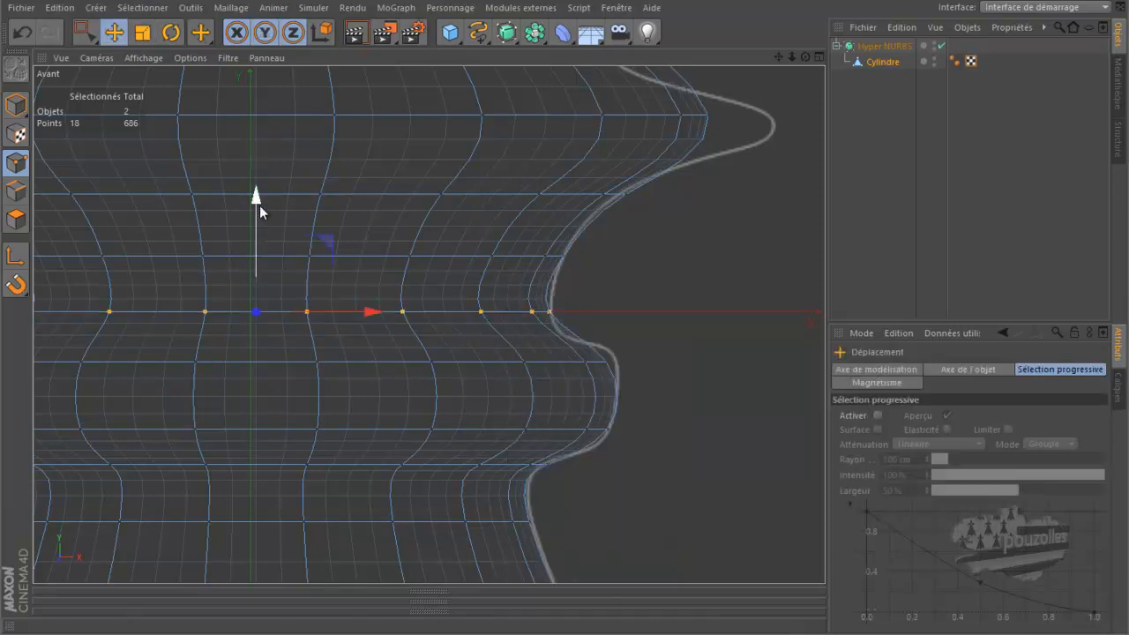
pyautogui.moveTo(256, 199); pyautogui.dragTo(263, 220)
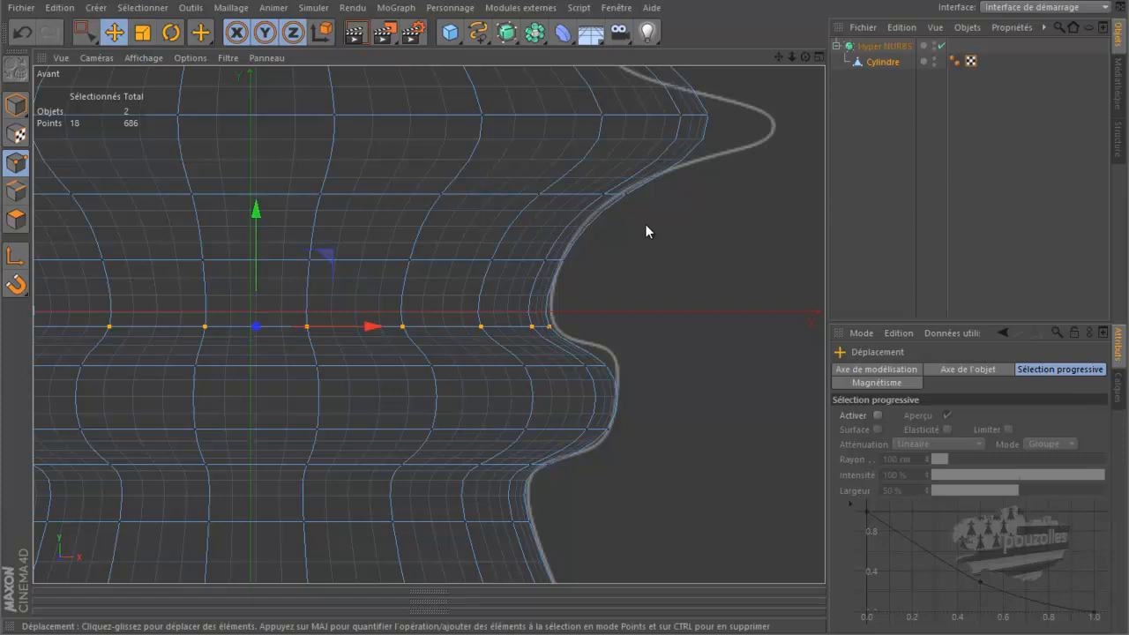
pyautogui.press('t')
pyautogui.press('y')
pyautogui.moveTo(647, 233); pyautogui.dragTo(691, 249)
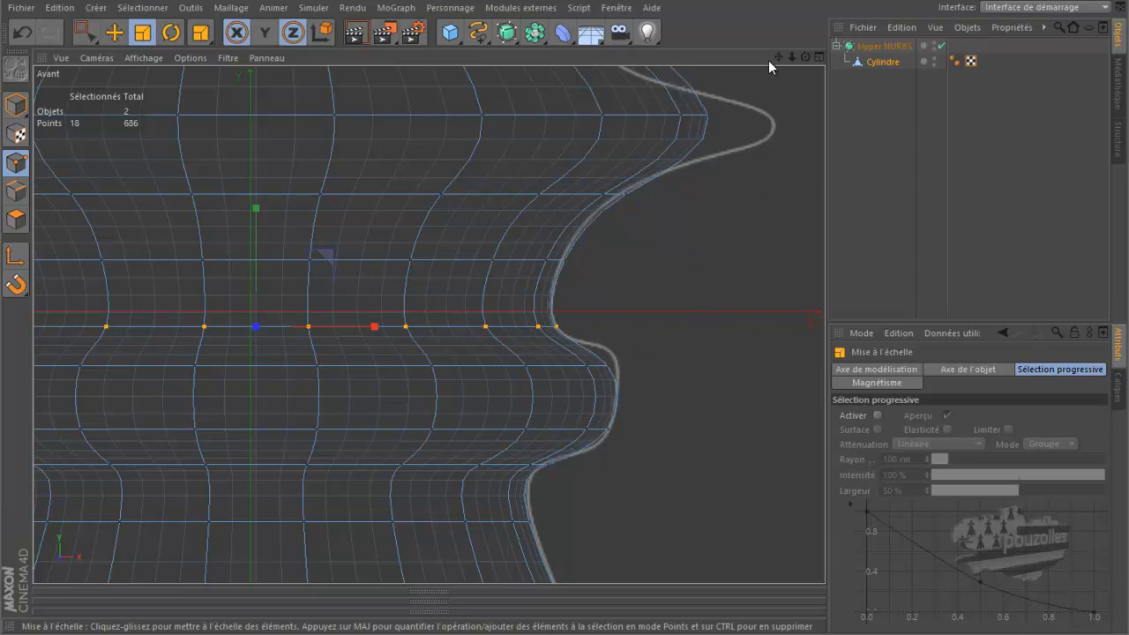
# Step: Cut three loops around the wide flange: two on the slope above its crest and one just below the crest
pyautogui.moveTo(777, 54); pyautogui.dragTo(563, 303)
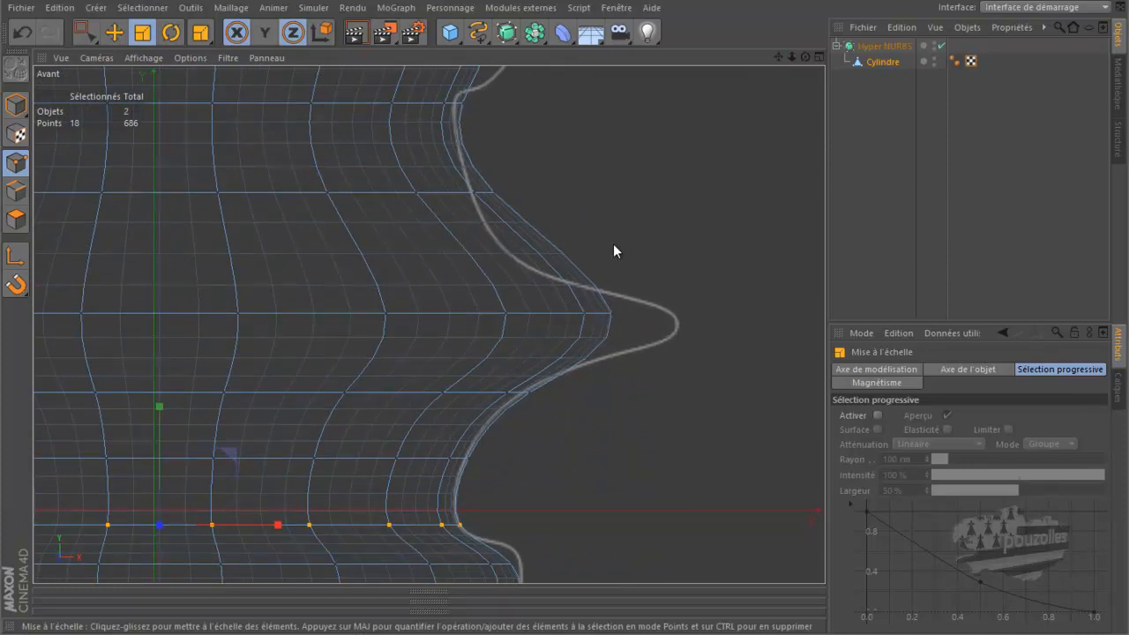
pyautogui.press('k')
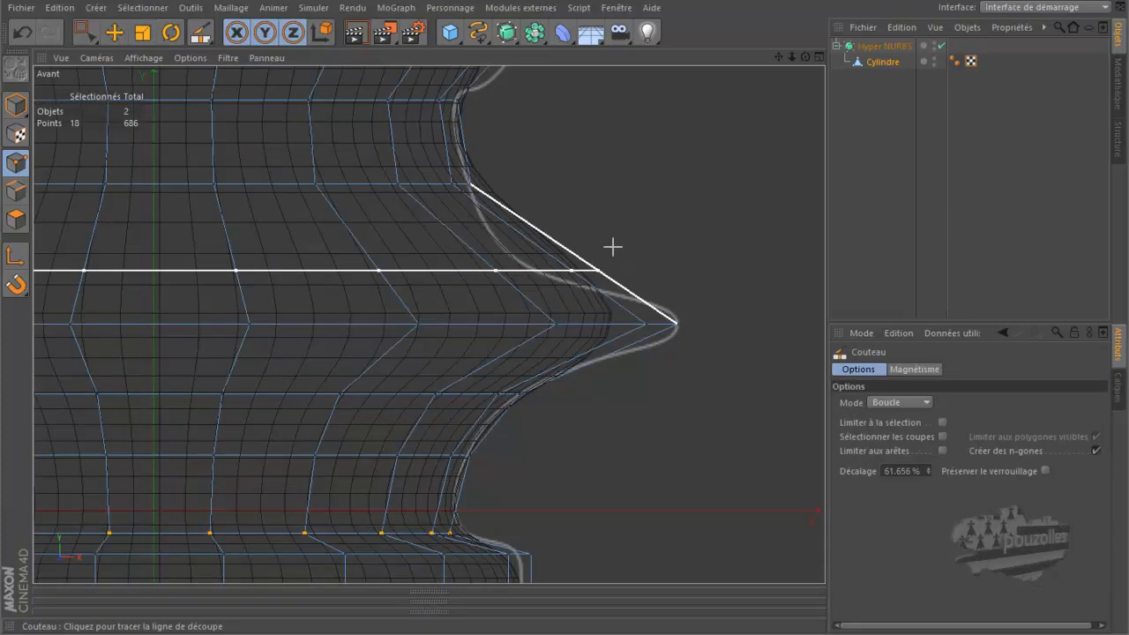
pyautogui.click(563, 239)
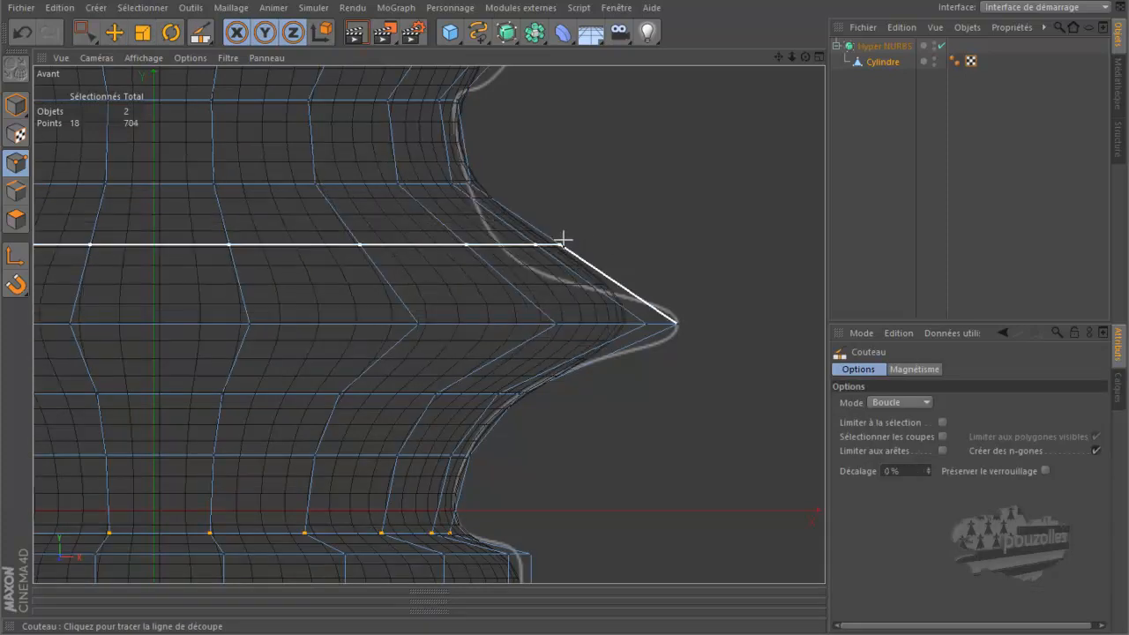
pyautogui.click(584, 354)
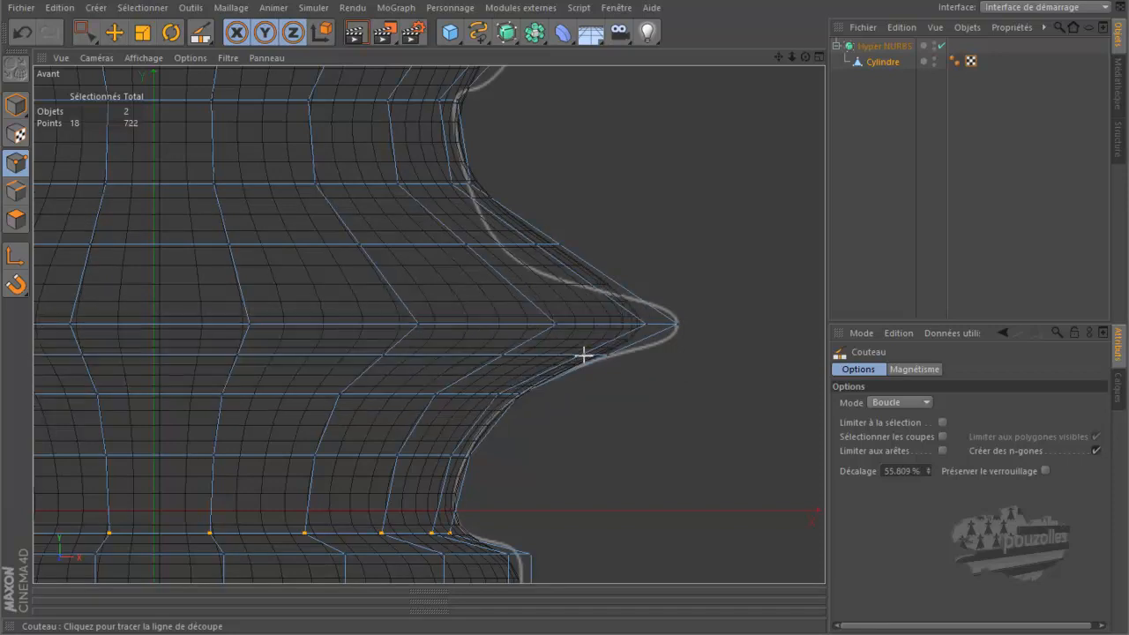
pyautogui.click(607, 282)
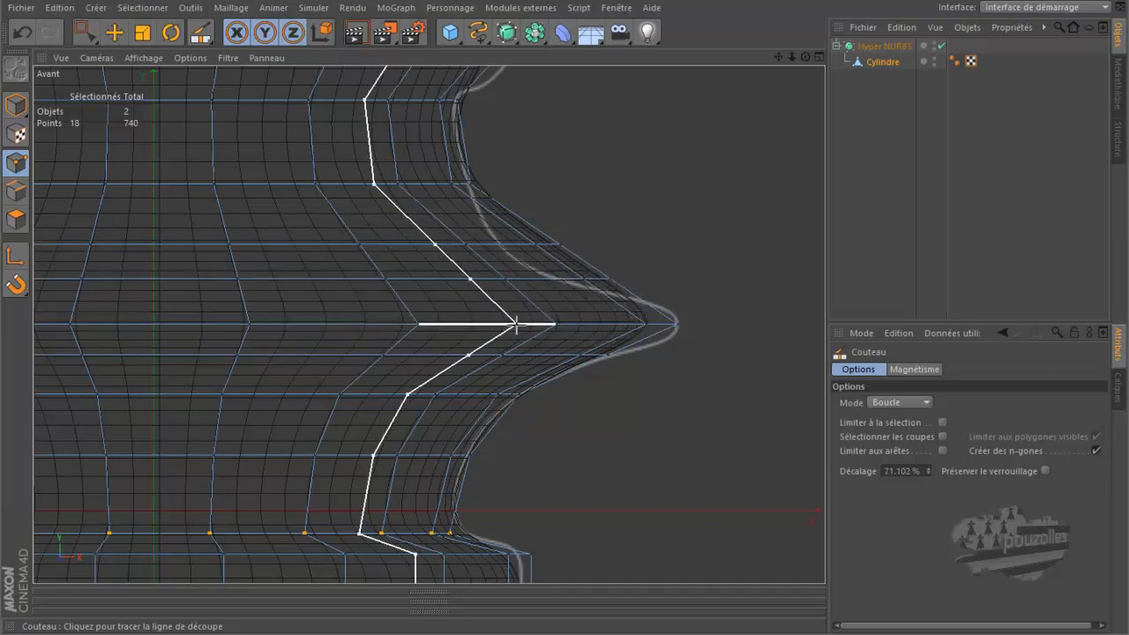
# Step: Loop-select the ring just above the wide flange's crest and move it down along Y onto the profile
pyautogui.press('u')
pyautogui.press('l')
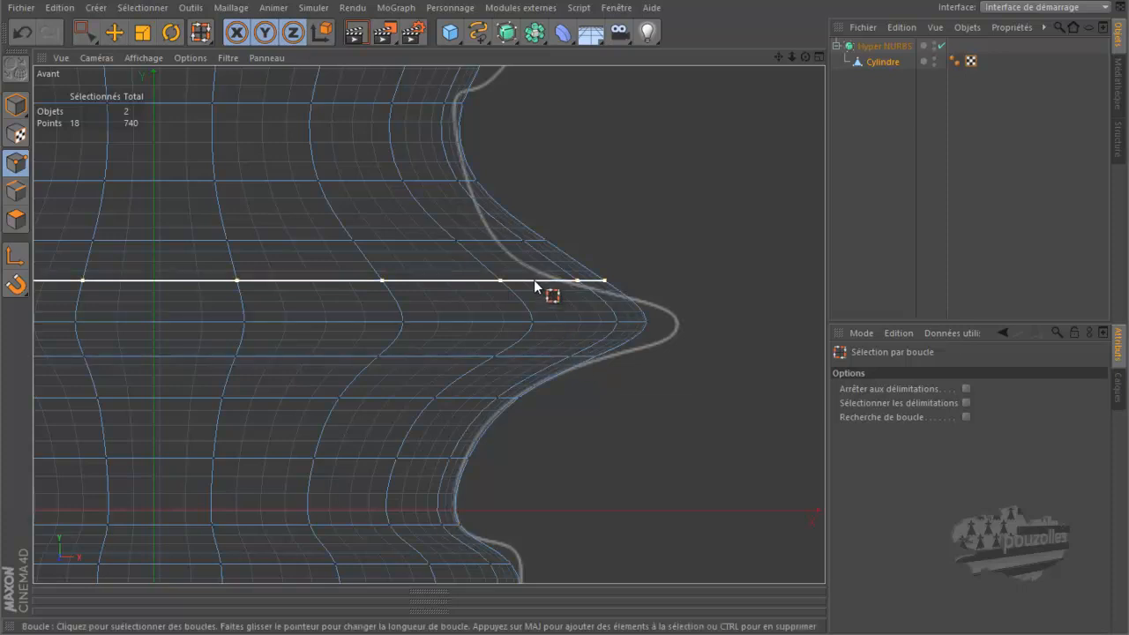
pyautogui.press('e')
pyautogui.moveTo(162, 167); pyautogui.dragTo(161, 183)
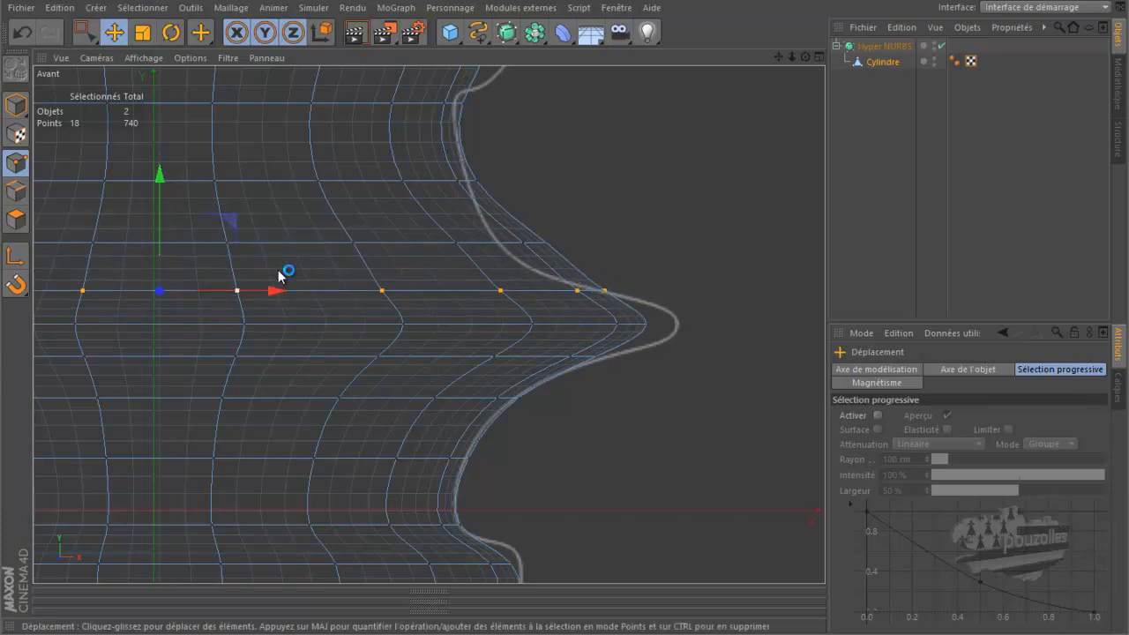
# Step: Loop-select the ring just below the wide flange's crest and move it slightly down along Y
pyautogui.press('u')
pyautogui.press('l')
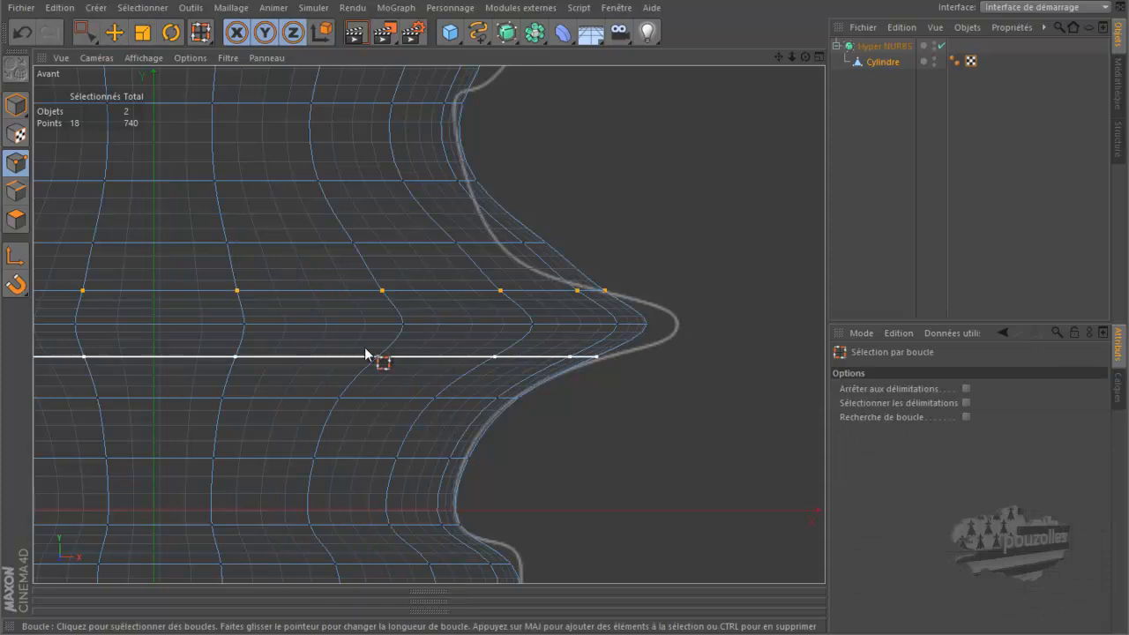
pyautogui.click(377, 358)
pyautogui.click(402, 359)
pyautogui.press('e')
pyautogui.moveTo(159, 240); pyautogui.dragTo(159, 248)
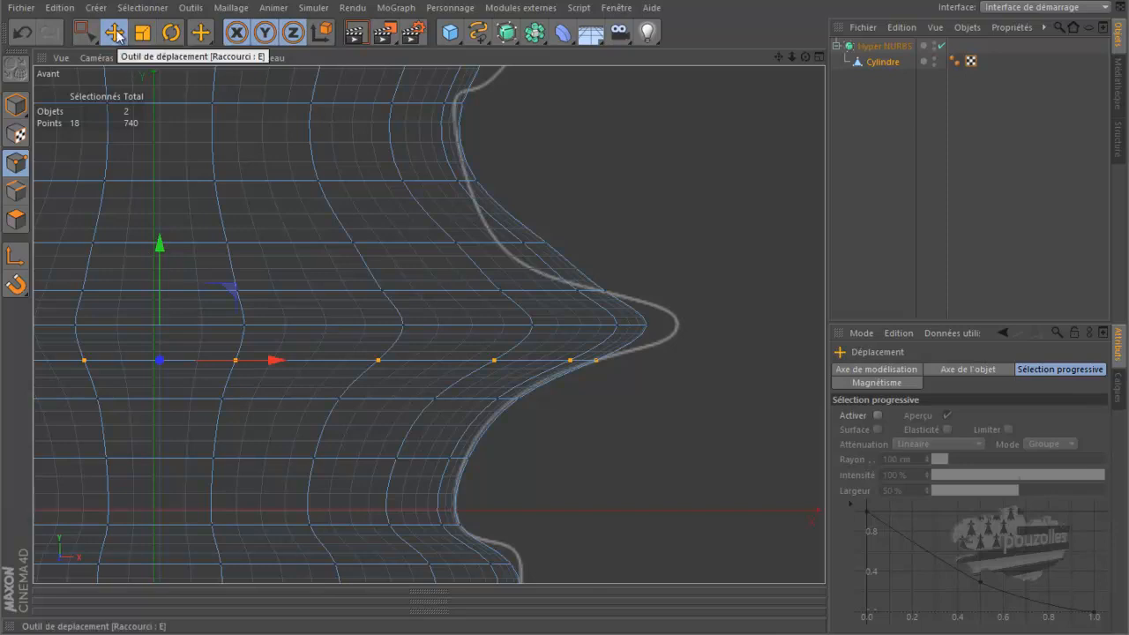
pyautogui.click(143, 33)
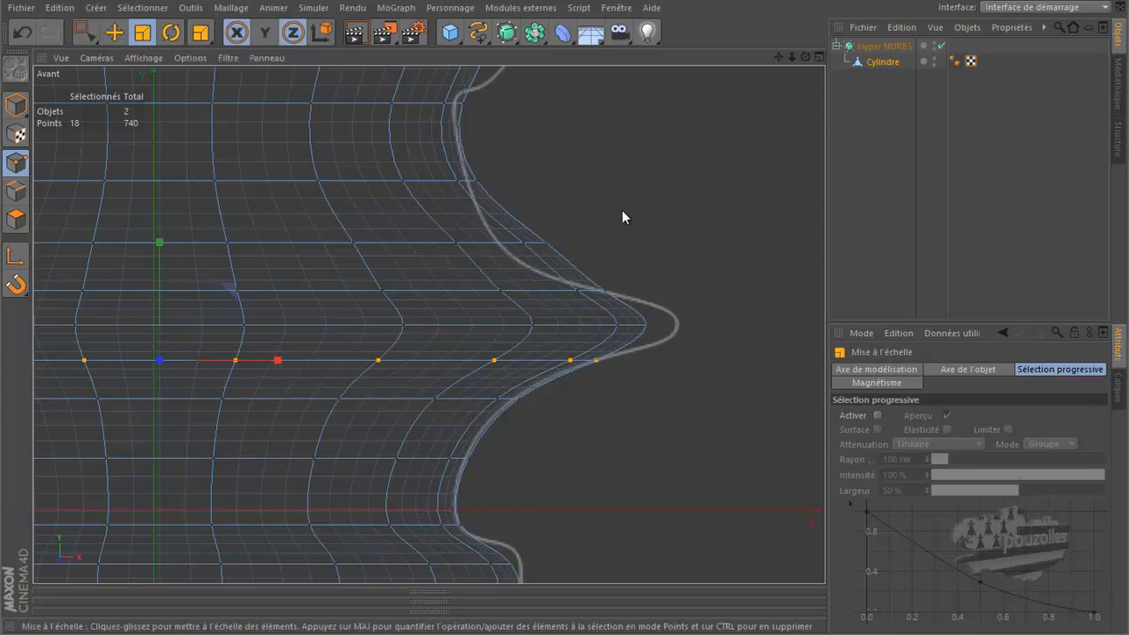
pyautogui.press('r')
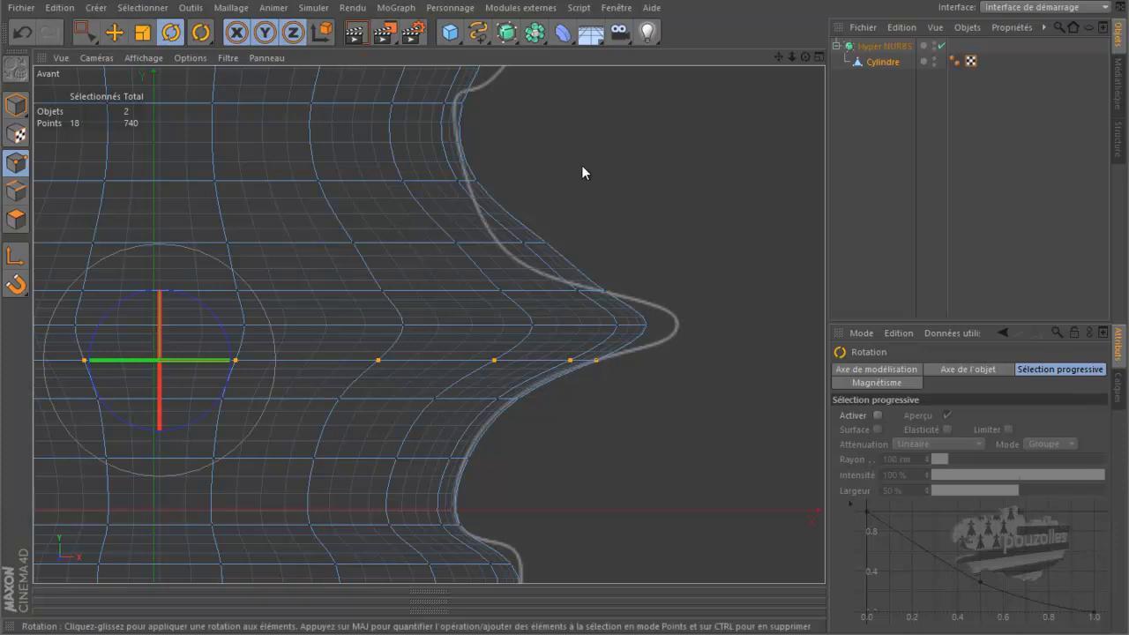
pyautogui.press('e')
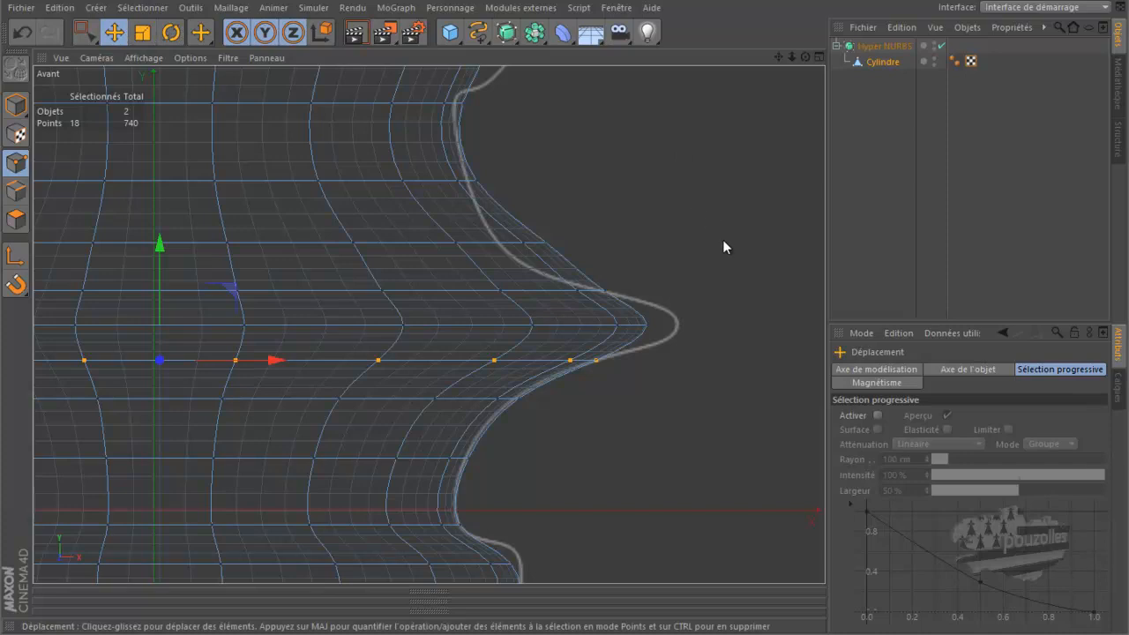
# Step: Loop-select the wide flange's crest ring and scale it outward to the profile's tip with Y locked
pyautogui.press('u')
pyautogui.press('l')
pyautogui.click(569, 325)
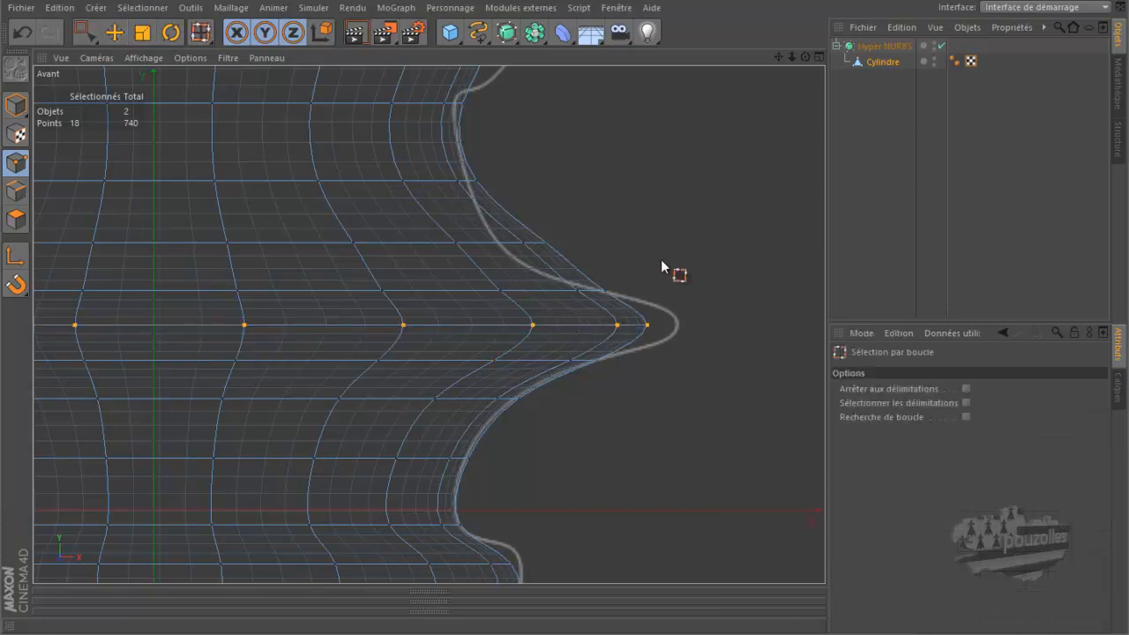
pyautogui.press('t')
pyautogui.press('y')
pyautogui.moveTo(686, 206); pyautogui.dragTo(783, 238)
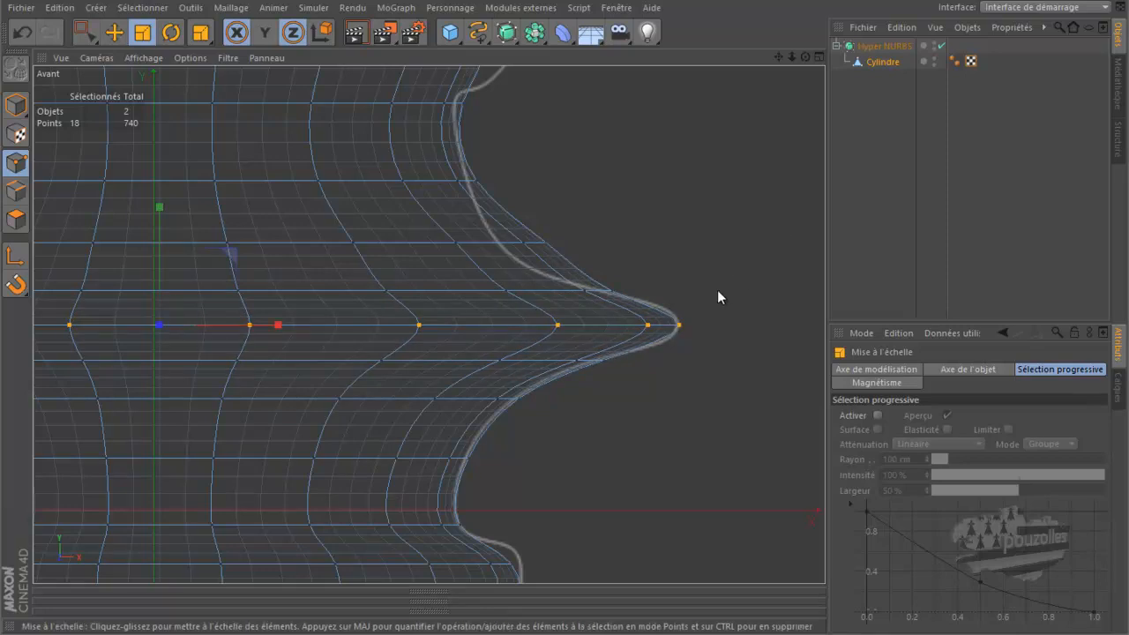
# Step: Loop-select the ring just above the wide flange's crest and nudge it slightly further down along Y
pyautogui.scroll(2, 701, 295)
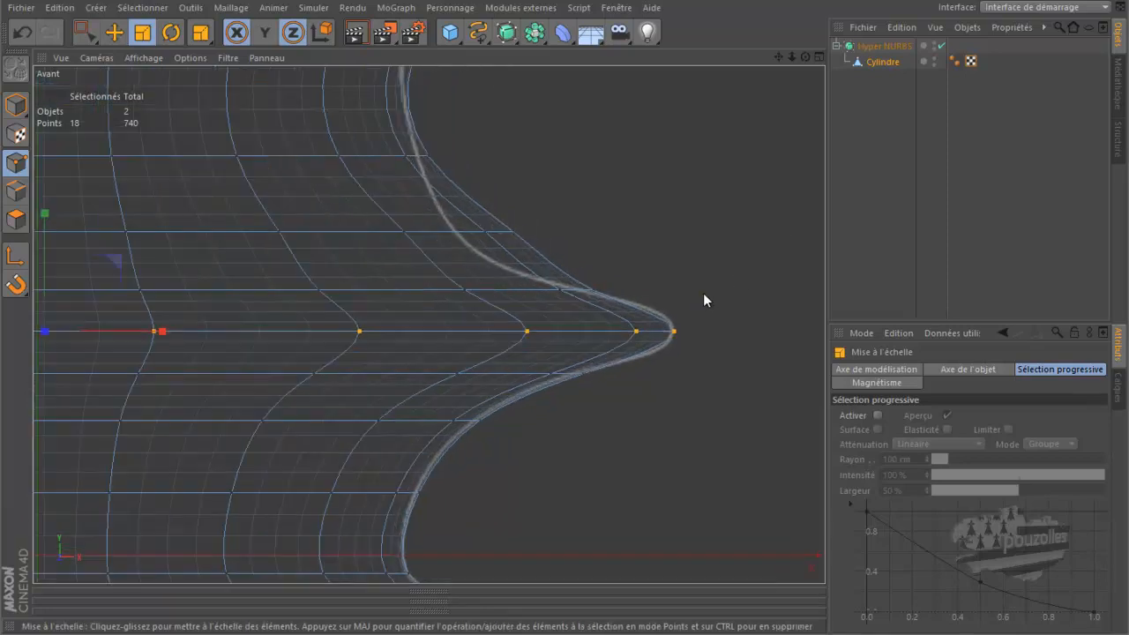
pyautogui.press('u')
pyautogui.press('l')
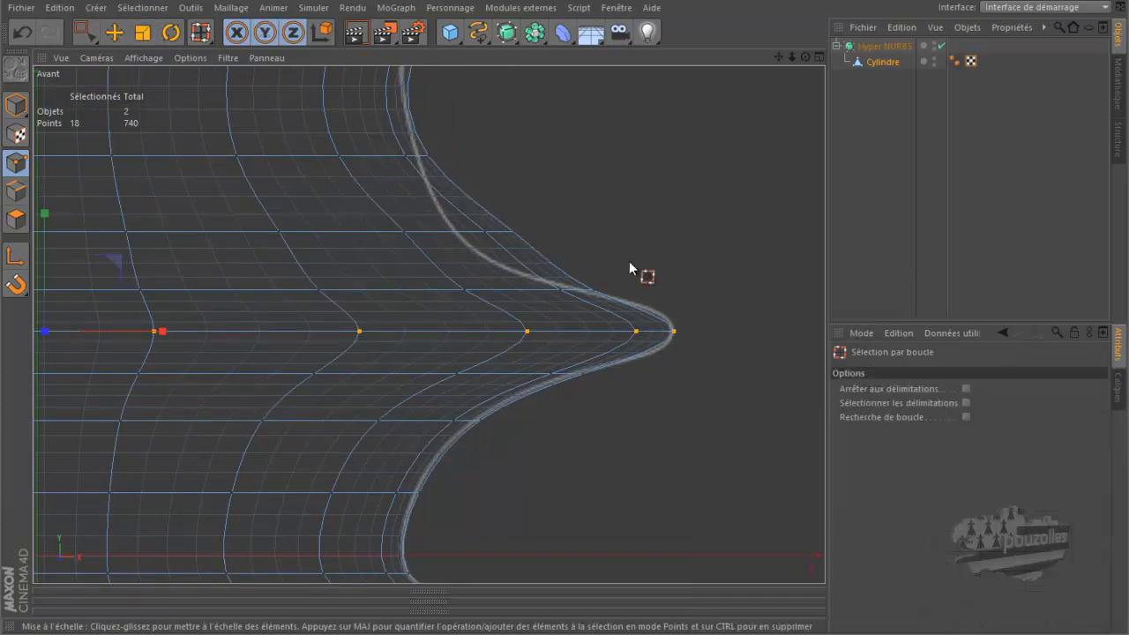
pyautogui.click(558, 282)
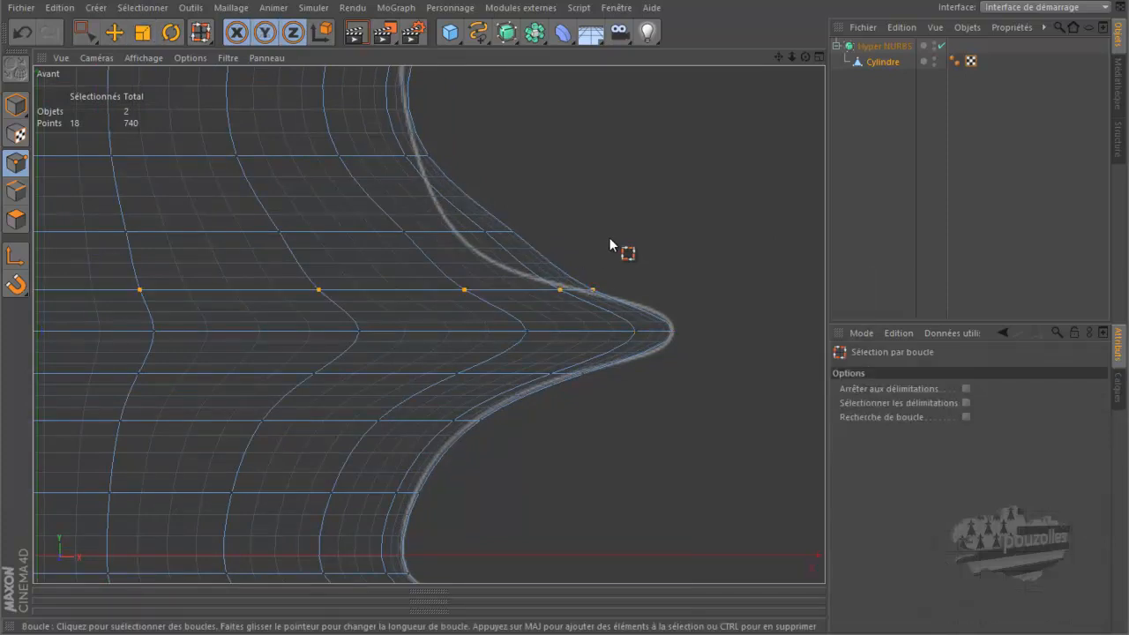
pyautogui.press('e')
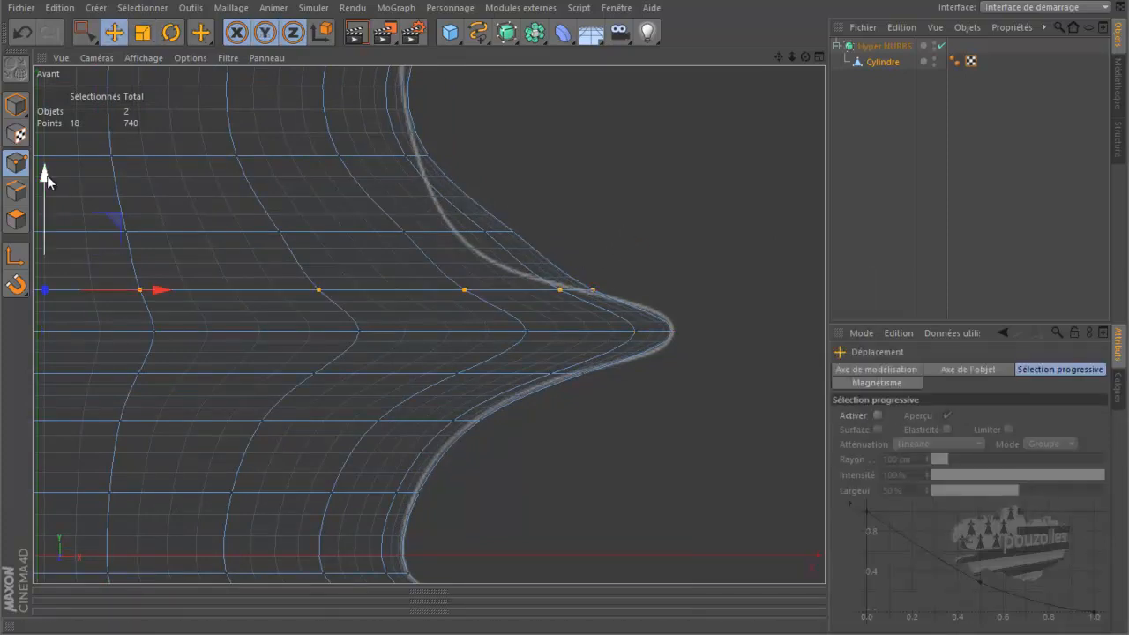
pyautogui.moveTo(44, 176); pyautogui.dragTo(46, 183)
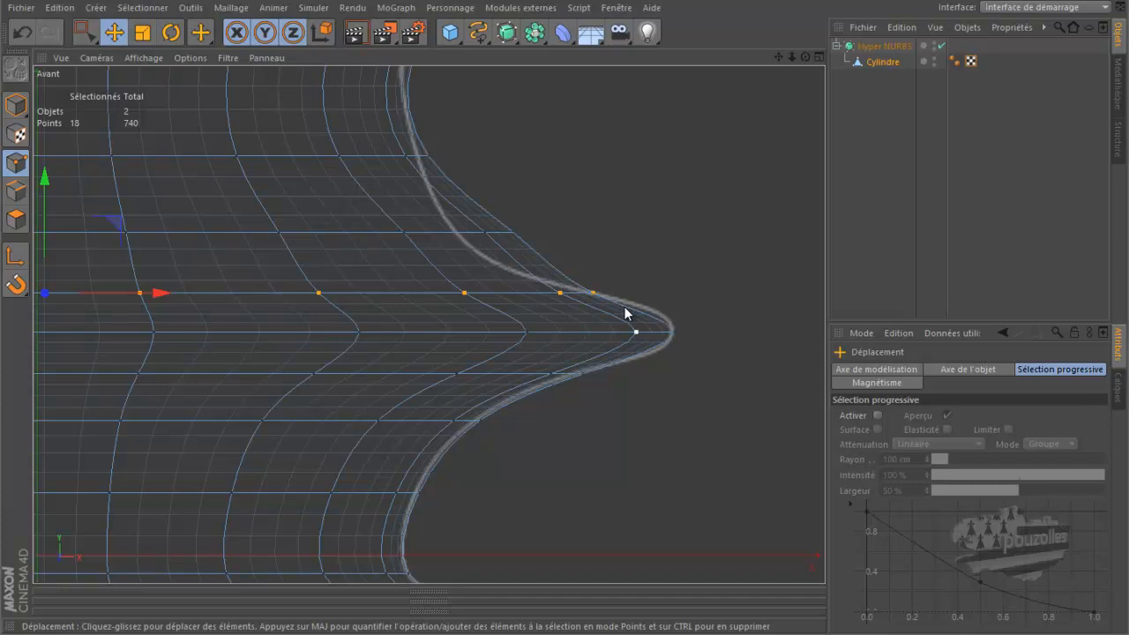
# Step: Render the perspective view of the pawn to examine the wide flange up close
pyautogui.middleClick(302, 280)
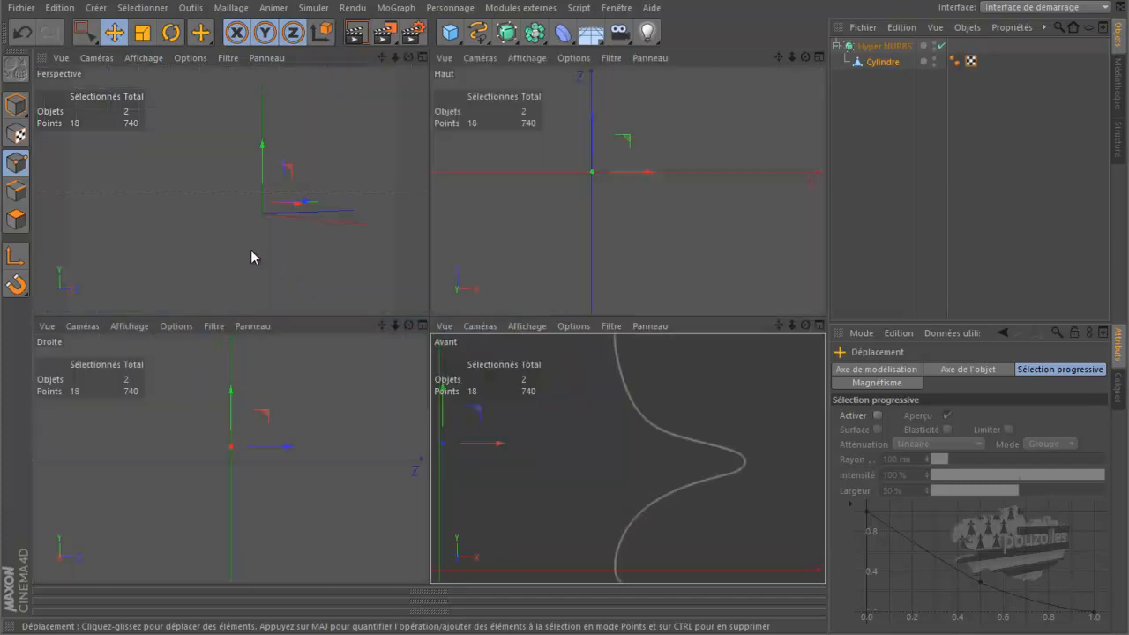
pyautogui.middleClick(250, 250)
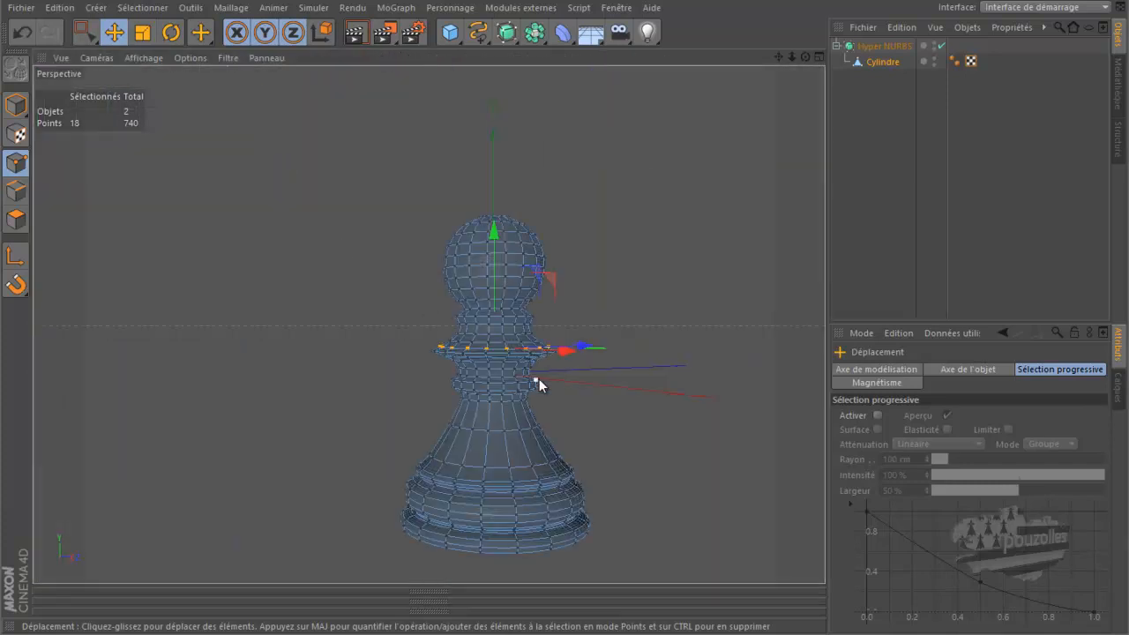
pyautogui.scroll(4, 538, 378)
pyautogui.scroll(4, 617, 337)
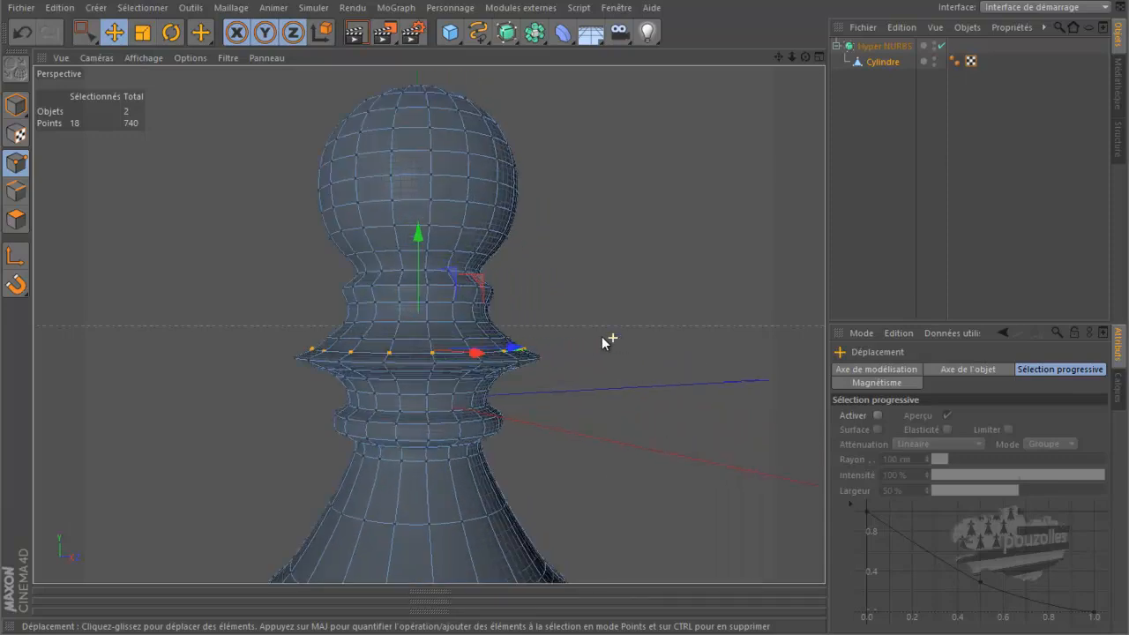
pyautogui.moveTo(805, 57); pyautogui.dragTo(565, 305)
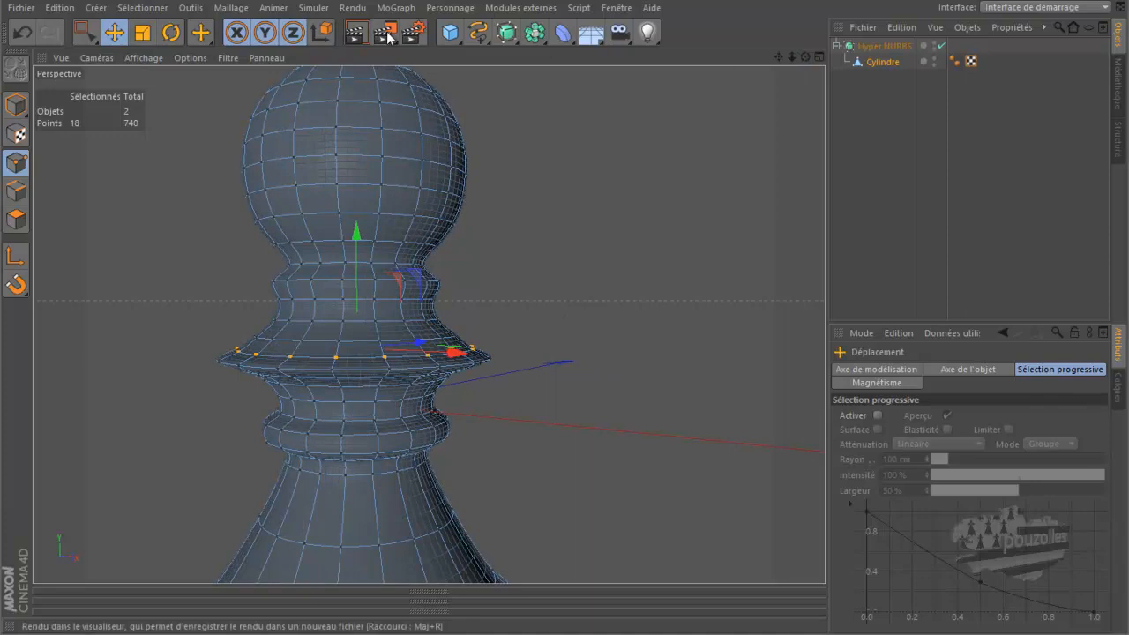
pyautogui.click(353, 33)
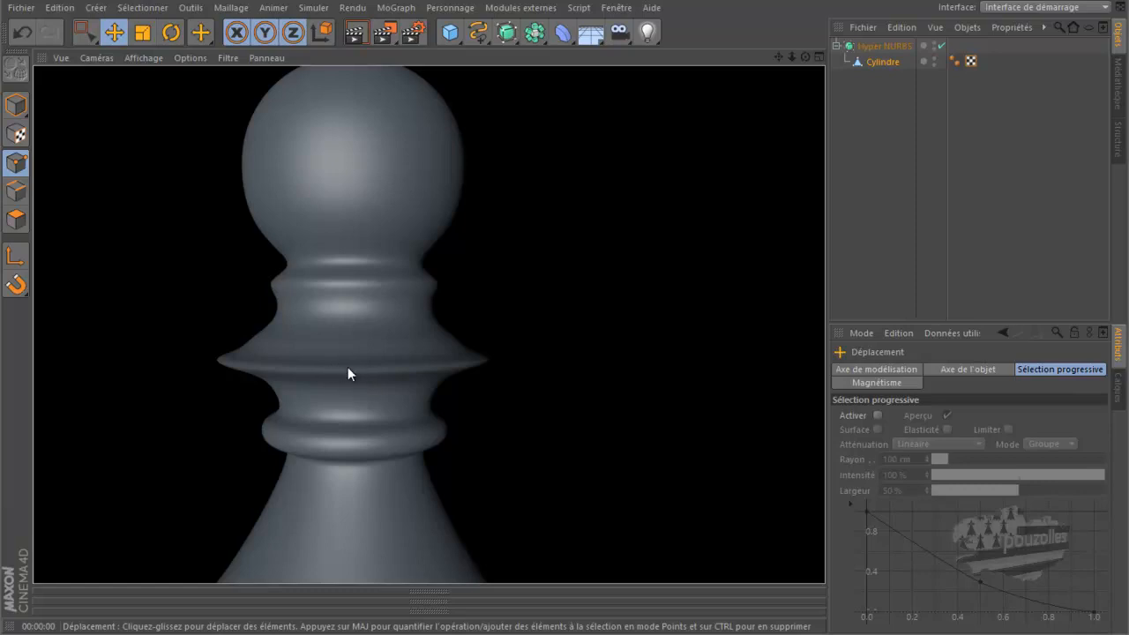
# Step: In the front view, loop-select the second ring above the wide flange's crest and scale it inward to the profile with Y locked
pyautogui.middleClick(682, 173)
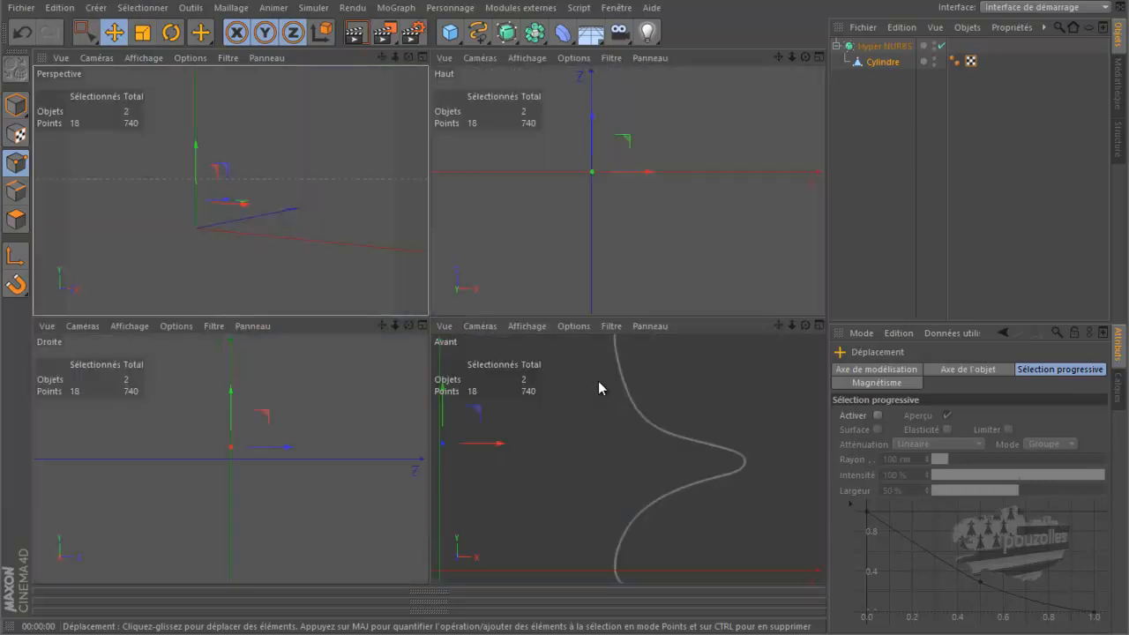
pyautogui.middleClick(589, 380)
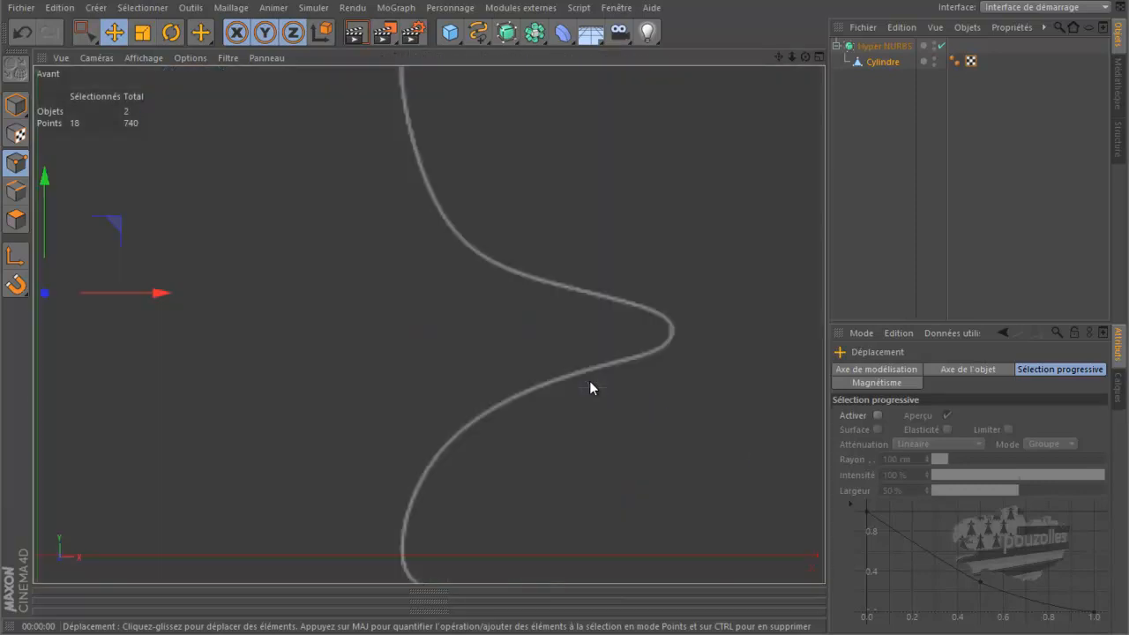
pyautogui.scroll(-3, 625, 339)
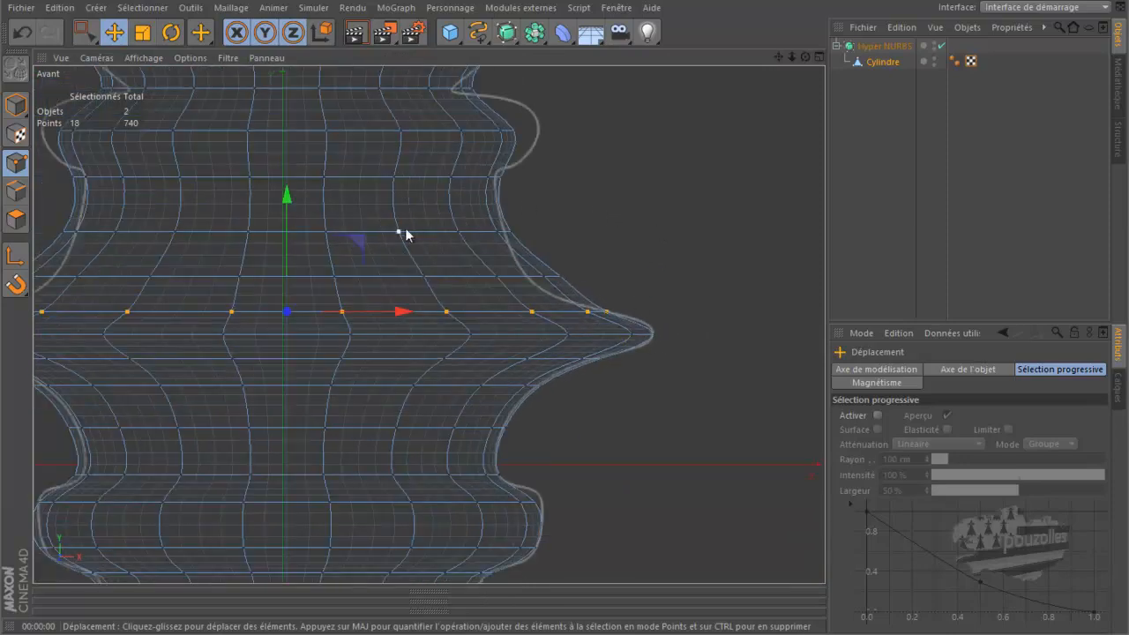
pyautogui.press('u')
pyautogui.press('l')
pyautogui.click(388, 276)
pyautogui.press('t')
pyautogui.press('y')
pyautogui.moveTo(665, 194); pyautogui.dragTo(587, 257)
# Step: Move the second ring above the wide flange's crest slightly down along Y and scale it outward a little onto the profile
pyautogui.scroll(4, 475, 233)
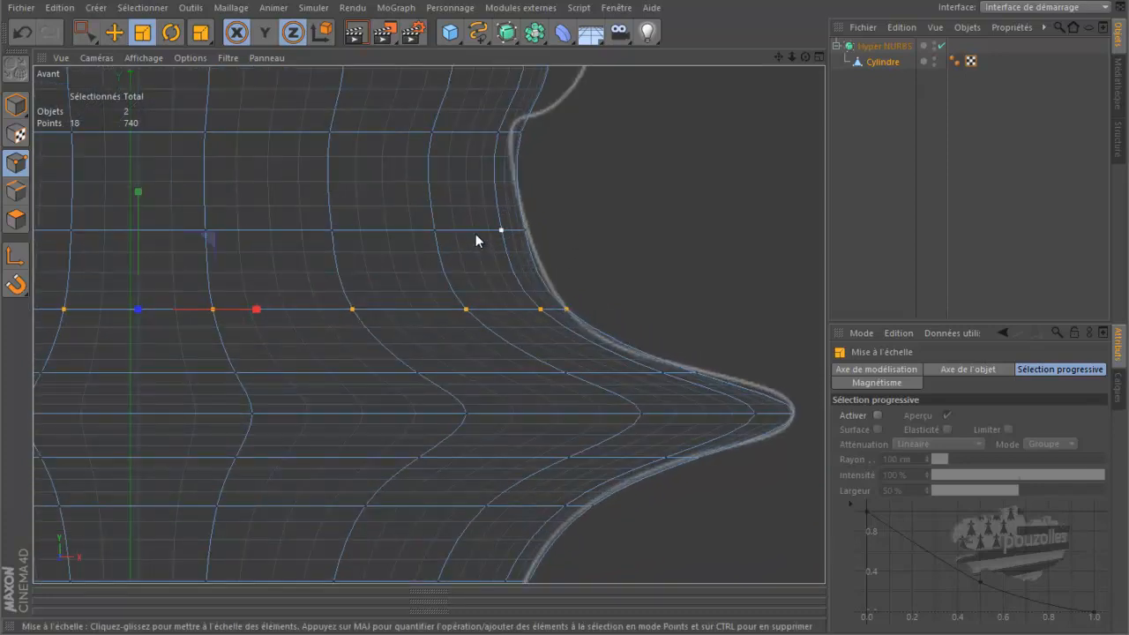
pyautogui.press('e')
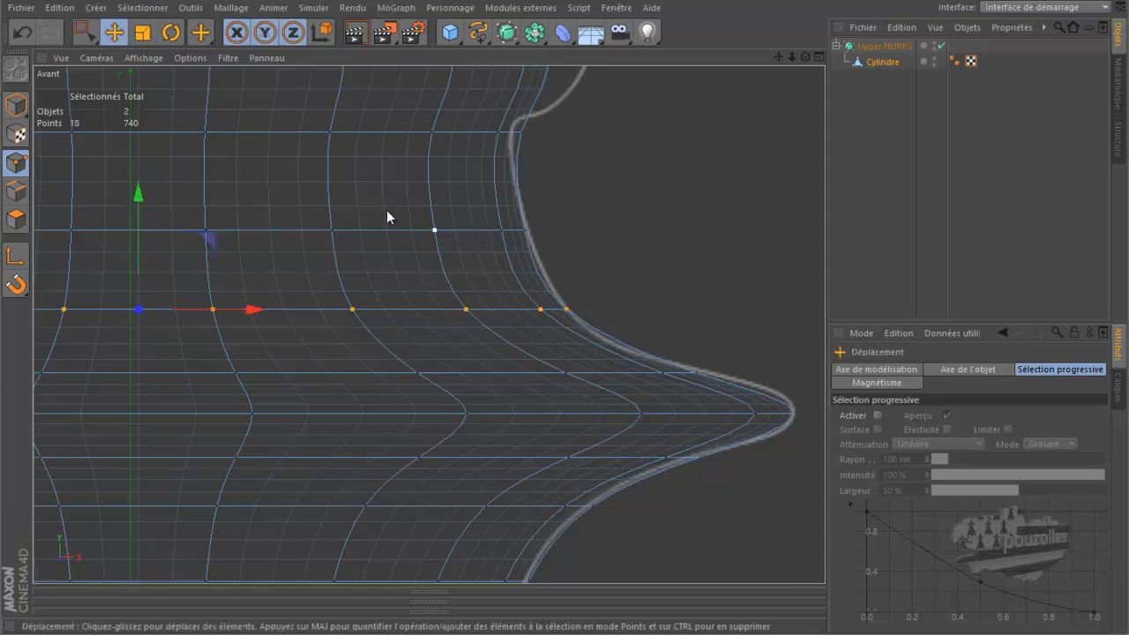
pyautogui.moveTo(138, 202); pyautogui.dragTo(139, 213)
pyautogui.press('t')
pyautogui.moveTo(637, 184); pyautogui.dragTo(685, 203)
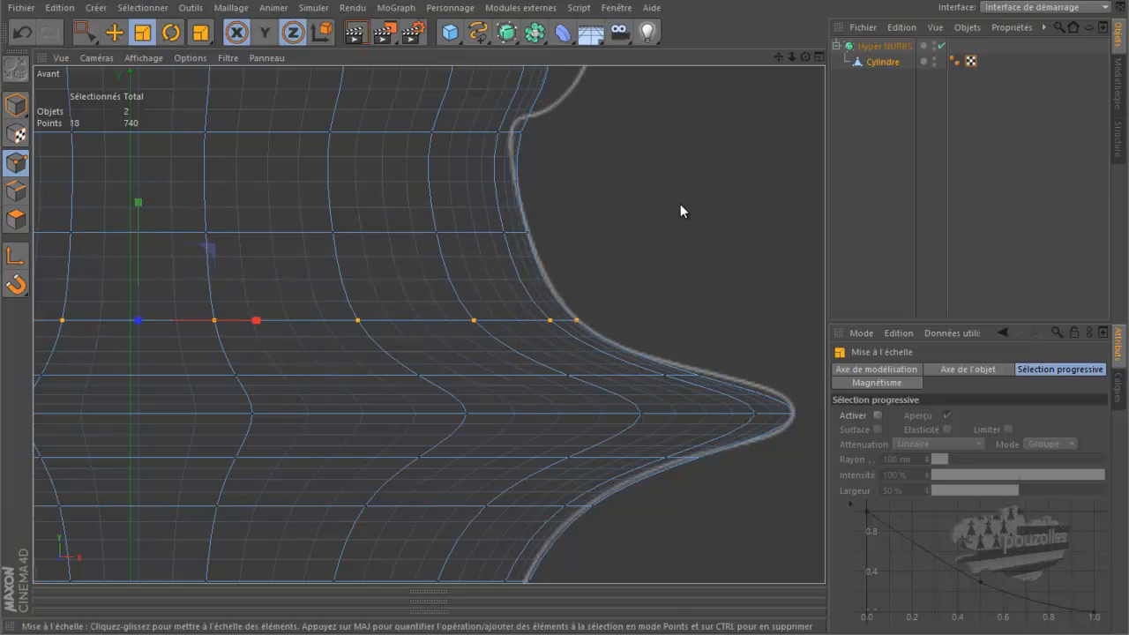
# Step: Loop-select the ring just above the wide flange's crest and scale it outward to about 103.8% with Y locked
pyautogui.press('u')
pyautogui.press('l')
pyautogui.click(615, 377)
pyautogui.press('t')
pyautogui.press('y')
pyautogui.moveTo(742, 287); pyautogui.dragTo(775, 292)
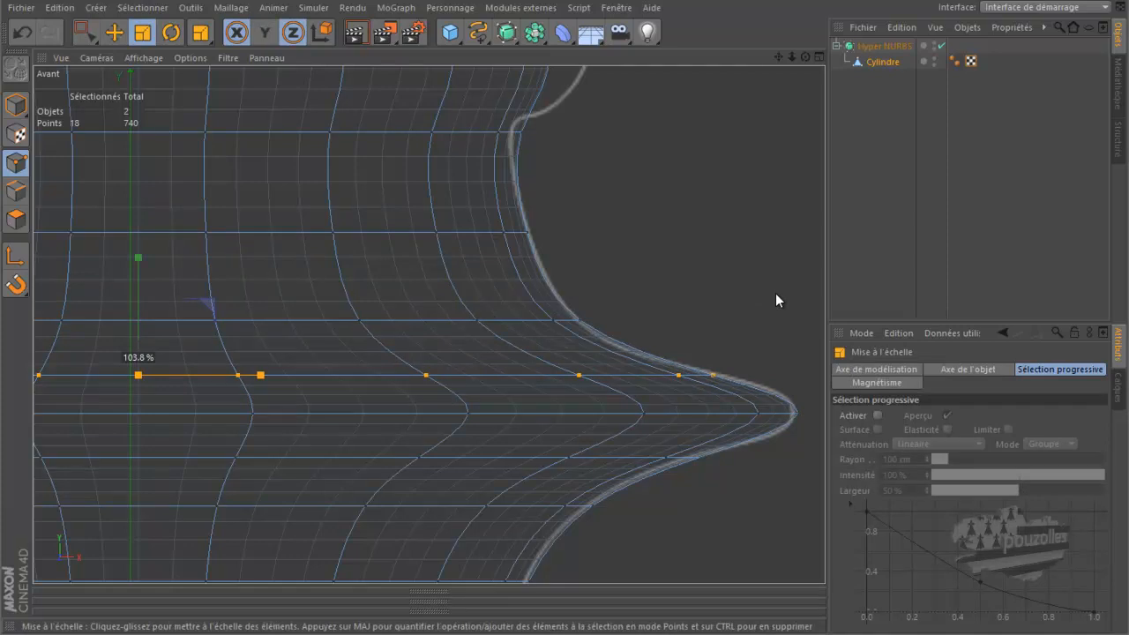
# Step: Loop-select the wide flange's crest ring and scale it slightly inward to the profile's tip
pyautogui.press('u')
pyautogui.press('l')
pyautogui.click(696, 410)
pyautogui.press('t')
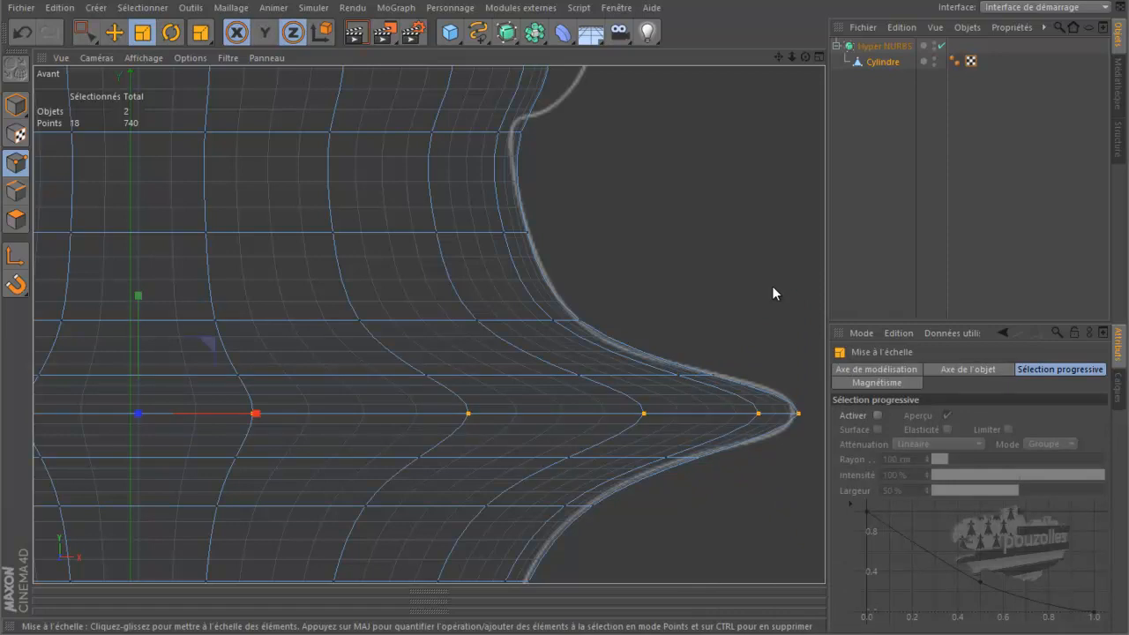
pyautogui.moveTo(771, 286); pyautogui.dragTo(763, 284)
# Step: Cut two loops around the small collar above the wide flange: one below its crest and one above it
pyautogui.moveTo(778, 56); pyautogui.dragTo(564, 304)
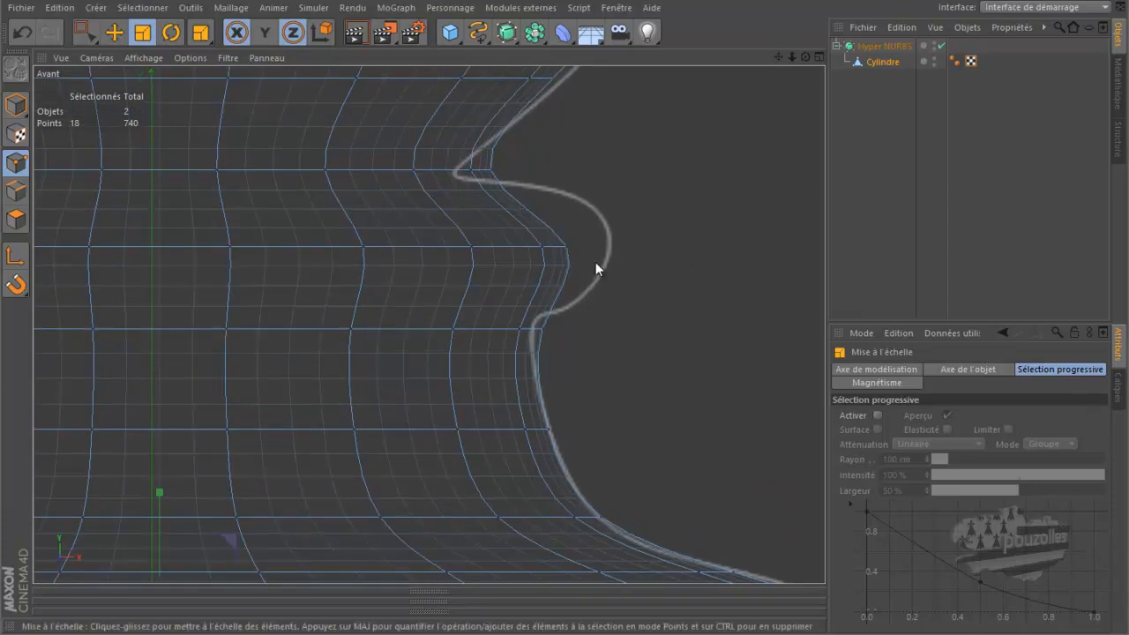
pyautogui.press('k')
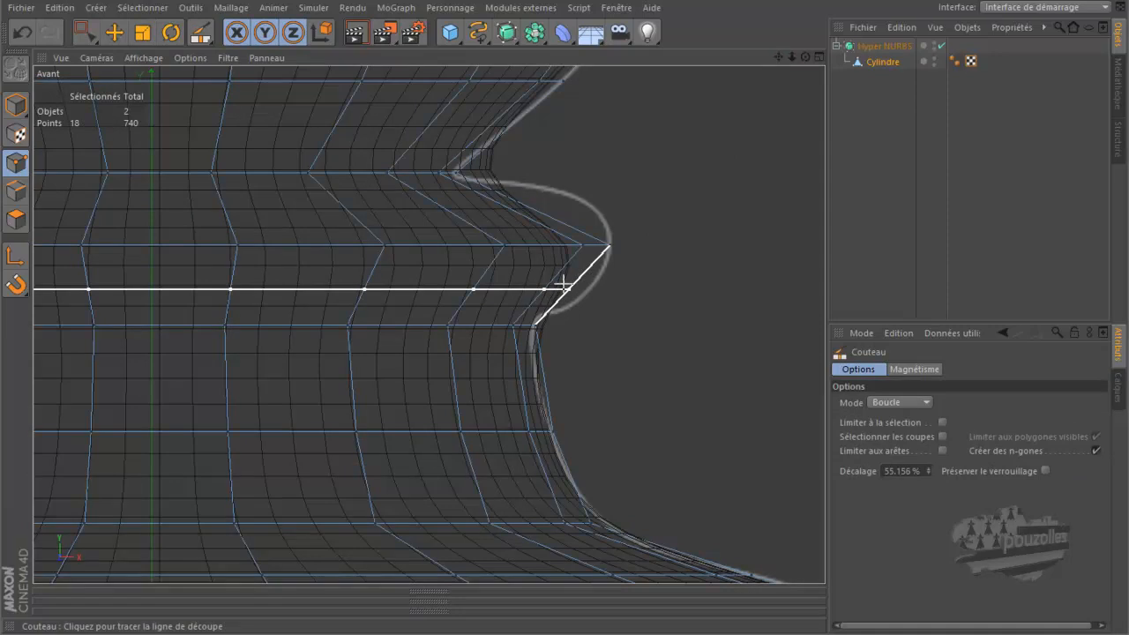
pyautogui.click(562, 282)
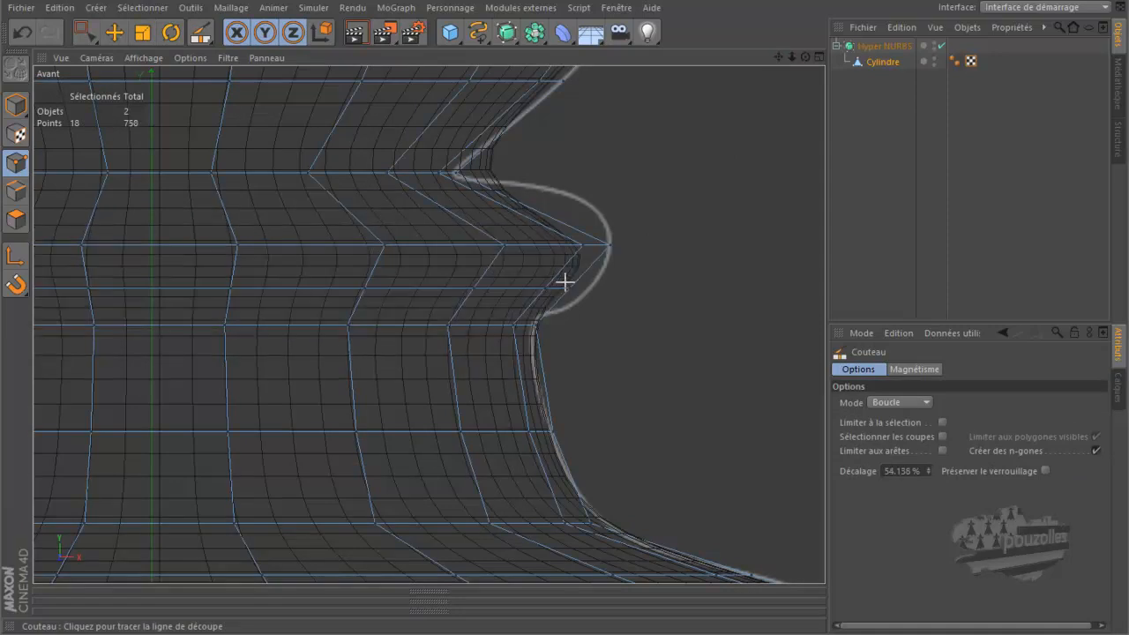
pyautogui.click(533, 210)
# Step: Loop-select the small upper collar's crest ring and scale it outward to the profile with Y locked
pyautogui.press('u')
pyautogui.press('l')
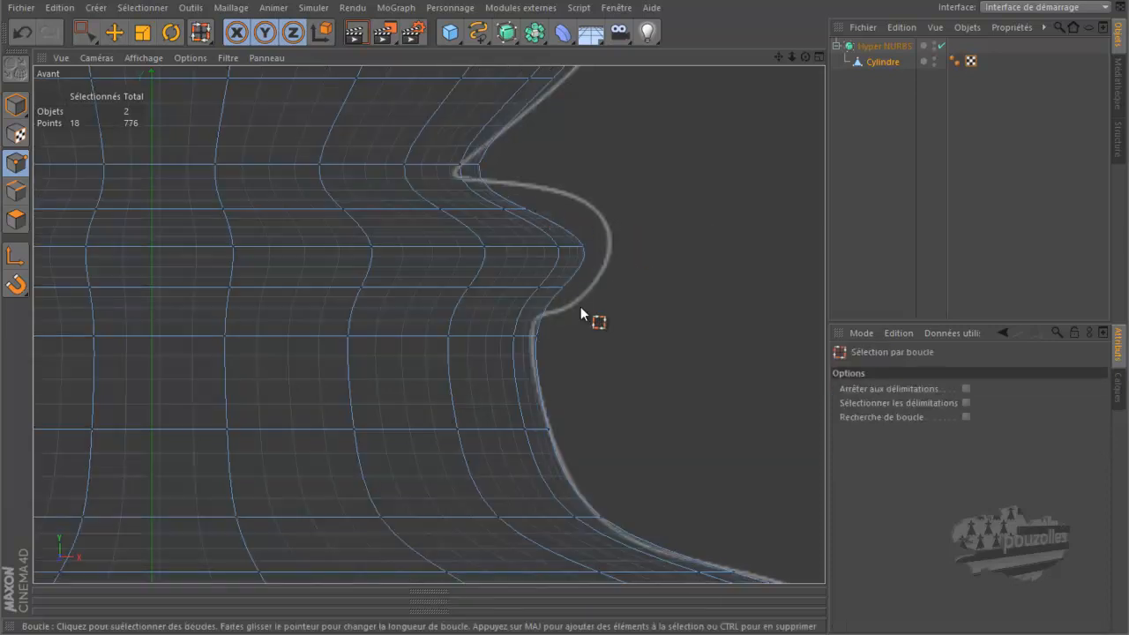
pyautogui.click(502, 251)
pyautogui.press('t')
pyautogui.moveTo(711, 279); pyautogui.dragTo(775, 287)
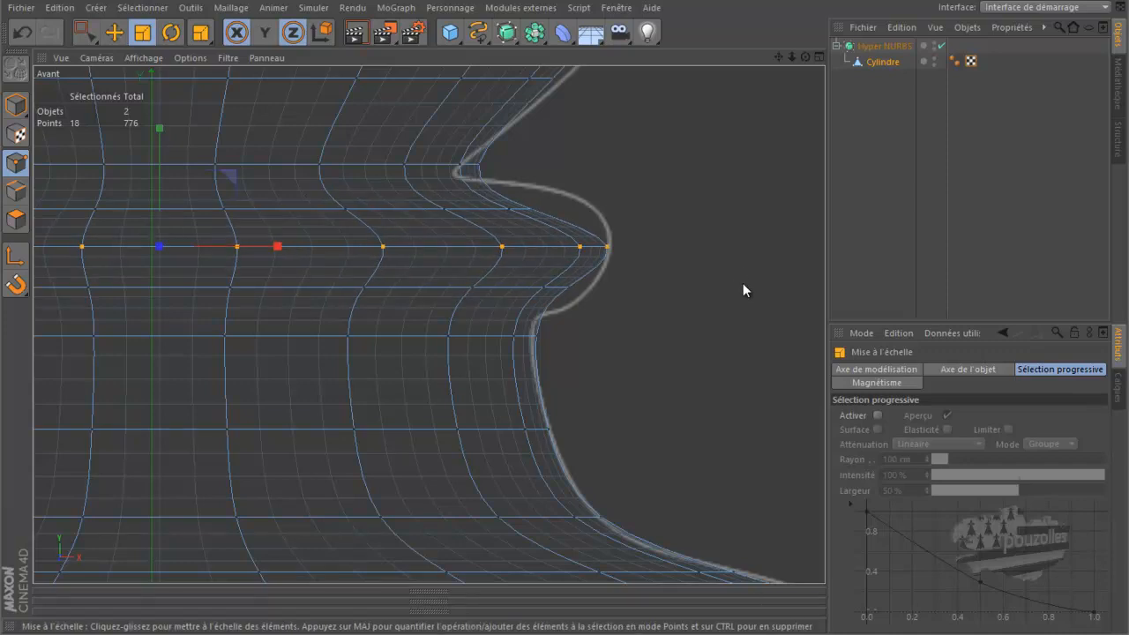
# Step: Loop-select only the ring just below the upper collar's crest and scale it outward onto the profile with Y locked
pyautogui.press('u')
pyautogui.press('l')
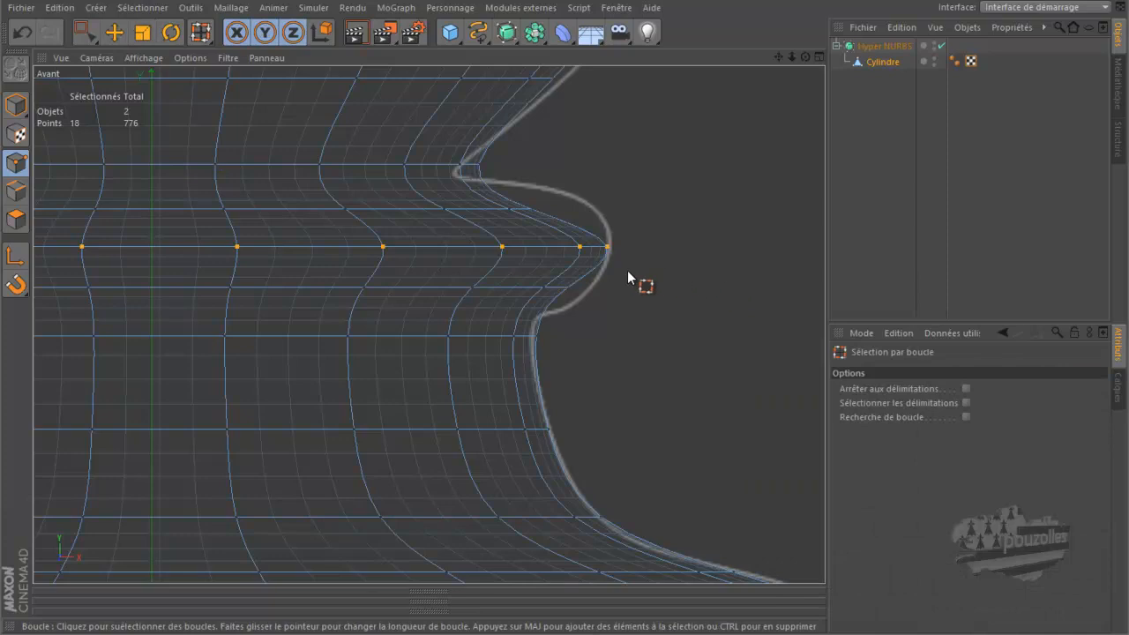
pyautogui.click(452, 297)
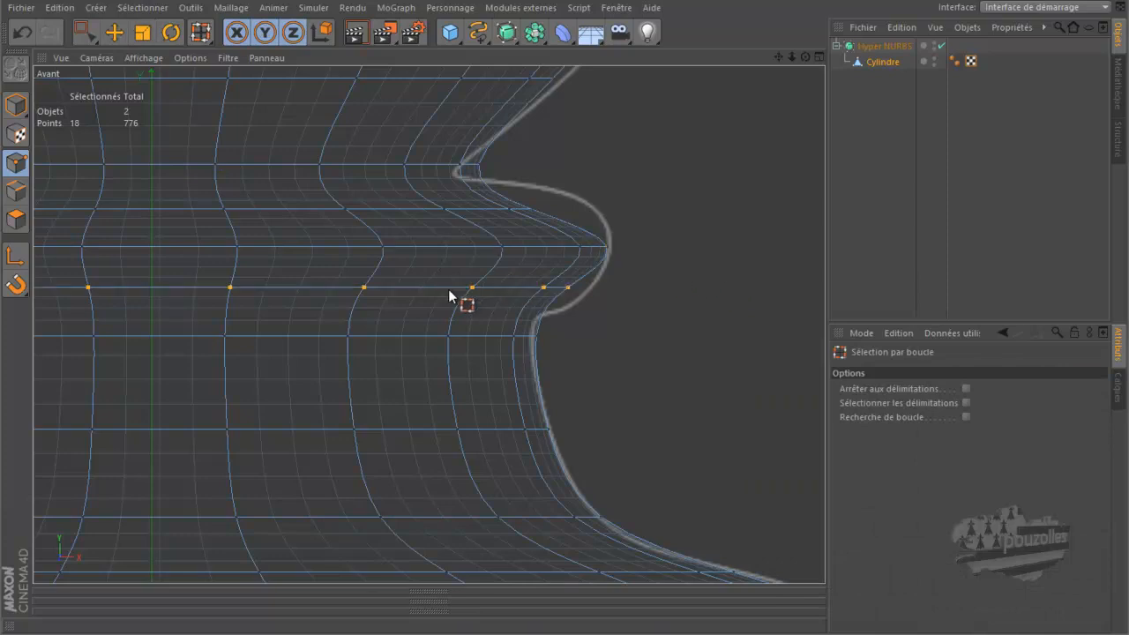
pyautogui.keyDown('shift'); pyautogui.click(410, 215); pyautogui.keyUp('shift')
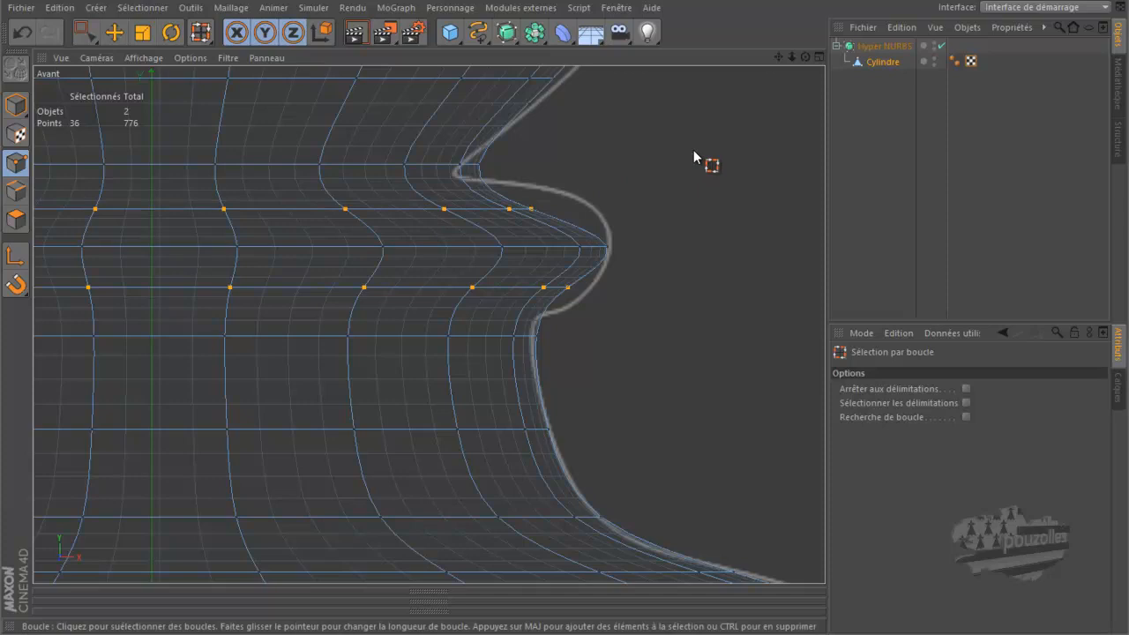
pyautogui.click(538, 287)
pyautogui.press('t')
pyautogui.press('y')
pyautogui.moveTo(707, 207); pyautogui.dragTo(781, 230)
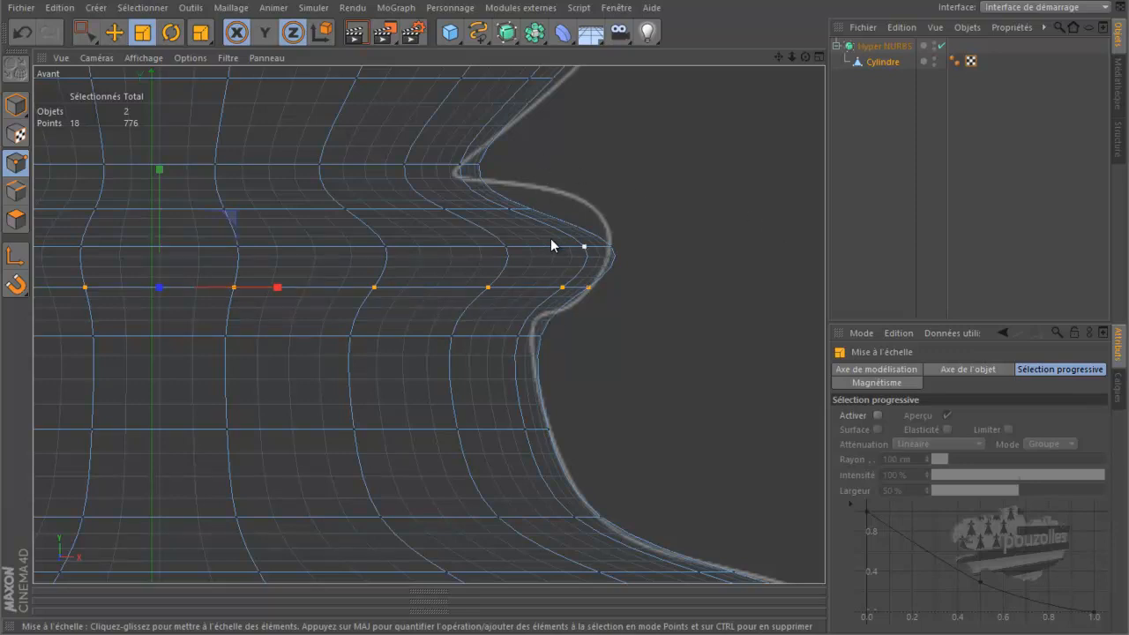
# Step: Cut one loop on the upper collar's underside, between the ring below its crest and the neck ring
pyautogui.press('k')
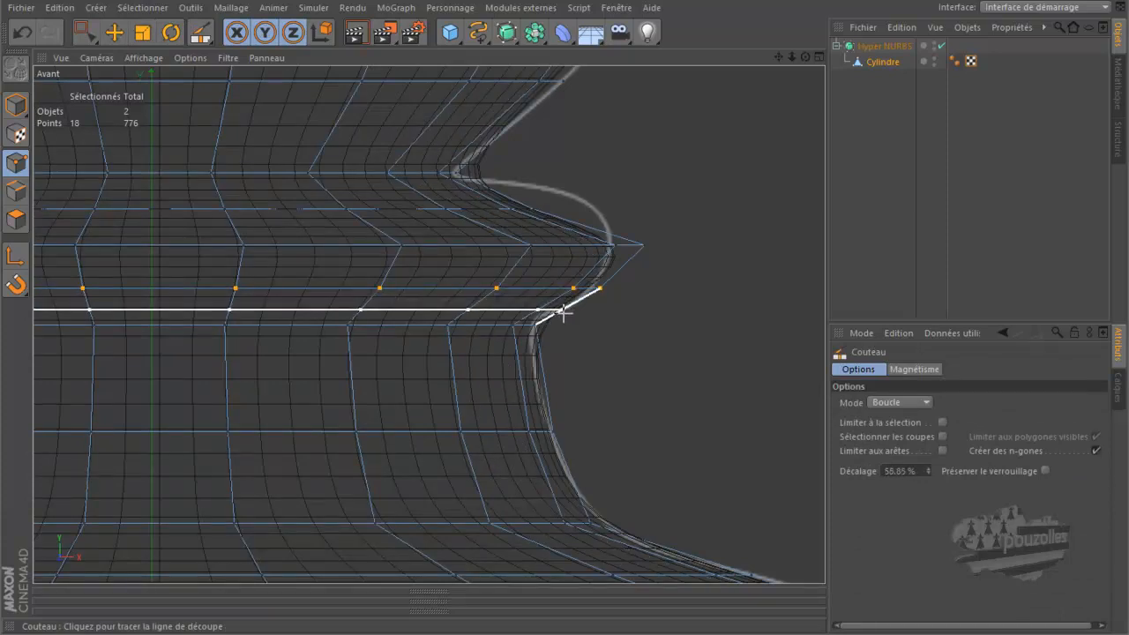
pyautogui.click(564, 309)
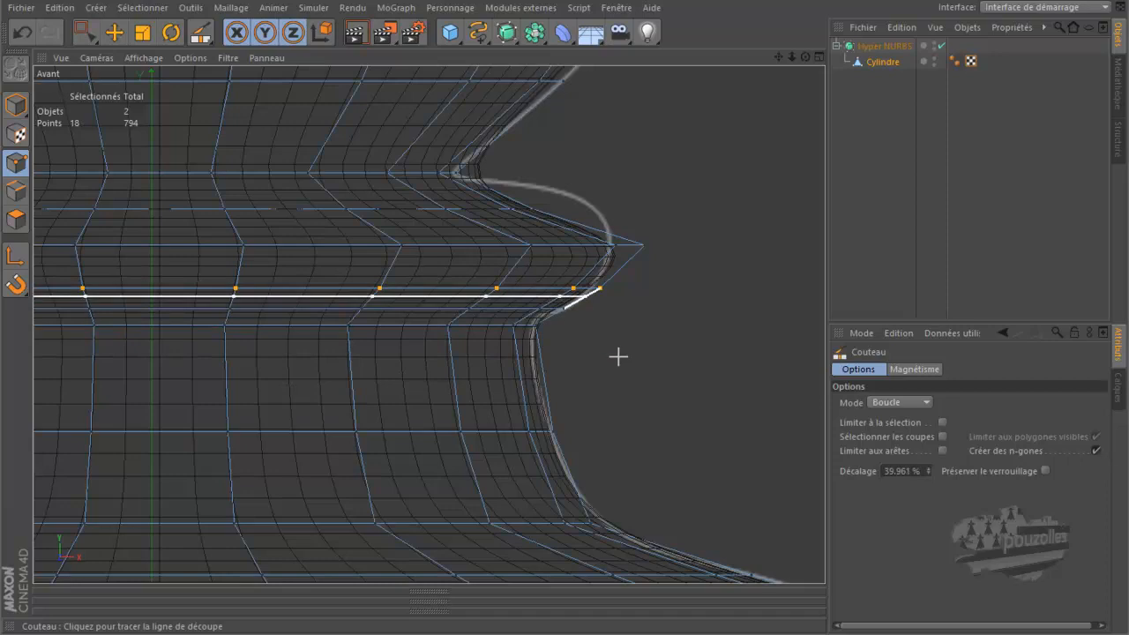
# Step: Loop-select the new ring on the upper collar's underside, scale it inward to about 95.4%, and move it slightly down along Y
pyautogui.press('u')
pyautogui.press('l')
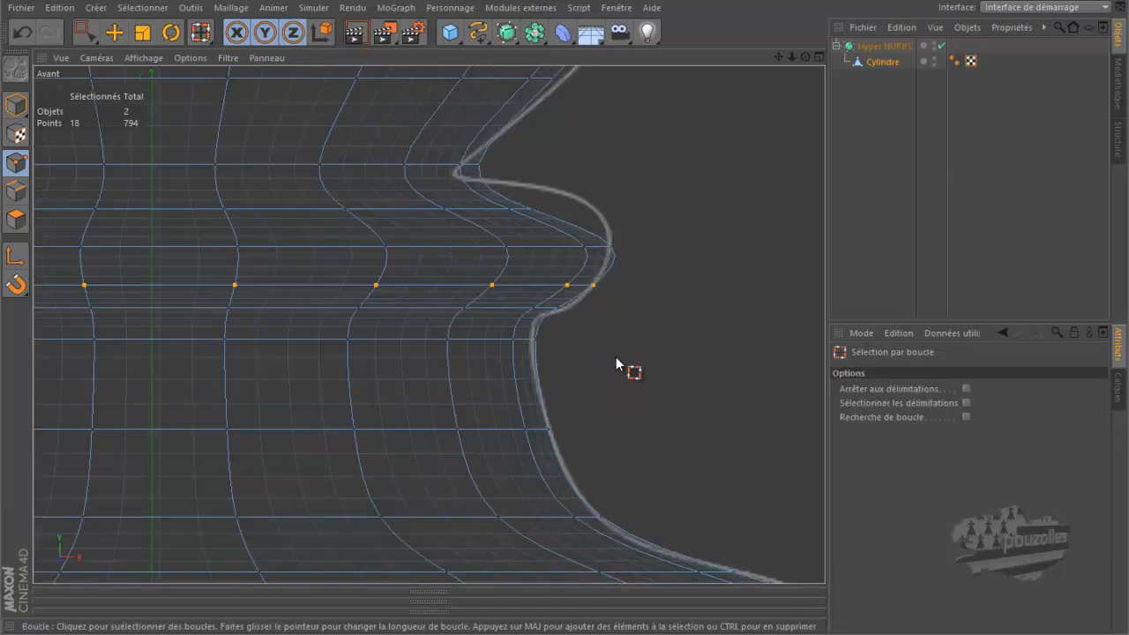
pyautogui.click(510, 313)
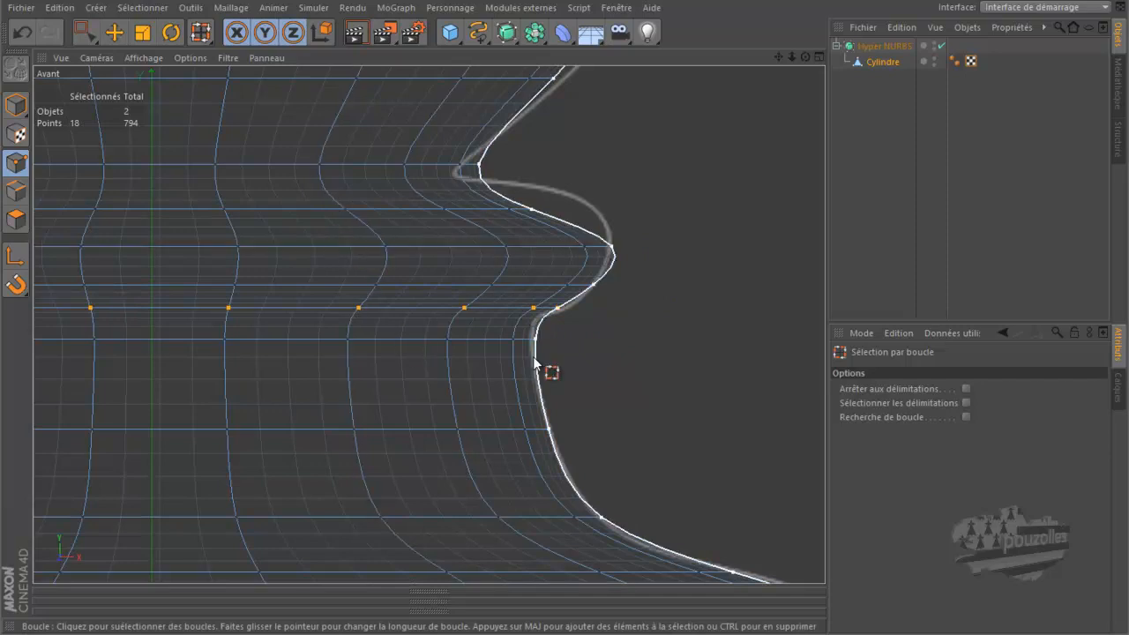
pyautogui.press('t')
pyautogui.moveTo(666, 339); pyautogui.dragTo(648, 357)
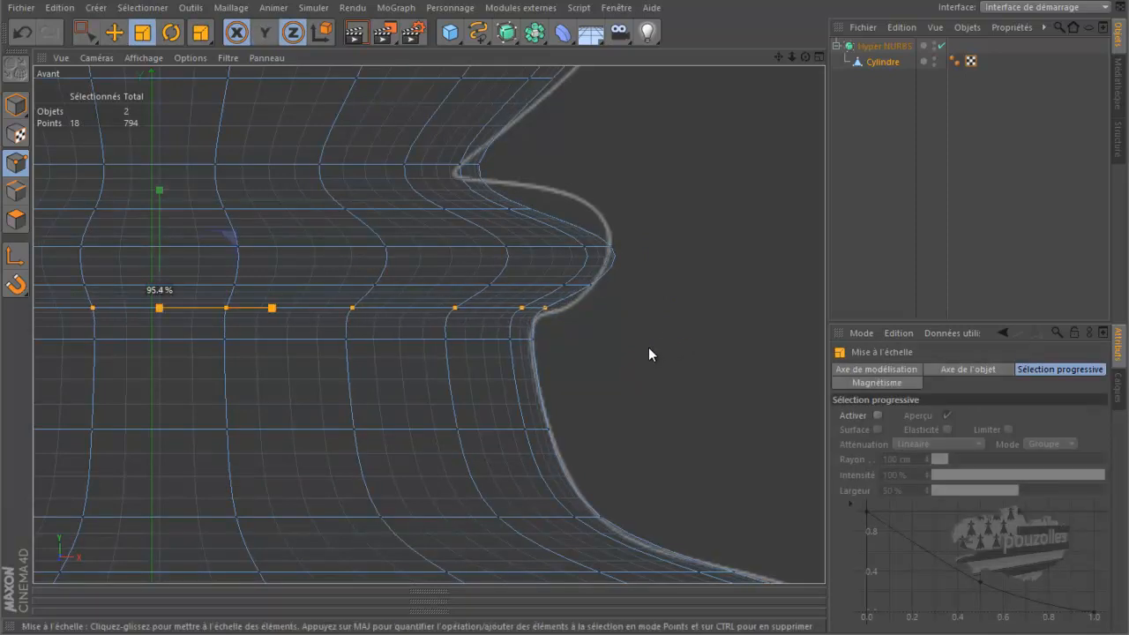
pyautogui.click(113, 33)
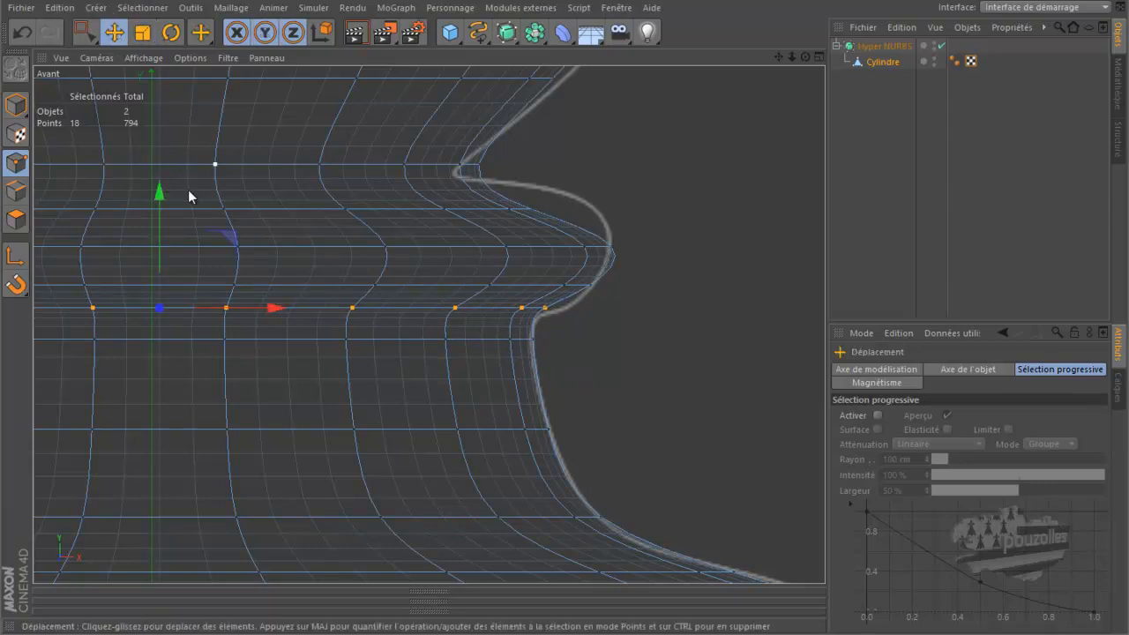
pyautogui.moveTo(160, 194); pyautogui.dragTo(165, 197)
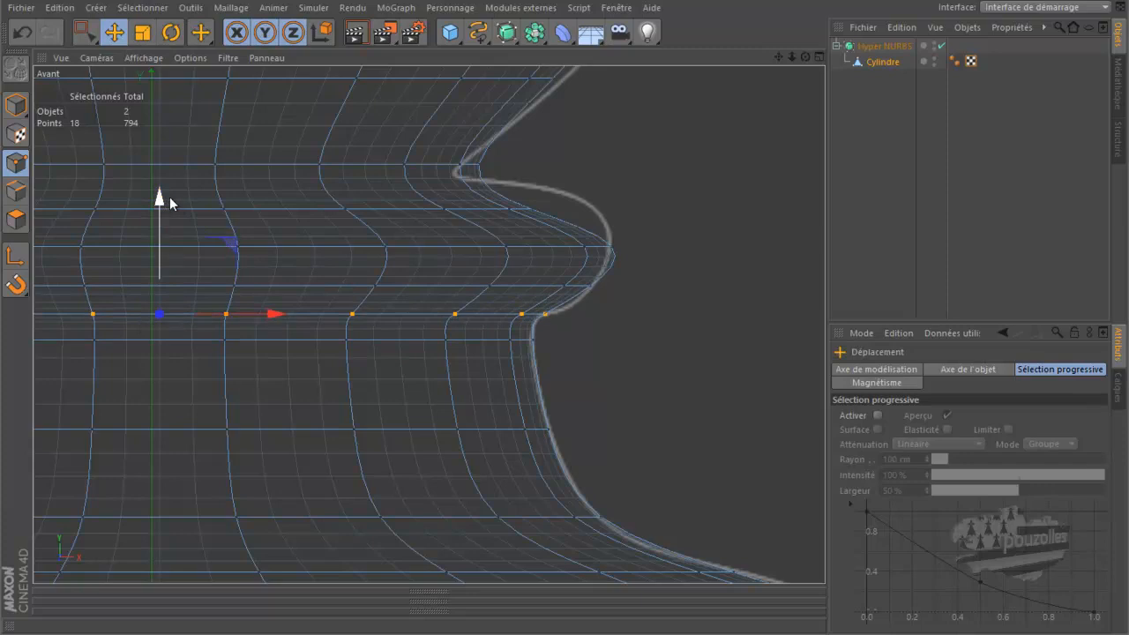
# Step: Loop-select the ring just below the upper collar's crest, move it slightly down along Y, and scale it inward onto the profile with Y locked
pyautogui.press('u')
pyautogui.press('l')
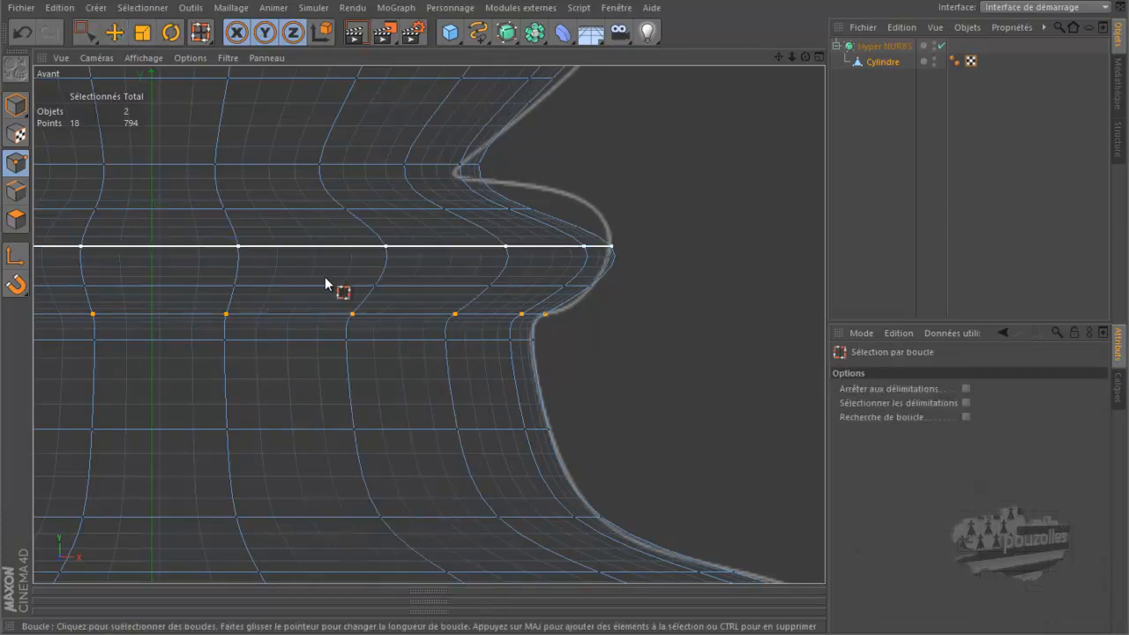
pyautogui.click(352, 284)
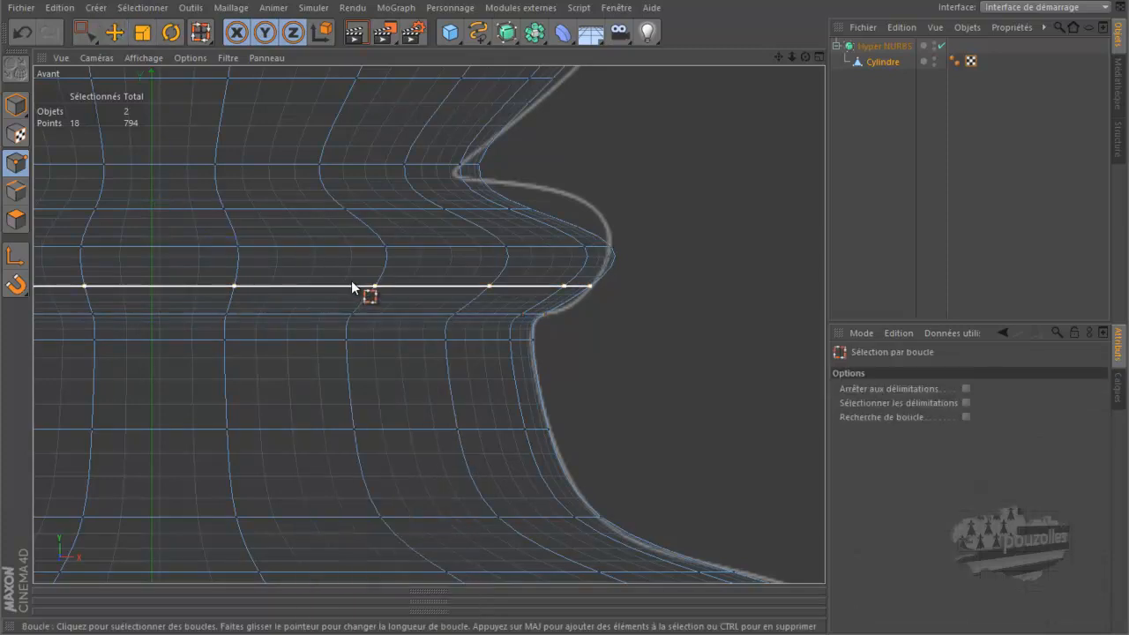
pyautogui.press('e')
pyautogui.moveTo(159, 178); pyautogui.dragTo(162, 196)
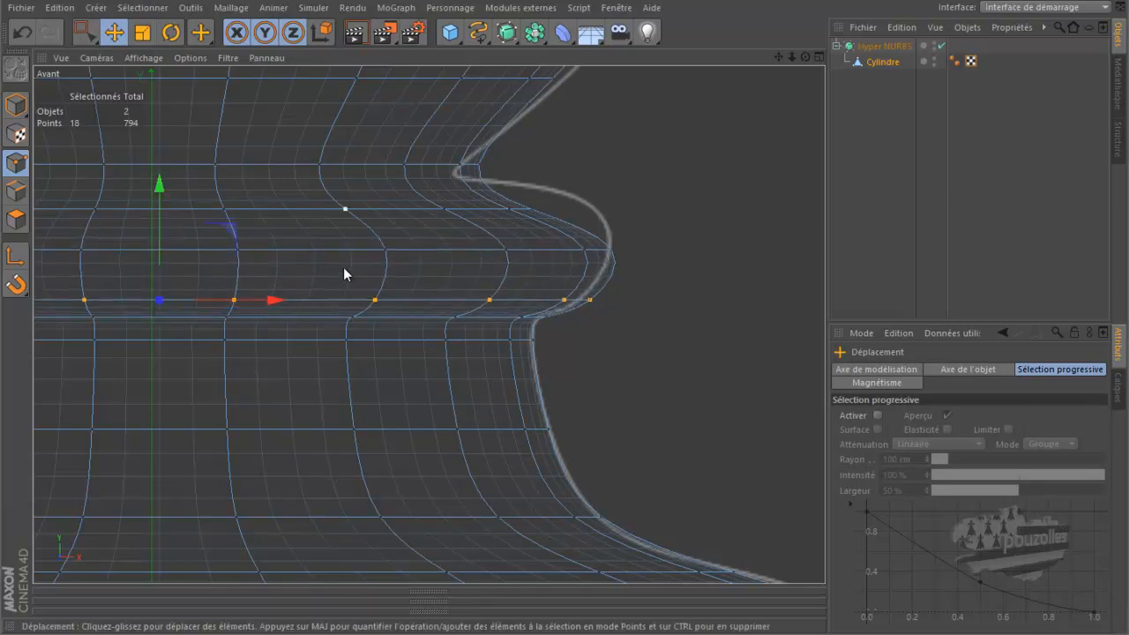
pyautogui.press('t')
pyautogui.press('y')
pyautogui.moveTo(742, 310); pyautogui.dragTo(673, 313)
# Step: Loop-select the ring just above the upper collar's crest and scale it outward with Y locked
pyautogui.press('u')
pyautogui.press('l')
pyautogui.click(486, 208)
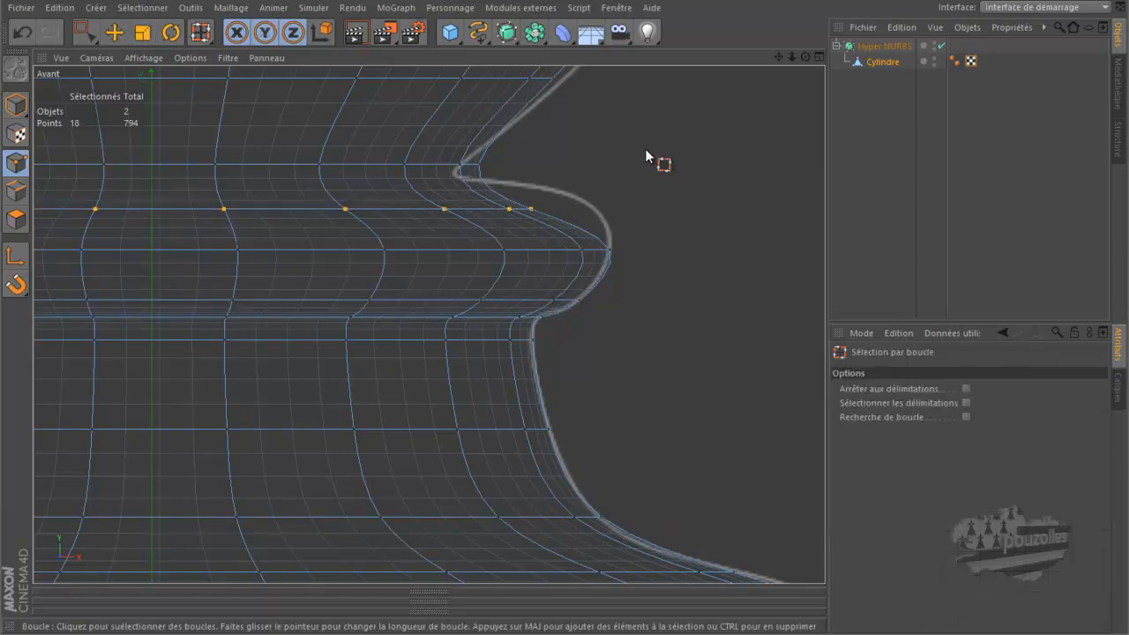
pyautogui.press('t')
pyautogui.press('y')
pyautogui.moveTo(655, 149); pyautogui.dragTo(823, 133)
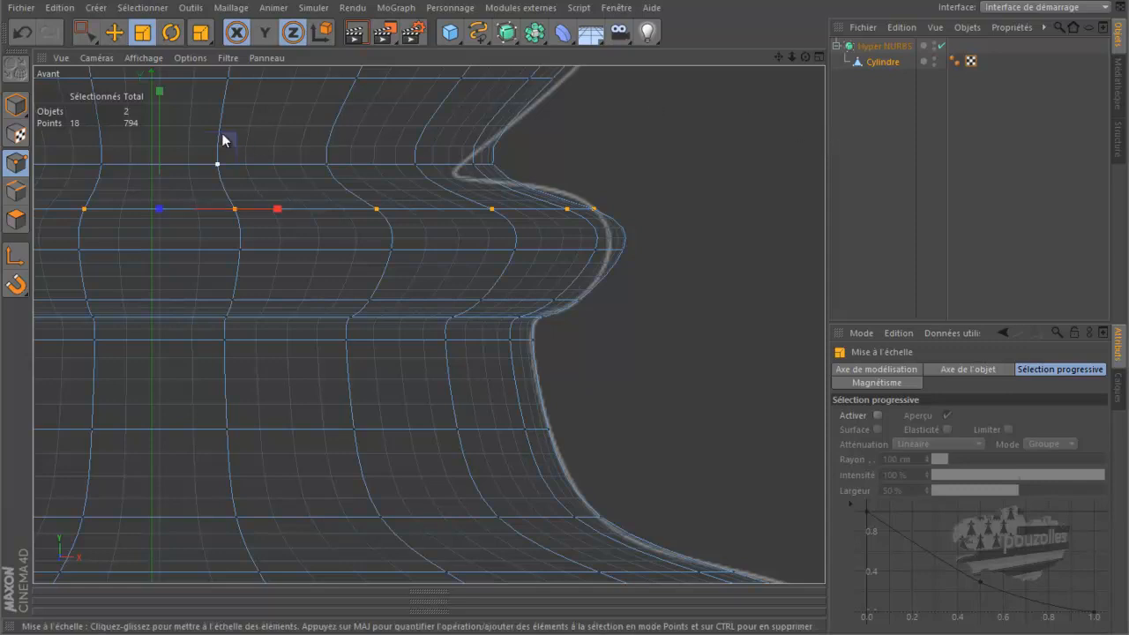
# Step: Move the ring above the collar's crest up along Y and scale it inward onto the profile with Y locked
pyautogui.press('e')
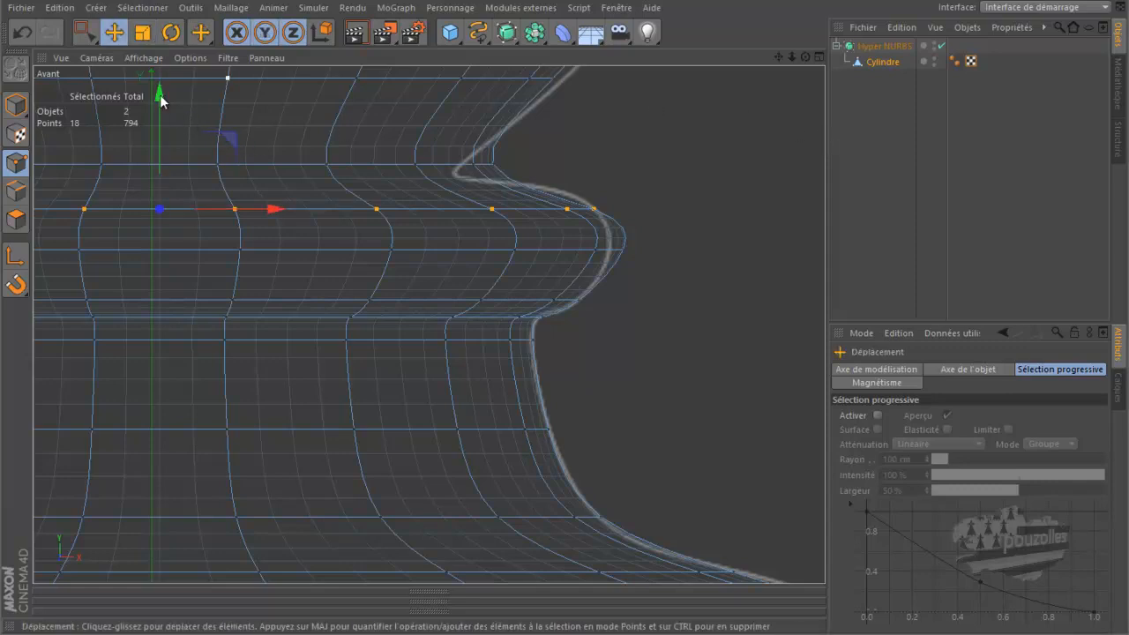
pyautogui.moveTo(162, 103); pyautogui.dragTo(160, 69)
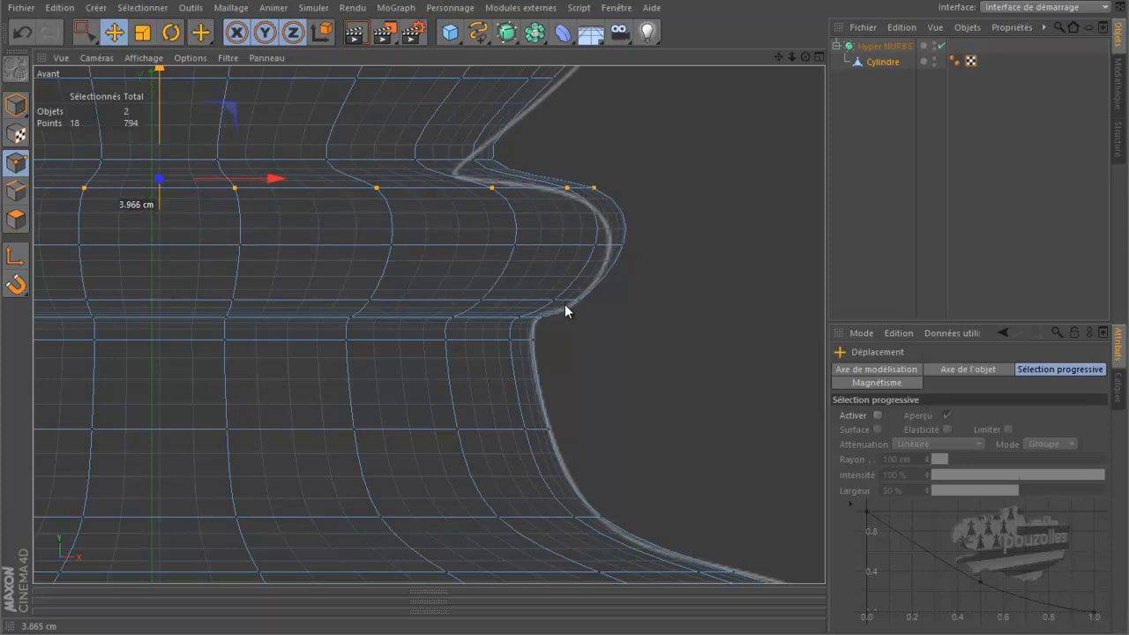
pyautogui.press('t')
pyautogui.press('y')
pyautogui.moveTo(741, 156); pyautogui.dragTo(673, 178)
# Step: Loop-select the upper collar's crest ring, scale it very slightly inward, and move it slightly up along Y
pyautogui.press('u')
pyautogui.press('l')
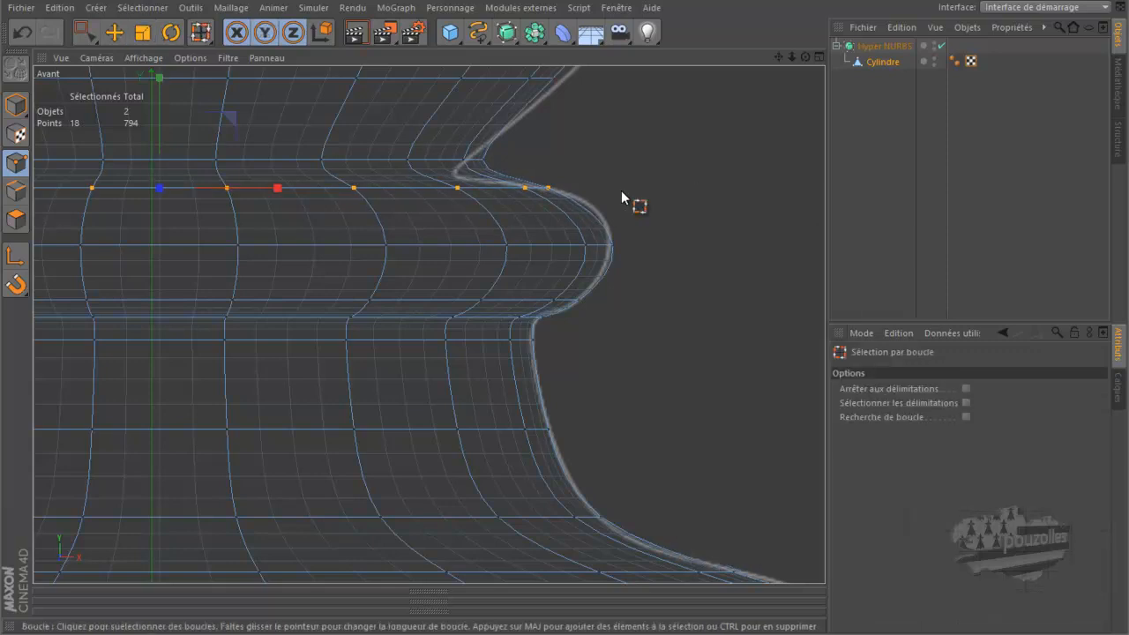
pyautogui.click(516, 245)
pyautogui.press('t')
pyautogui.moveTo(658, 192); pyautogui.dragTo(649, 196)
pyautogui.press('e')
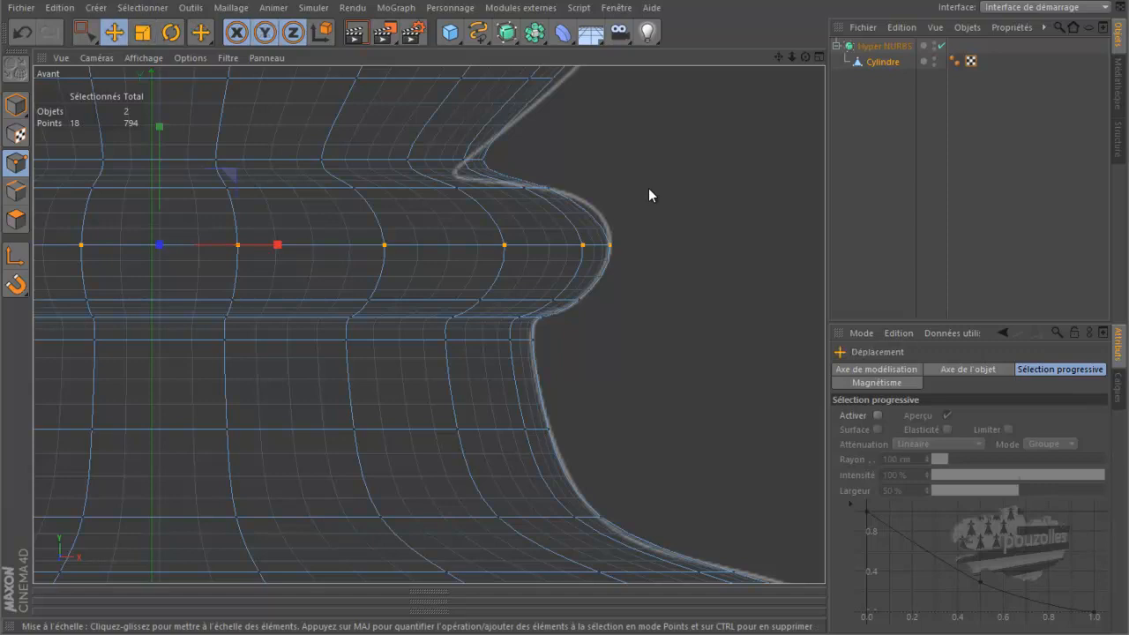
pyautogui.moveTo(162, 130); pyautogui.dragTo(165, 117)
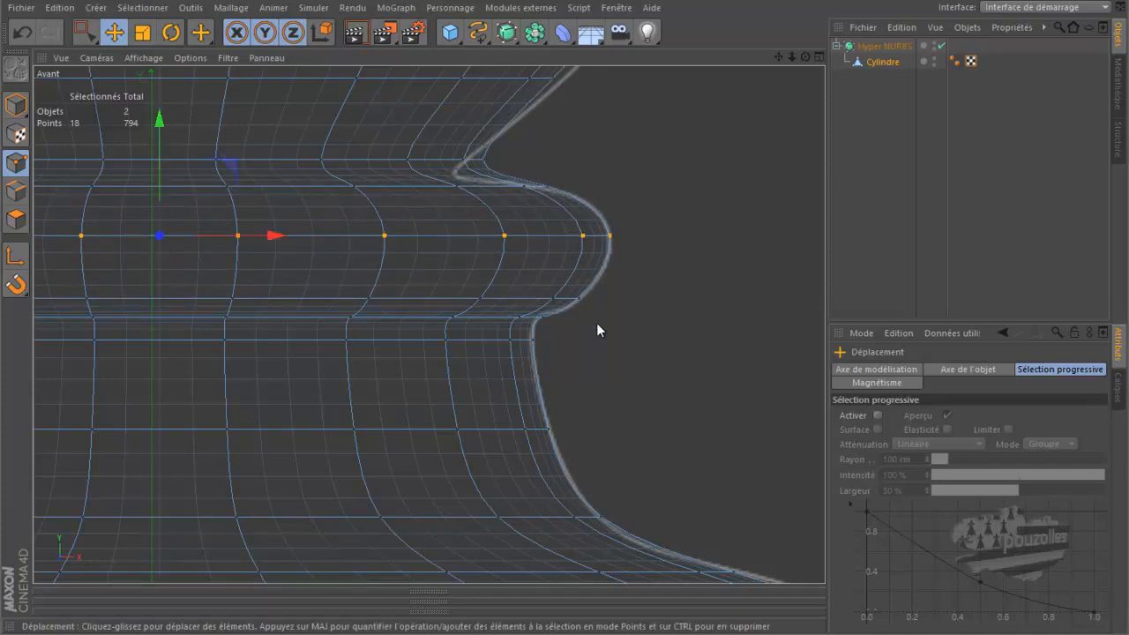
# Step: Loop-select the ring below the upper collar's crest and scale it slightly outward onto the profile with Y locked
pyautogui.press('u')
pyautogui.press('l')
pyautogui.click(516, 296)
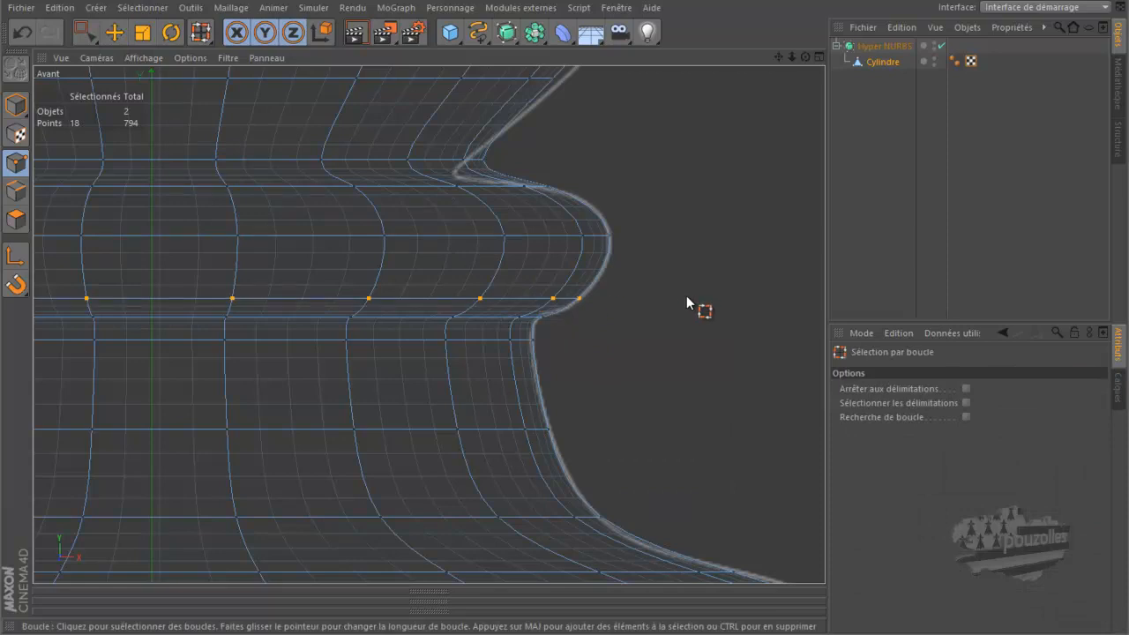
pyautogui.press('t')
pyautogui.press('y')
pyautogui.moveTo(689, 299); pyautogui.dragTo(700, 301)
# Step: Loop-select the ring in the notch between the upper collar and the head, and cut one loop just above it
pyautogui.moveTo(779, 57); pyautogui.dragTo(567, 307)
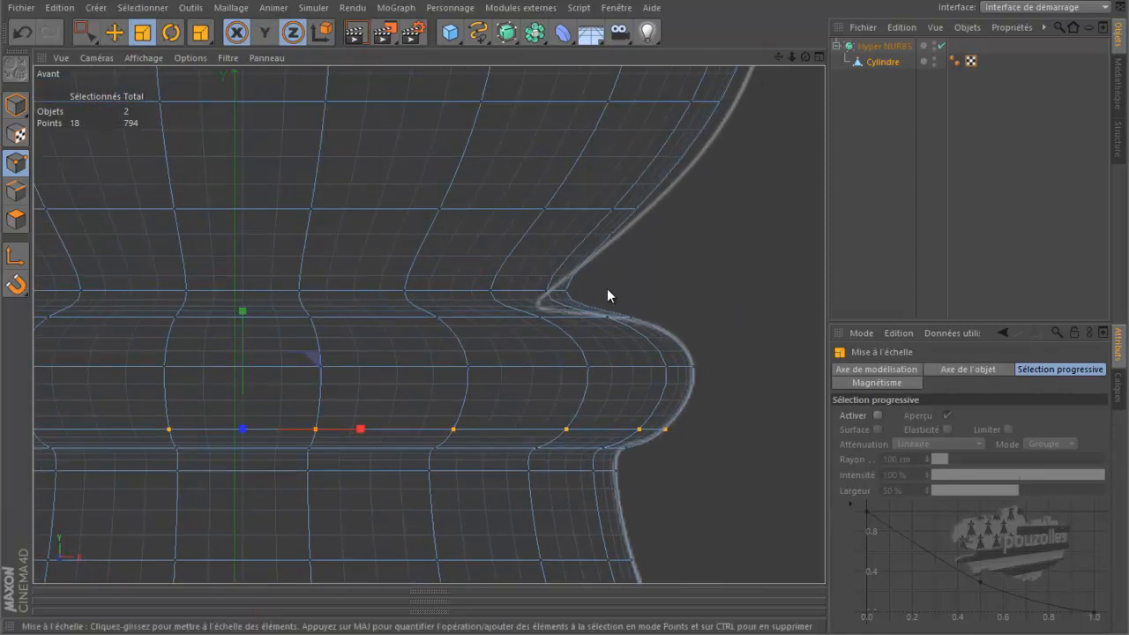
pyautogui.scroll(4, 608, 291)
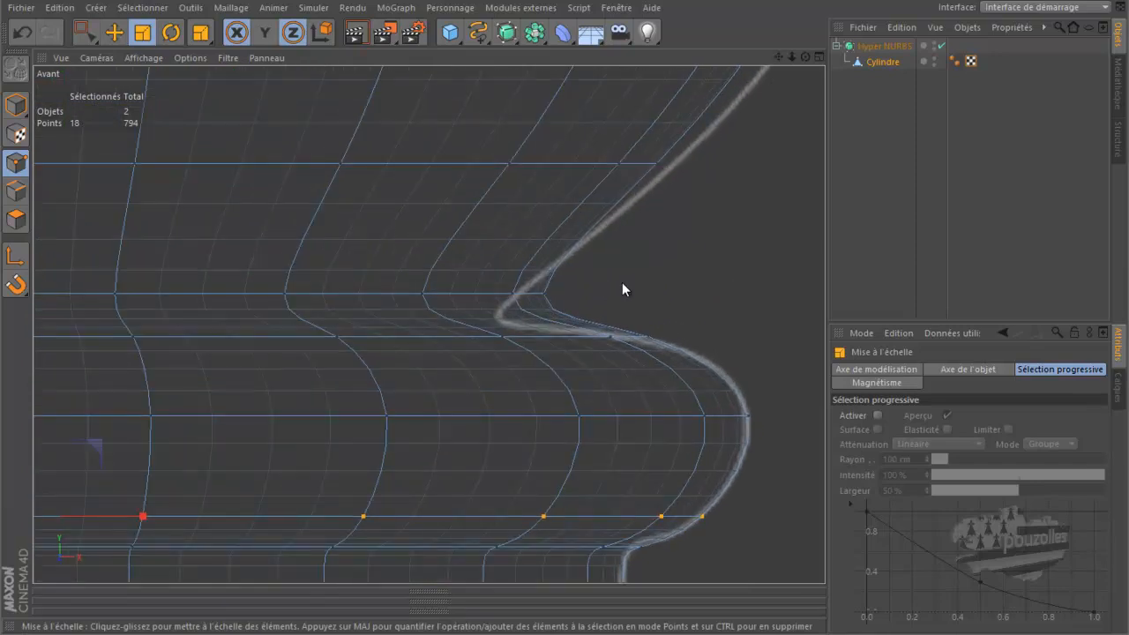
pyautogui.press('u')
pyautogui.press('l')
pyautogui.click(455, 296)
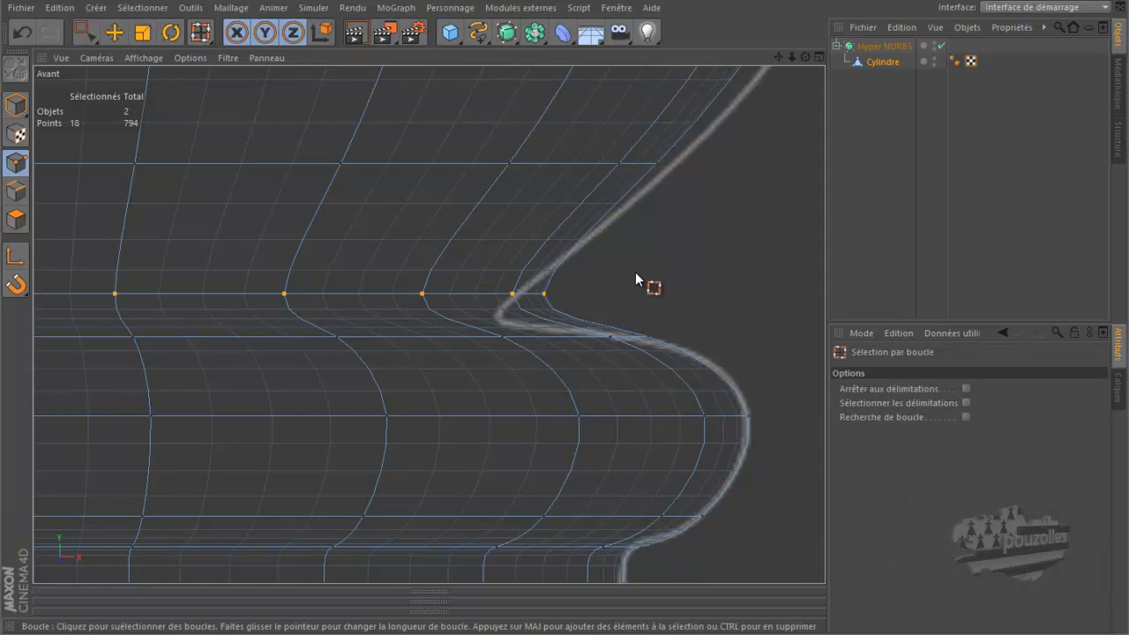
pyautogui.press('k')
pyautogui.press('l')
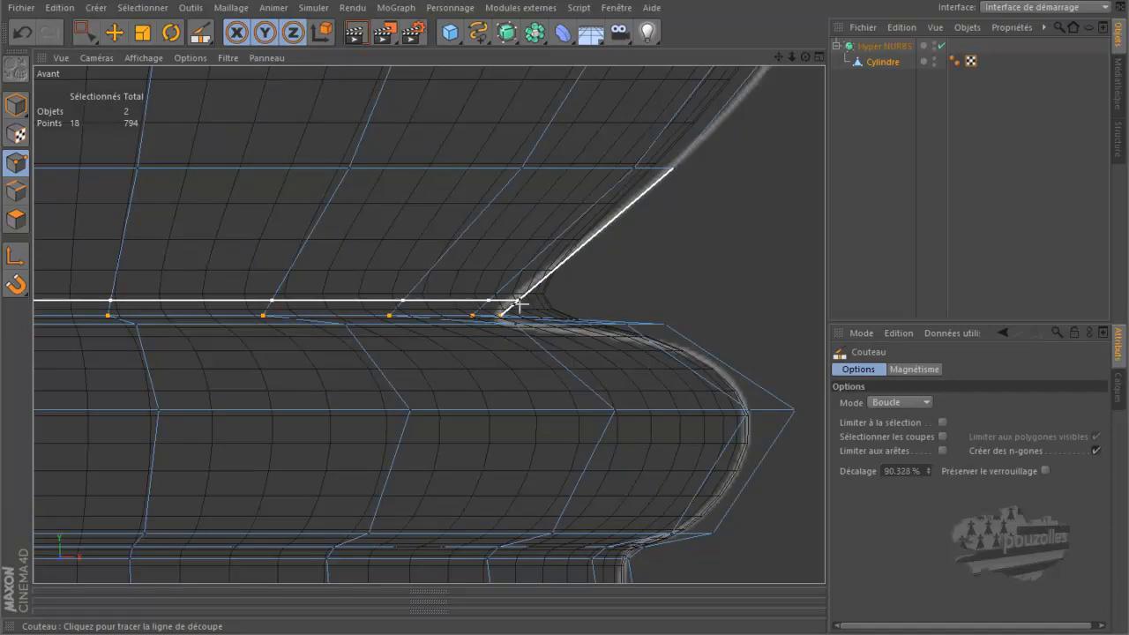
pyautogui.click(514, 306)
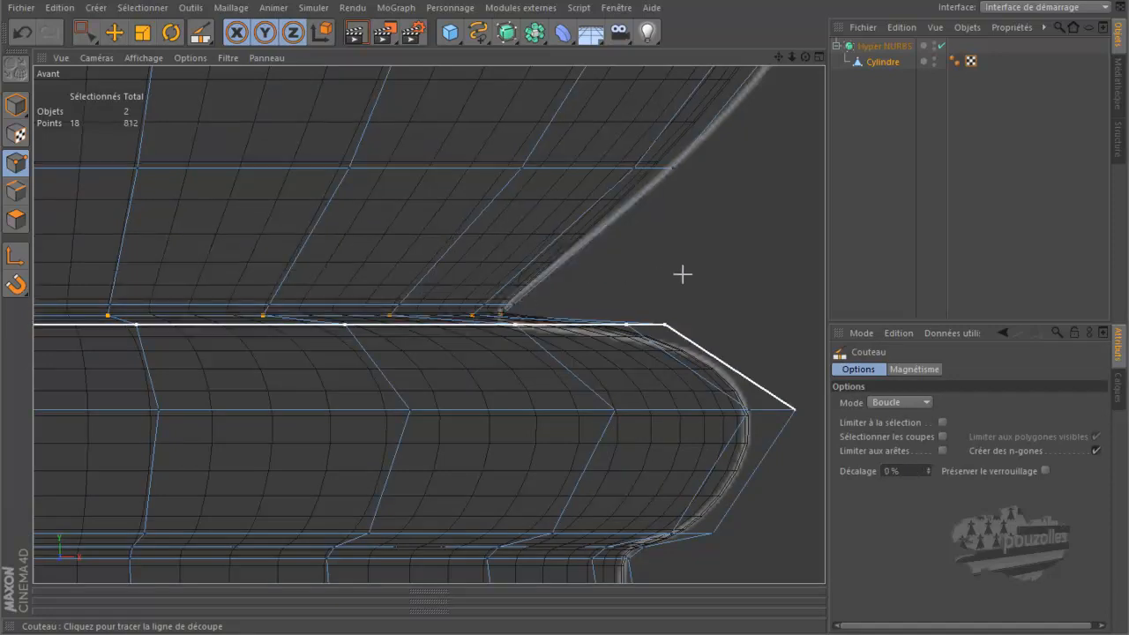
# Step: Scale the selected notch ring slightly inward toward the profile with Y locked
pyautogui.press('u')
pyautogui.press('l')
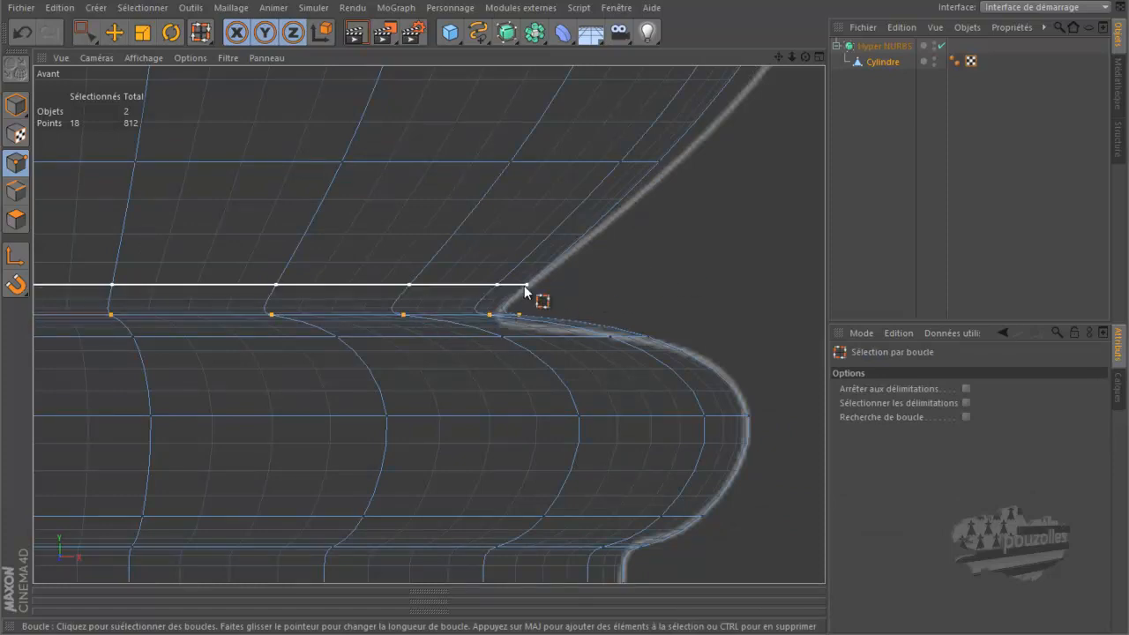
pyautogui.click(142, 33)
pyautogui.moveTo(765, 261); pyautogui.dragTo(749, 264)
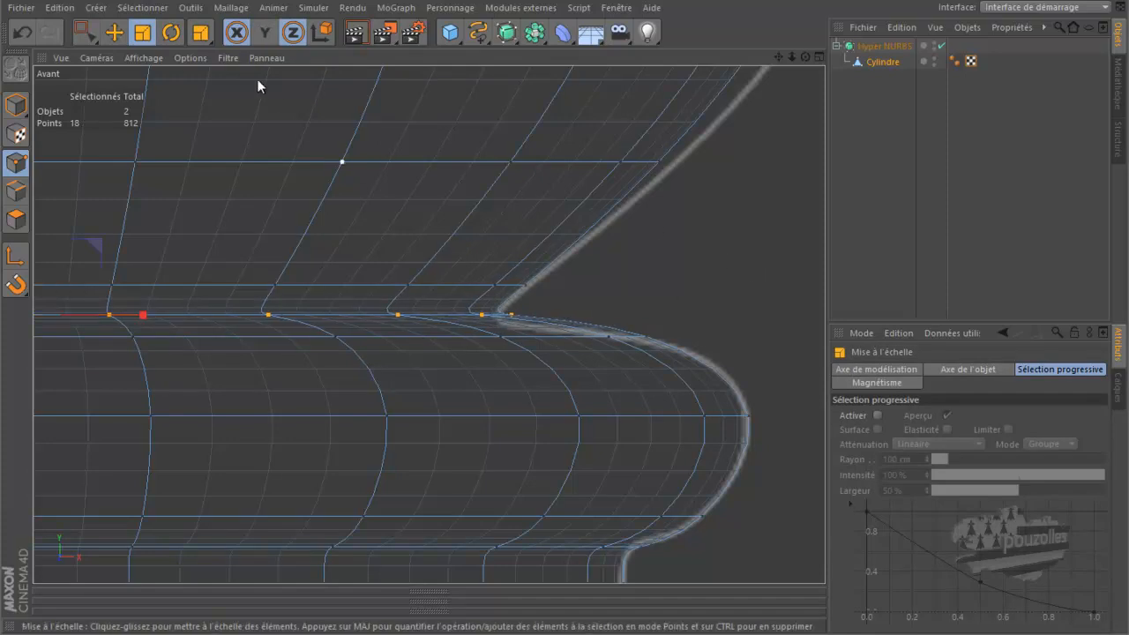
# Step: Loop-select the new ring just above the notch and scale it slightly outward onto the profile with Y locked
pyautogui.press('u')
pyautogui.press('l')
pyautogui.click(467, 284)
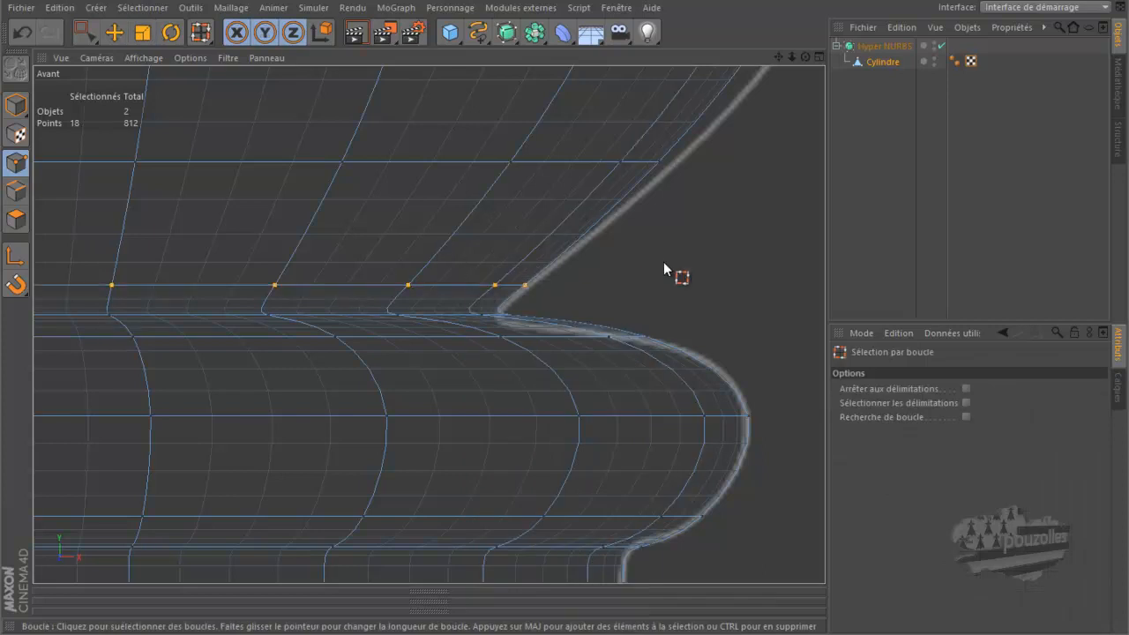
pyautogui.press('t')
pyautogui.moveTo(666, 266); pyautogui.dragTo(677, 267)
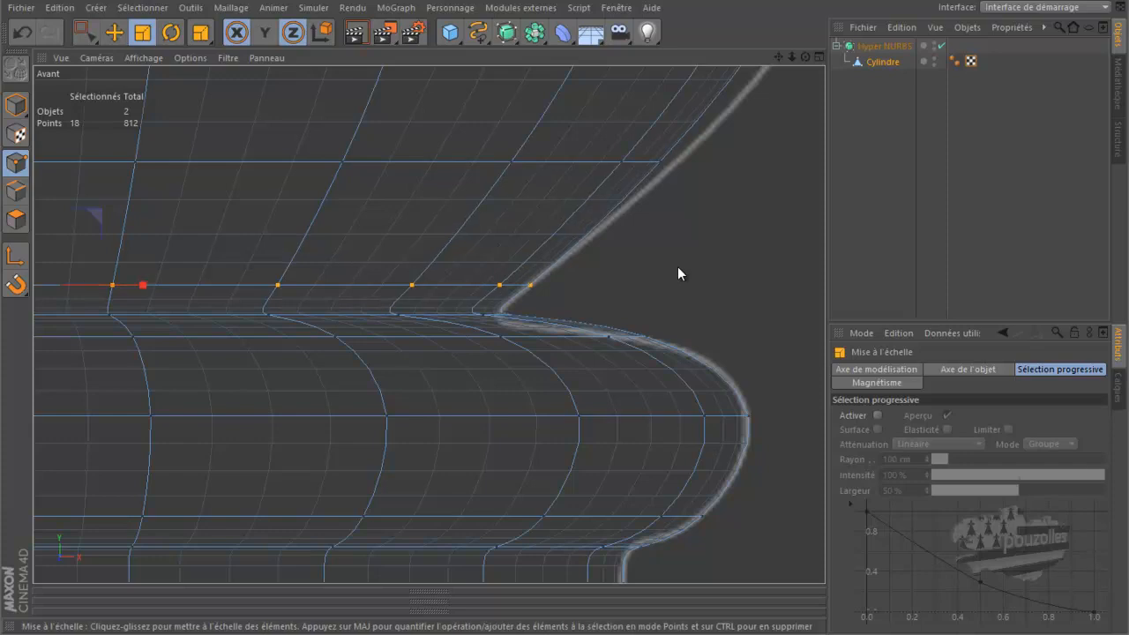
# Step: Loop-select the notch ring between collar and head and move it slightly down along Y to sharpen the crease
pyautogui.press('u')
pyautogui.press('l')
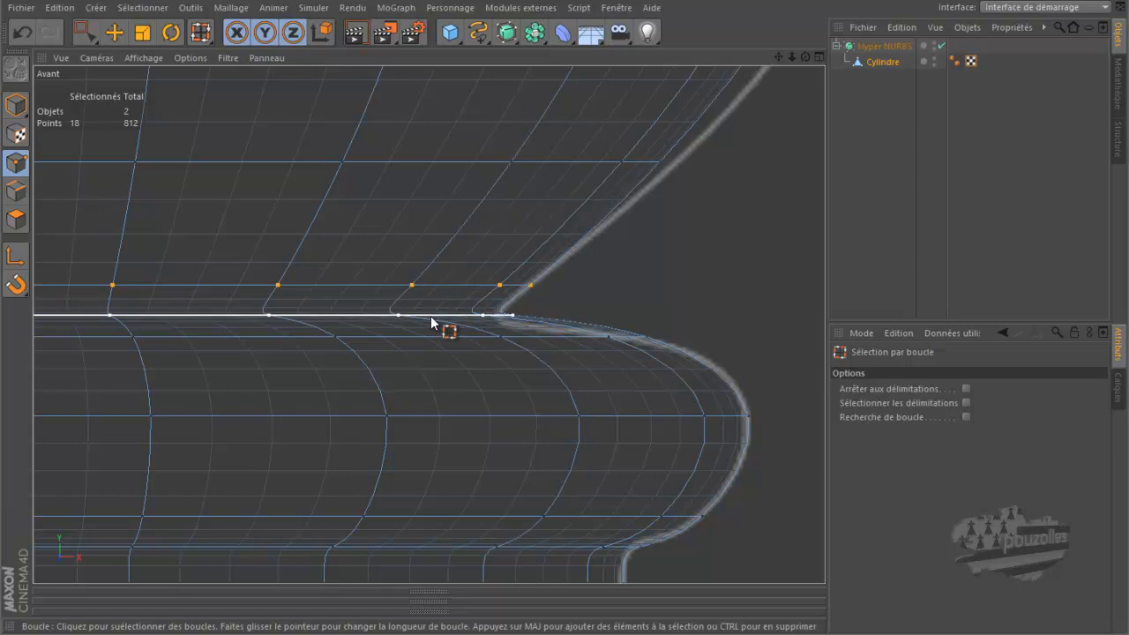
pyautogui.click(432, 323)
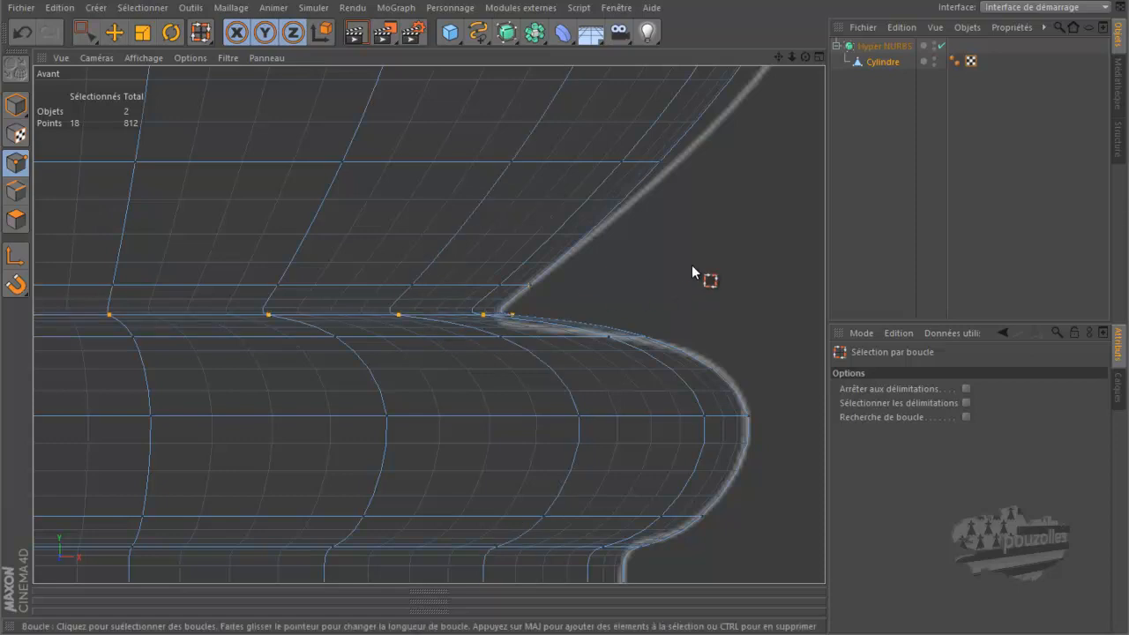
pyautogui.press('e')
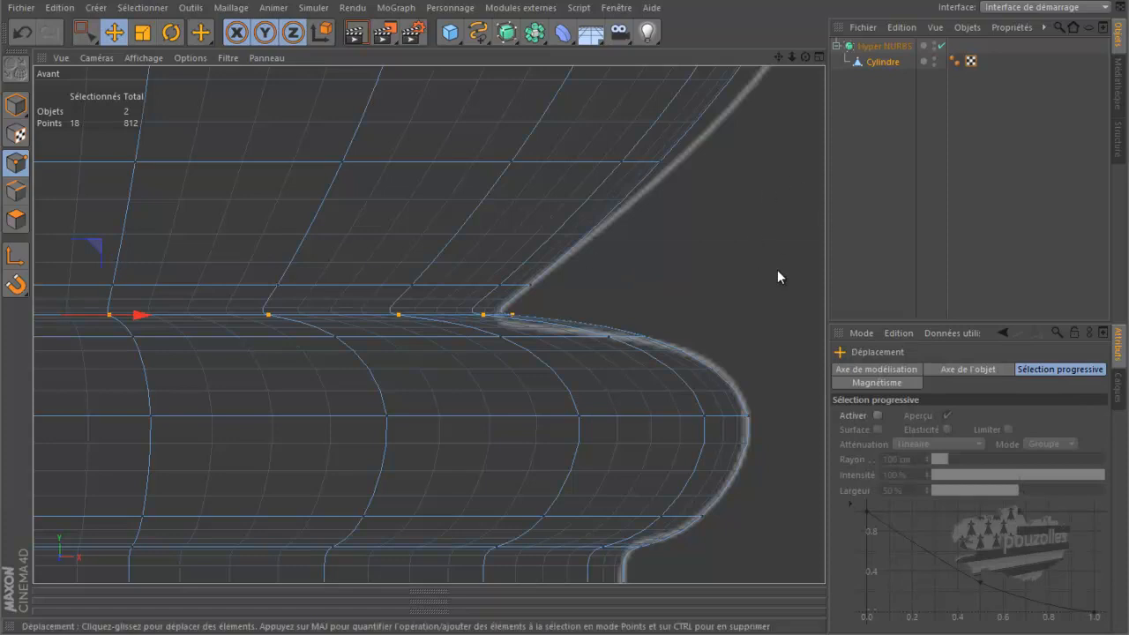
pyautogui.scroll(-2, 776, 270)
pyautogui.moveTo(168, 188); pyautogui.dragTo(169, 202)
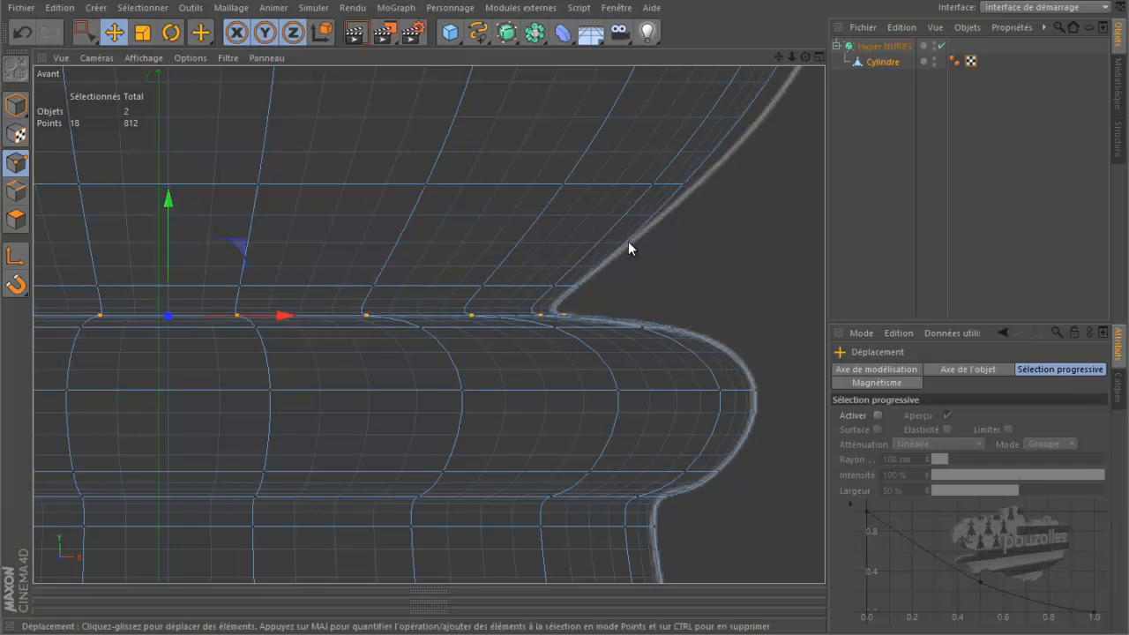
# Step: Loop-select the head's second ring above the notch and scale it outward onto the profile with Y locked
pyautogui.scroll(3, 628, 241)
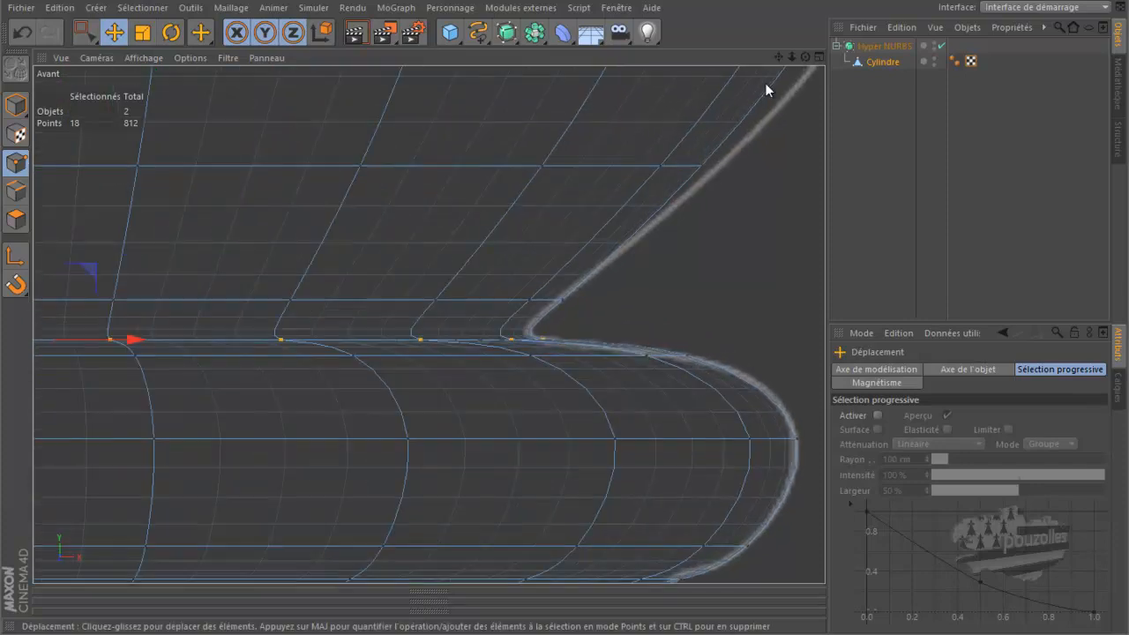
pyautogui.moveTo(778, 56); pyautogui.dragTo(544, 346)
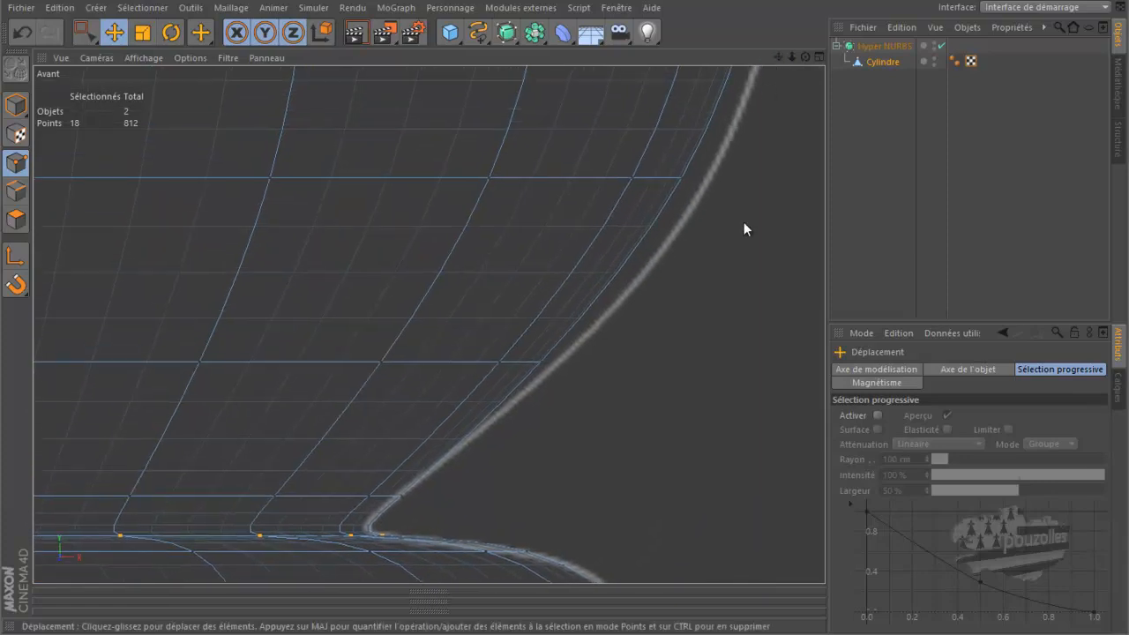
pyautogui.press('u')
pyautogui.press('l')
pyautogui.click(454, 362)
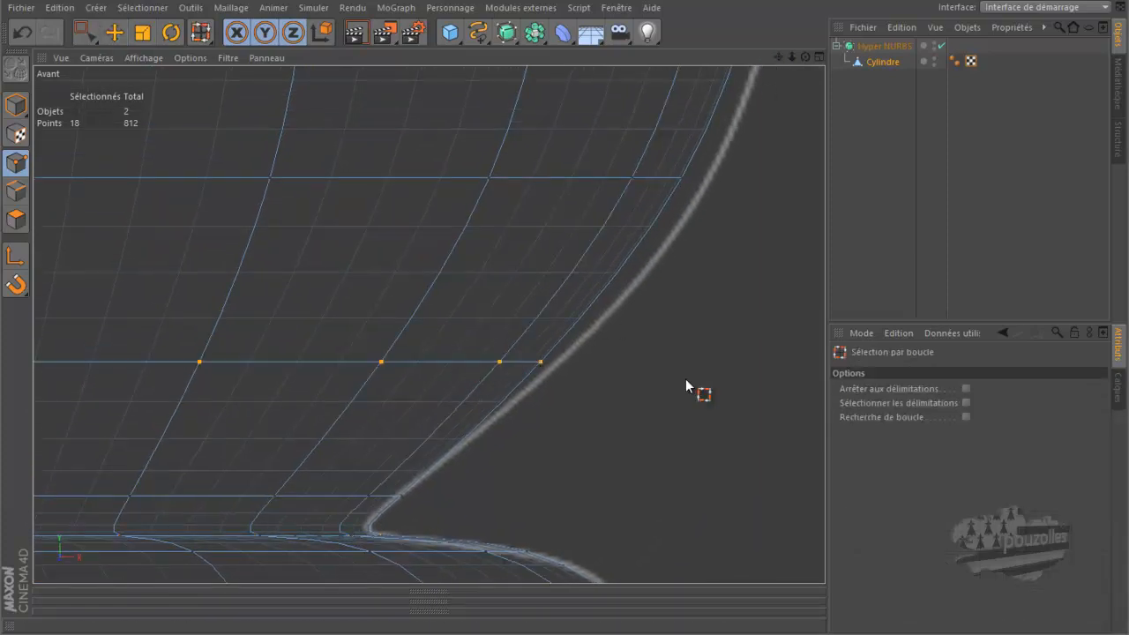
pyautogui.press('t')
pyautogui.press('y')
pyautogui.moveTo(700, 392); pyautogui.dragTo(759, 415)
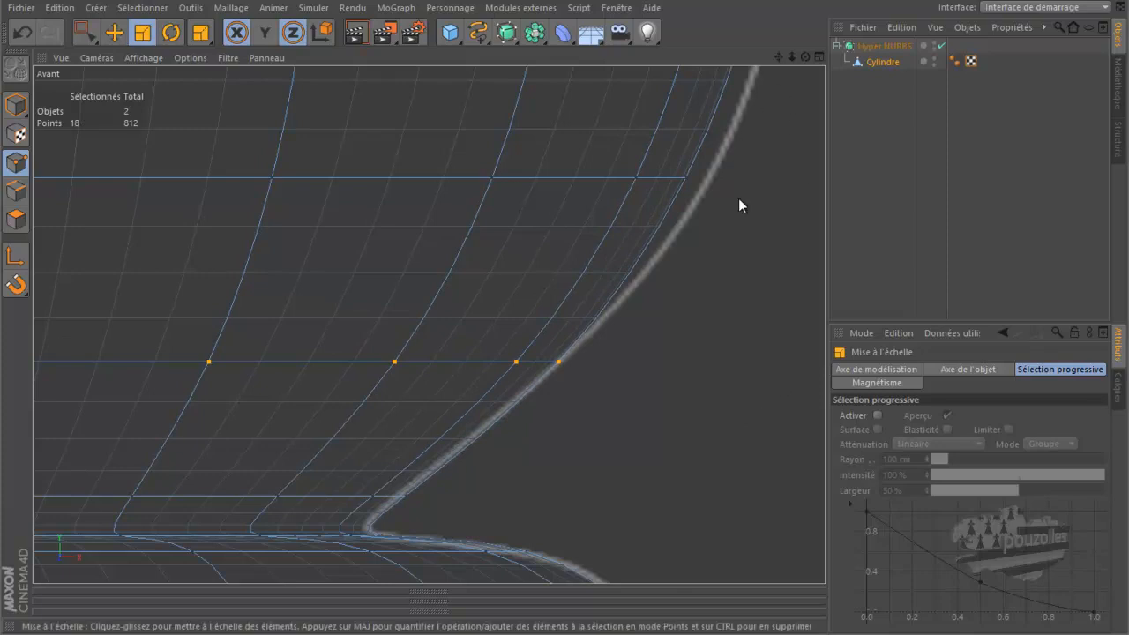
# Step: Loop-select the head's third ring above the notch and scale it outward onto the profile with Y locked
pyautogui.press('u')
pyautogui.press('l')
pyautogui.click(623, 184)
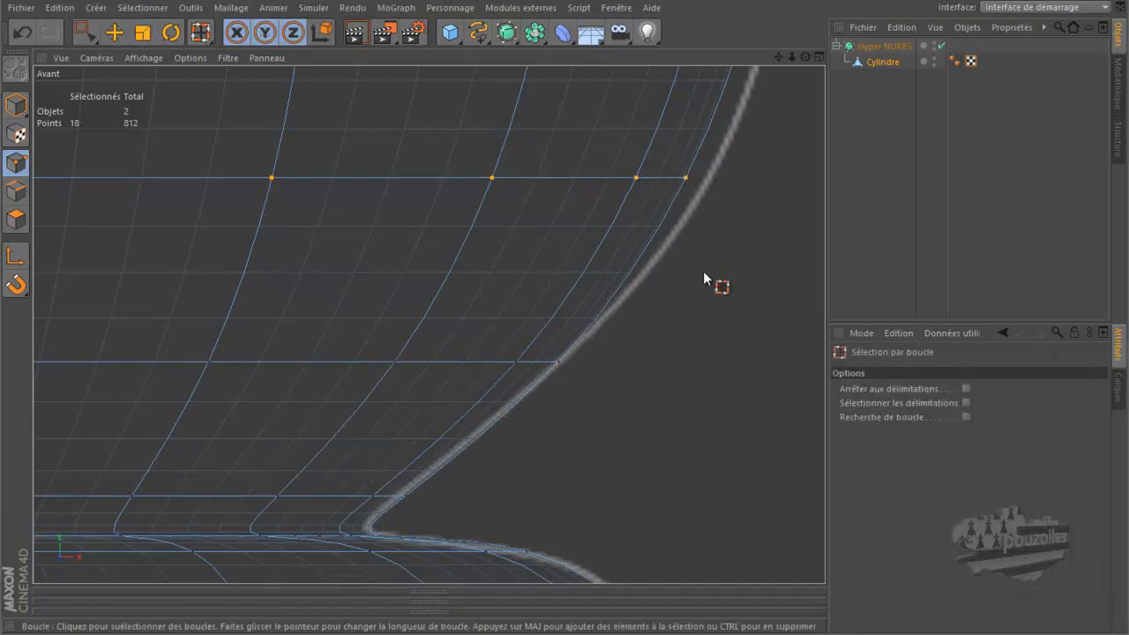
pyautogui.press('t')
pyautogui.moveTo(704, 273); pyautogui.dragTo(760, 295)
# Step: Loop-select the head's fourth ring above the notch and scale it outward onto the profile with Y locked
pyautogui.moveTo(778, 58); pyautogui.dragTo(558, 314)
pyautogui.press('m')
pyautogui.press('l')
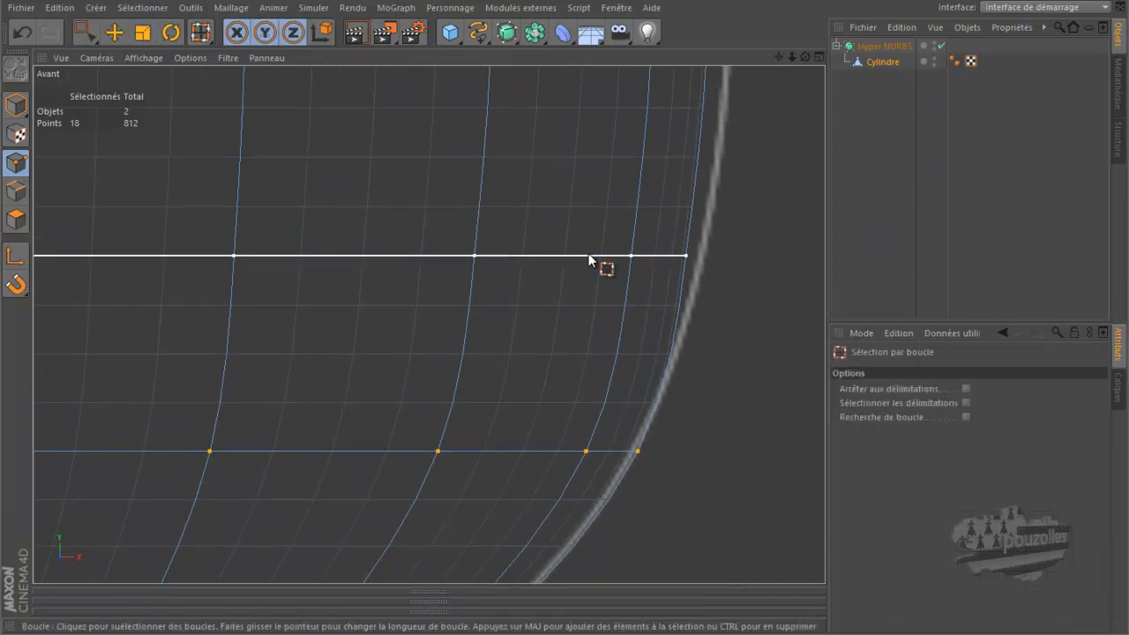
pyautogui.click(653, 319)
pyautogui.press('t')
pyautogui.moveTo(721, 385); pyautogui.dragTo(752, 394)
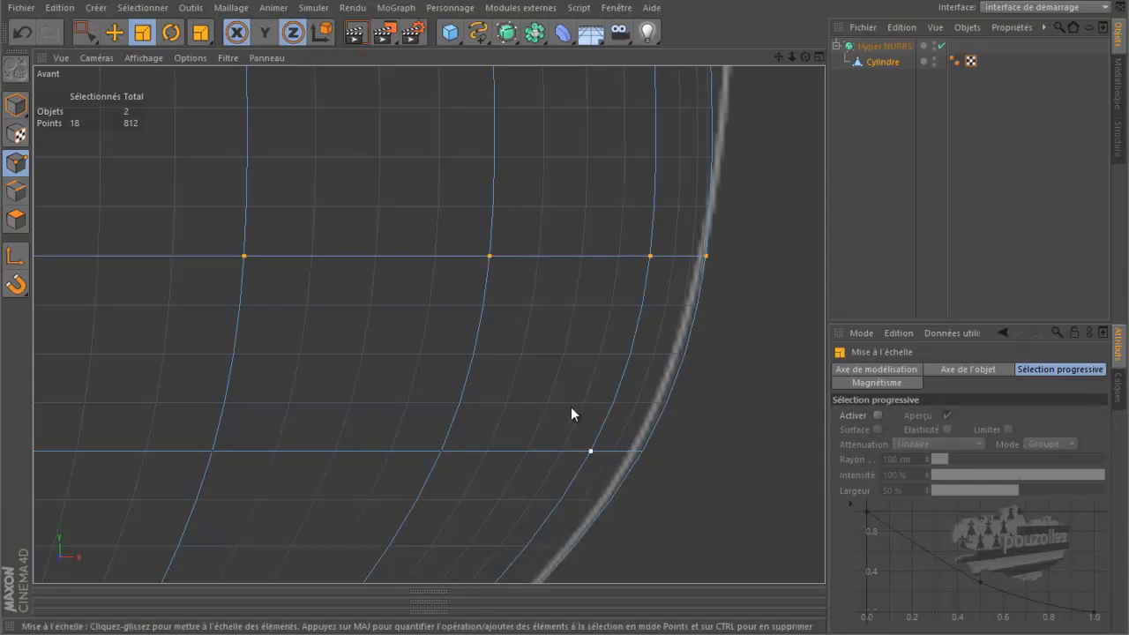
# Step: Loop-select the head's third ring above the notch again and scale it slightly inward to the profile with Y locked
pyautogui.scroll(-2, 570, 418)
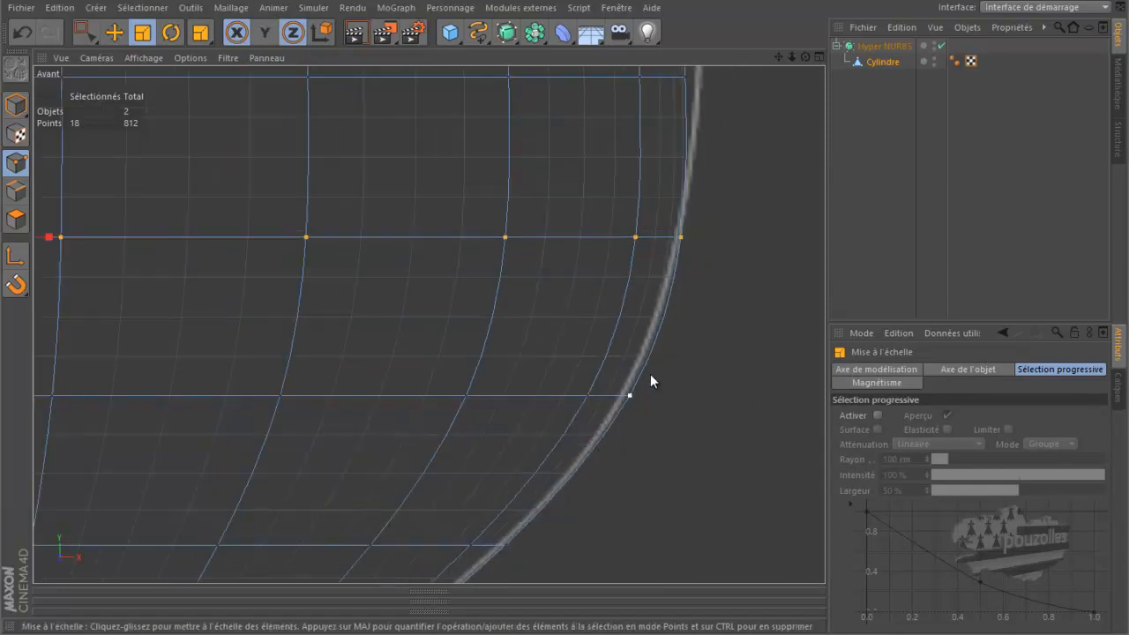
pyautogui.press('u')
pyautogui.press('l')
pyautogui.click(557, 394)
pyautogui.click(265, 33)
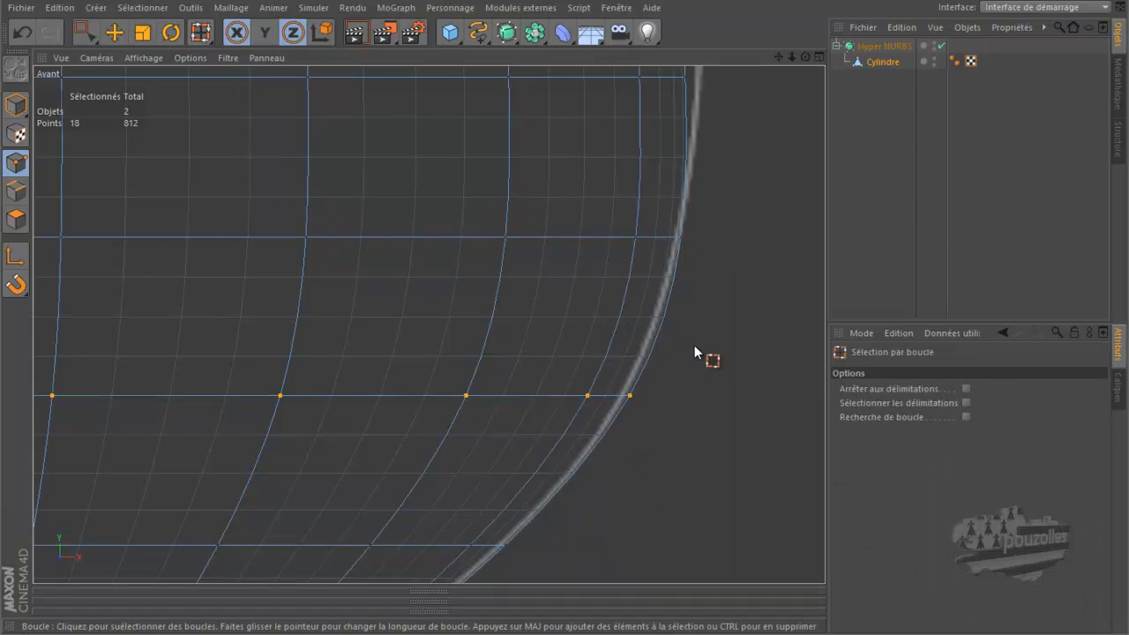
pyautogui.press('t')
pyautogui.moveTo(693, 348); pyautogui.dragTo(689, 351)
# Step: Loop-select the head's fifth ring above the notch and scale it outward onto the profile with Y locked
pyautogui.moveTo(778, 57); pyautogui.dragTo(563, 310)
pyautogui.press('m')
pyautogui.press('l')
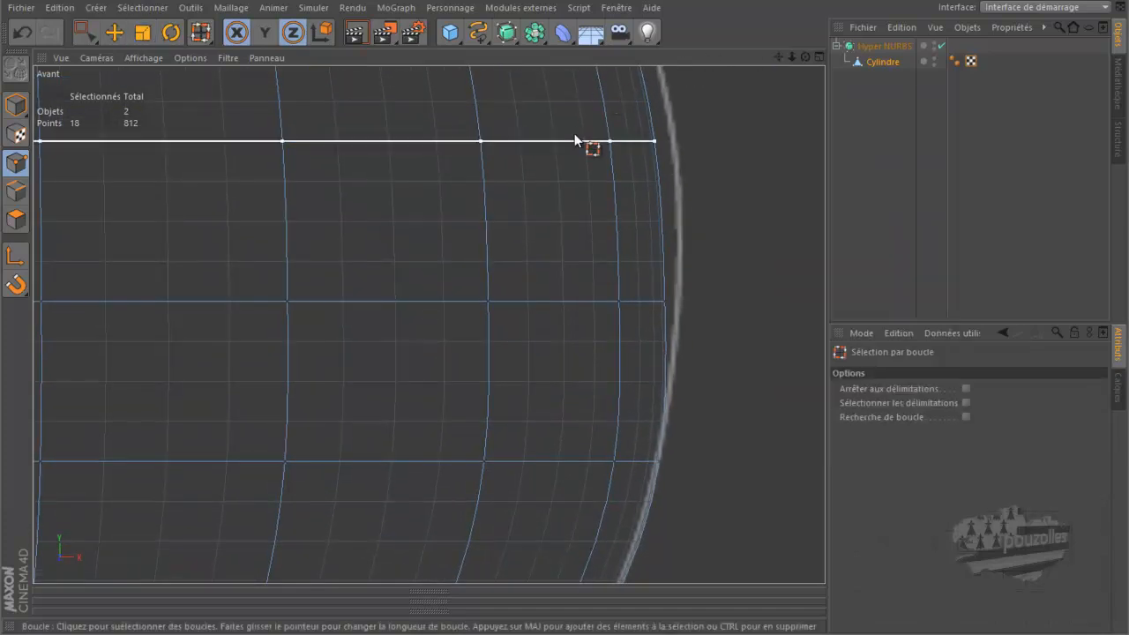
pyautogui.click(533, 302)
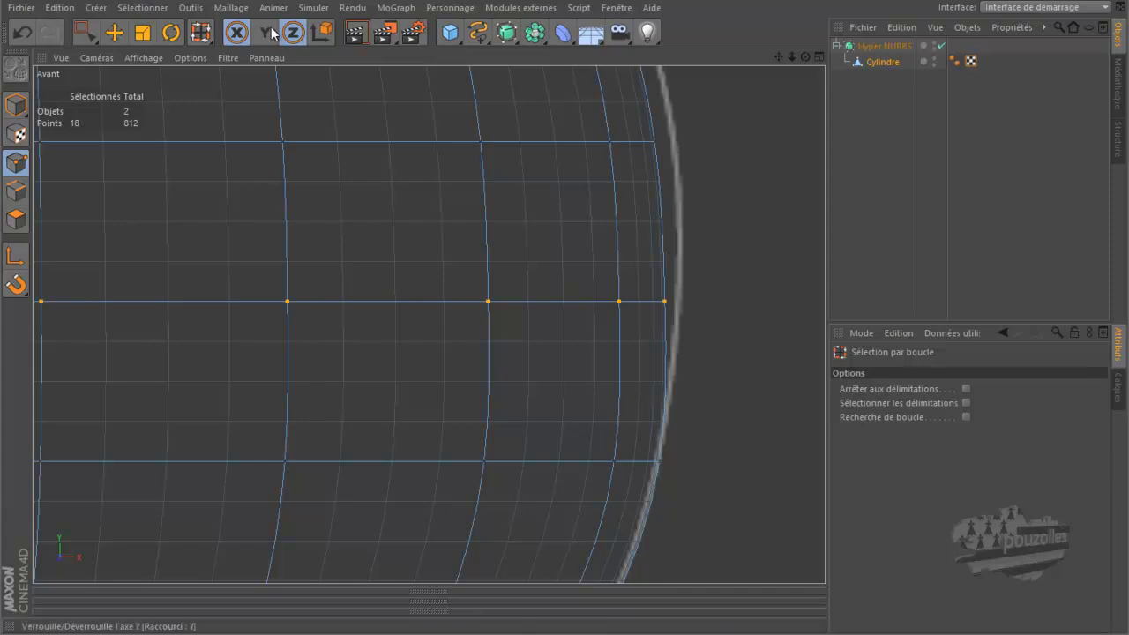
pyautogui.press('t')
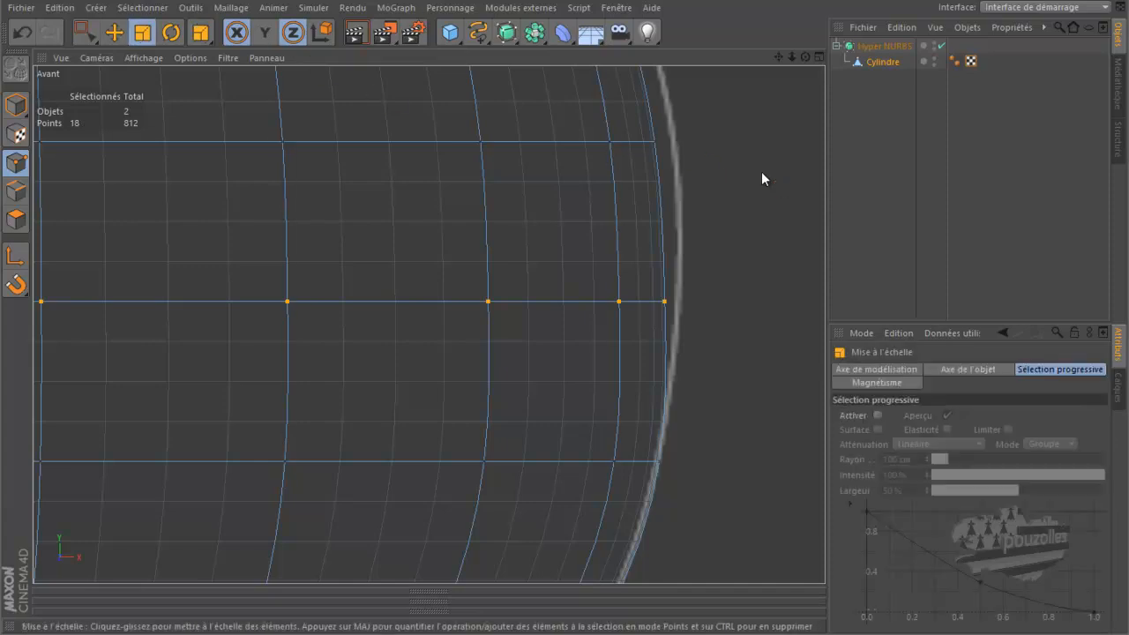
pyautogui.moveTo(761, 171); pyautogui.dragTo(798, 191)
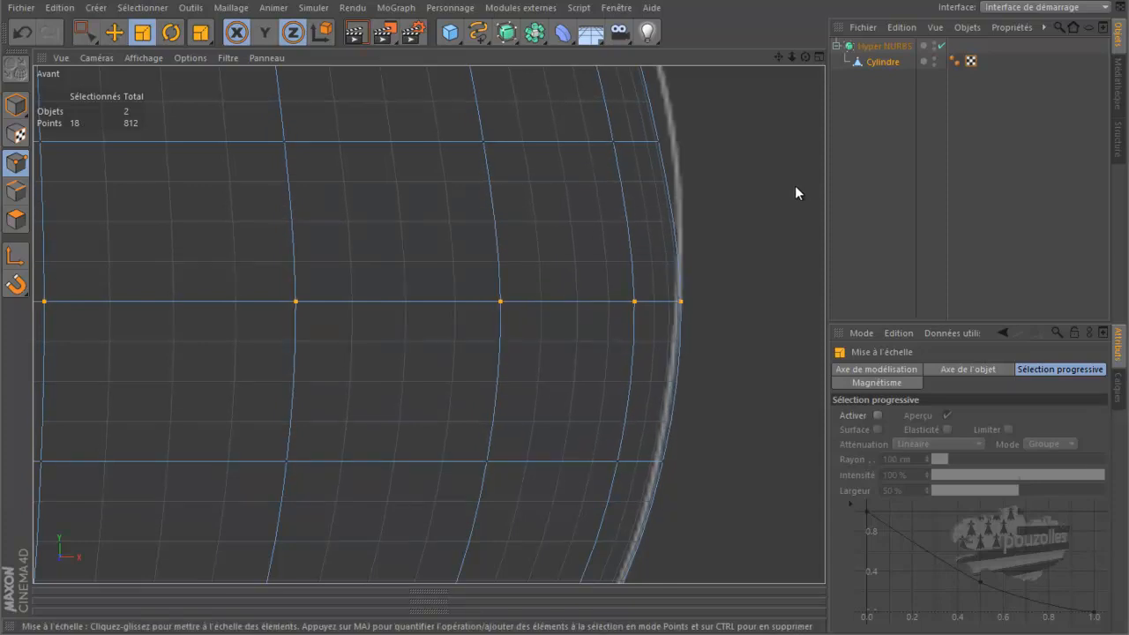
# Step: Loop-select the head's fourth ring above the notch again and scale it slightly inward to the profile with Y locked
pyautogui.press('u')
pyautogui.press('l')
pyautogui.click(567, 461)
pyautogui.press('t')
pyautogui.moveTo(742, 373); pyautogui.dragTo(742, 376)
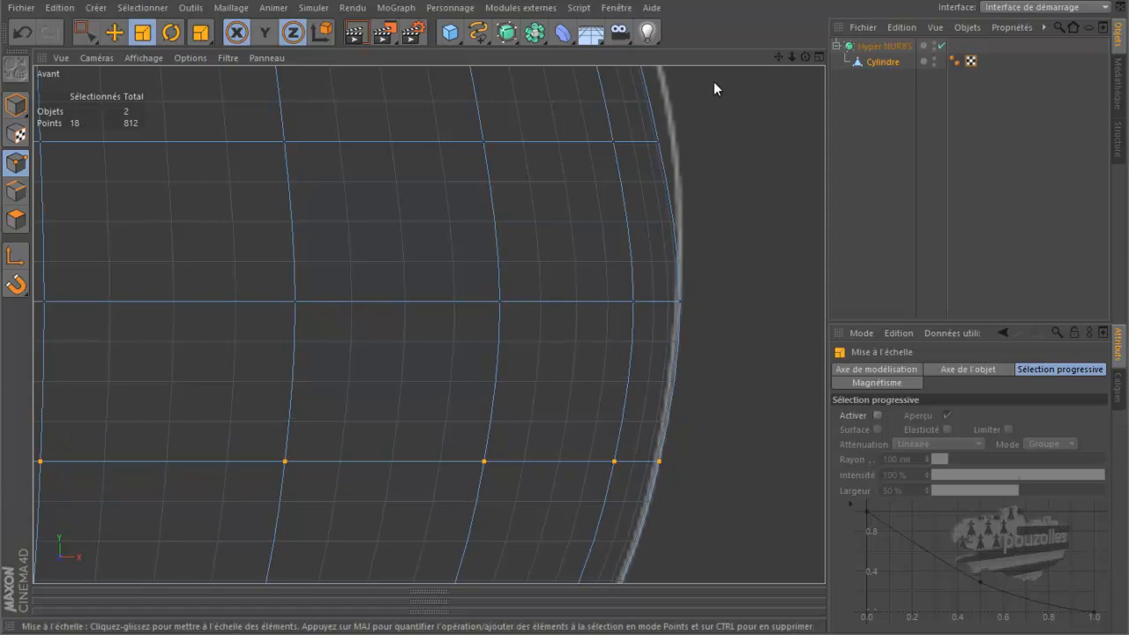
# Step: Loop-select the head's sixth ring above the notch and scale it outward onto the profile with Y locked
pyautogui.press('u')
pyautogui.press('l')
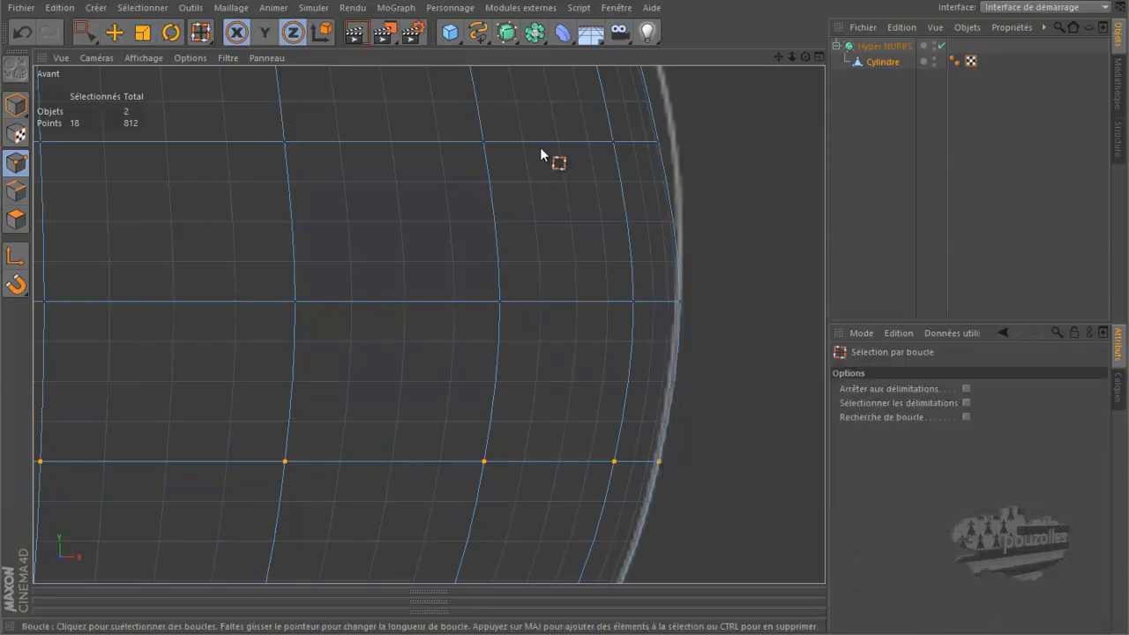
pyautogui.click(540, 144)
pyautogui.press('t')
pyautogui.moveTo(746, 150); pyautogui.dragTo(786, 162)
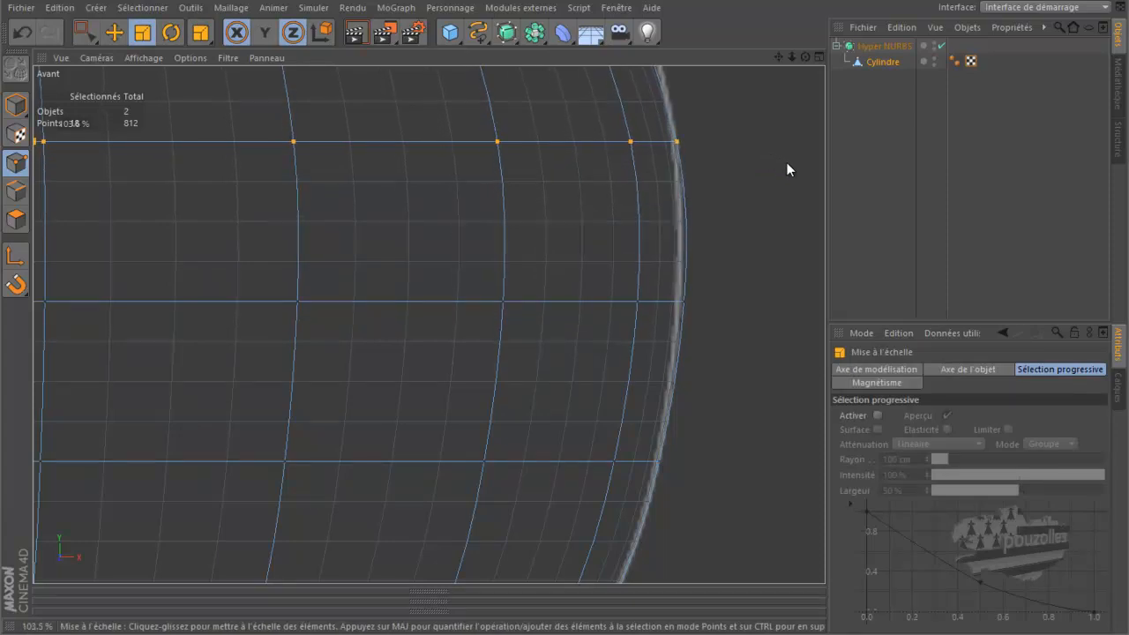
# Step: Loop-select the head's fifth ring above the notch again and scale it slightly inward to the profile with Y locked
pyautogui.press('u')
pyautogui.press('l')
pyautogui.click(579, 306)
pyautogui.press('t')
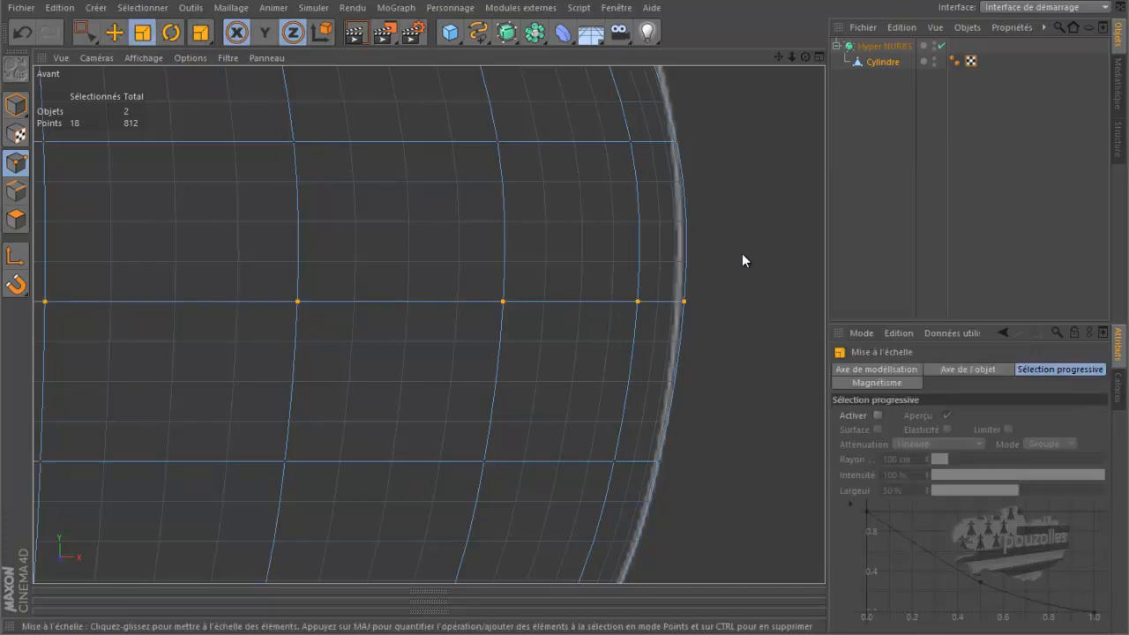
pyautogui.moveTo(741, 255); pyautogui.dragTo(744, 261)
# Step: Loop-select the head's seventh ring above the notch and scale it outward onto the profile with Y locked
pyautogui.moveTo(780, 62); pyautogui.dragTo(560, 311)
pyautogui.press('u')
pyautogui.press('l')
pyautogui.click(514, 368)
pyautogui.press('t')
pyautogui.moveTo(700, 269); pyautogui.dragTo(748, 285)
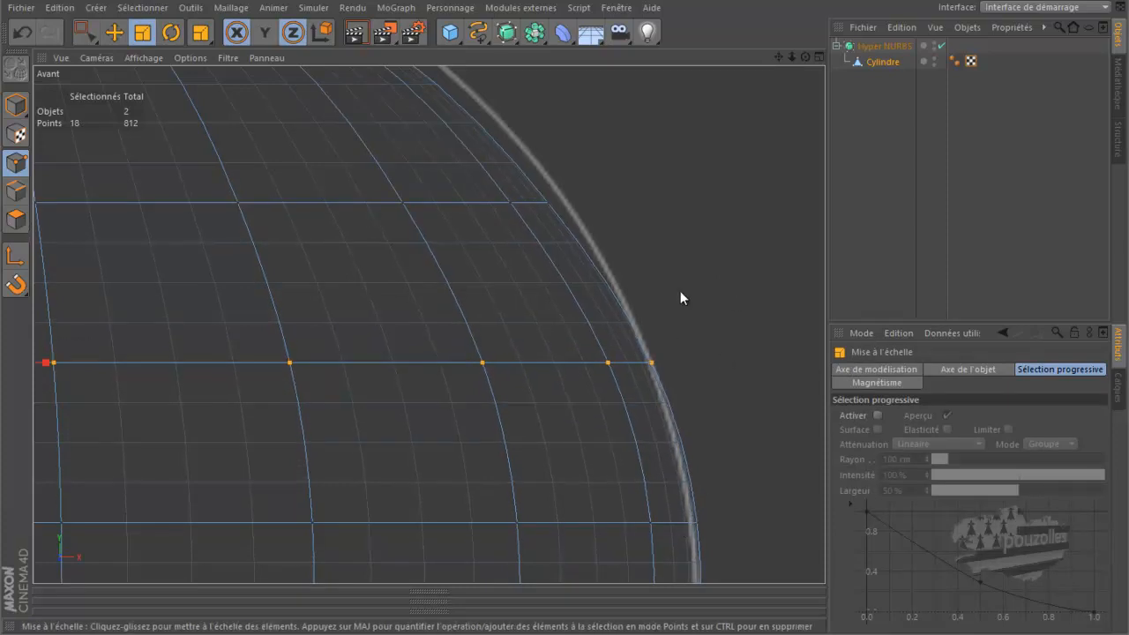
# Step: Loop-select the head's eighth ring above the notch and scale it outward onto the profile with Y locked
pyautogui.press('u')
pyautogui.press('l')
pyautogui.click(529, 205)
pyautogui.press('t')
pyautogui.moveTo(696, 193); pyautogui.dragTo(738, 200)
# Step: Loop-select the head's ninth ring, second from the pole, and scale it outward onto the profile with Y locked
pyautogui.moveTo(777, 56); pyautogui.dragTo(735, 65)
pyautogui.press('u')
pyautogui.press('l')
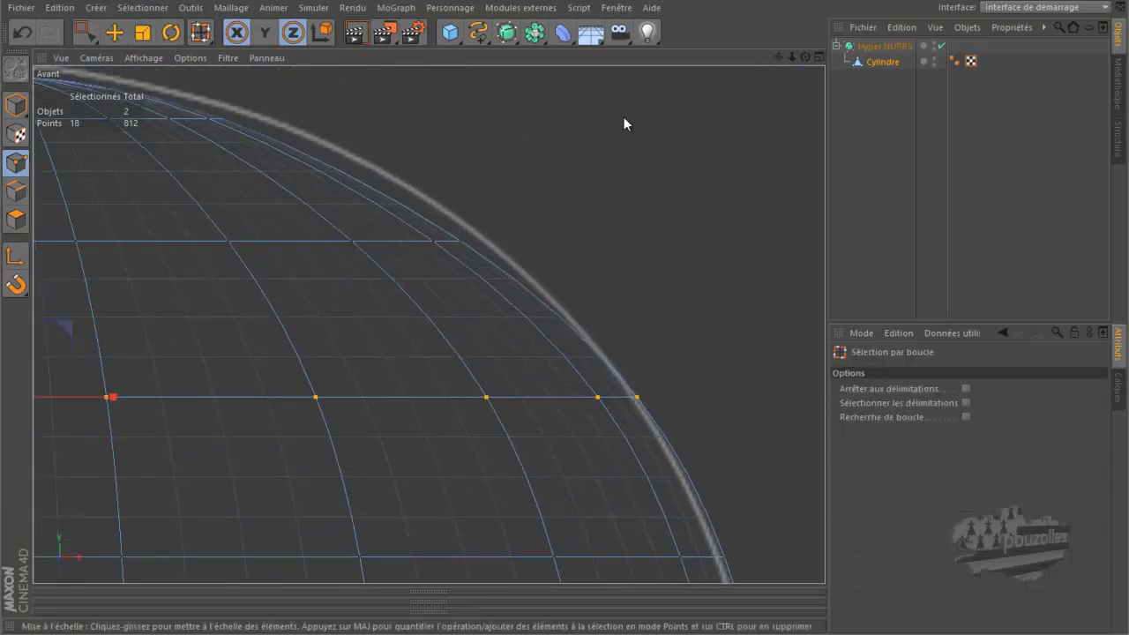
pyautogui.click(334, 244)
pyautogui.press('t')
pyautogui.moveTo(529, 165); pyautogui.dragTo(597, 168)
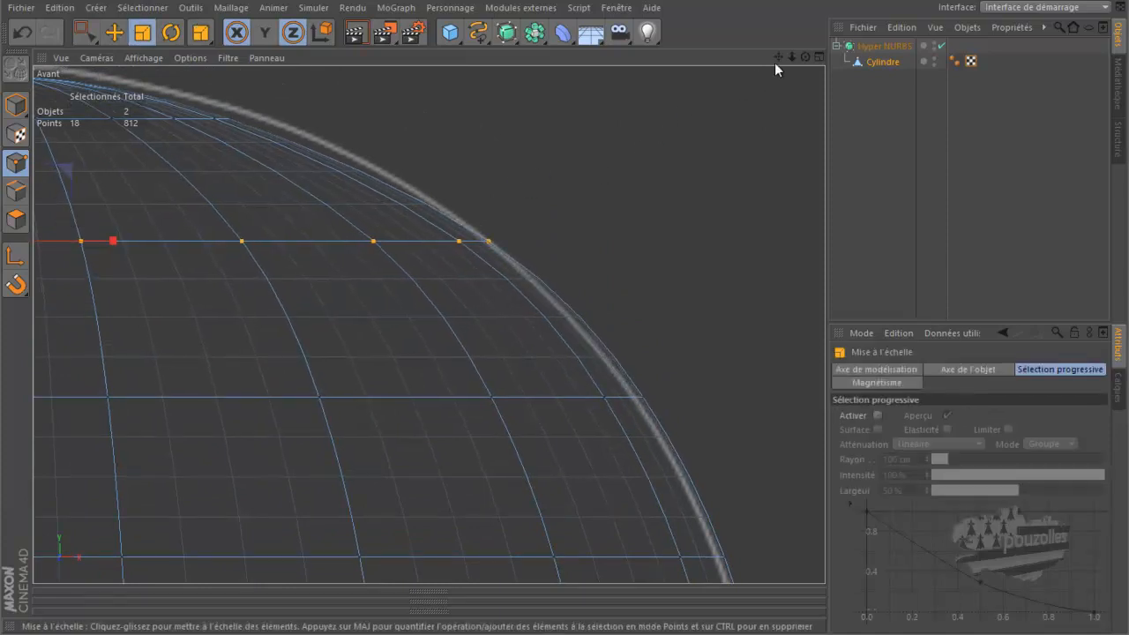
# Step: Loop-select the head's topmost ring just below the pole and scale it outward to about 128% with Y locked
pyautogui.moveTo(779, 57); pyautogui.dragTo(567, 305)
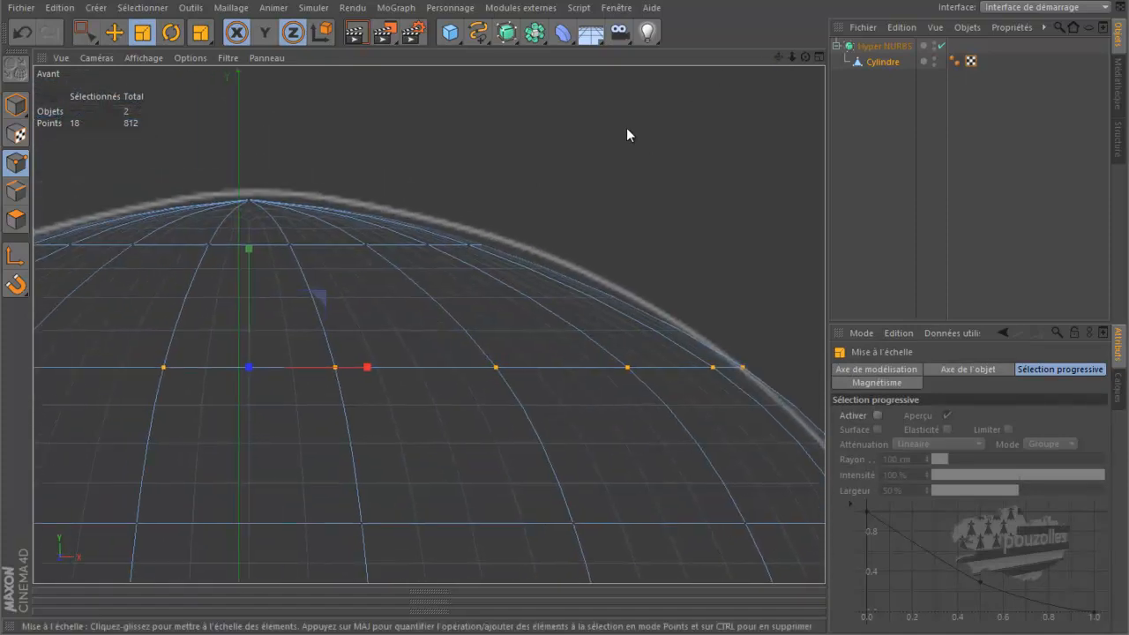
pyautogui.press('u')
pyautogui.press('l')
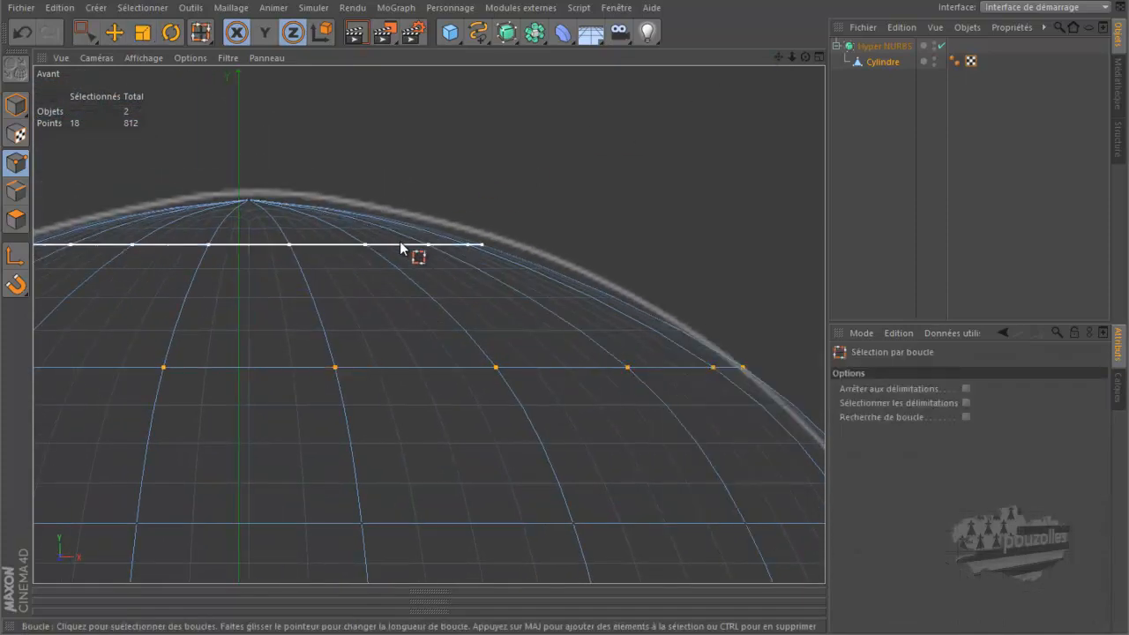
pyautogui.click(397, 244)
pyautogui.press('t')
pyautogui.moveTo(504, 150); pyautogui.dragTo(696, 119)
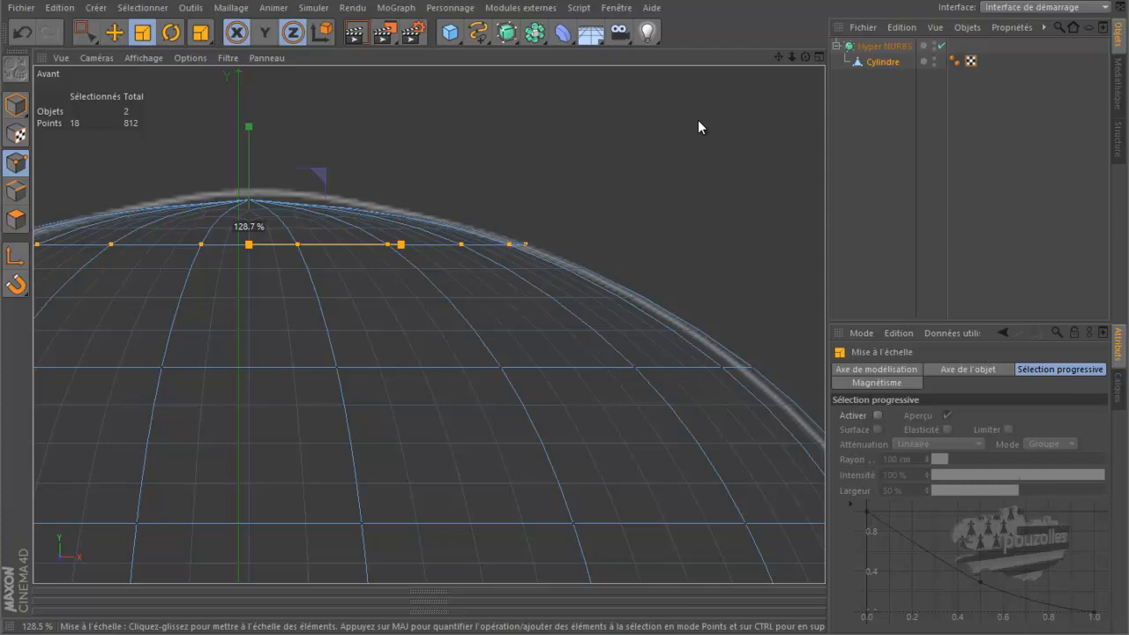
pyautogui.moveTo(698, 120); pyautogui.dragTo(698, 120)
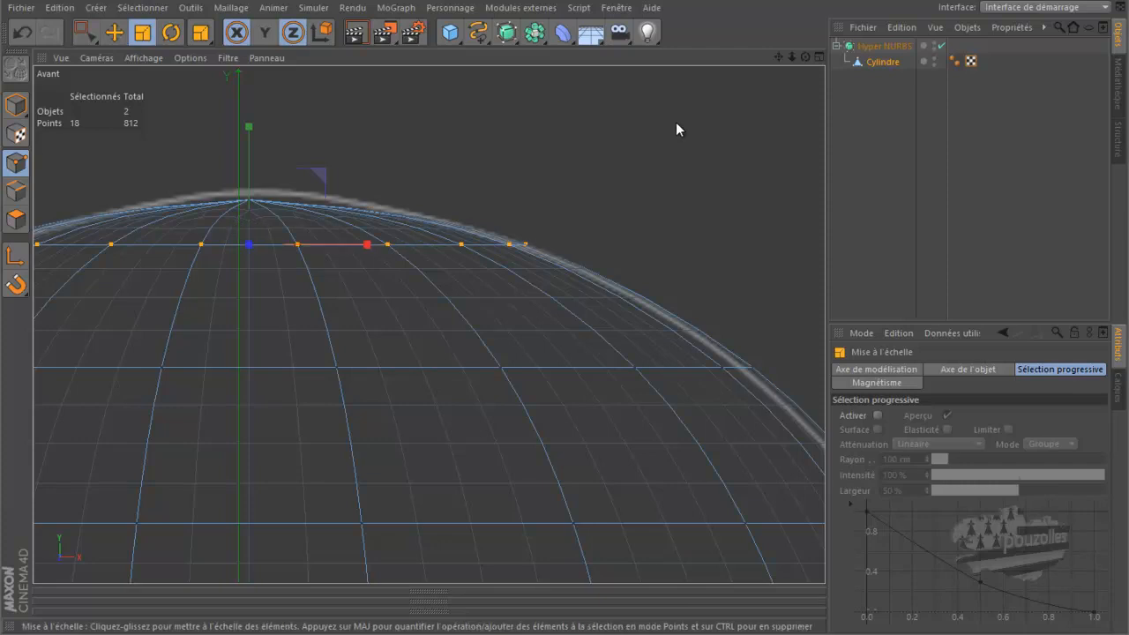
# Step: Raise the head's topmost ring slightly along Y, then scale it inward to the profile with Y locked again
pyautogui.click(114, 33)
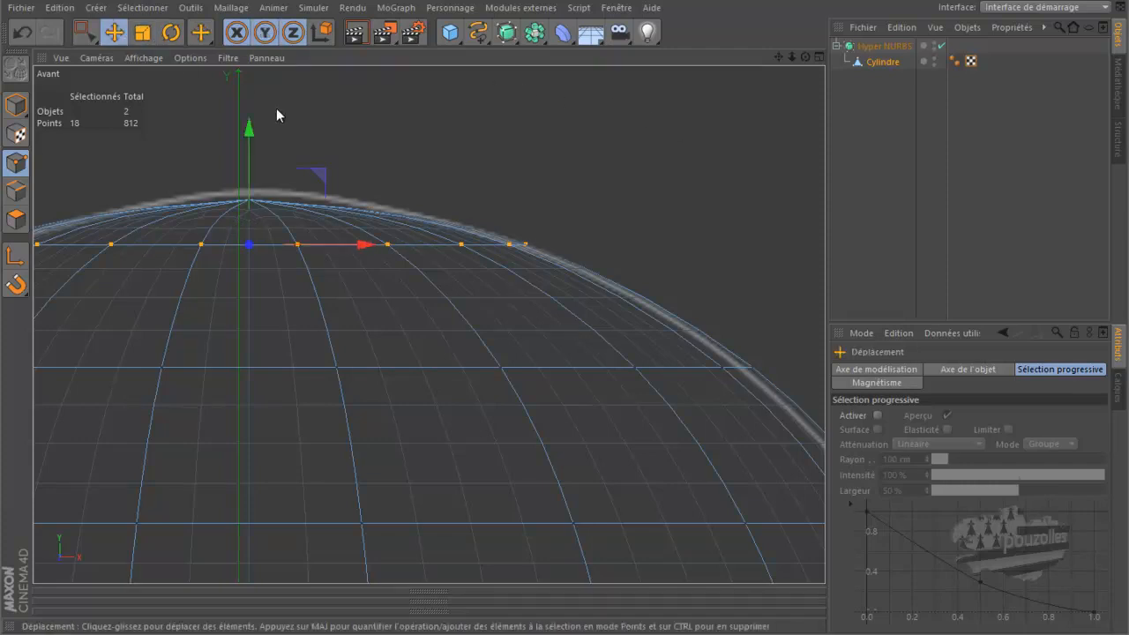
pyautogui.moveTo(250, 126); pyautogui.dragTo(257, 116)
pyautogui.moveTo(479, 125); pyautogui.dragTo(412, 146)
pyautogui.press('t')
pyautogui.press('y')
pyautogui.scroll(-3, 293, 89)
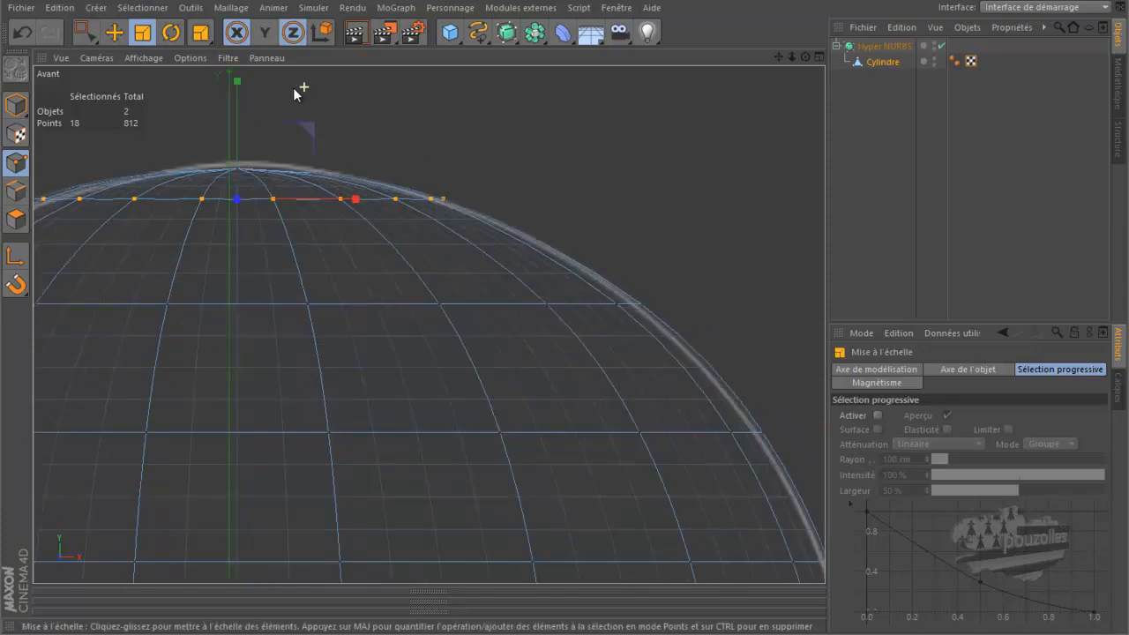
# Step: Loop-select the head's second ring below the pole and scale it slightly inward to the profile with Y locked
pyautogui.press('u')
pyautogui.press('l')
pyautogui.click(483, 284)
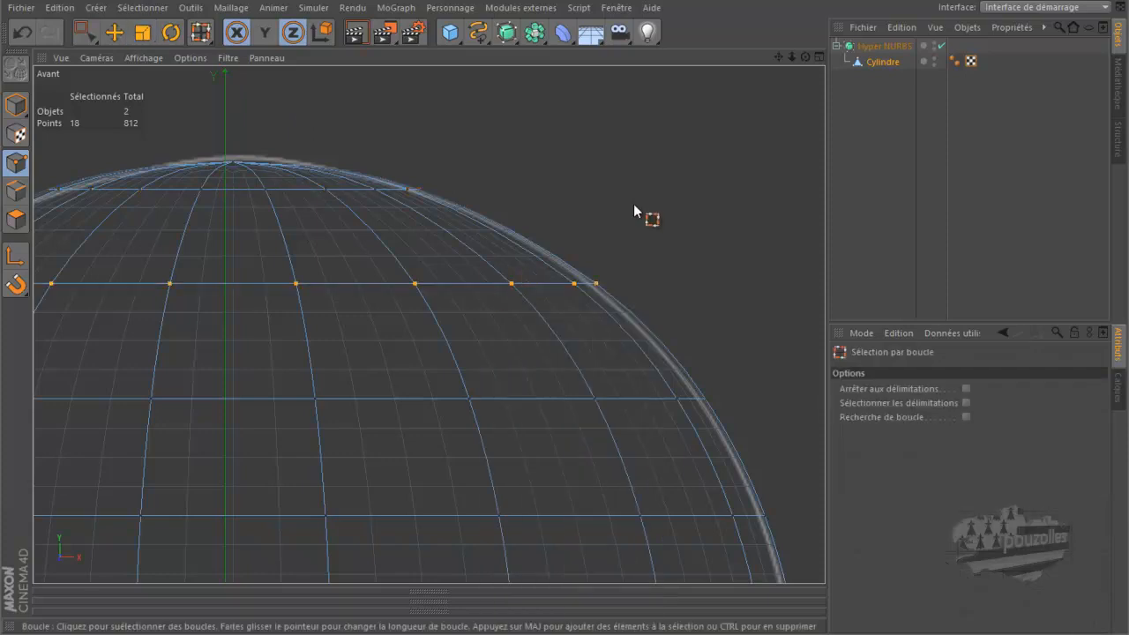
pyautogui.press('t')
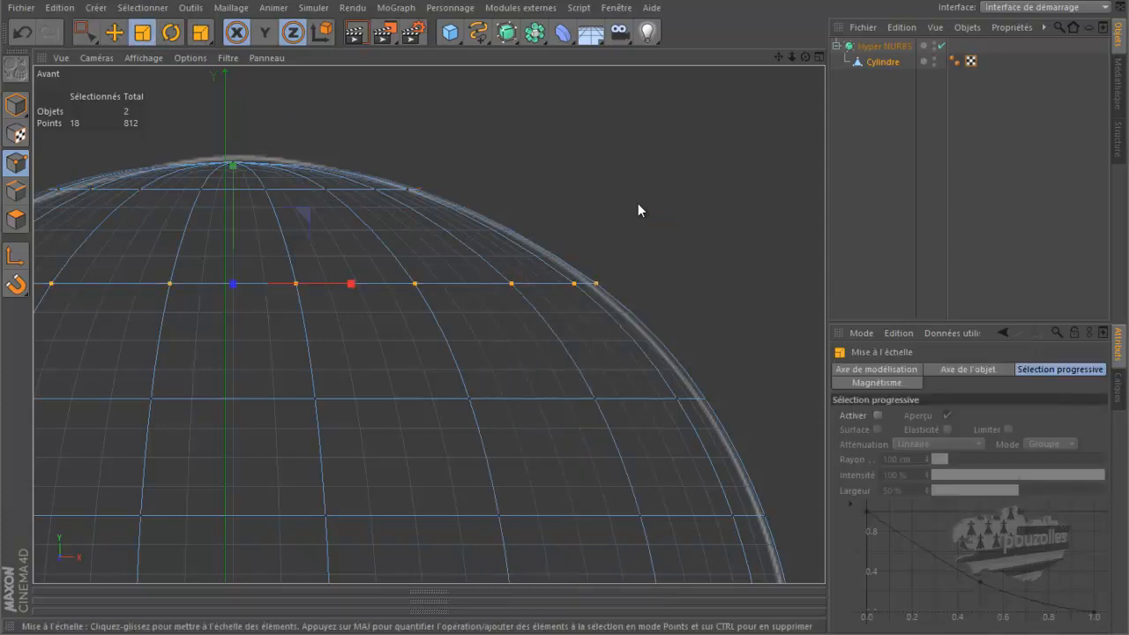
pyautogui.moveTo(633, 211); pyautogui.dragTo(633, 209)
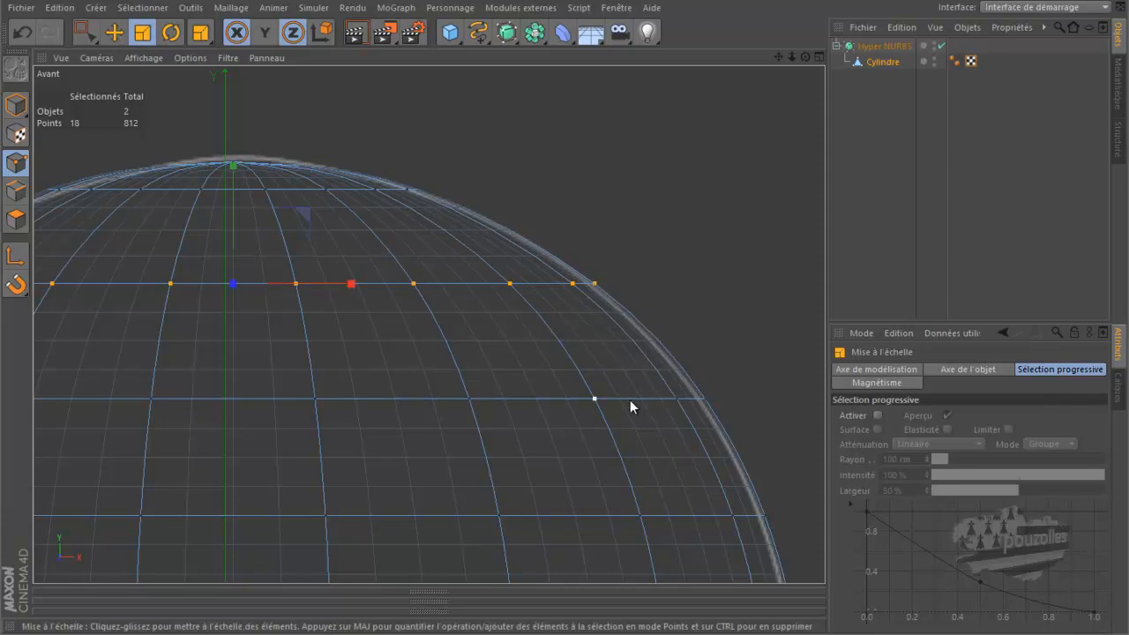
# Step: Loop-select the head's third ring below the pole and scale it slightly inward to the profile with Y locked
pyautogui.press('u')
pyautogui.press('l')
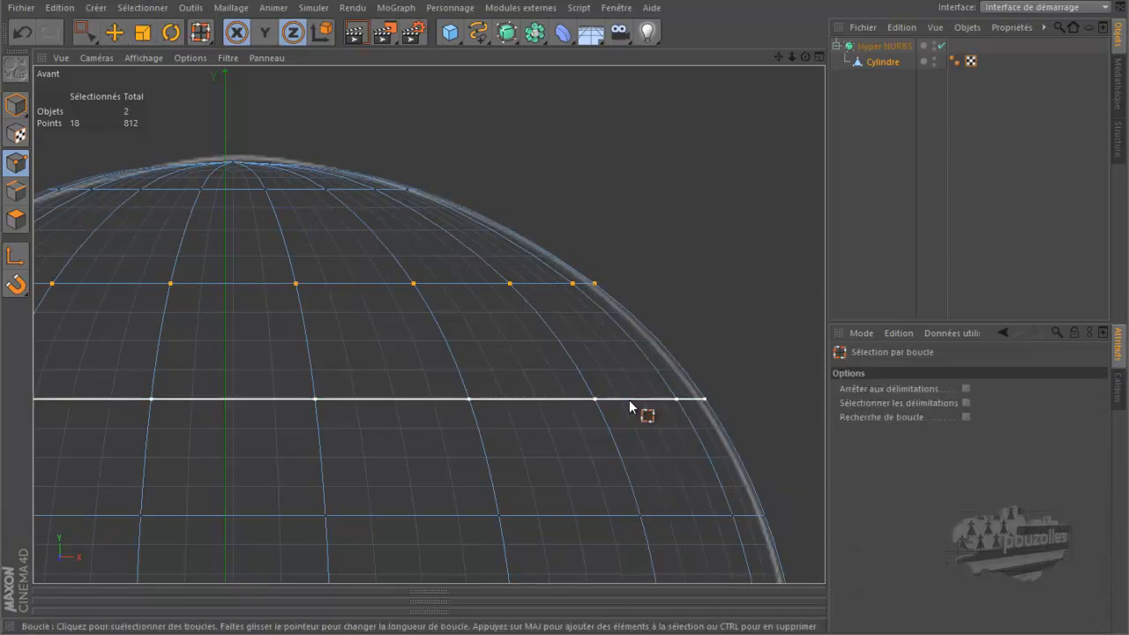
pyautogui.click(672, 378)
pyautogui.press('t')
pyautogui.moveTo(743, 239); pyautogui.dragTo(741, 240)
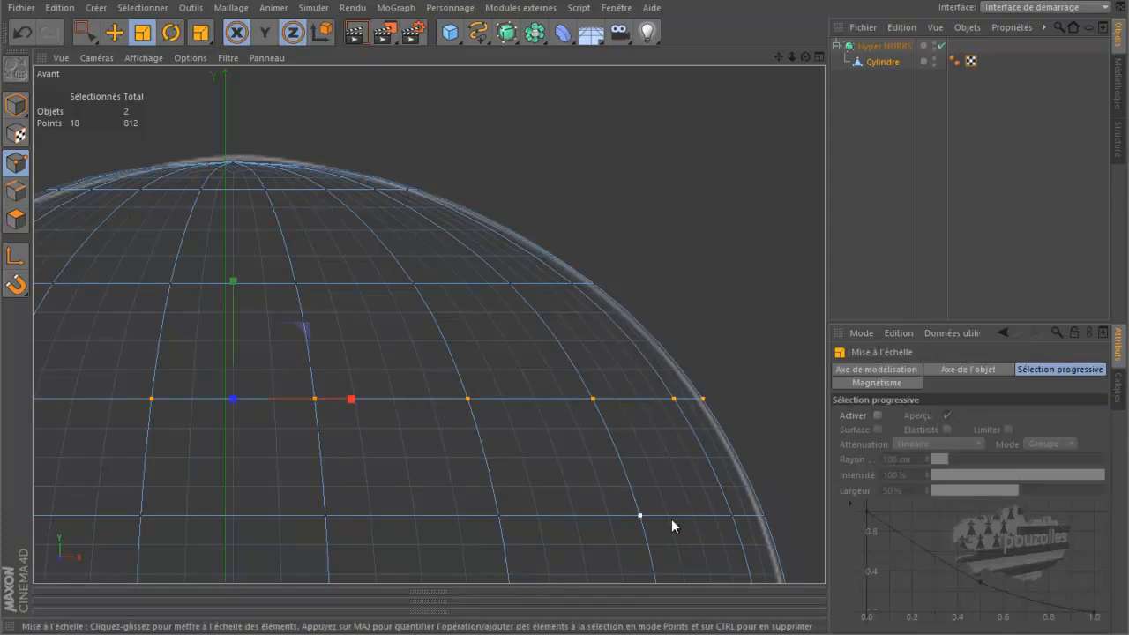
# Step: Loop-select the head's fourth ring below the pole and scale it inward to about 99.6% with Y locked
pyautogui.press('u')
pyautogui.press('l')
pyautogui.click(672, 519)
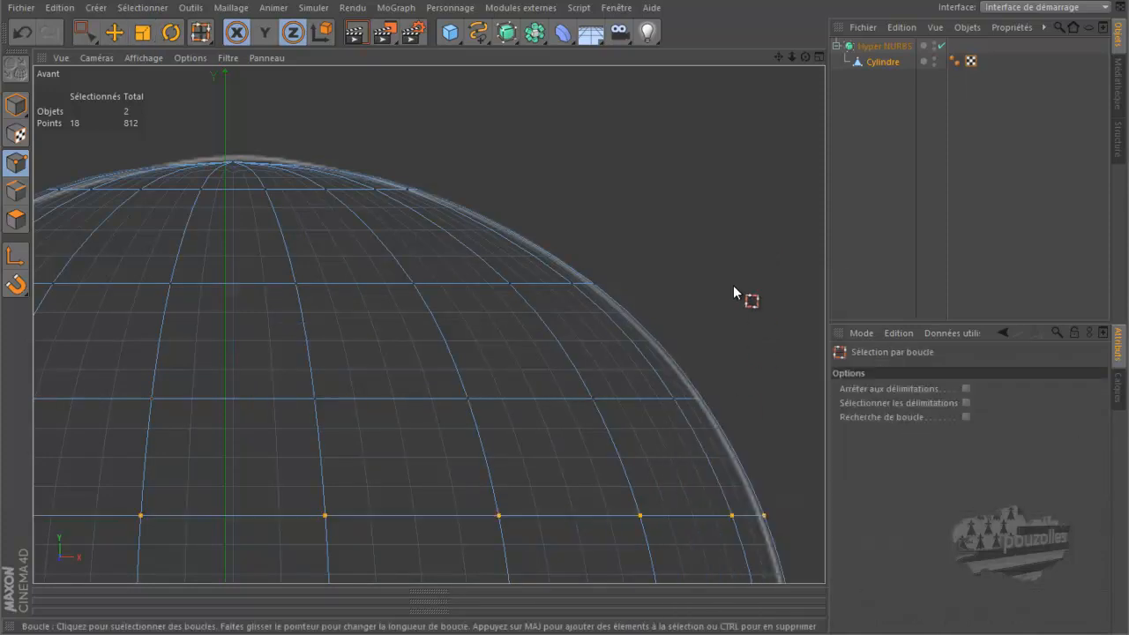
pyautogui.press('t')
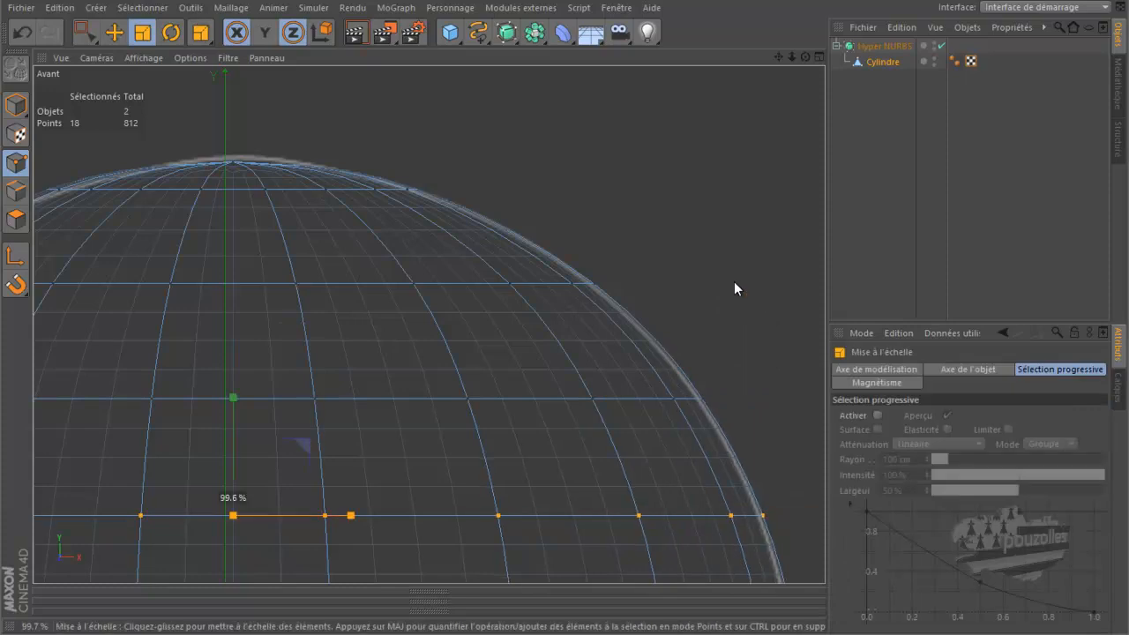
# Step: Render the whole pawn in the perspective view to check its smoothed shape
pyautogui.middleClick(290, 310)
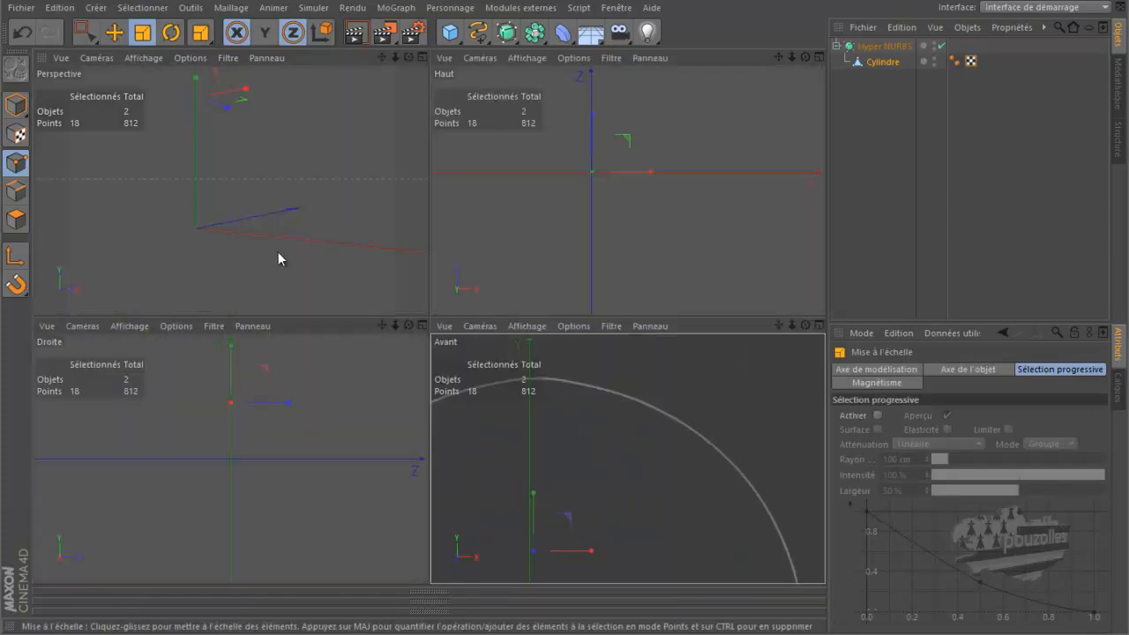
pyautogui.middleClick(305, 222)
pyautogui.scroll(-6, 306, 221)
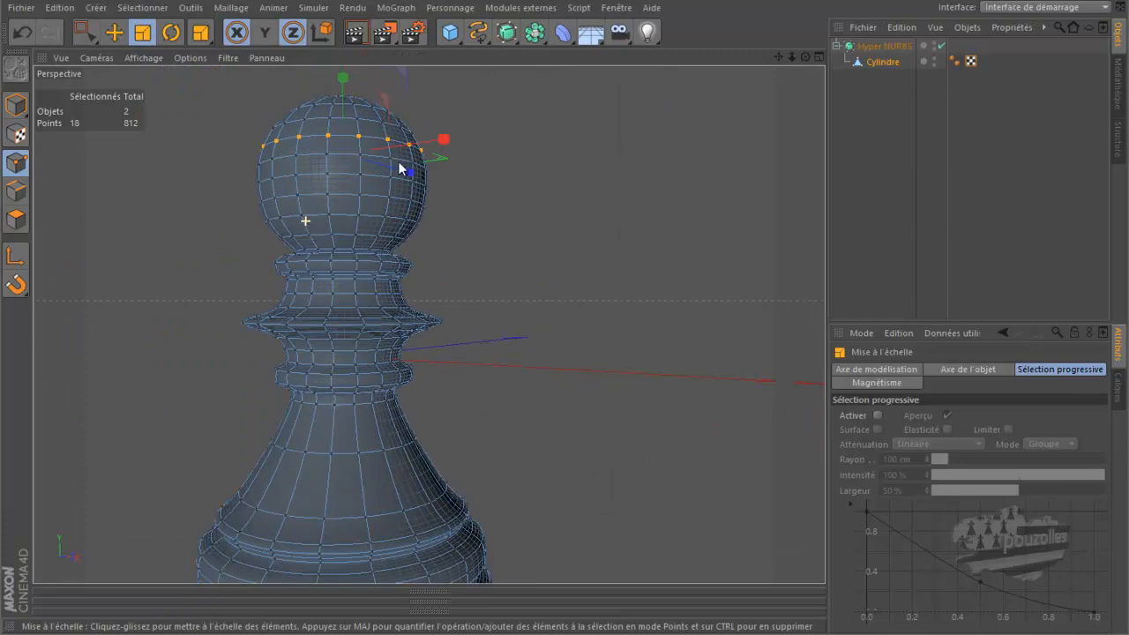
pyautogui.moveTo(803, 56); pyautogui.dragTo(442, 298)
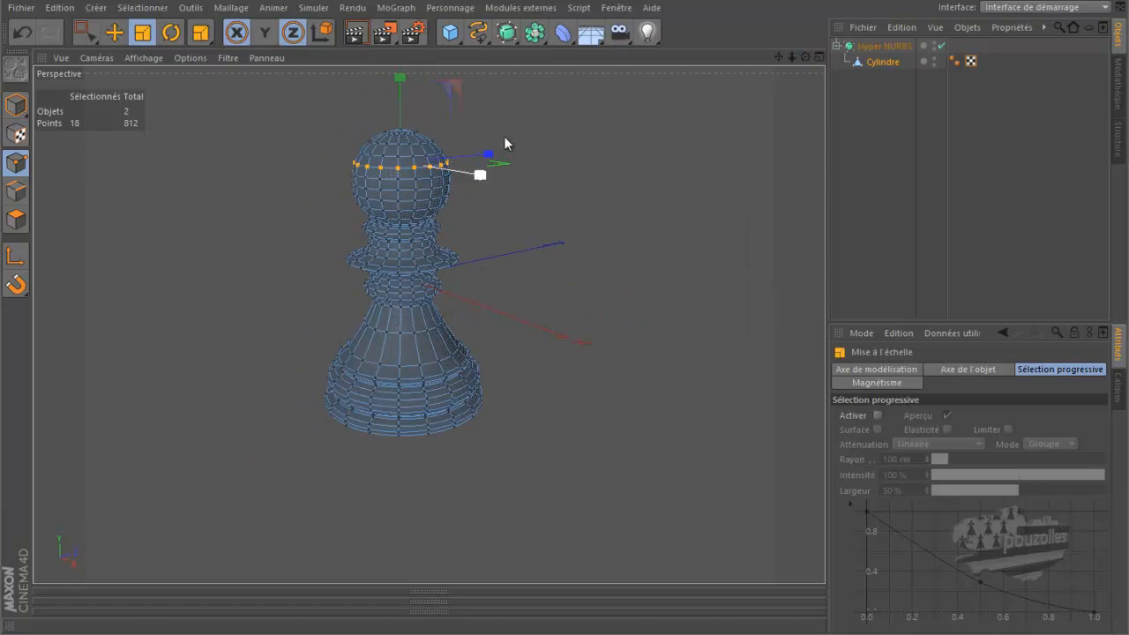
pyautogui.click(356, 34)
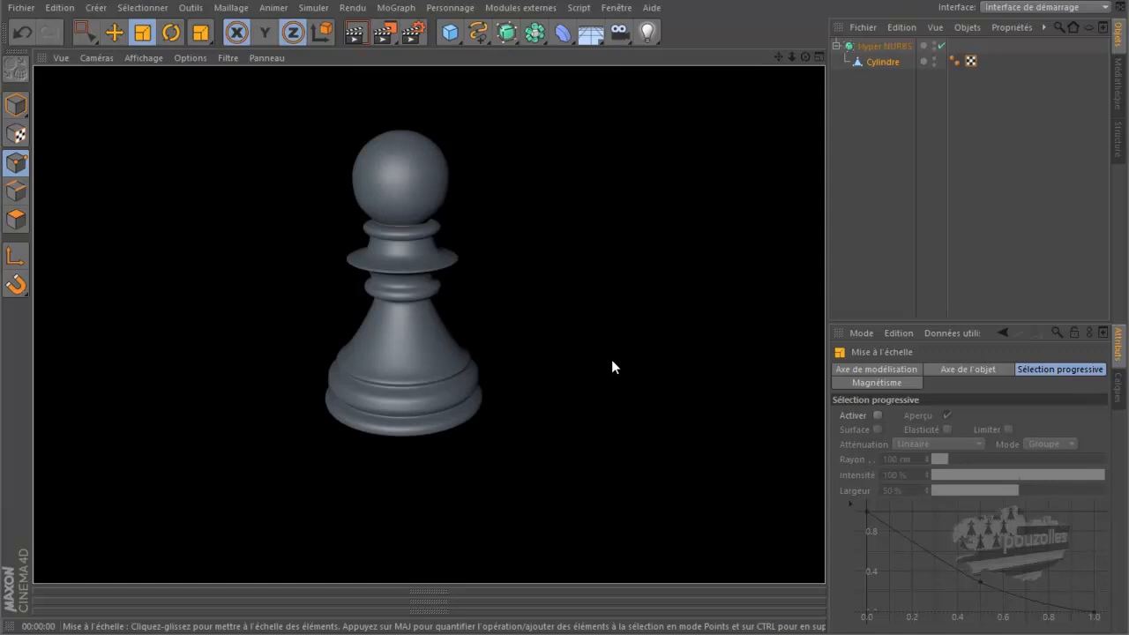
# Step: Clear the point selection on Cylindre, switch to Model mode and deselect all objects
pyautogui.click(880, 61)
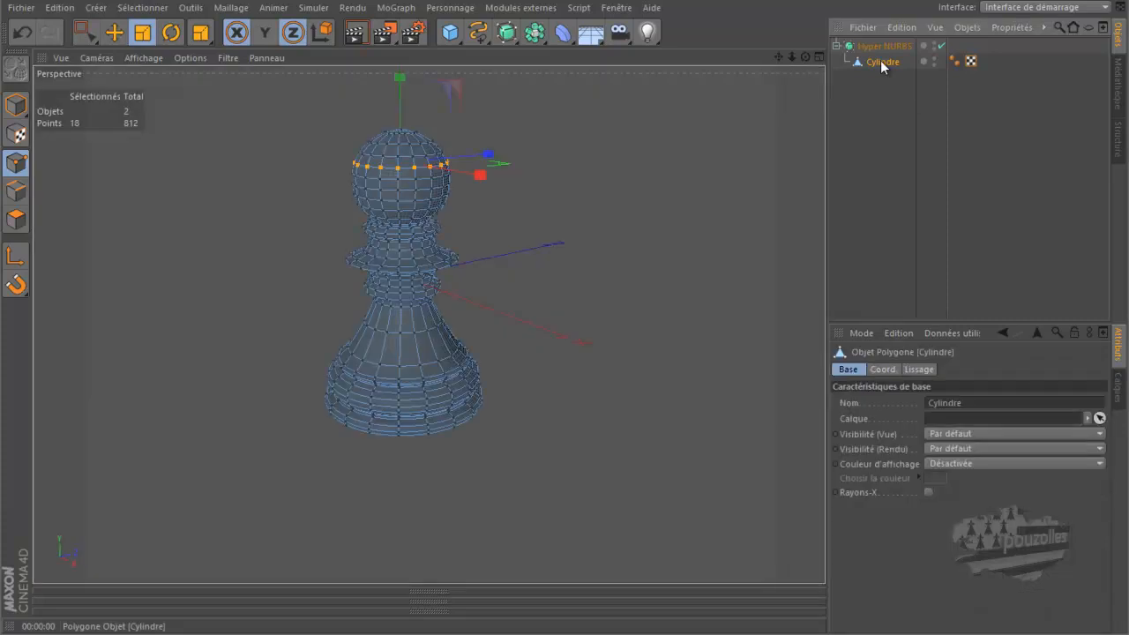
pyautogui.click(716, 178)
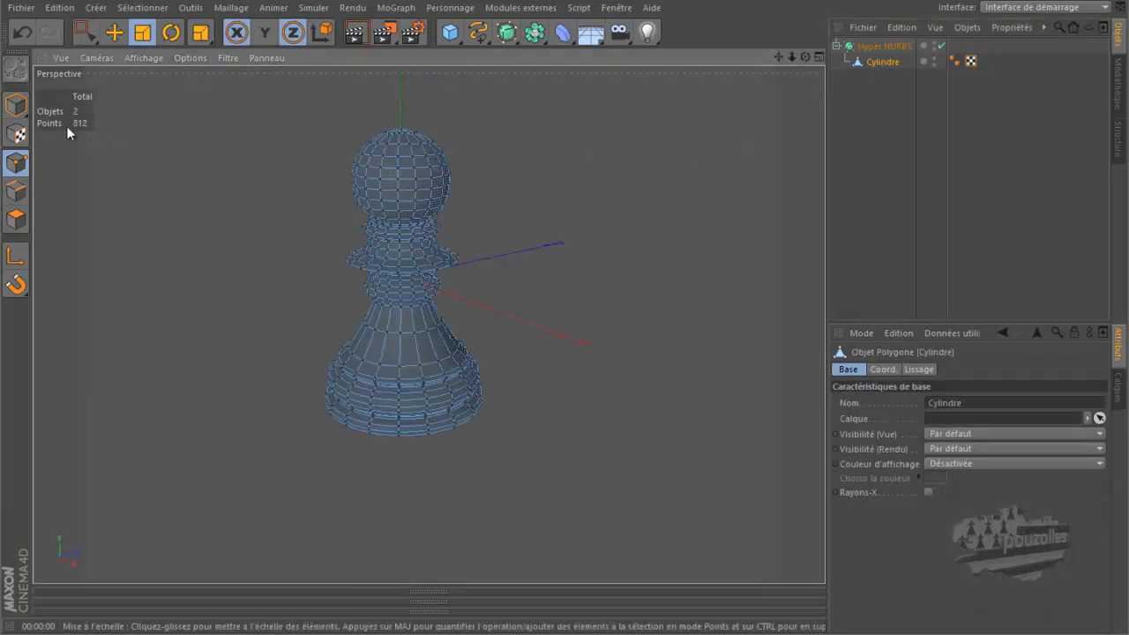
pyautogui.click(16, 104)
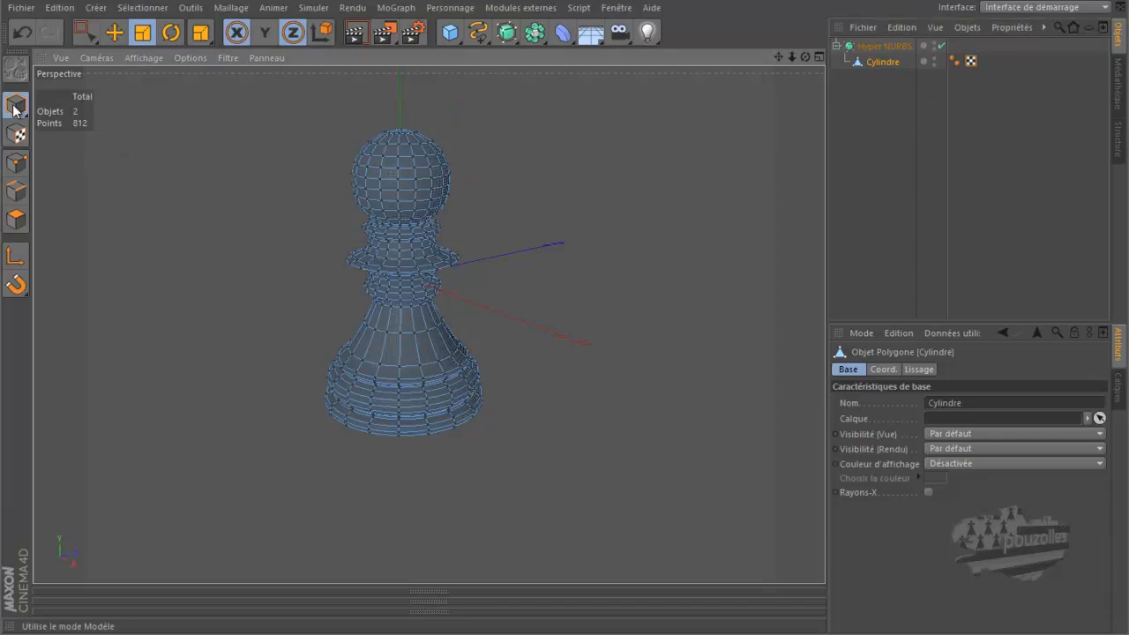
pyautogui.click(876, 199)
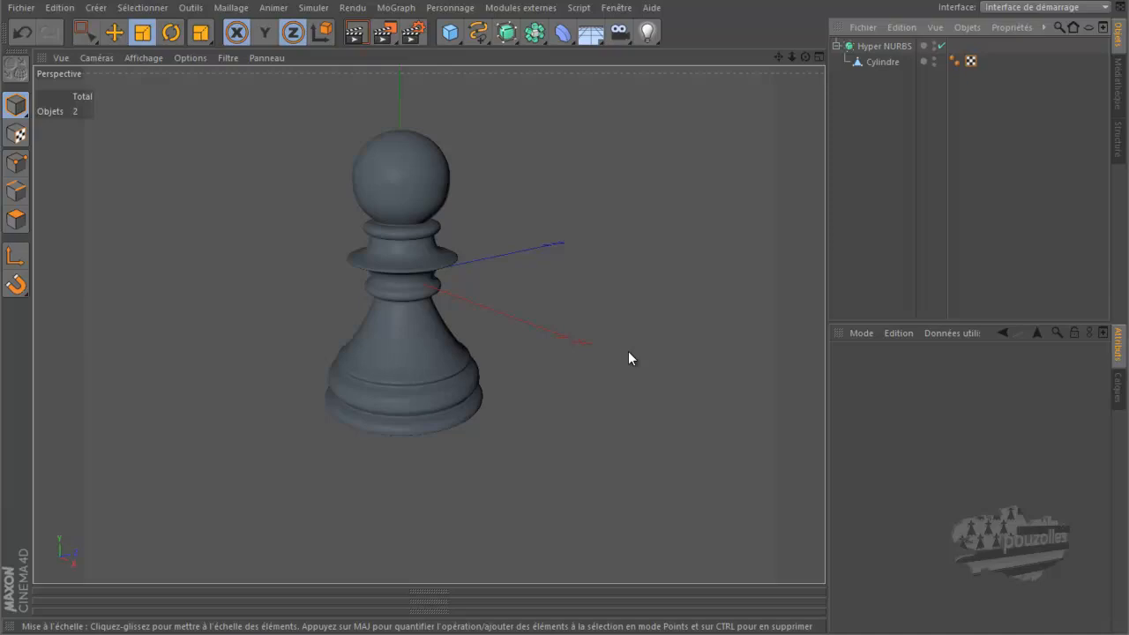
# Step: Display the whole pawn in the front view to compare its outline with the reference profile
pyautogui.middleClick(544, 382)
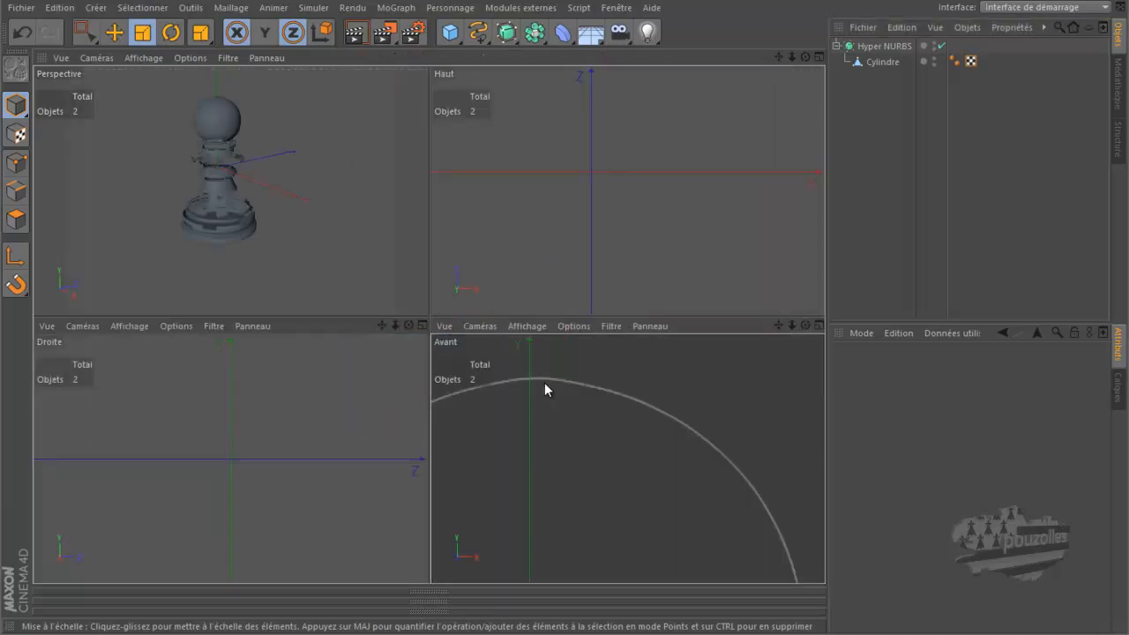
pyautogui.middleClick(544, 382)
pyautogui.scroll(-10, 562, 145)
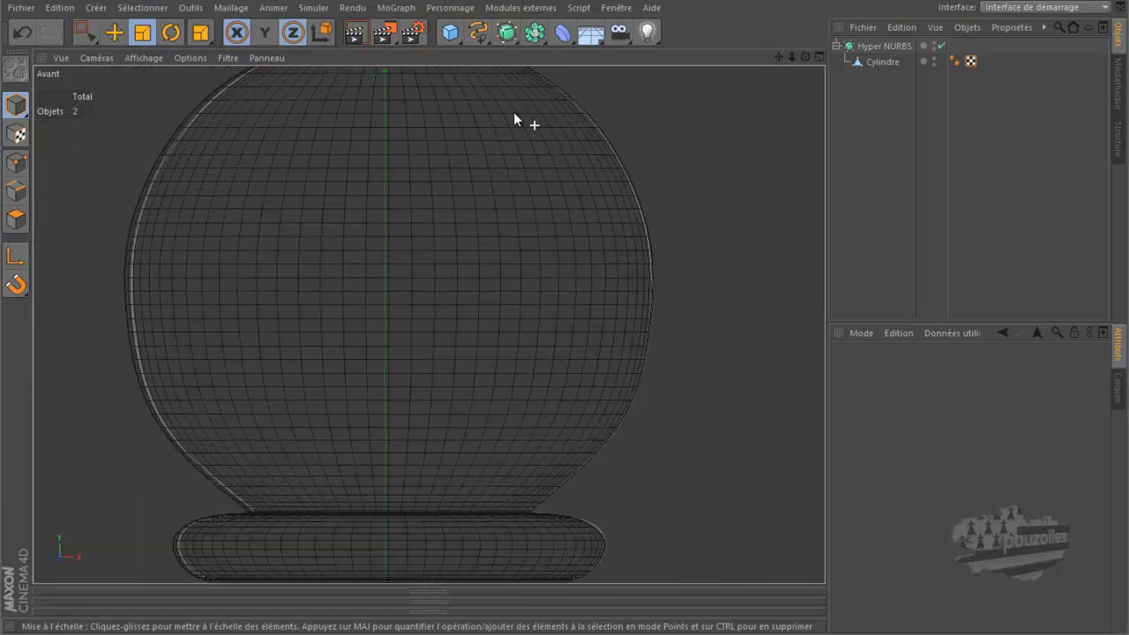
pyautogui.scroll(-12, 467, 104)
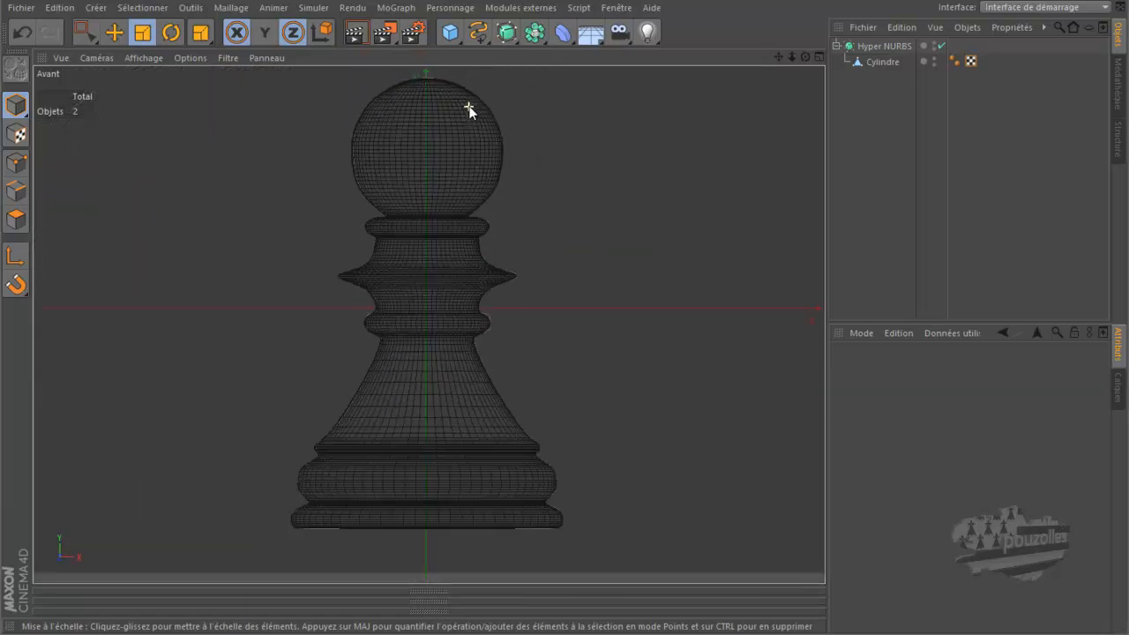
# Step: Draw a three-point open Bézier spline along the right outline of the pawn's head, from its pole to the collar
pyautogui.scroll(2, 466, 123)
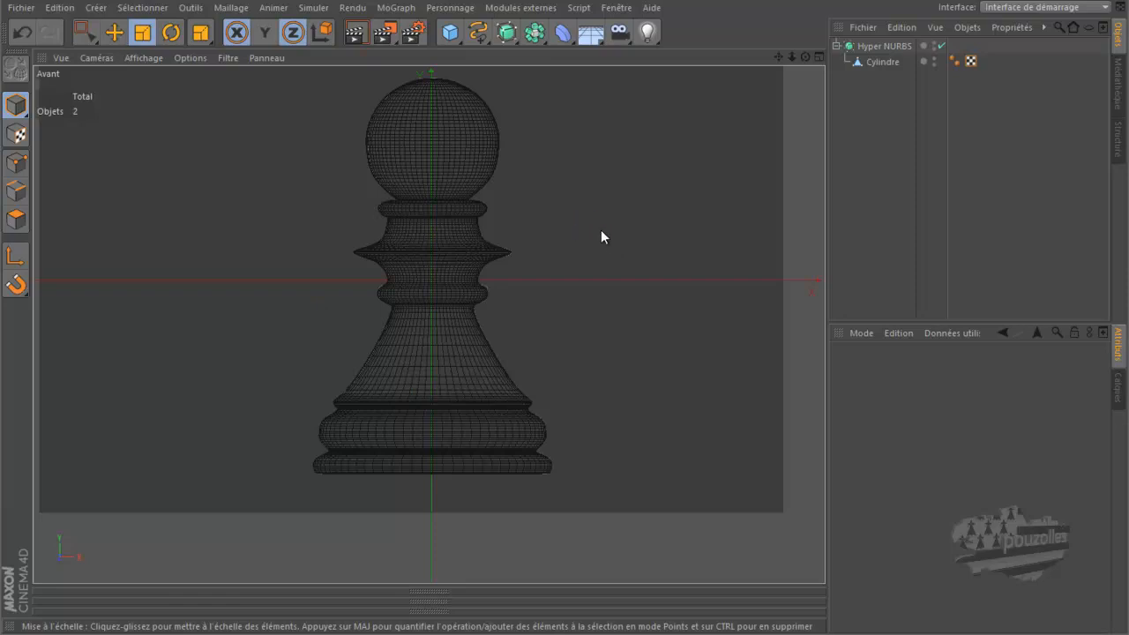
pyautogui.click(451, 33)
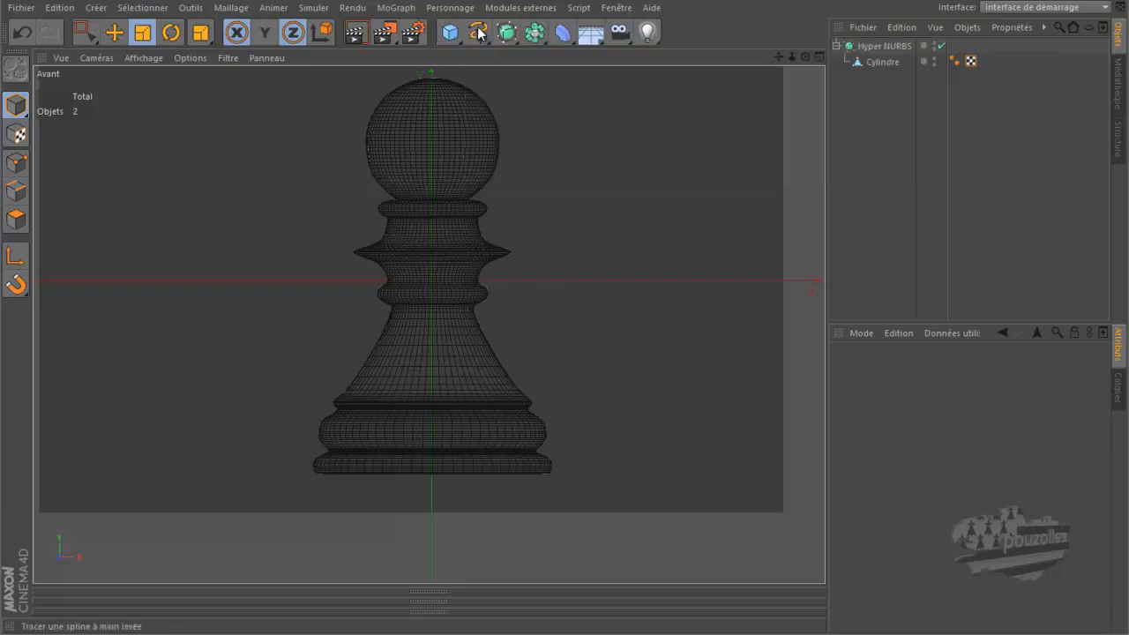
pyautogui.click(477, 33)
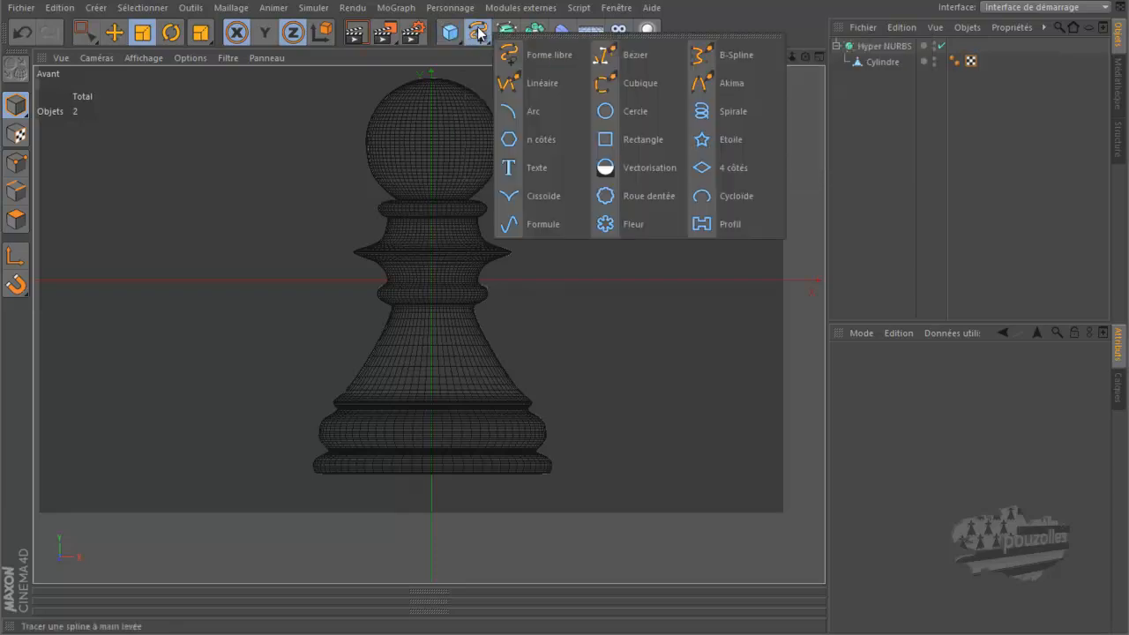
pyautogui.click(641, 57)
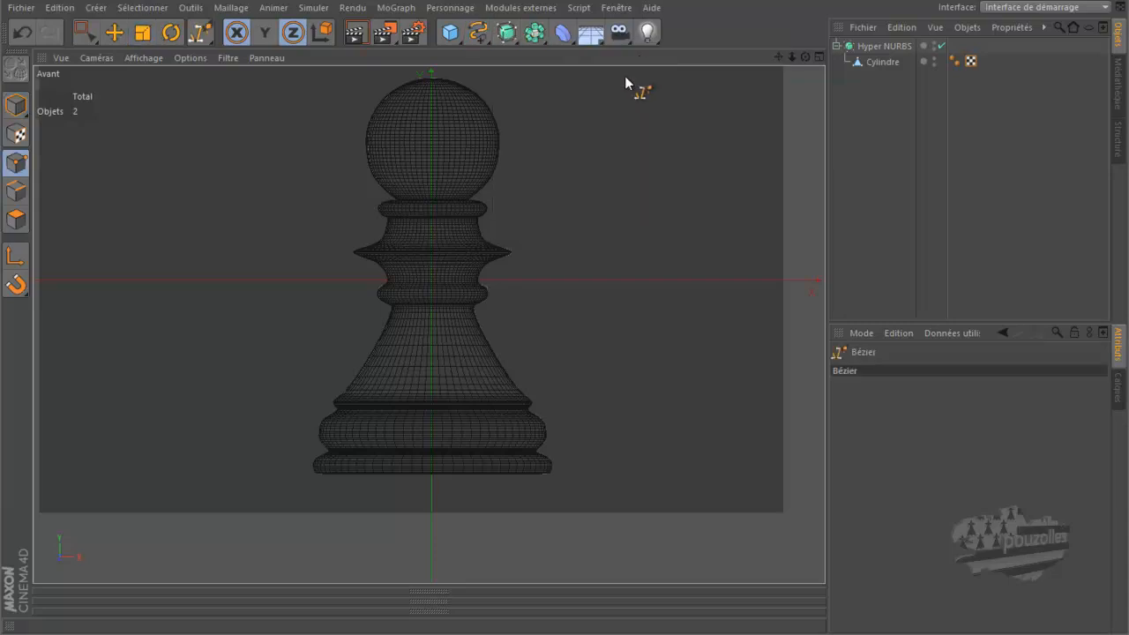
pyautogui.click(432, 77)
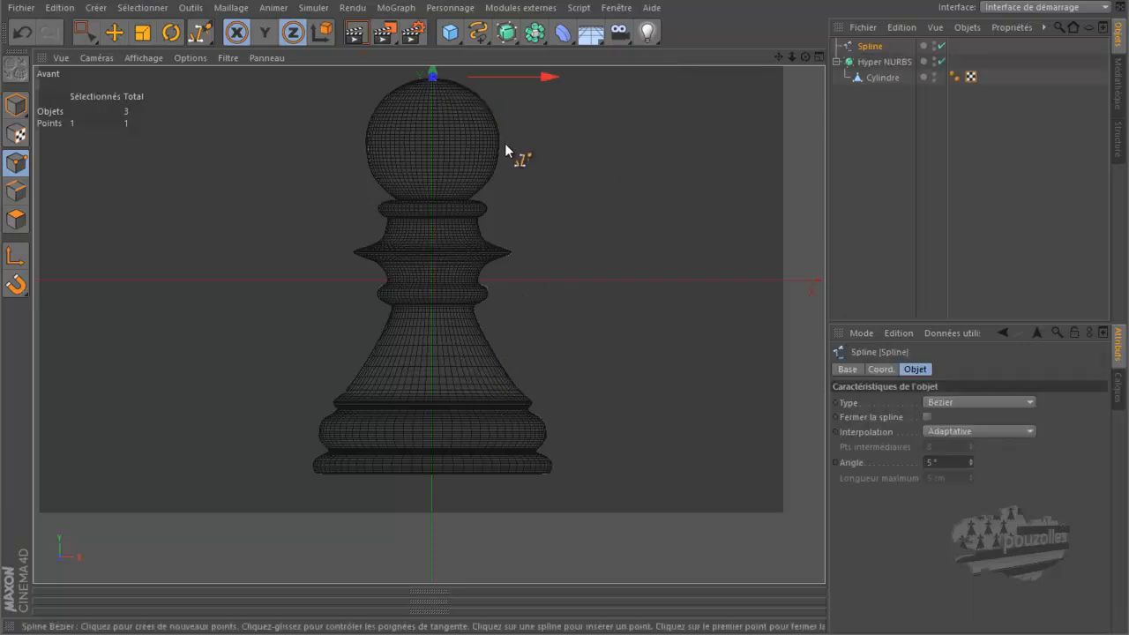
pyautogui.moveTo(499, 145); pyautogui.dragTo(500, 183)
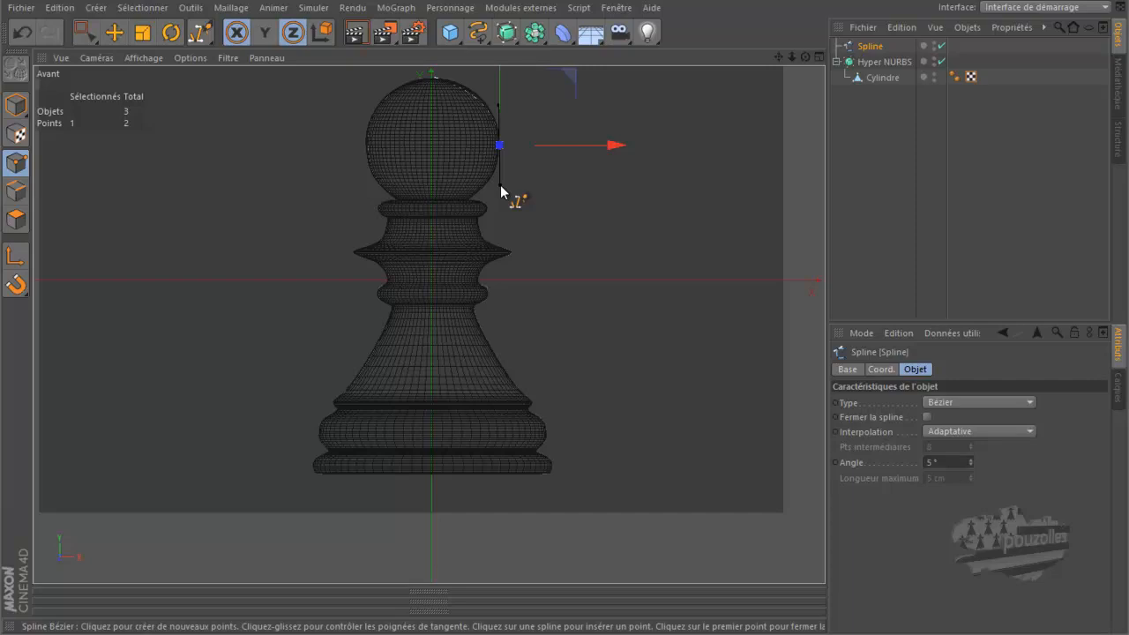
pyautogui.moveTo(500, 185); pyautogui.dragTo(500, 187)
pyautogui.click(468, 198)
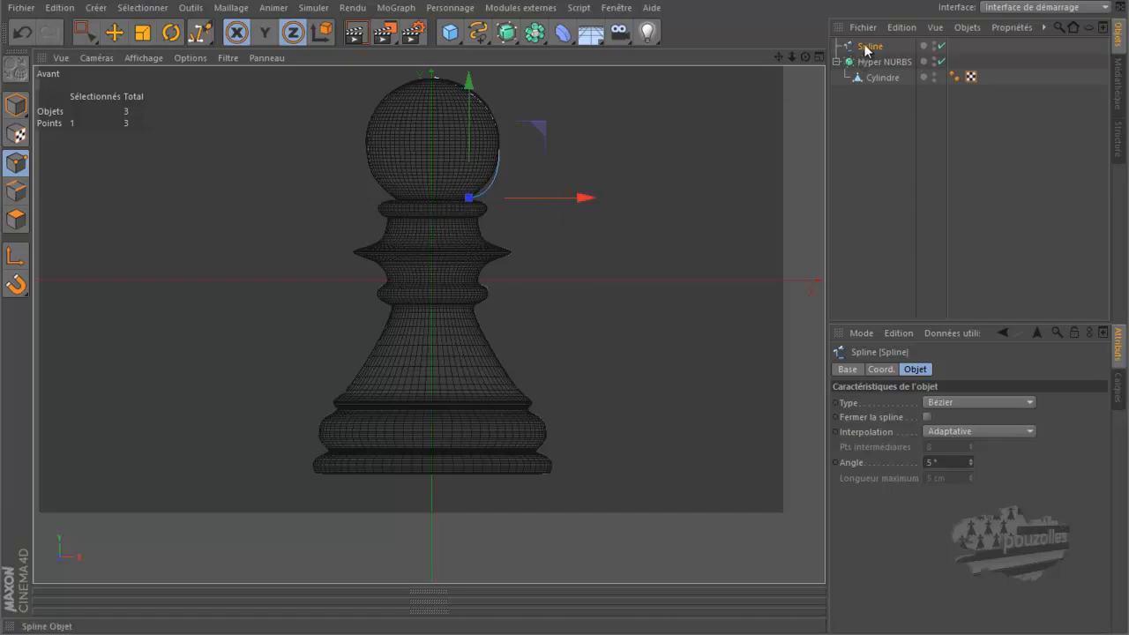
# Step: Delete the spline traced along the pawn's head and return to the Move tool in Model mode
pyautogui.press('Delete')
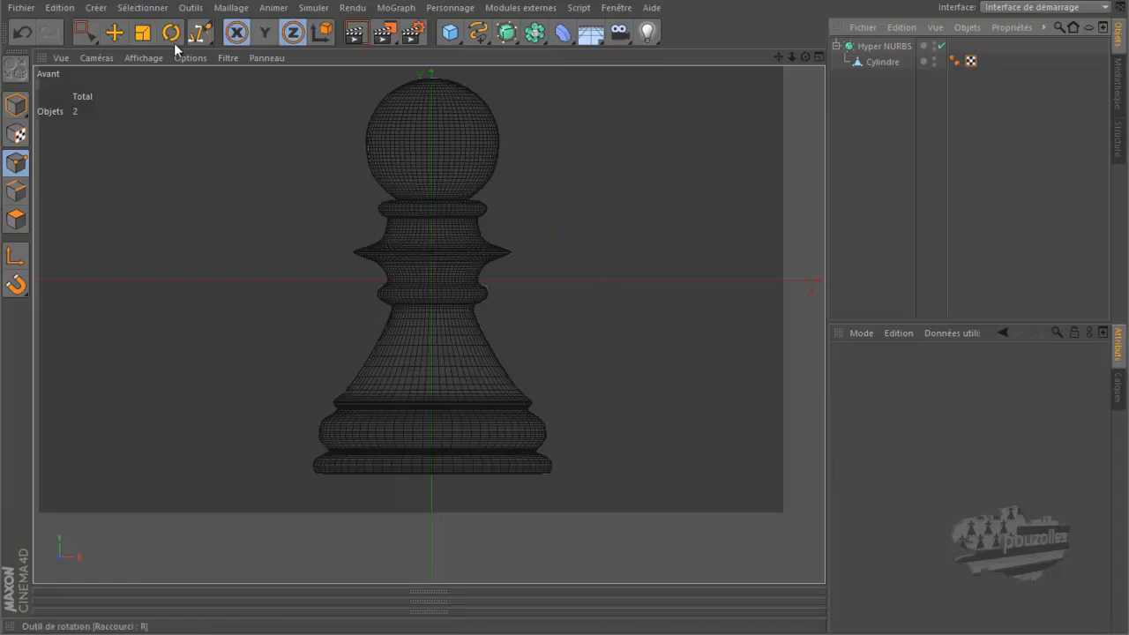
pyautogui.click(114, 34)
pyautogui.click(16, 106)
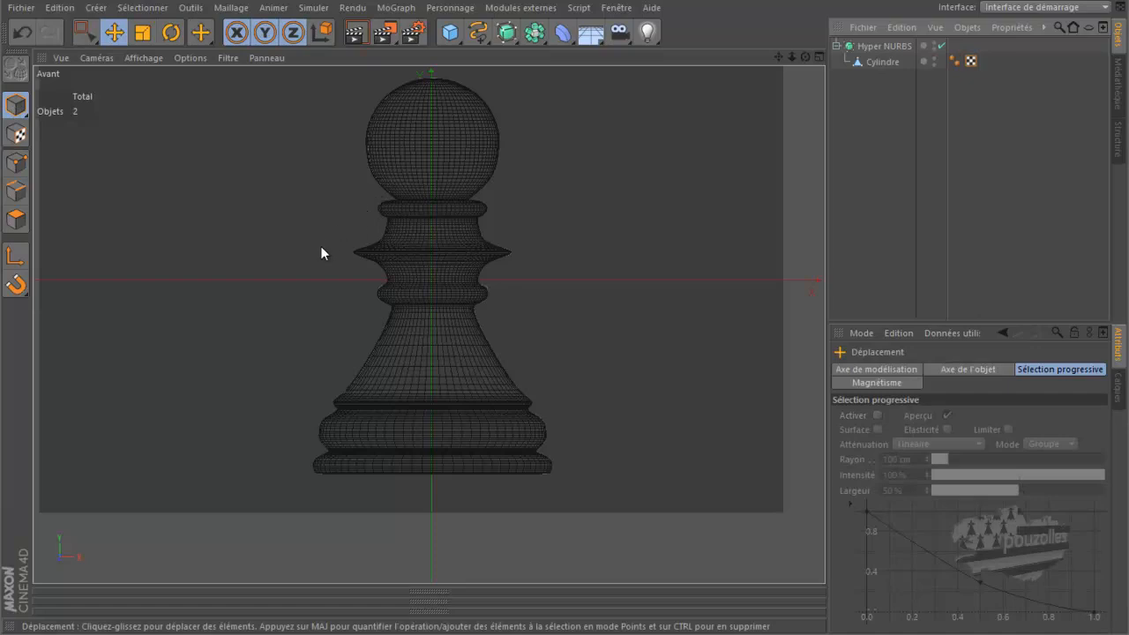